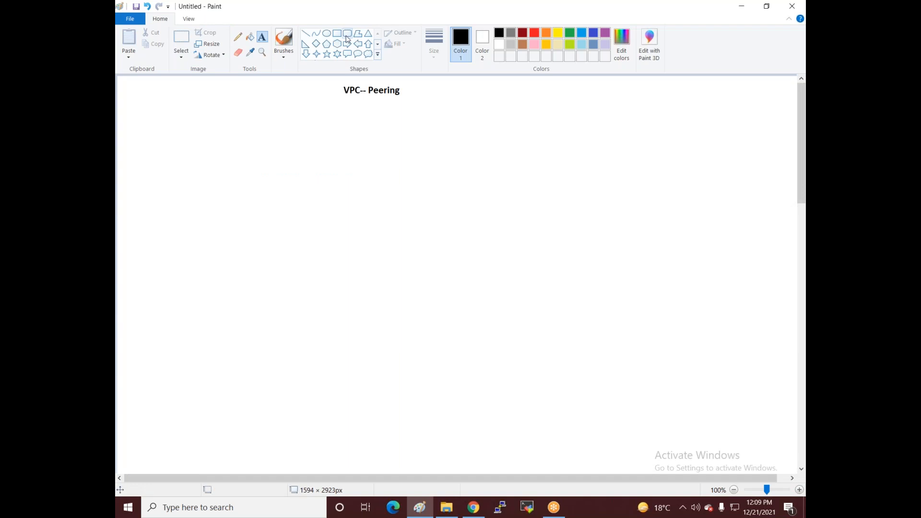
Step: Draw two rounded region boxes side by side below the VPC-- Peering title
left_click_drag(174, 141, 432, 300)
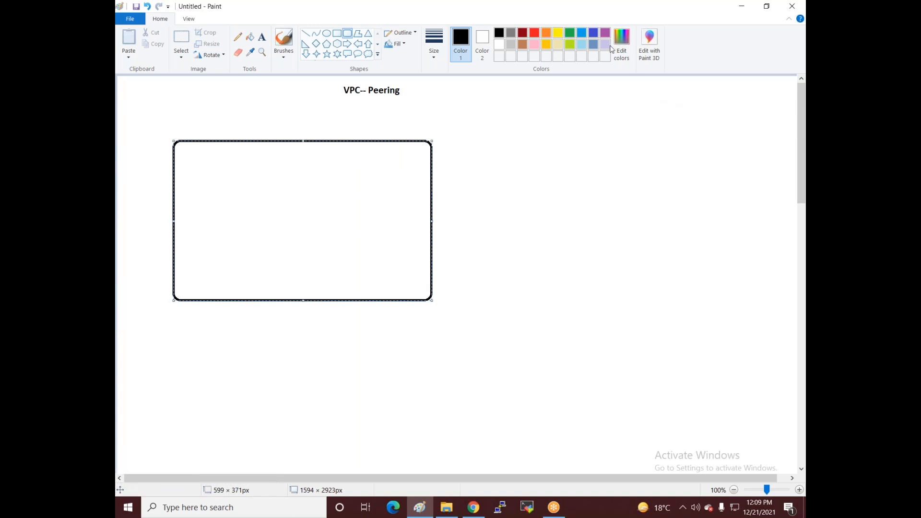
left_click(599, 63)
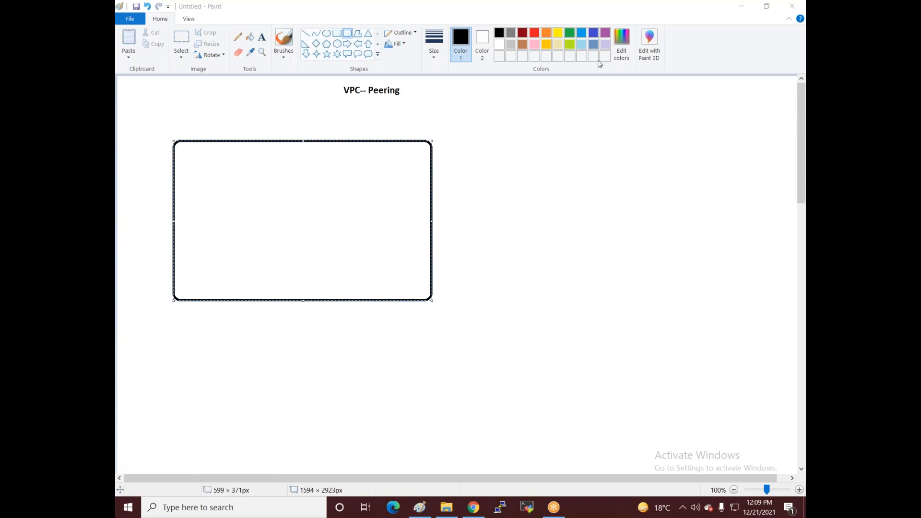
left_click(528, 152)
left_click_drag(528, 150, 712, 307)
left_click_drag(671, 233, 670, 229)
Step: Label the left box 'Mumbai' and the right box 'US' underneath
left_click(262, 37)
left_click(252, 307)
type("Mumbau")
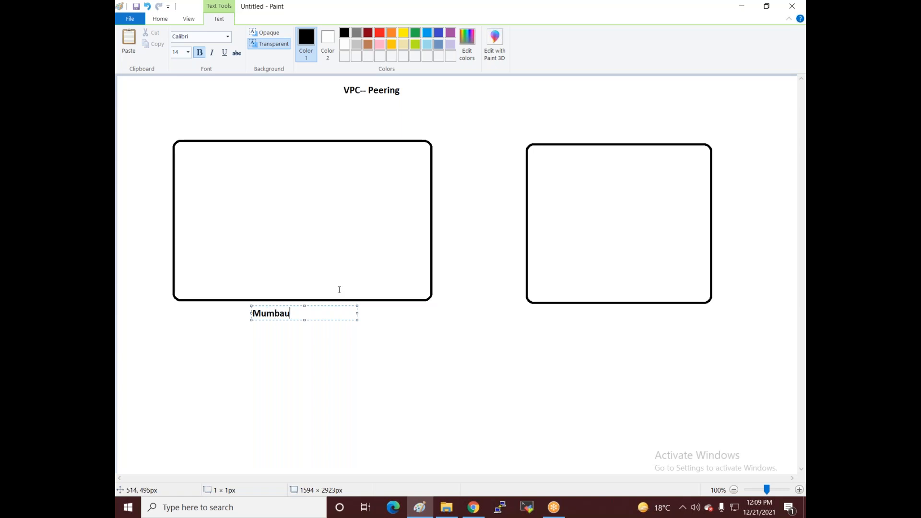
key("BackSpace")
type("i")
left_click(590, 317)
left_click(590, 317)
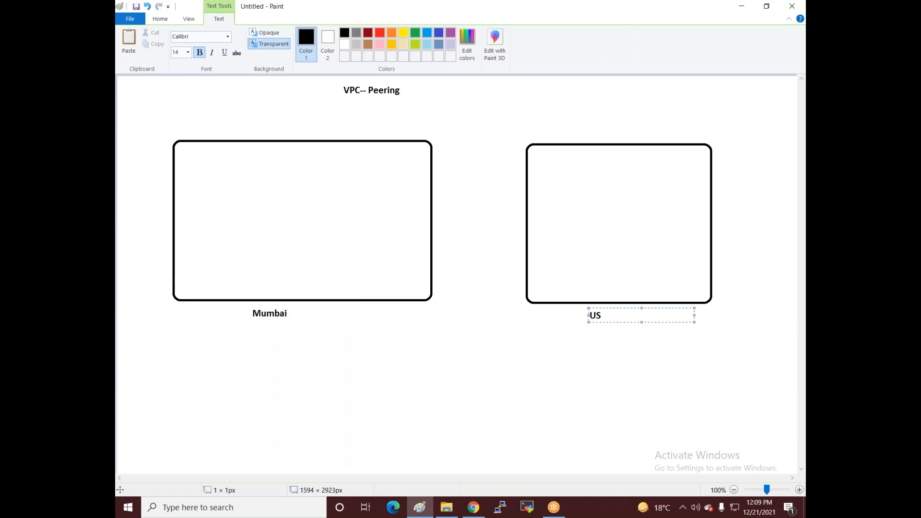
left_click(469, 362)
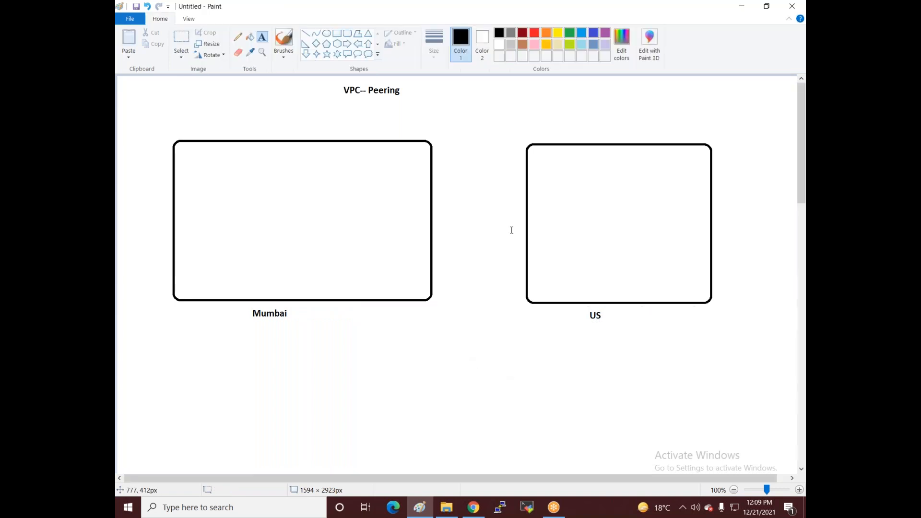
Step: Add a right-pointing arrow and a left-pointing arrow between the Mumbai and US boxes
left_click(346, 46)
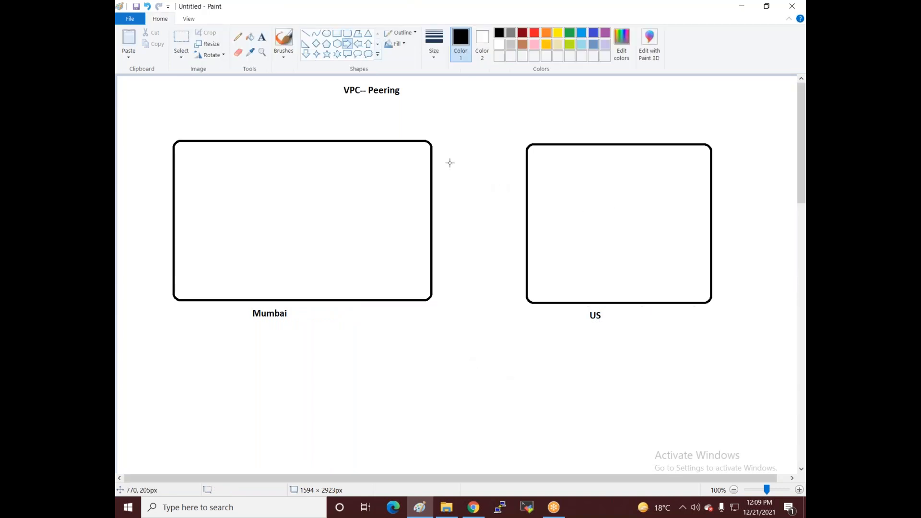
left_click_drag(447, 159, 486, 192)
left_click(358, 43)
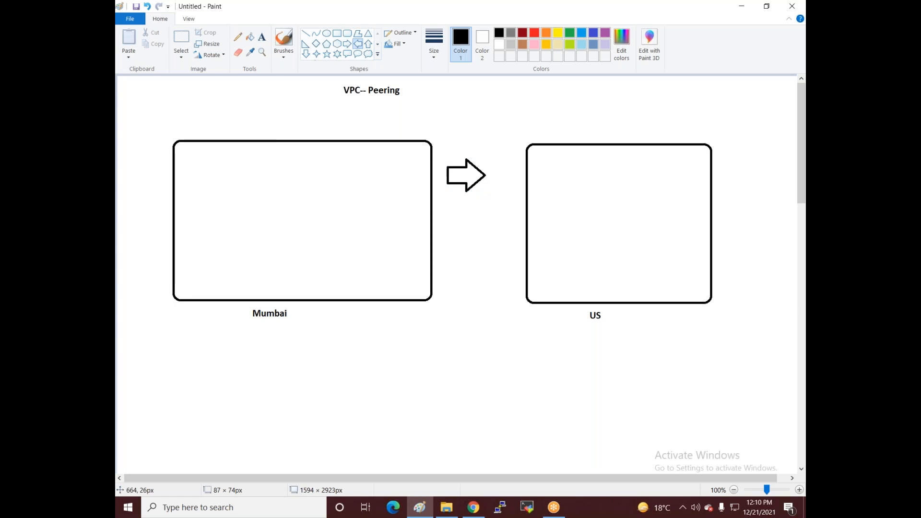
left_click_drag(500, 220, 470, 252)
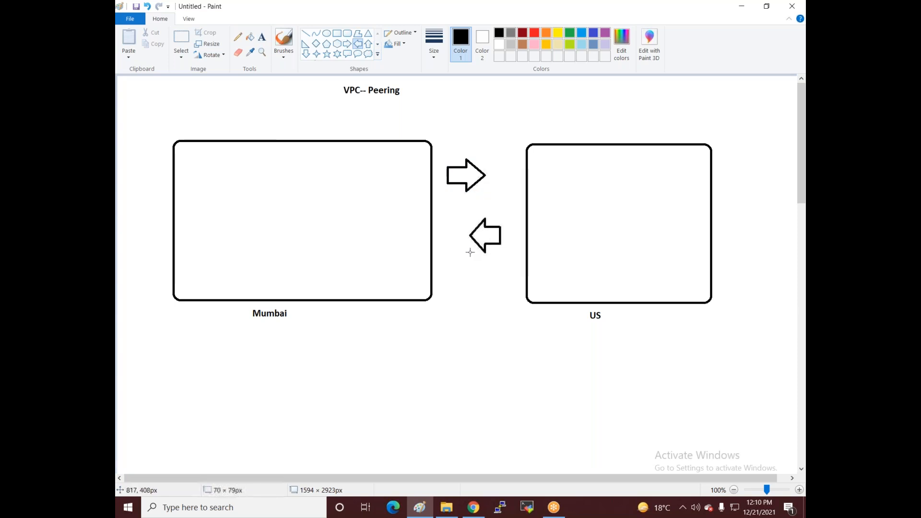
Step: Cross out the two arrows with an X of straight lines
left_click(305, 33)
mouse_move(460, 192)
left_mouse_down()
mouse_move(502, 231)
mouse_move(500, 219)
mouse_move(460, 216)
left_mouse_up()
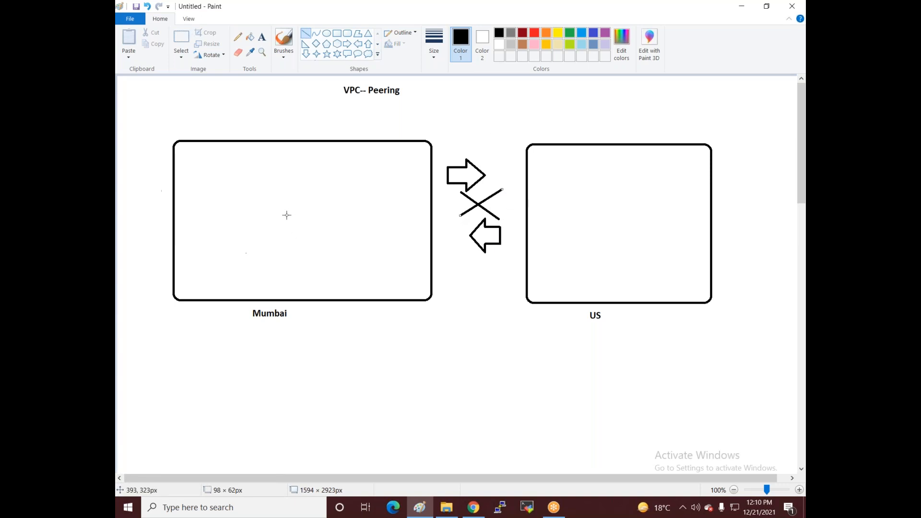
left_click(259, 107)
left_click(347, 34)
Step: Draw an inner VPC box inside Mumbai holding two narrow side-by-side zone boxes
left_click_drag(189, 154, 285, 279)
left_click(206, 350)
left_click(347, 34)
left_click_drag(191, 162, 229, 238)
left_click(229, 248)
left_click_drag(240, 165, 279, 236)
left_click_drag(270, 198, 270, 197)
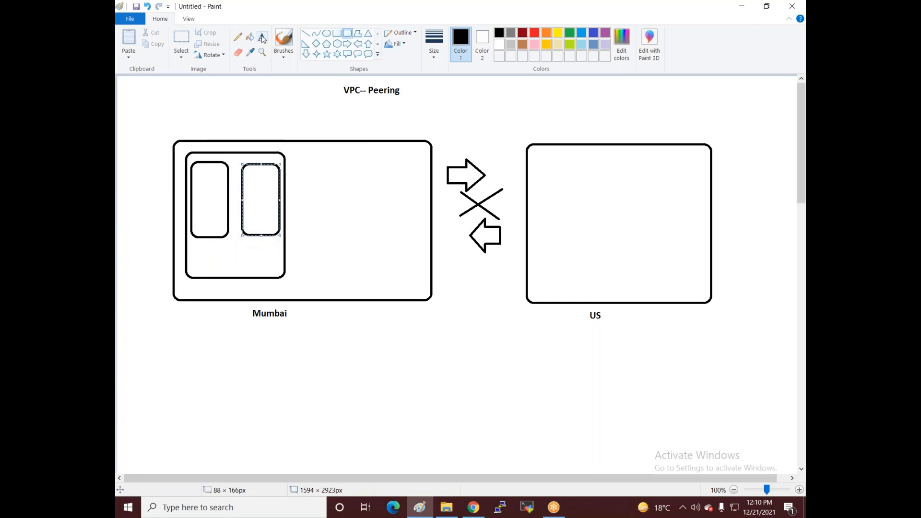
Step: Label the zone boxes 'HR / Zone A' and 'test / Zone b'
left_click(262, 38)
left_click(195, 176)
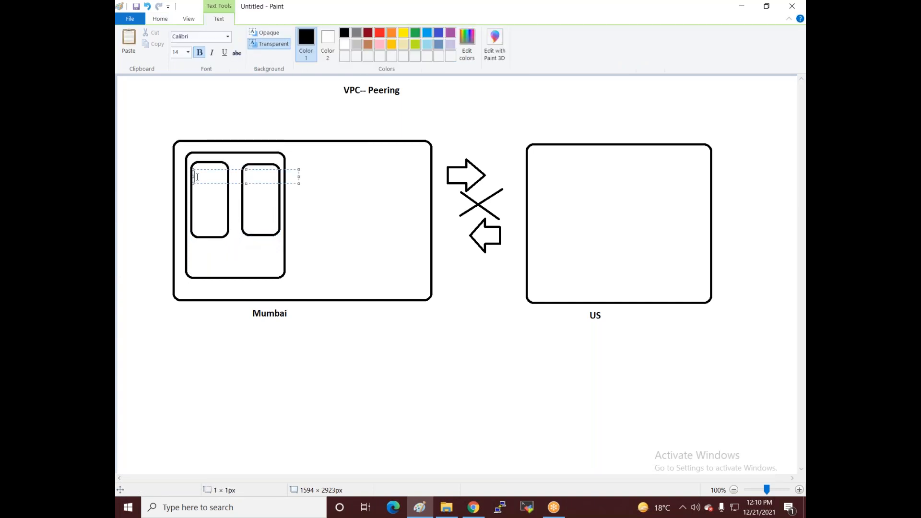
type("HR")
key("Return")
key("Return")
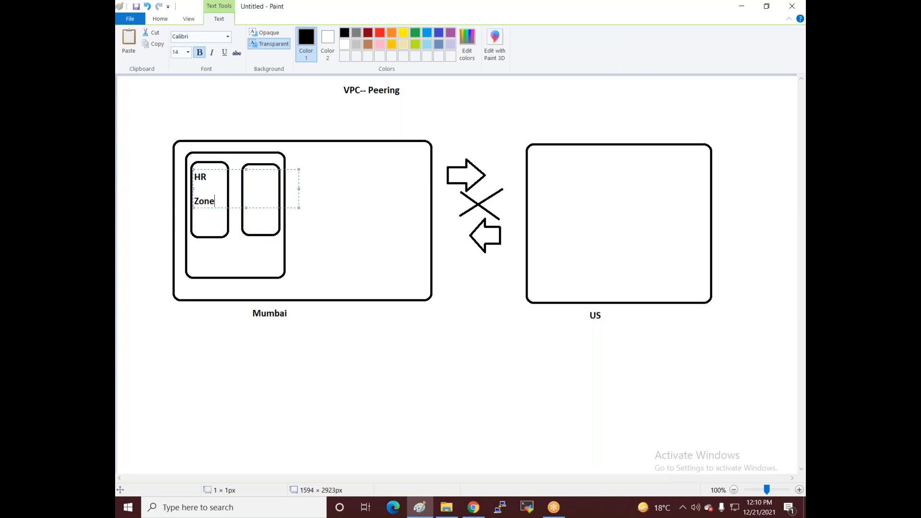
left_click(263, 281)
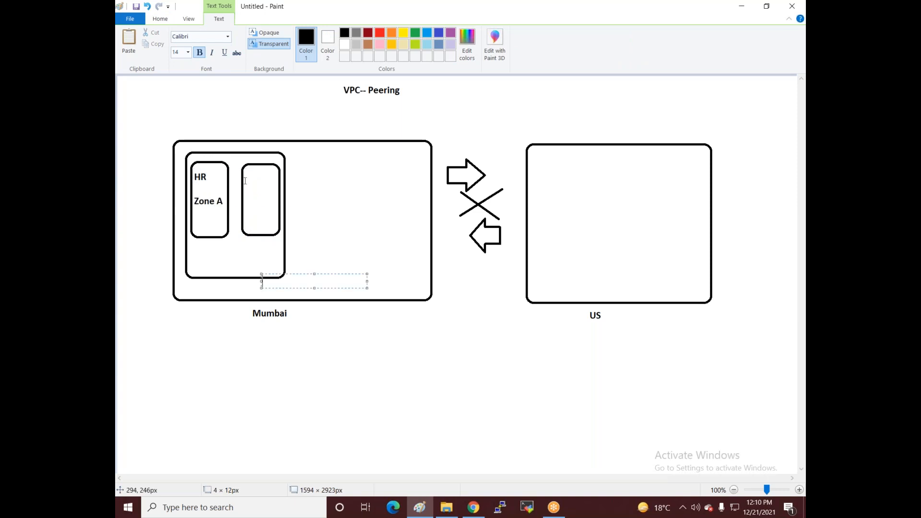
left_click(249, 176)
left_click(249, 176)
type("test")
key("Return")
key("Return")
key("Return")
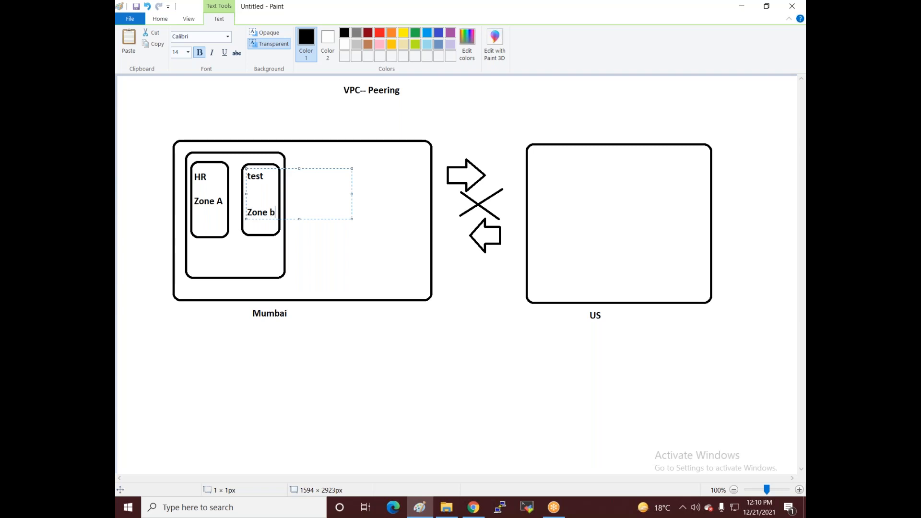
left_click(150, 245)
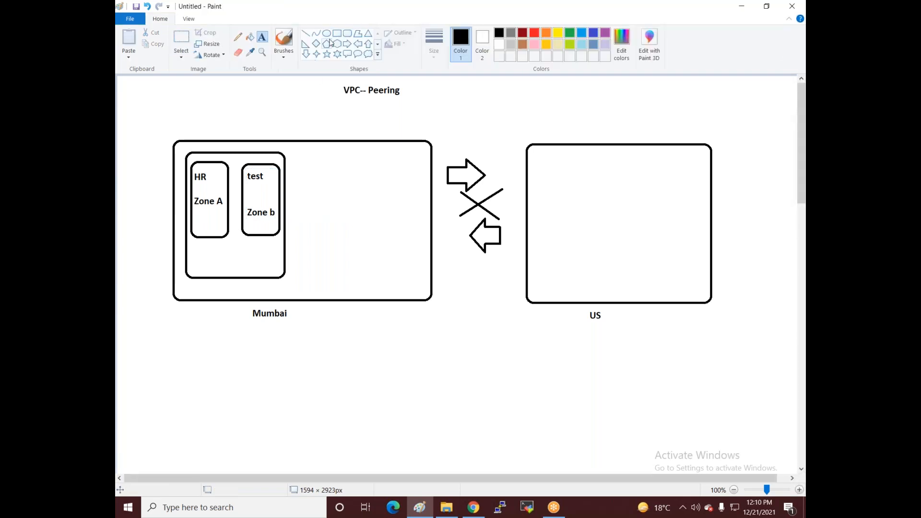
Step: Add small opposing arrows between the HR and test zone boxes
left_click(351, 43)
mouse_move(229, 183)
left_mouse_down()
mouse_move(242, 195)
mouse_move(241, 216)
mouse_move(226, 224)
left_mouse_up()
left_click(250, 201)
left_click(358, 43)
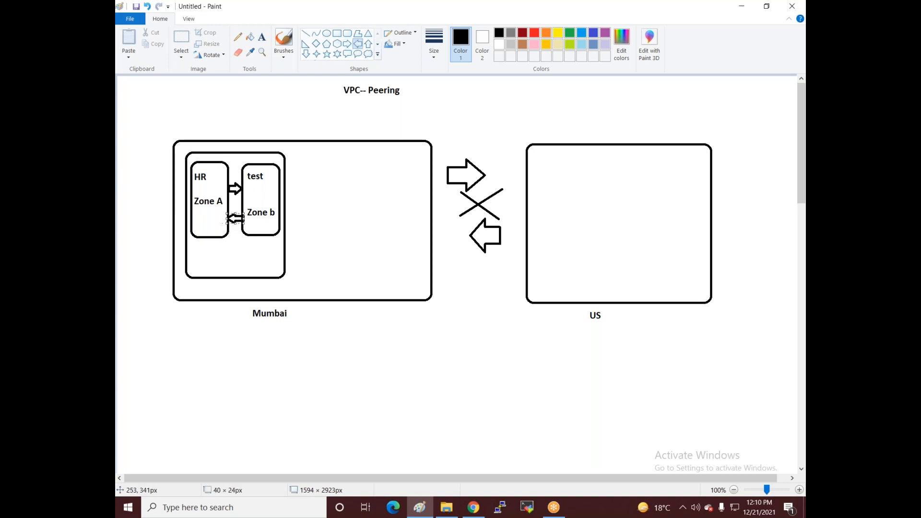
left_click(348, 33)
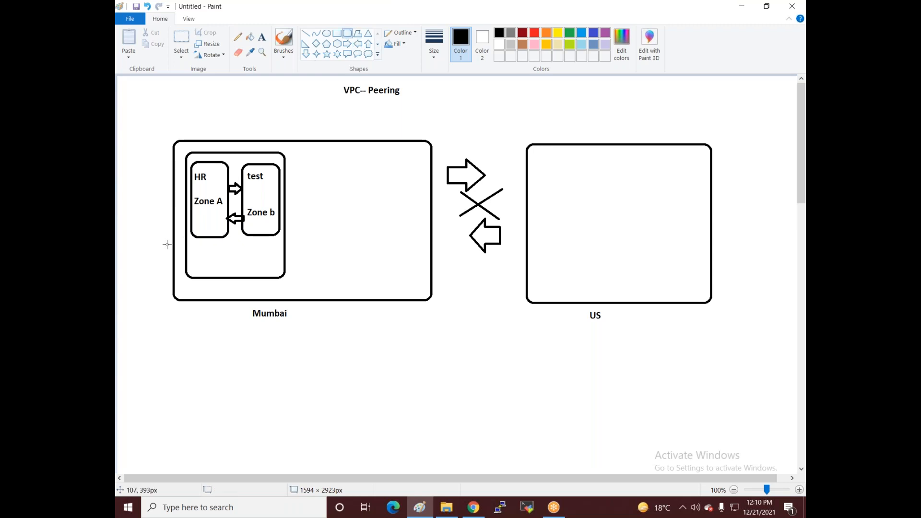
Step: Draw a thin bar box at the inner box's bottom, linked to Zone A by a line
mouse_move(197, 248)
left_mouse_down()
mouse_move(272, 255)
mouse_move(277, 270)
left_mouse_up()
left_click(252, 312)
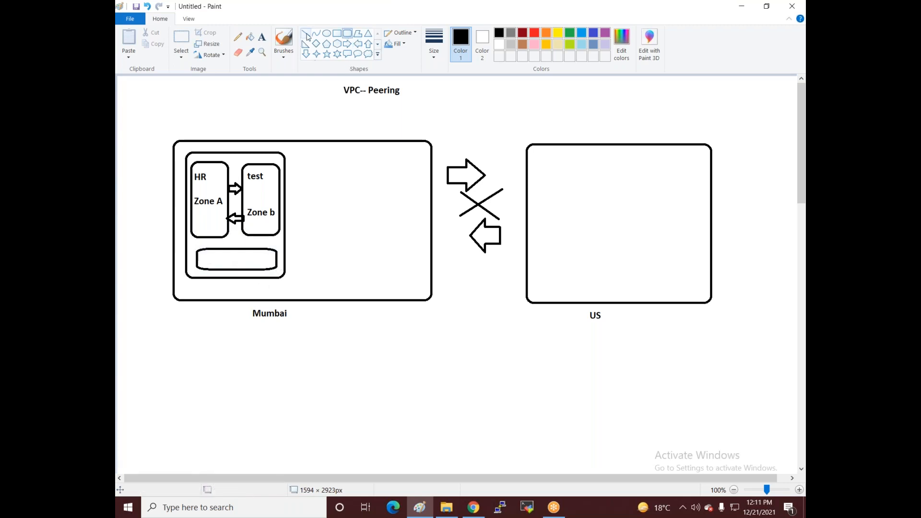
left_click(308, 36)
mouse_move(214, 239)
left_mouse_down()
mouse_move(222, 250)
mouse_move(245, 248)
left_mouse_up()
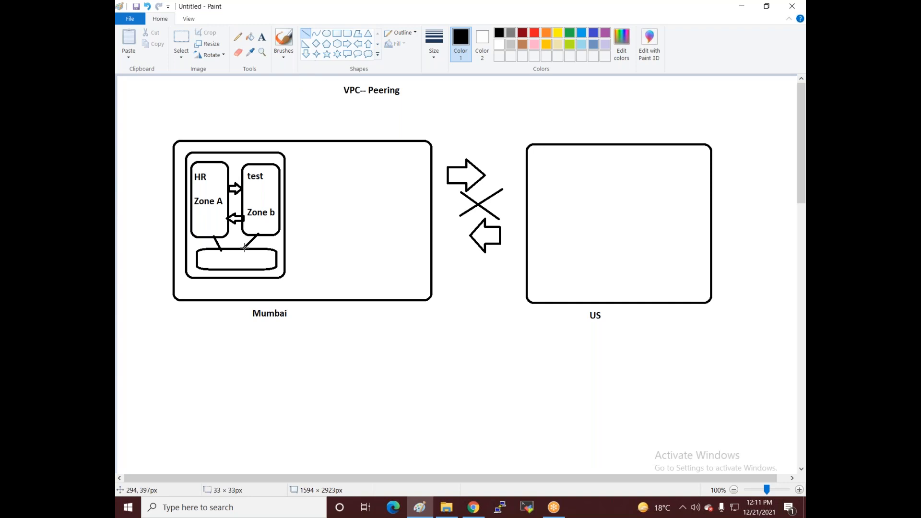
Step: Label the bar 'vpc1 192.168.1.0/24' in 12 pt dark red
left_click(262, 37)
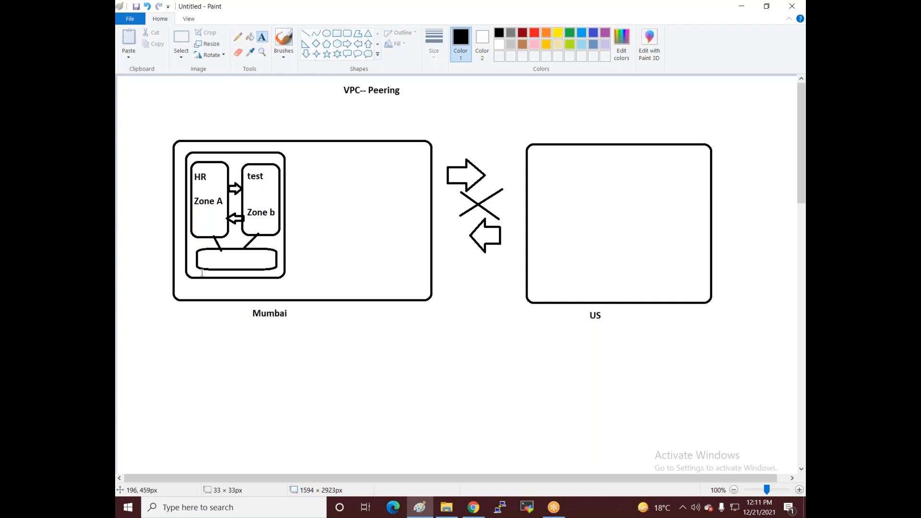
left_click(201, 254)
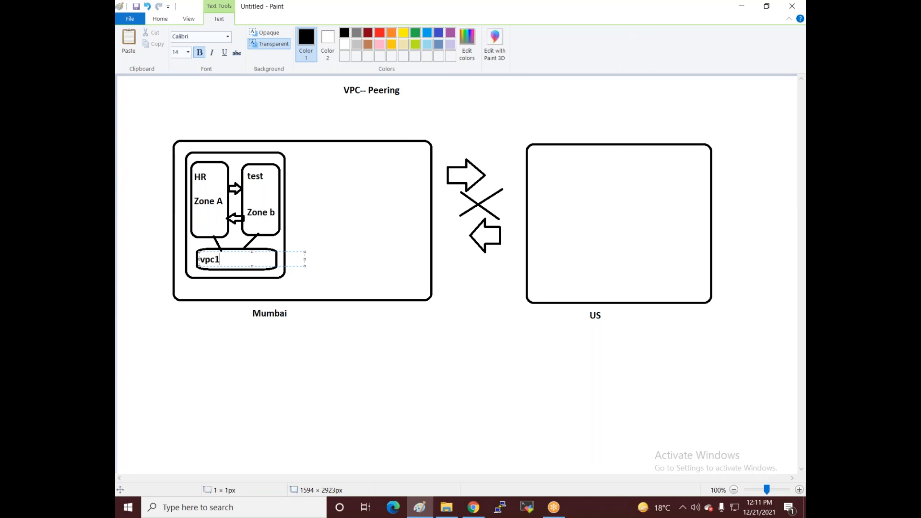
type("vpc1 192.168.1.")
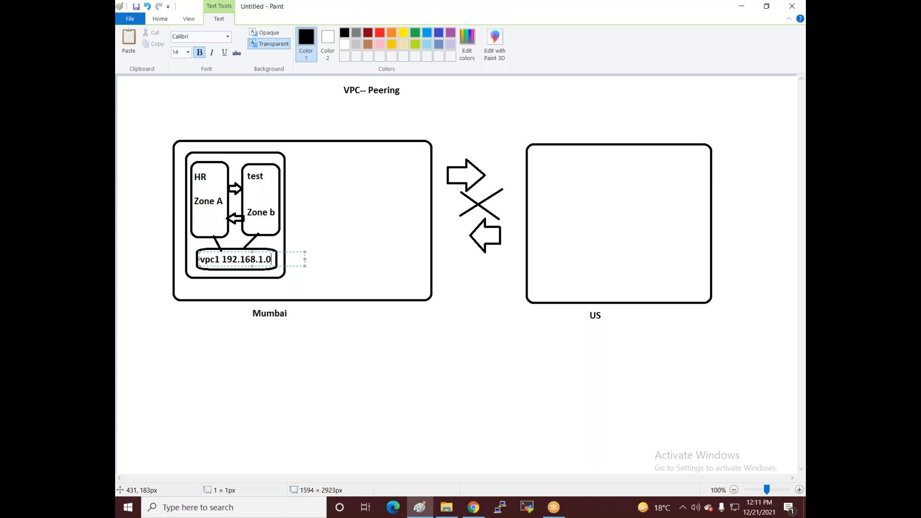
type("0/24")
key("shift+Left")
key("shift+Left")
key("shift+Left")
key("shift+Left")
key("shift+Left")
key("shift+Left")
key("shift+Left")
key("shift+Left")
key("shift+Left")
key("shift+Left")
key("shift+Left")
key("shift+Left")
key("shift+Left")
key("shift+Left")
key("shift+Left")
key("shift+Left")
key("shift+Left")
key("shift+Left")
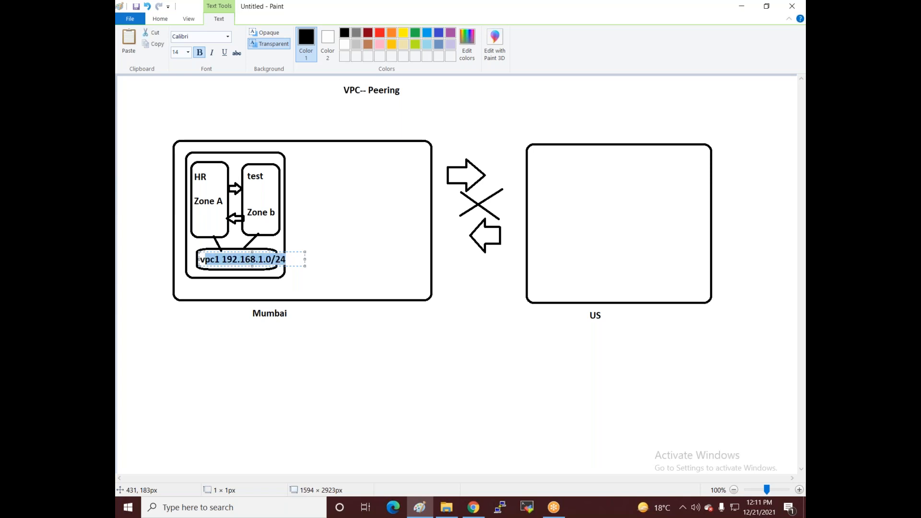
left_click(188, 52)
left_click(176, 101)
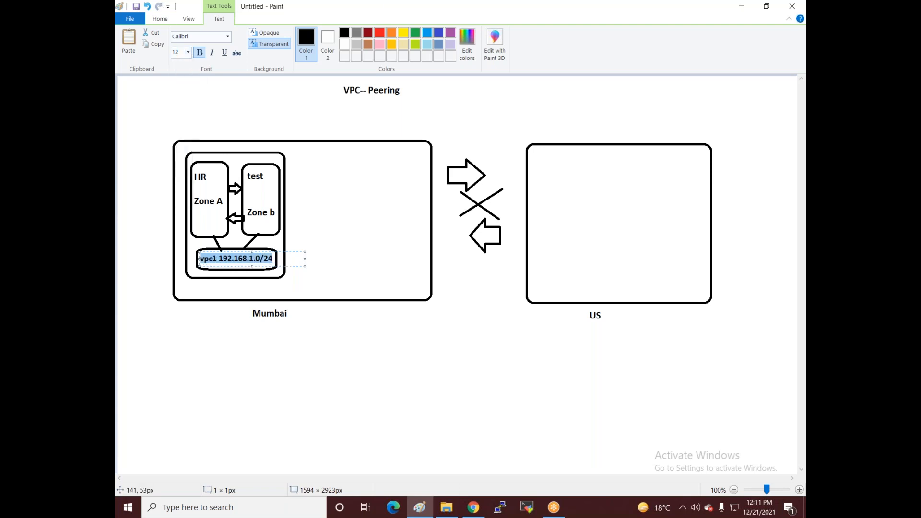
left_click(367, 34)
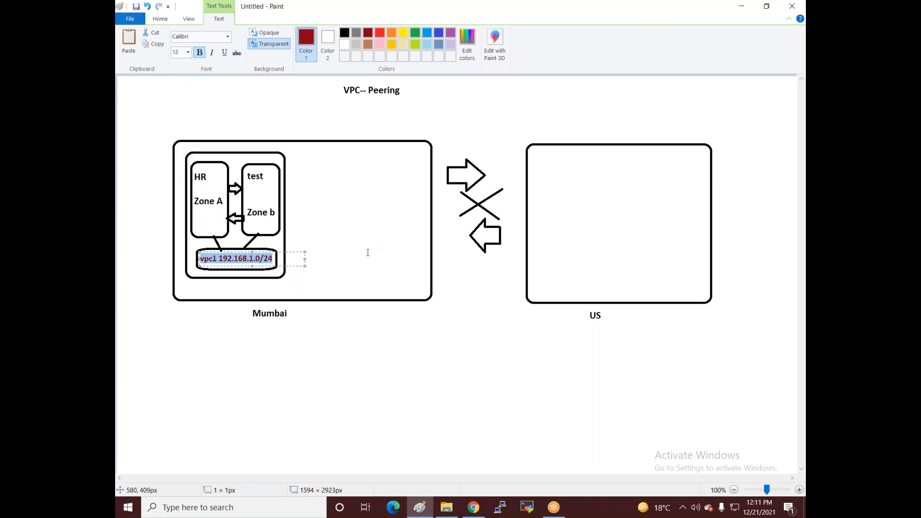
left_click(366, 233)
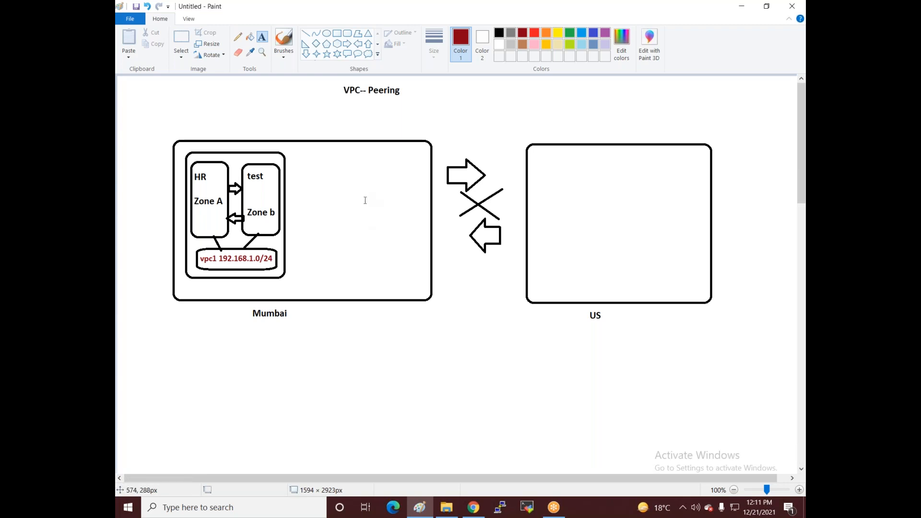
Step: Draw a second red VPC box inside Mumbai with two zone boxes inside it
left_click(294, 248)
left_click(267, 86)
left_click(347, 33)
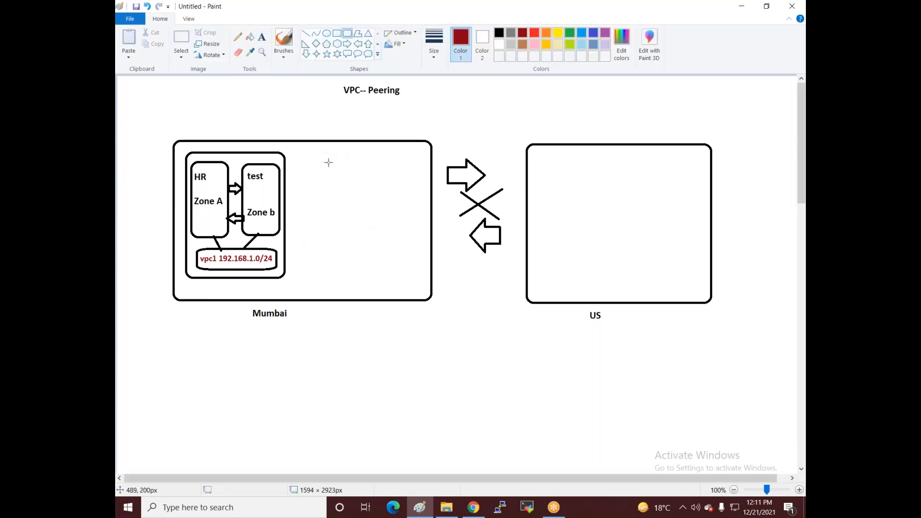
left_click_drag(333, 157, 416, 277)
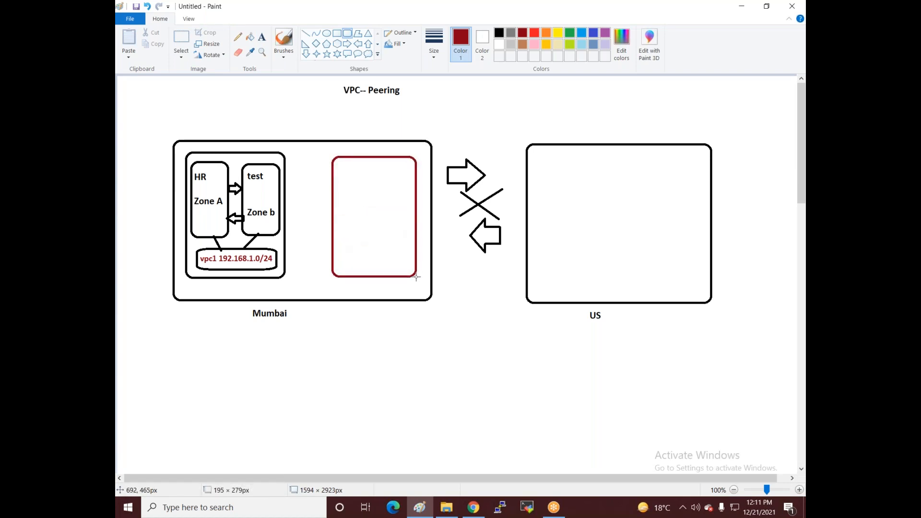
left_click(341, 354)
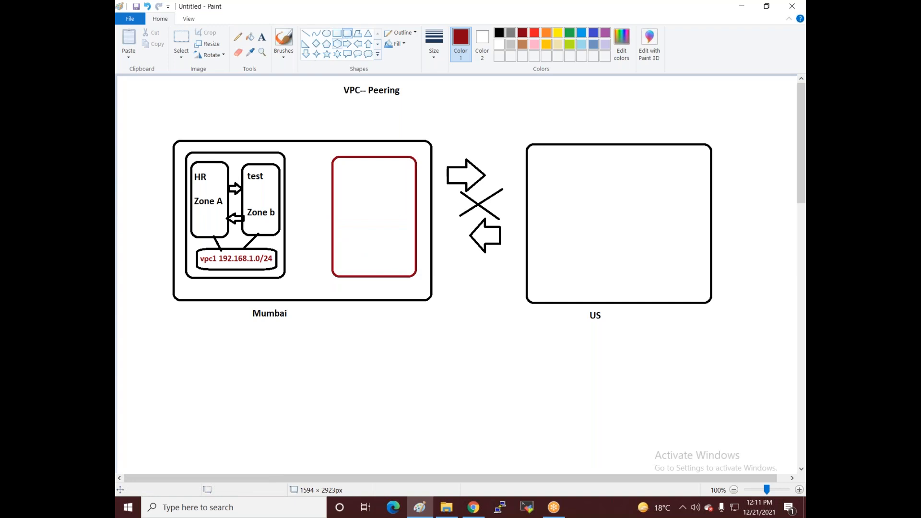
left_click_drag(334, 162, 366, 227)
mouse_move(380, 161)
left_mouse_down()
mouse_move(391, 240)
mouse_move(412, 229)
left_mouse_up()
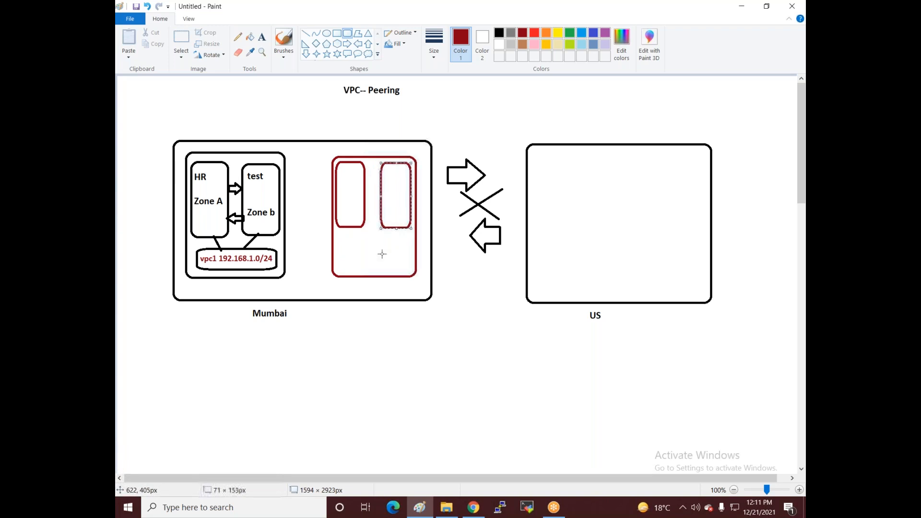
Step: Label the red VPC's zone boxes 'Acc' and 'Mark'
left_click(262, 37)
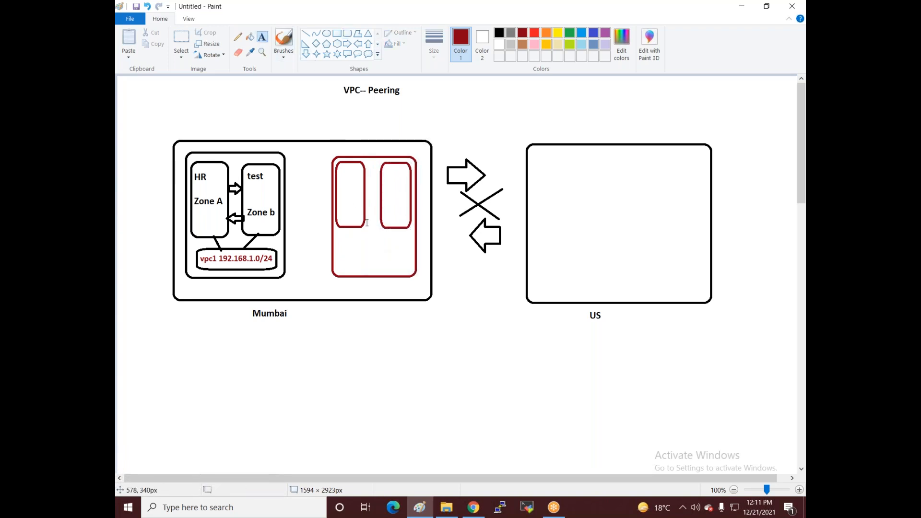
left_click(340, 171)
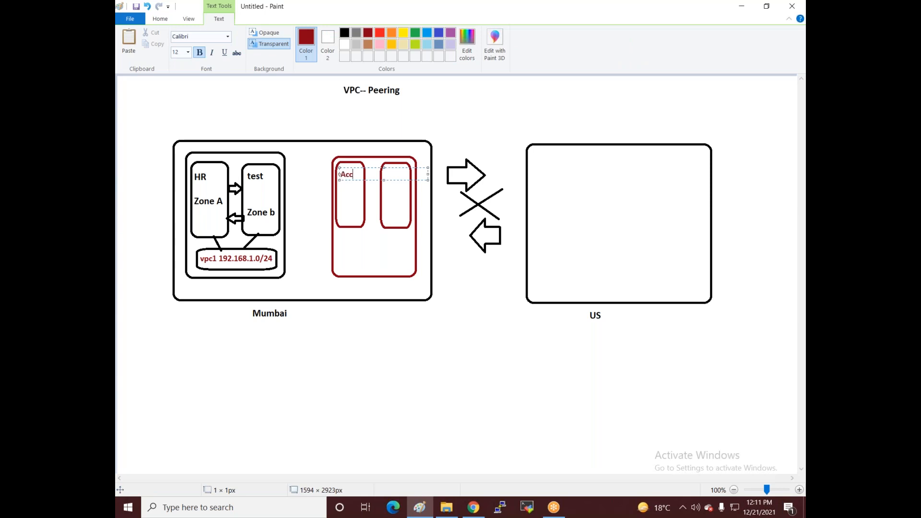
left_click(354, 219)
left_click(384, 180)
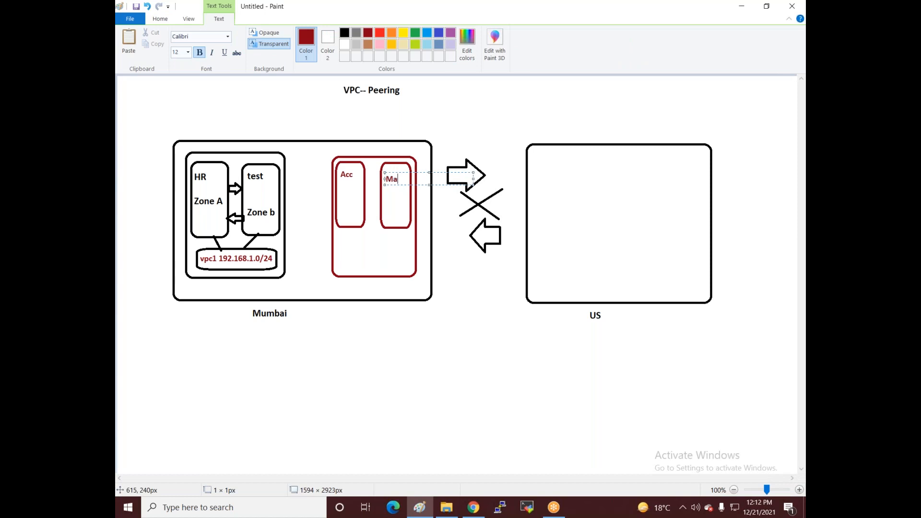
left_click(393, 248)
Step: Add a bottom bar box in the red VPC labelled 'Vpc2 10.0.0.0/24'
left_click(348, 39)
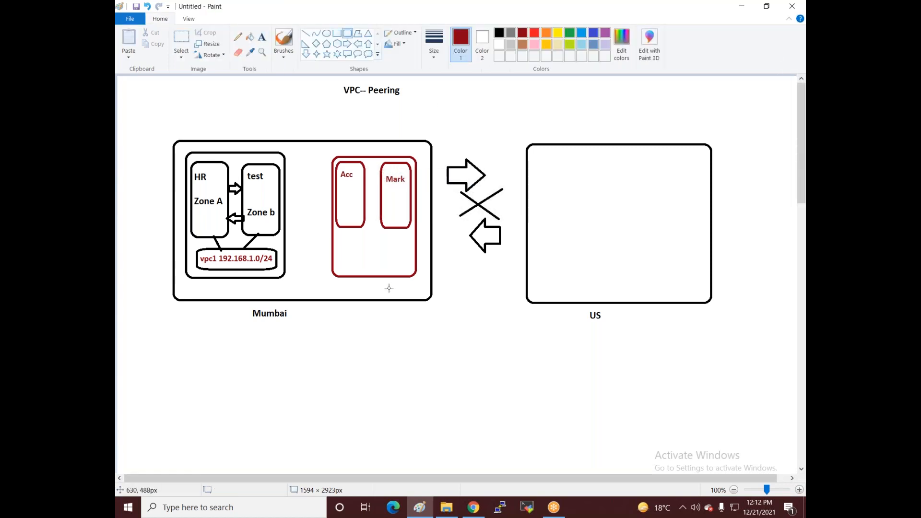
left_click_drag(337, 247, 413, 270)
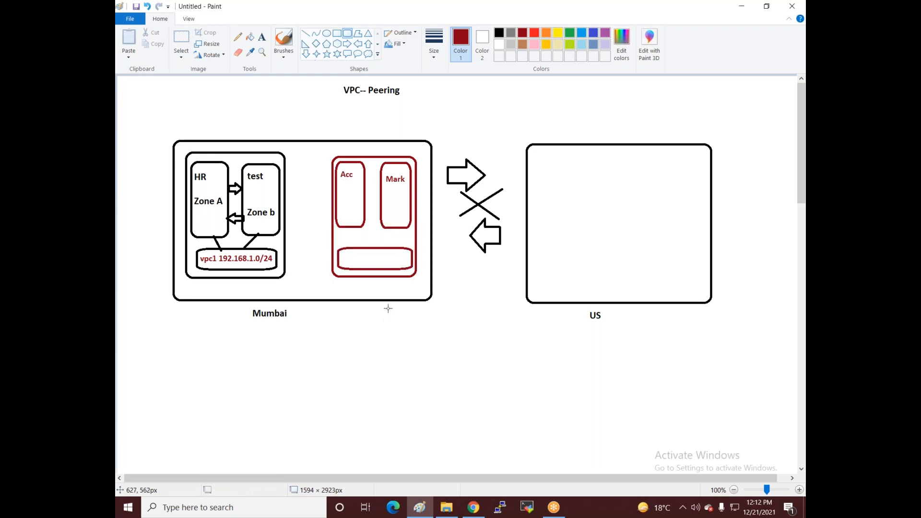
left_click(262, 37)
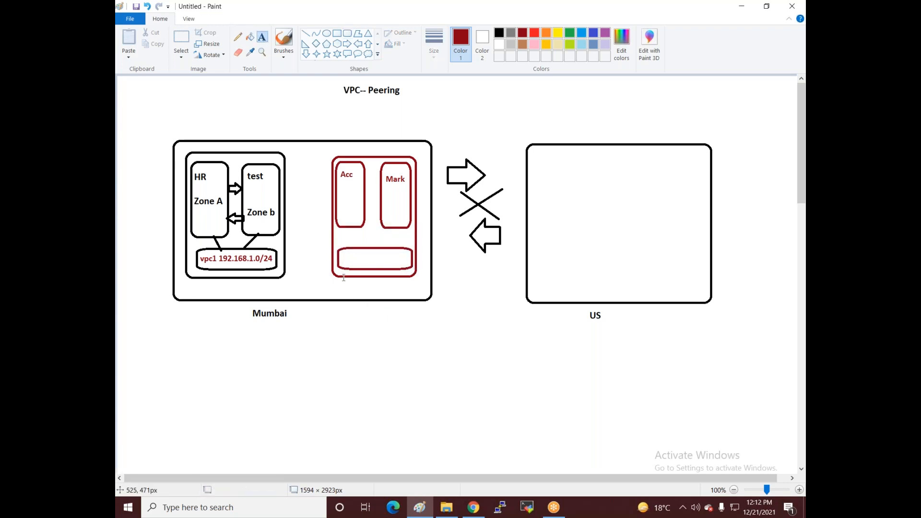
left_click(341, 255)
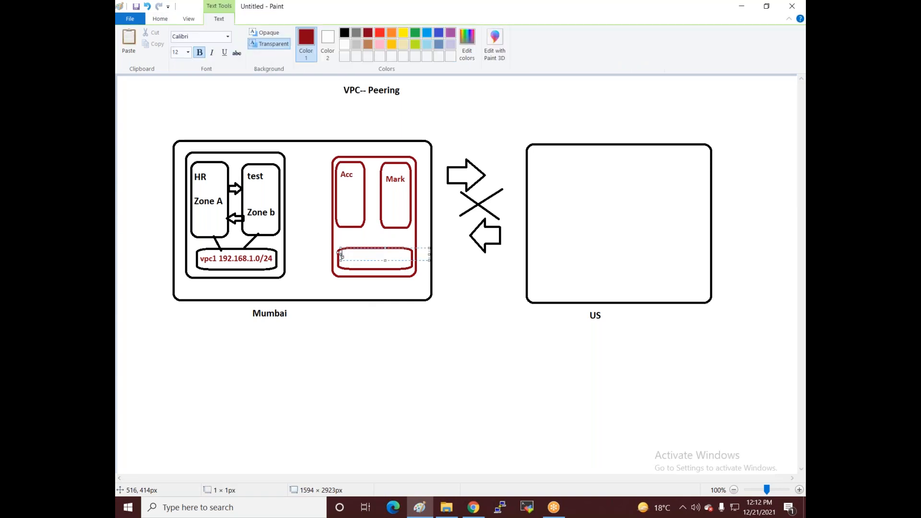
type("Vpc2 10.0.0.0/24")
left_click(217, 98)
left_click(306, 33)
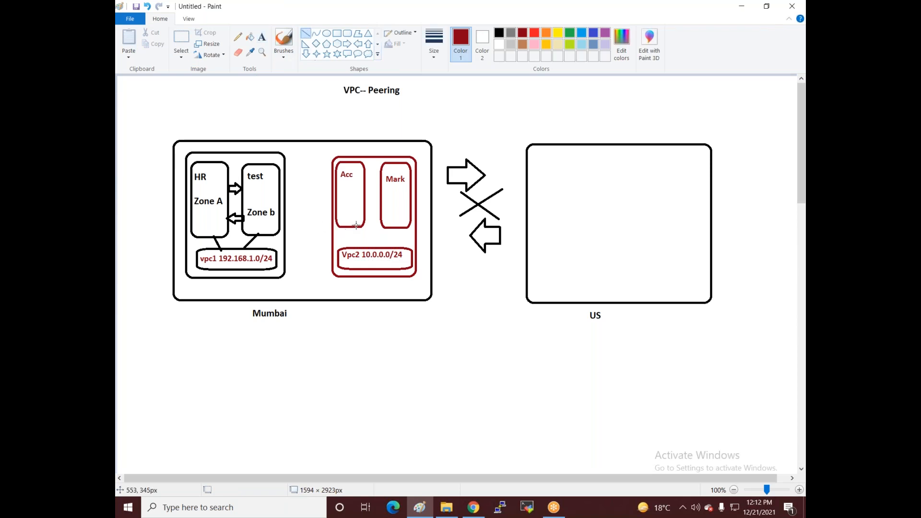
Step: Draw lines from the Acc and Mark zone boxes down to the Vpc2 bar
left_click_drag(353, 226, 364, 251)
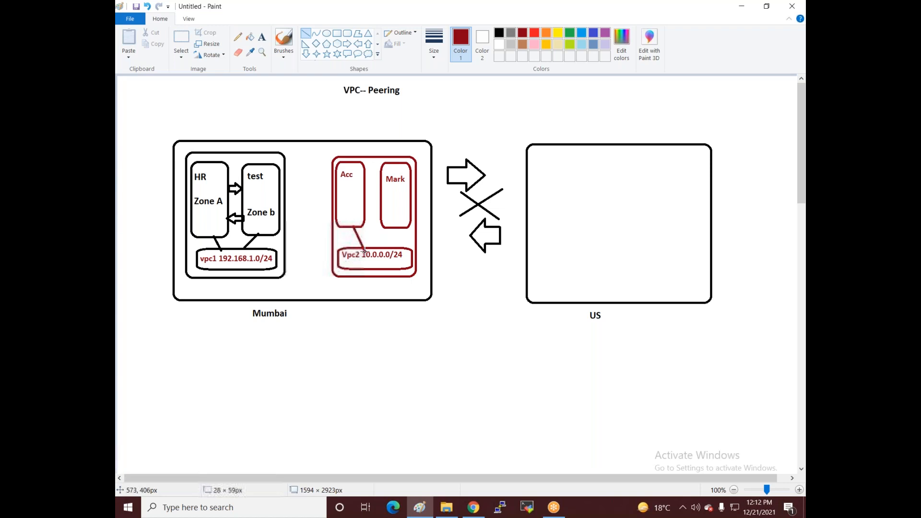
left_click_drag(409, 227, 392, 252)
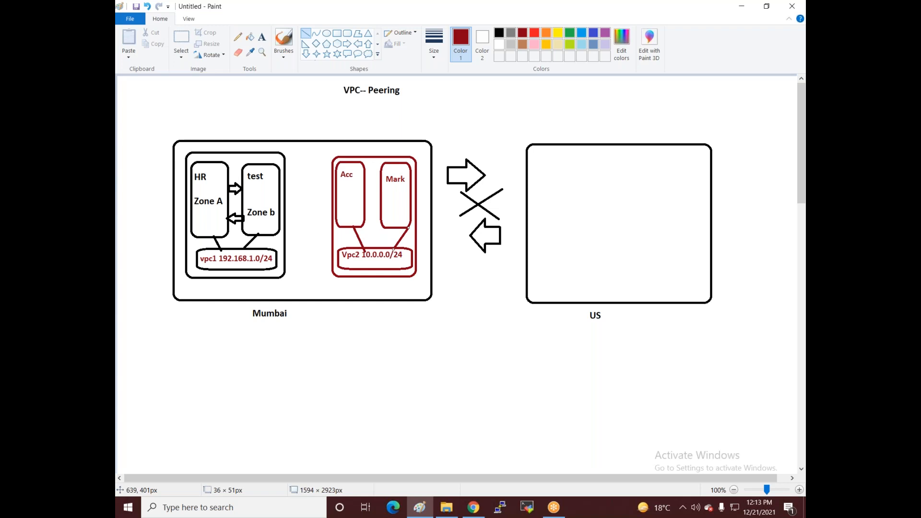
left_click(349, 44)
Step: Draw a right arrow toward the red VPC and a left arrow back toward vpc1, undoing a stray pentagon
left_click_drag(286, 184, 307, 203)
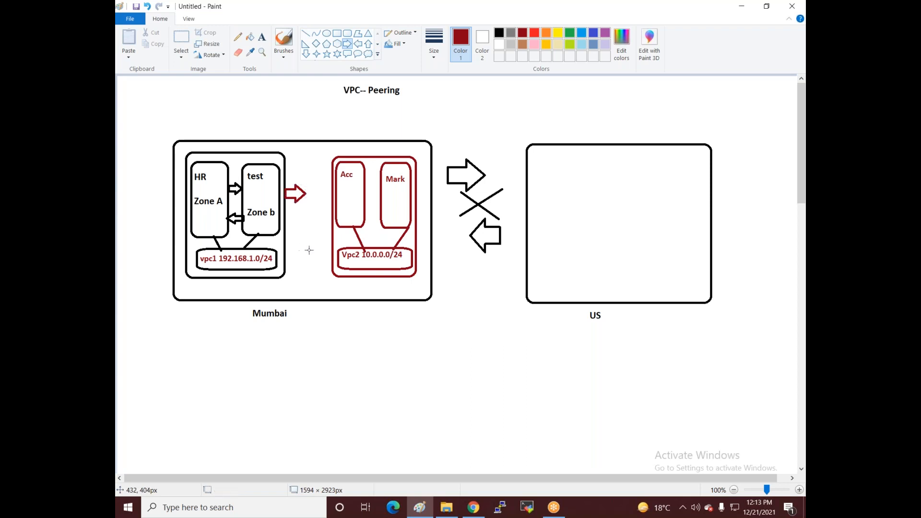
mouse_move(329, 250)
left_mouse_down()
mouse_move(310, 267)
mouse_move(328, 259)
left_mouse_up()
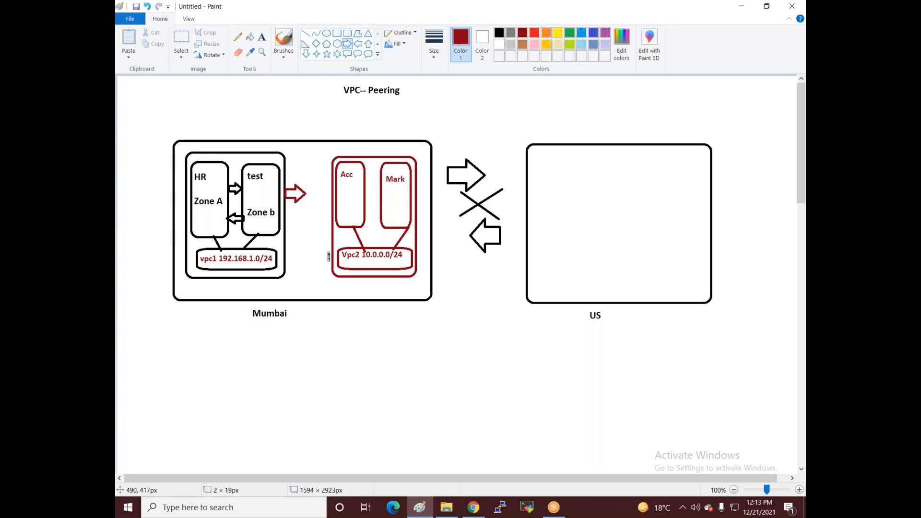
left_click(358, 44)
left_click_drag(329, 254, 305, 267)
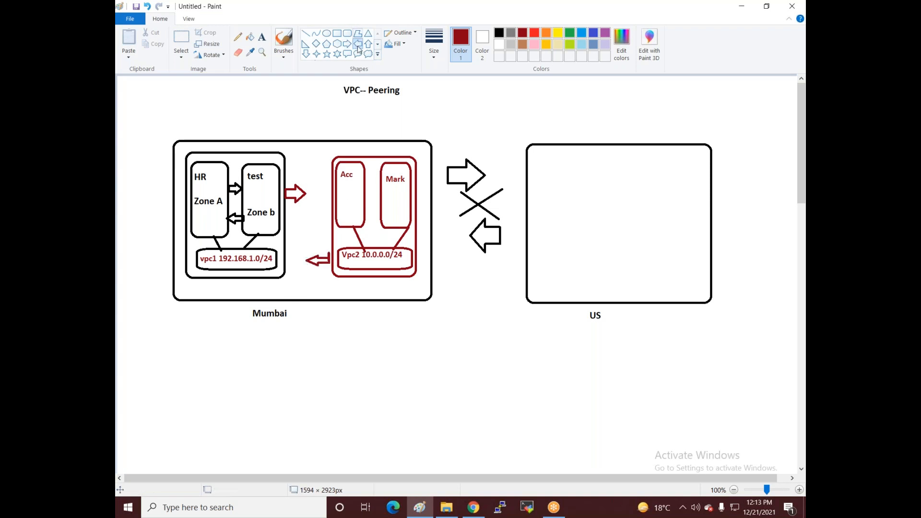
left_click(327, 45)
left_click_drag(297, 204, 326, 246)
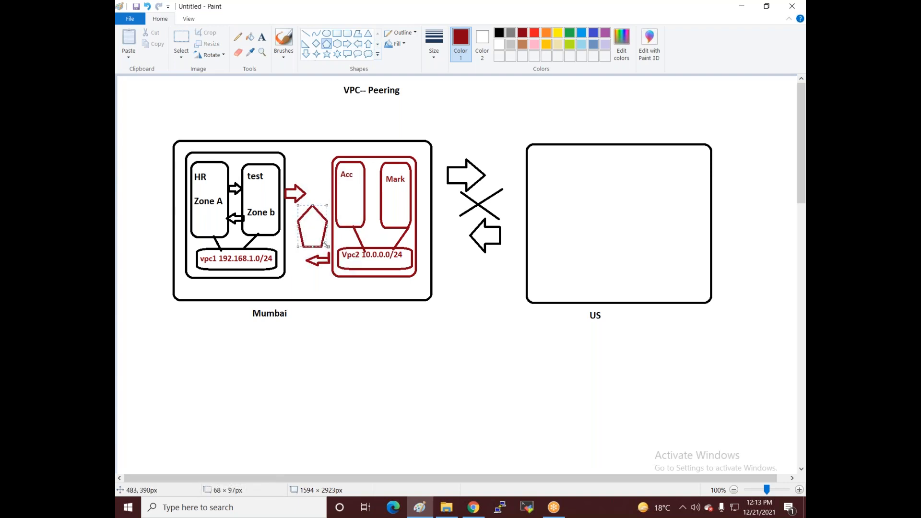
key("ctrl+z")
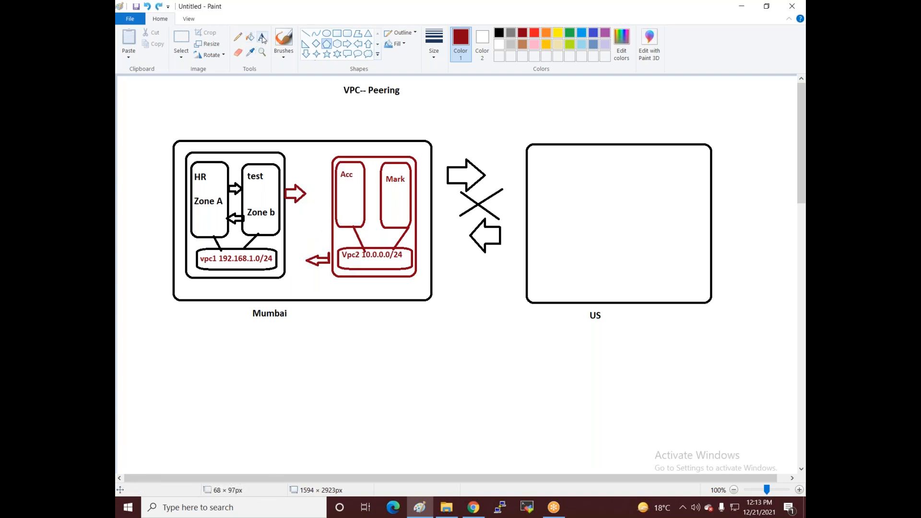
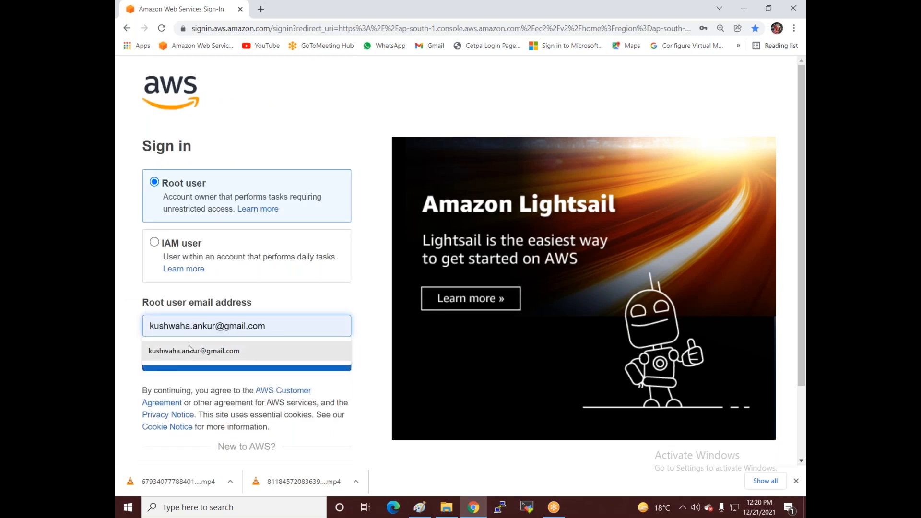
Step: Sign in as root with the saved email, the security check characters and the account password
left_click(189, 345)
left_click(190, 361)
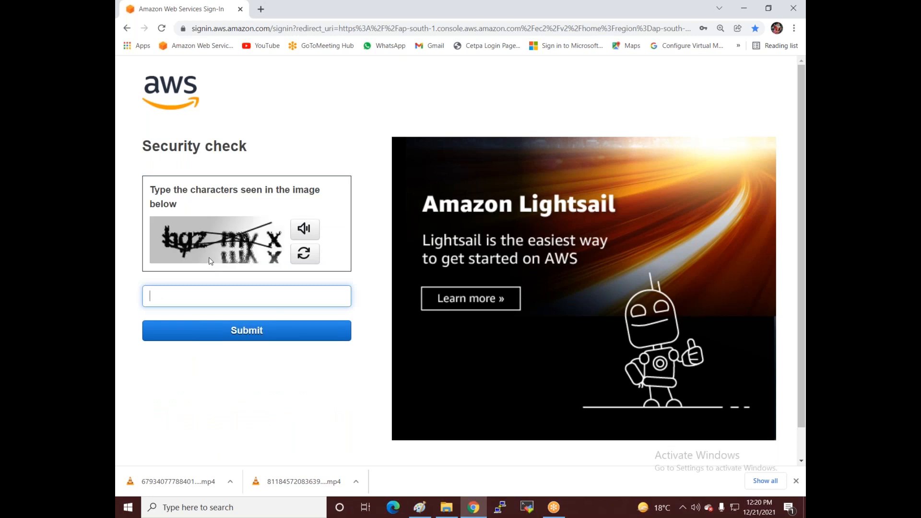
type("hgzmyx")
left_click(278, 332)
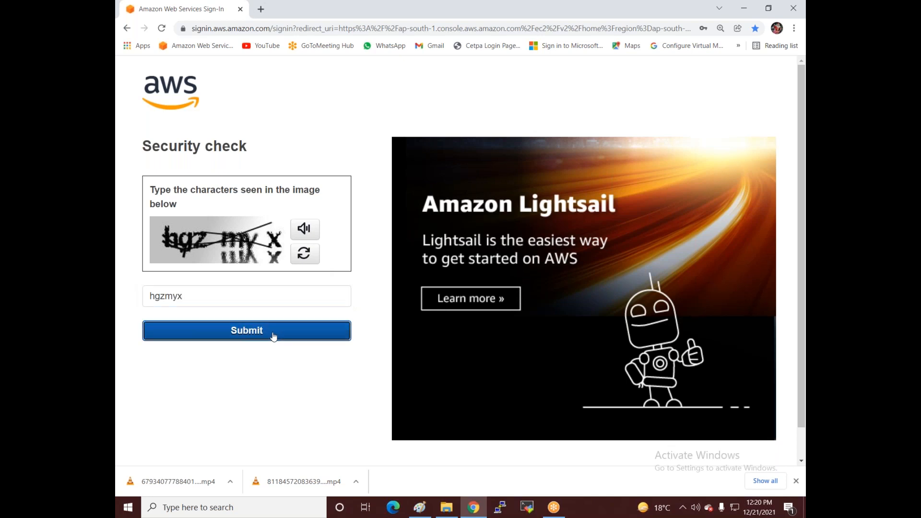
type("•••••••••••")
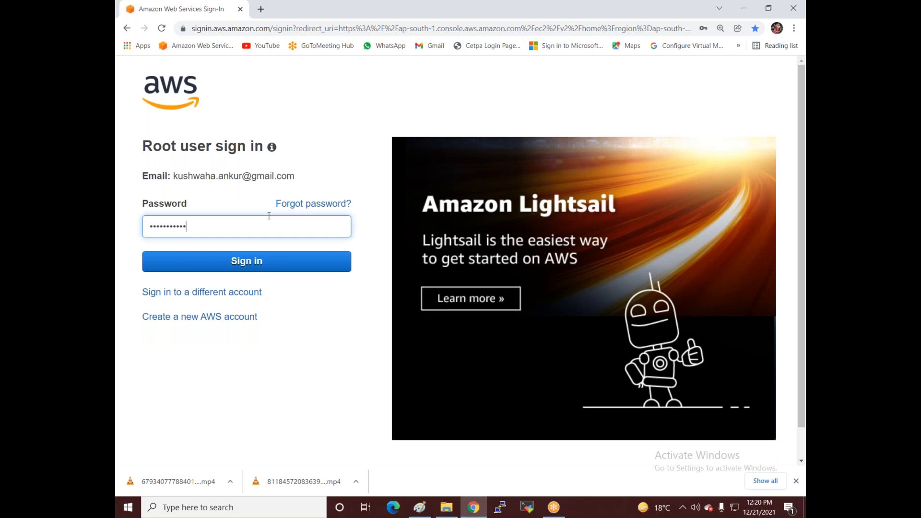
key("Return")
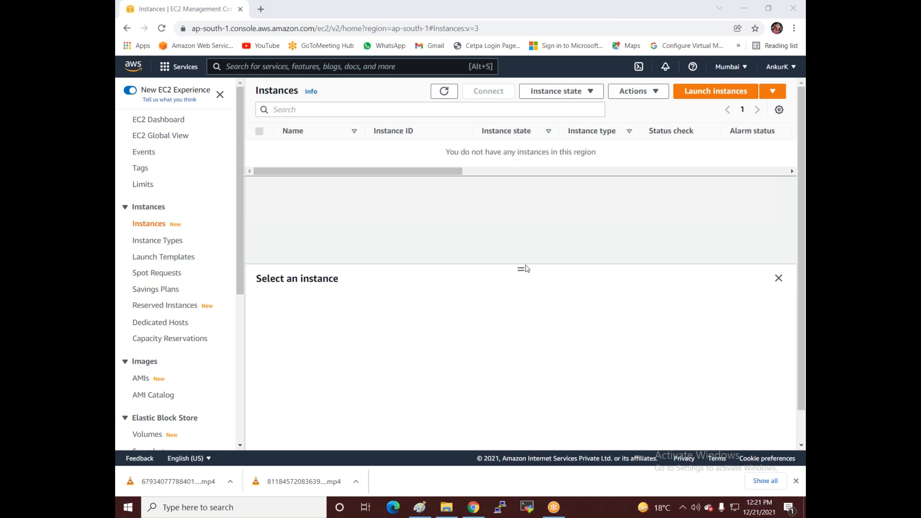
Step: Open the Billing Dashboard from the account menu and look over it
left_click(791, 71)
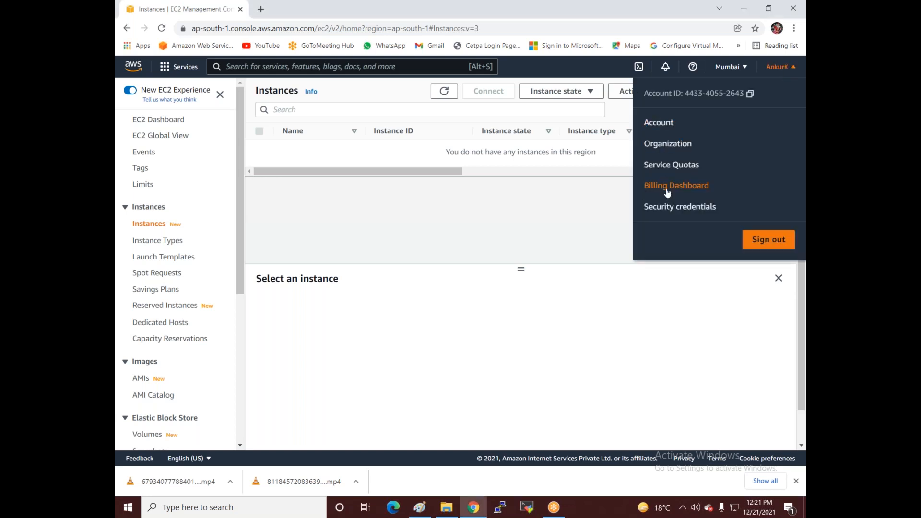
left_click(668, 191)
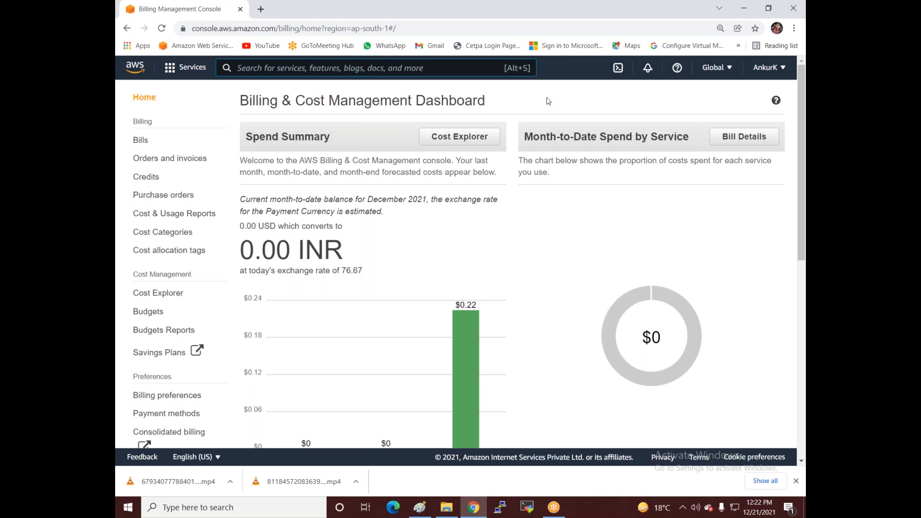
left_click(777, 68)
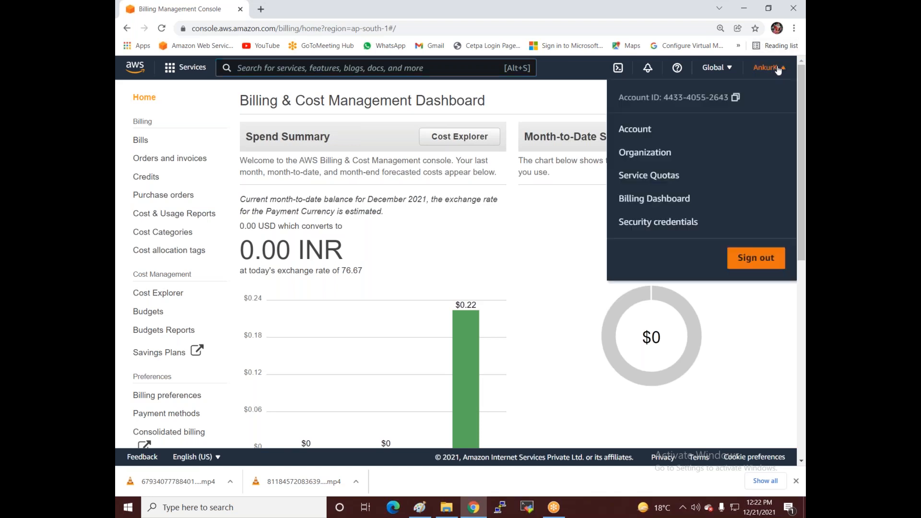
left_click(638, 200)
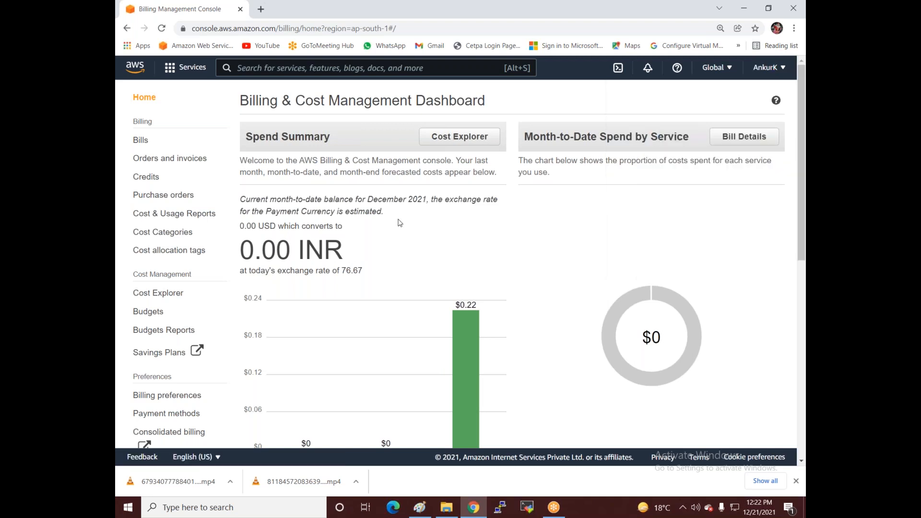
scroll(301, 236, "down", 8)
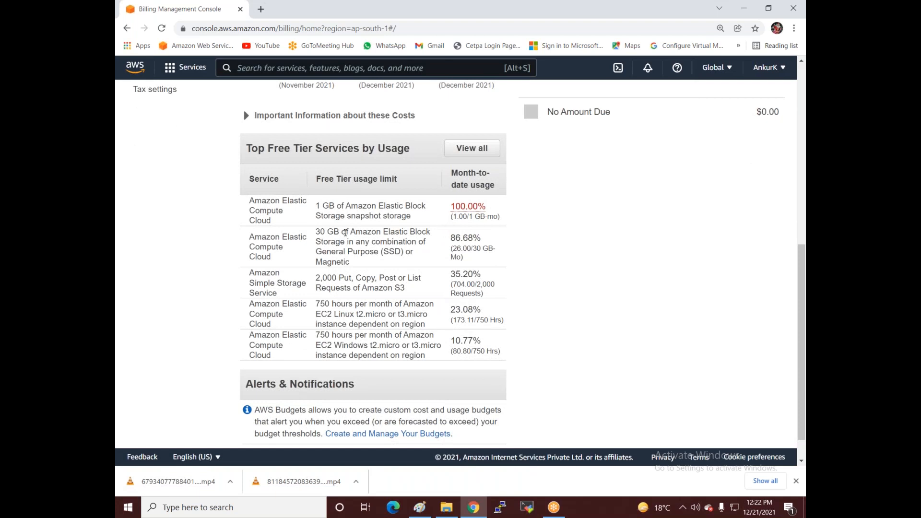
scroll(345, 233, "up", 8)
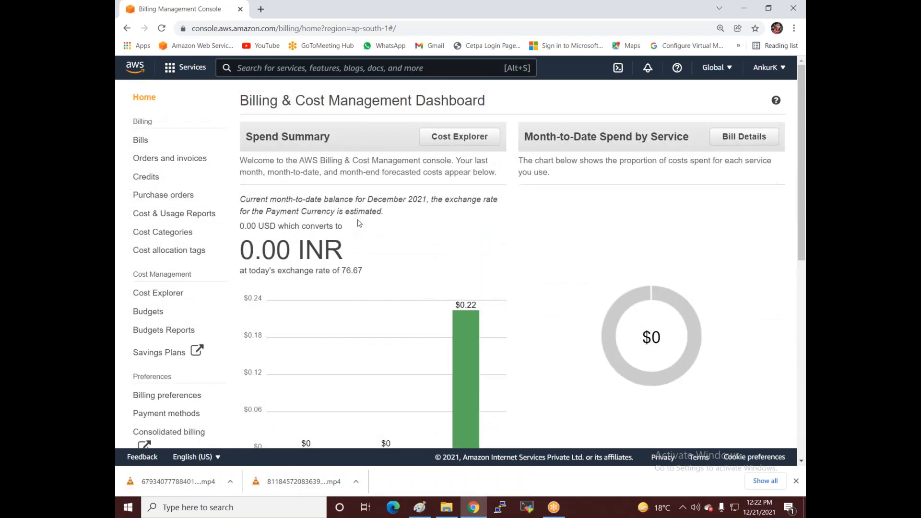
Step: Review the December 2021 bill details, with every service at $0.00
left_click(142, 140)
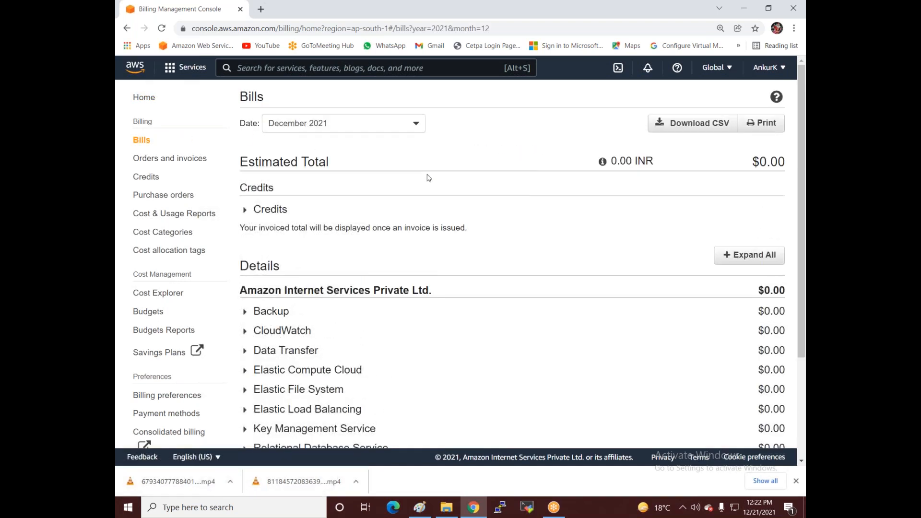
scroll(428, 178, "down", 2)
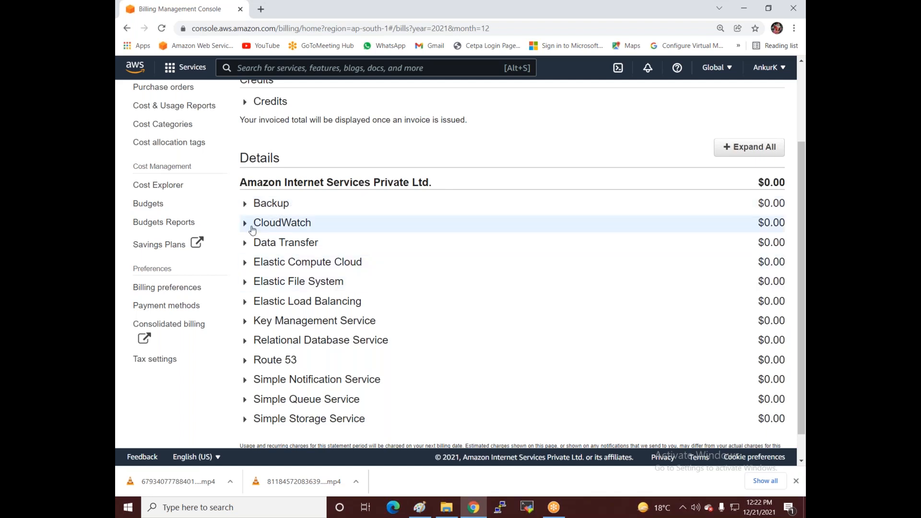
scroll(252, 230, "up", 3)
Step: Open the VPC service via search and show the Your VPCs list
left_click(248, 68)
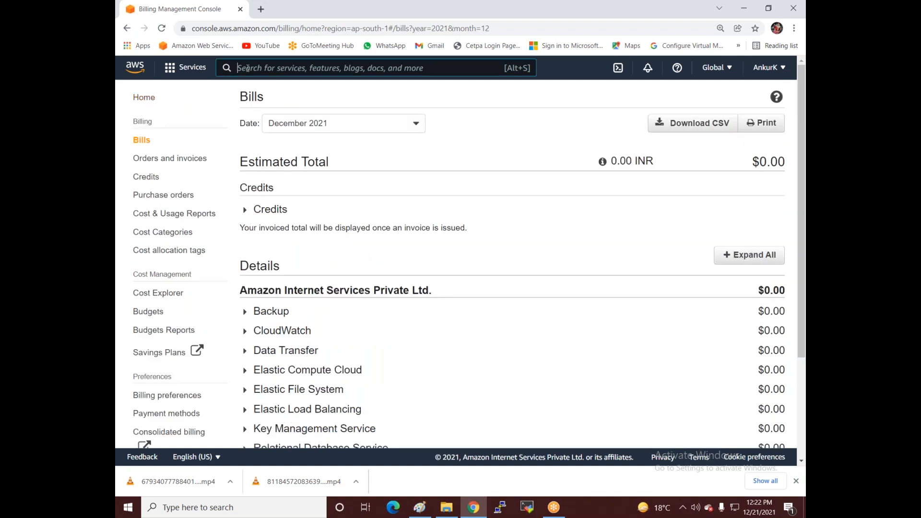
type("vpc")
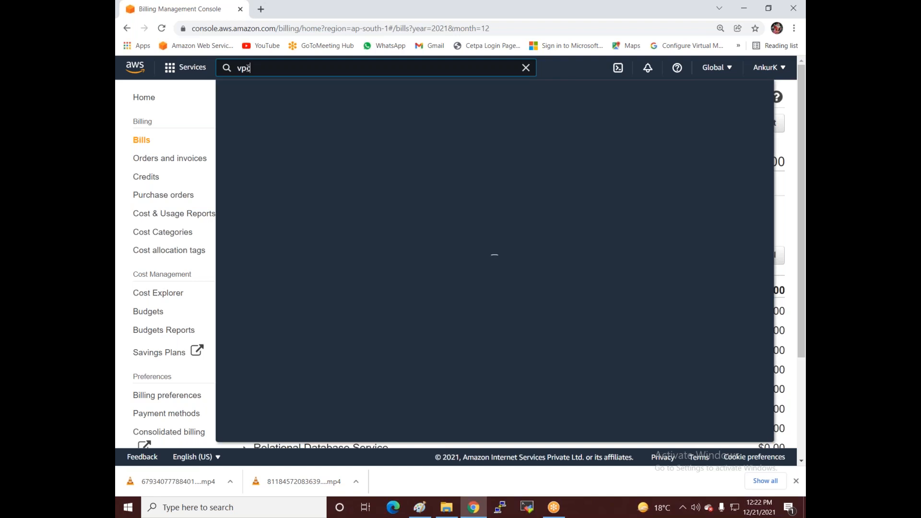
key("Return")
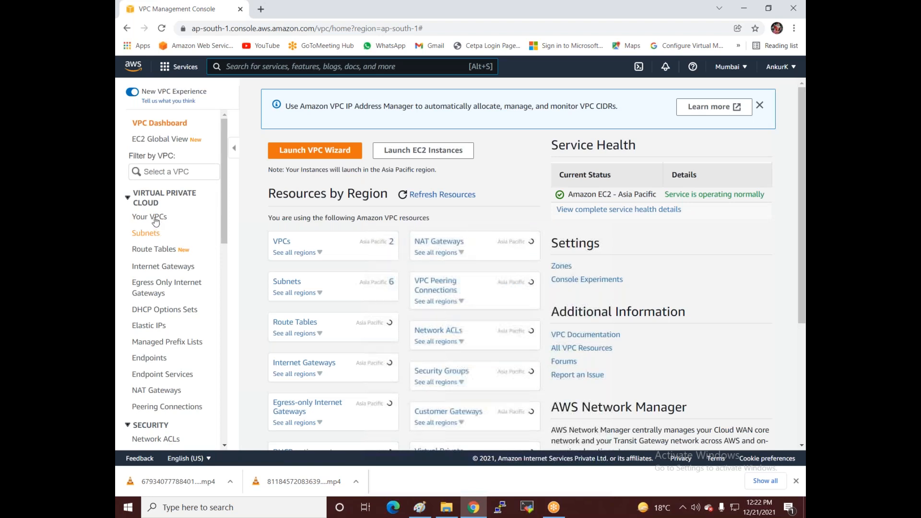
left_click(155, 219)
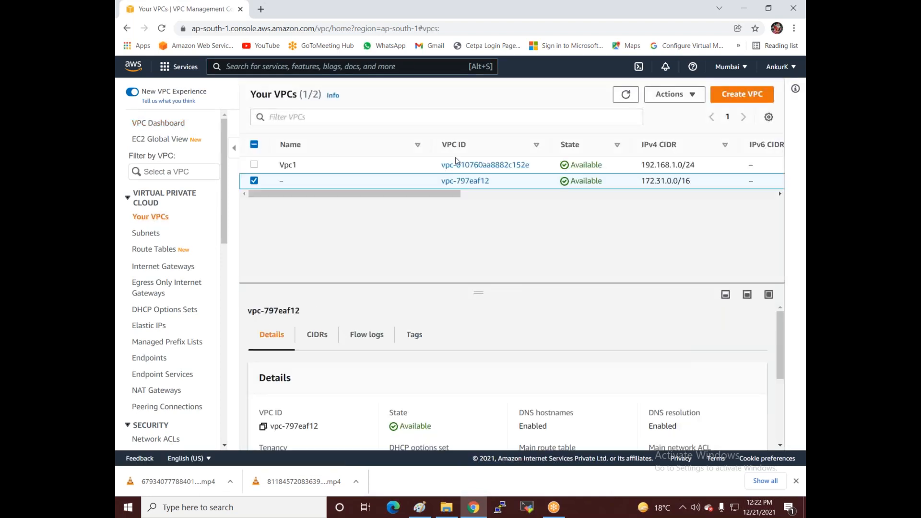
Step: Delete only Vpc1 and its associated resources, confirming with 'delete'
left_click(254, 164)
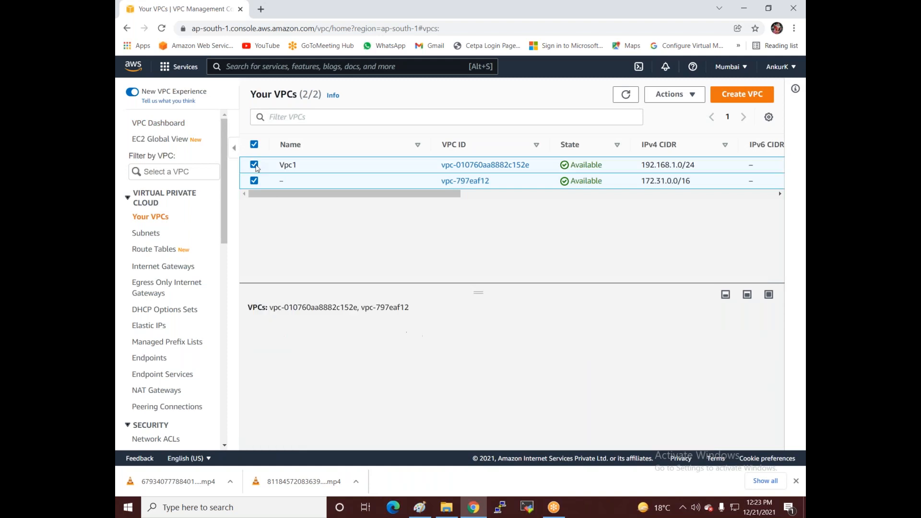
left_click(254, 181)
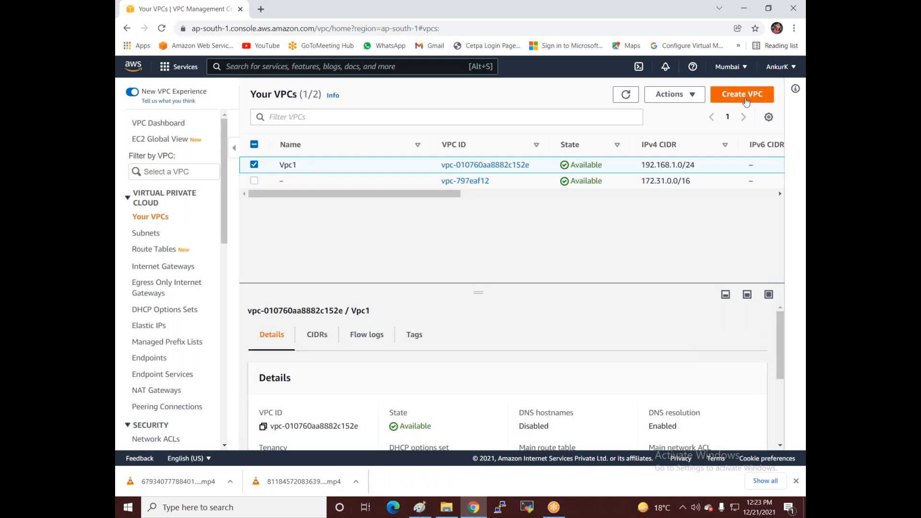
left_click(672, 94)
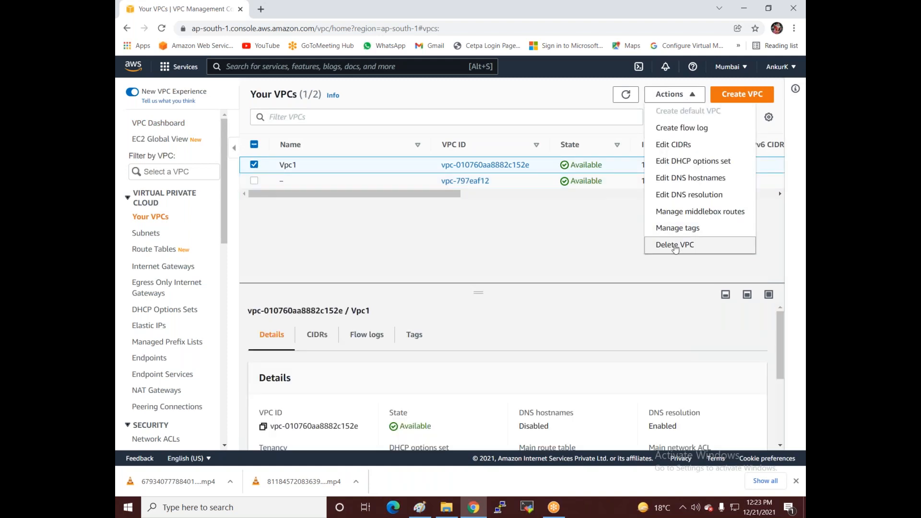
left_click(674, 245)
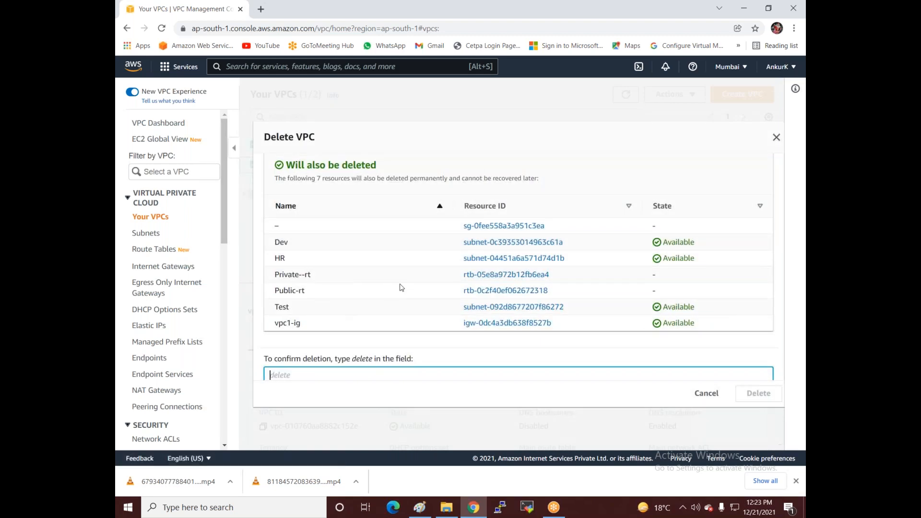
type("delete")
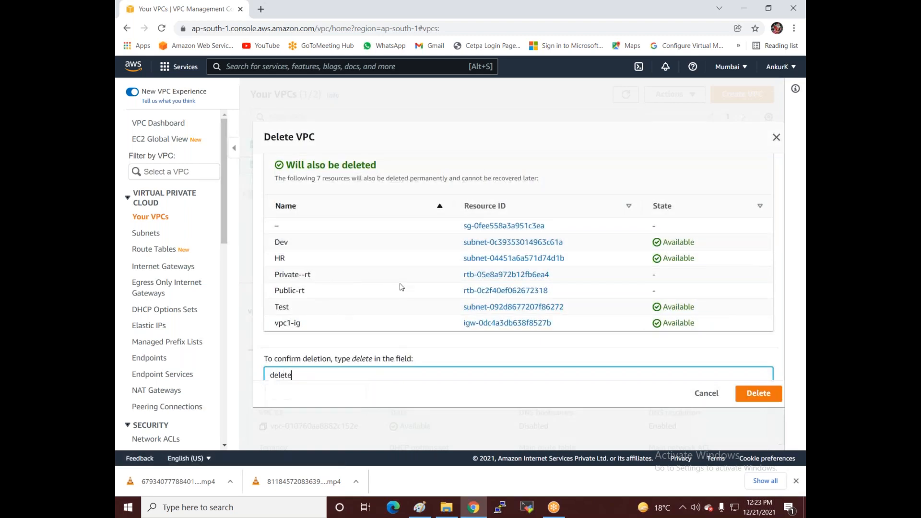
left_click(759, 393)
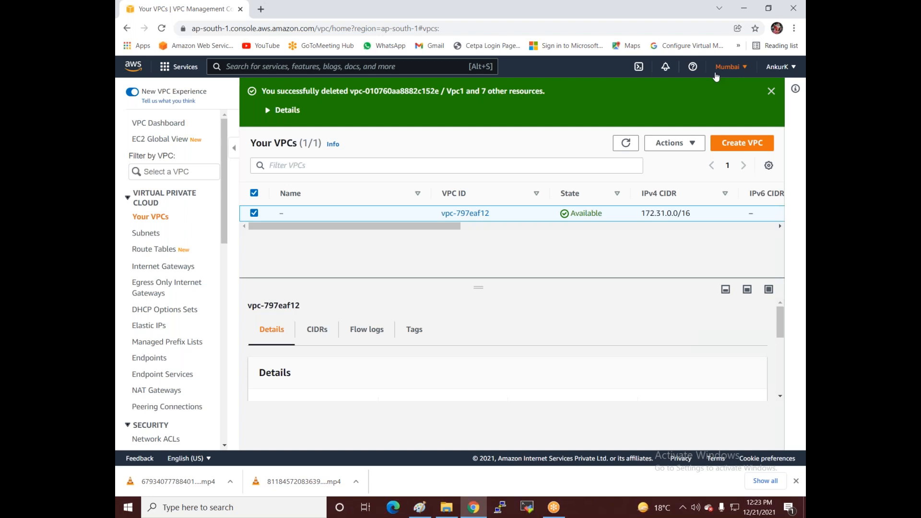
left_click(734, 144)
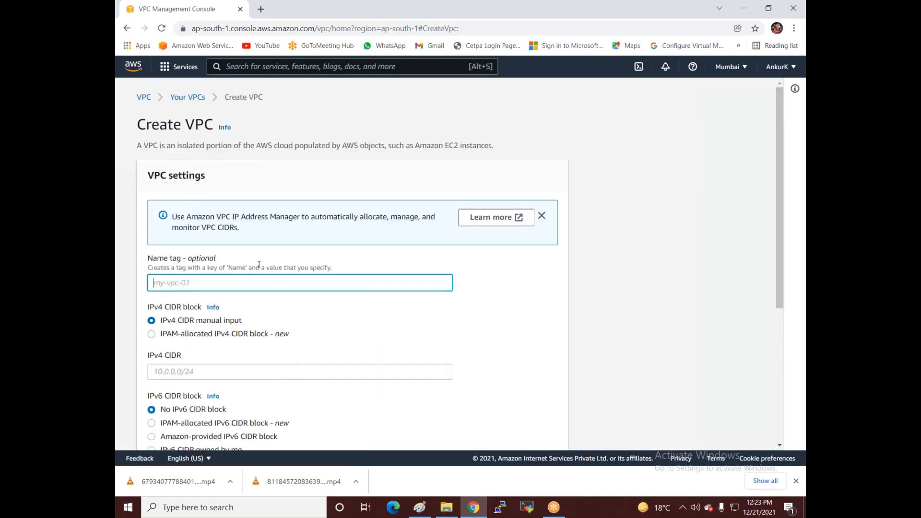
Step: Create VPC1 with IPv4 CIDR 192.168.1.0/24, then go to the Subnets list
type("VPC1")
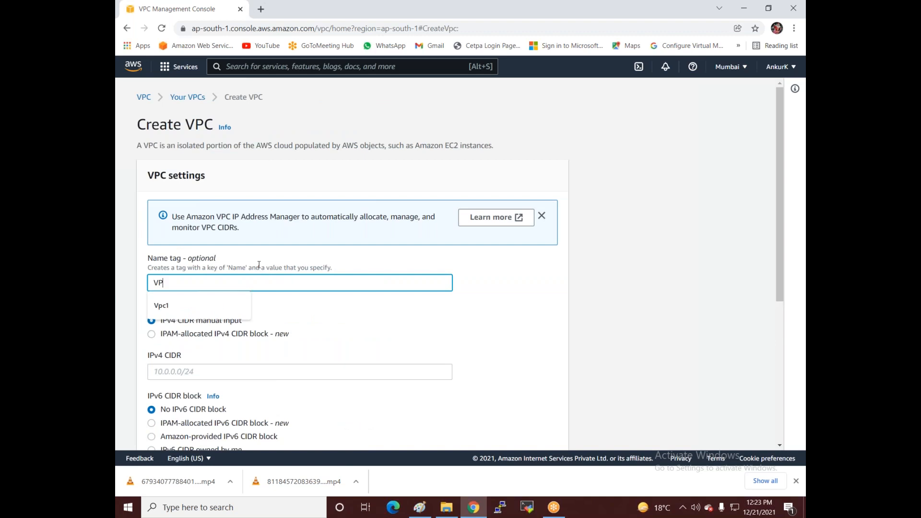
left_click(281, 376)
type("19")
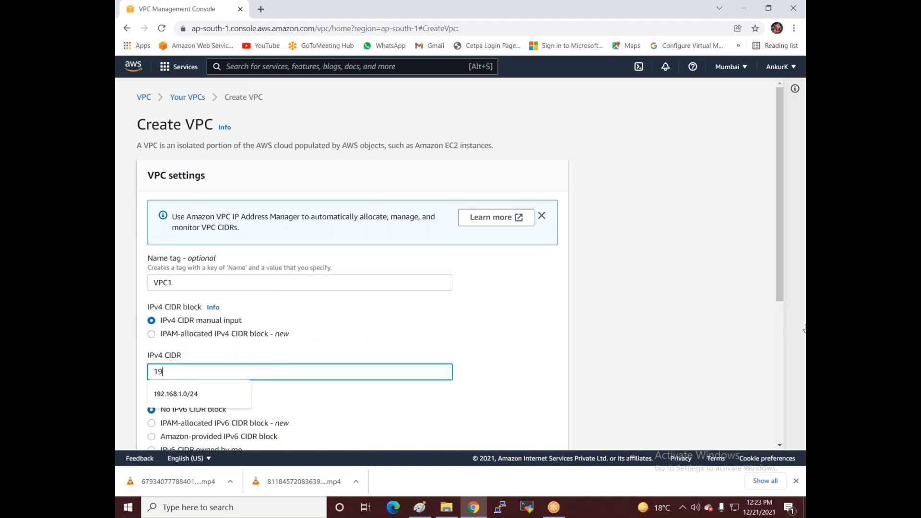
type("2.168.1.0/24")
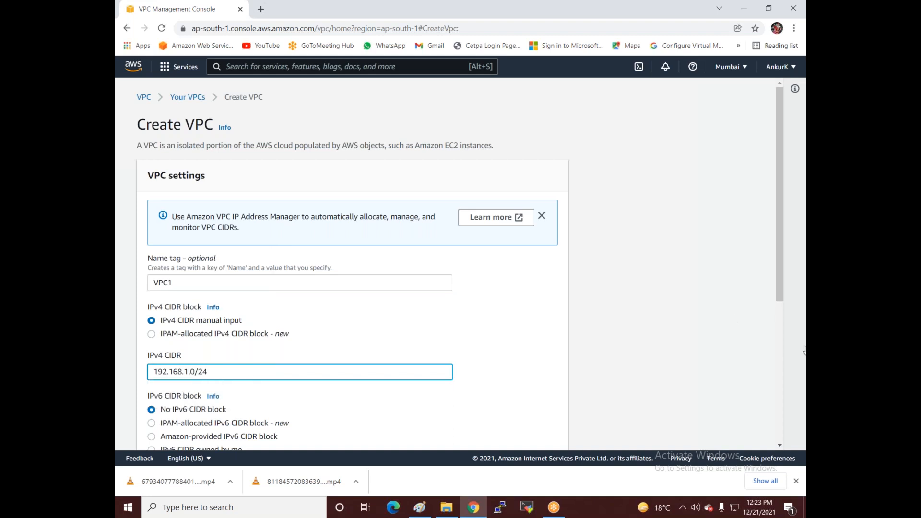
scroll(624, 336, "down", 5)
left_click(551, 432)
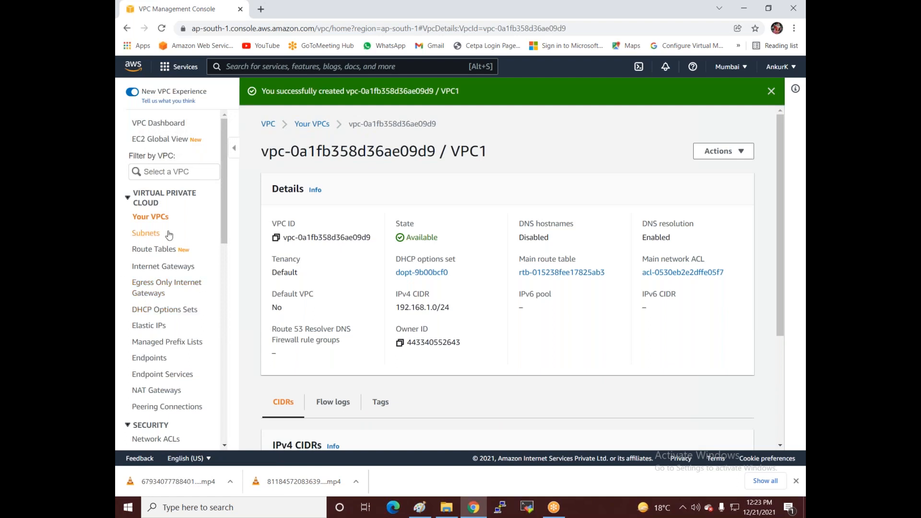
left_click(152, 237)
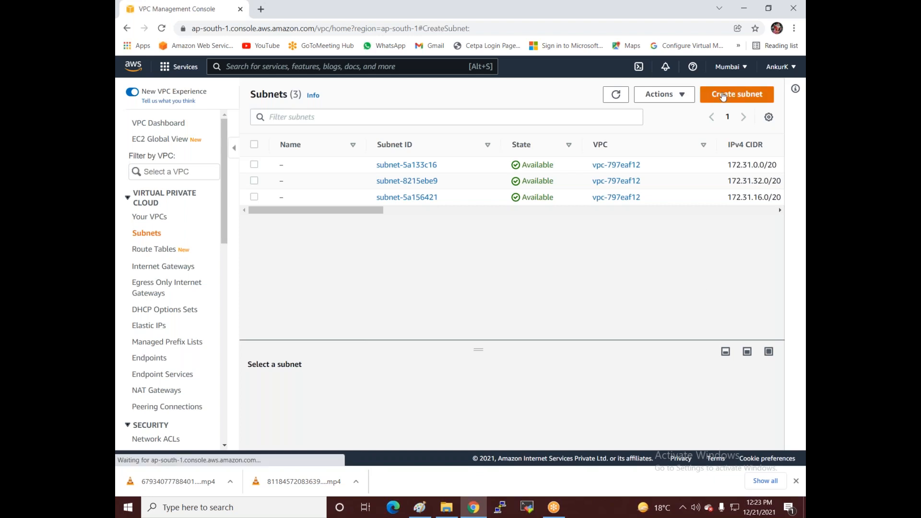
Step: Start a subnet in VPC1: VPC1-HR in ap-south-1a with CIDR 192.168.1.0/25
left_click(726, 96)
left_click(263, 217)
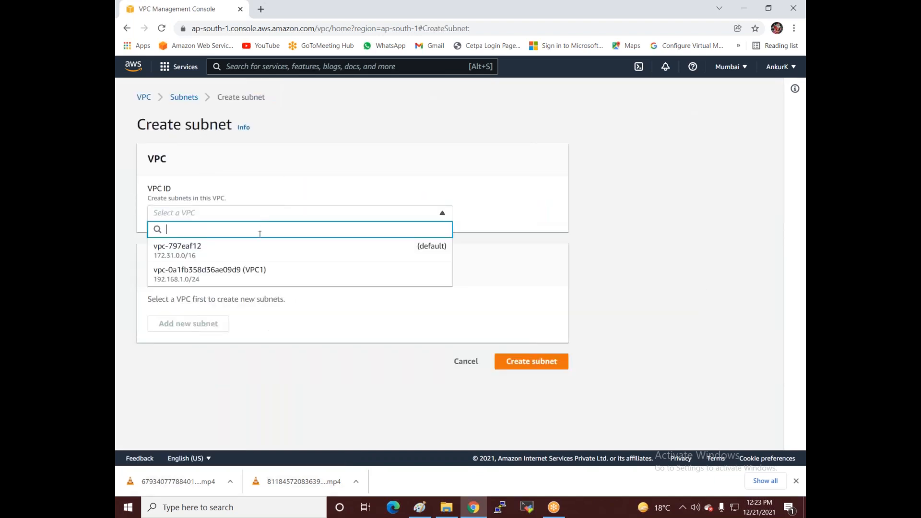
left_click(242, 269)
left_click(195, 400)
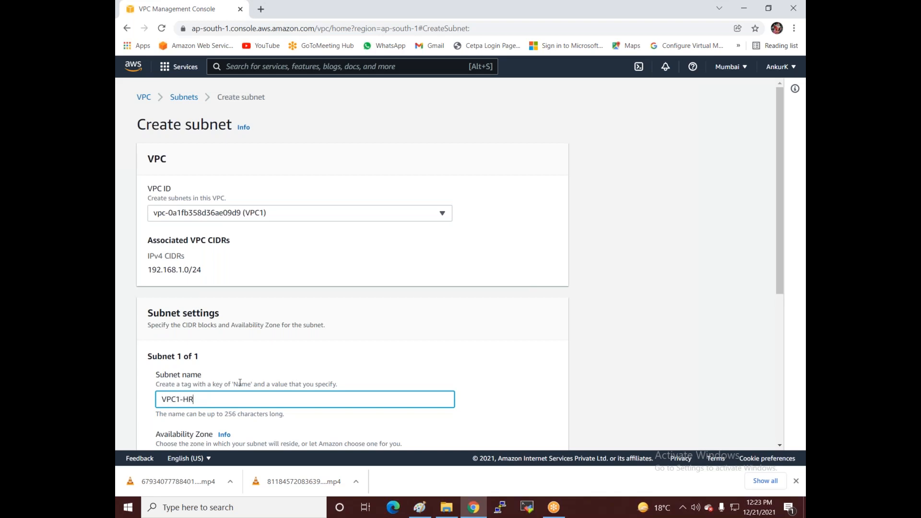
scroll(204, 140, "down", 4)
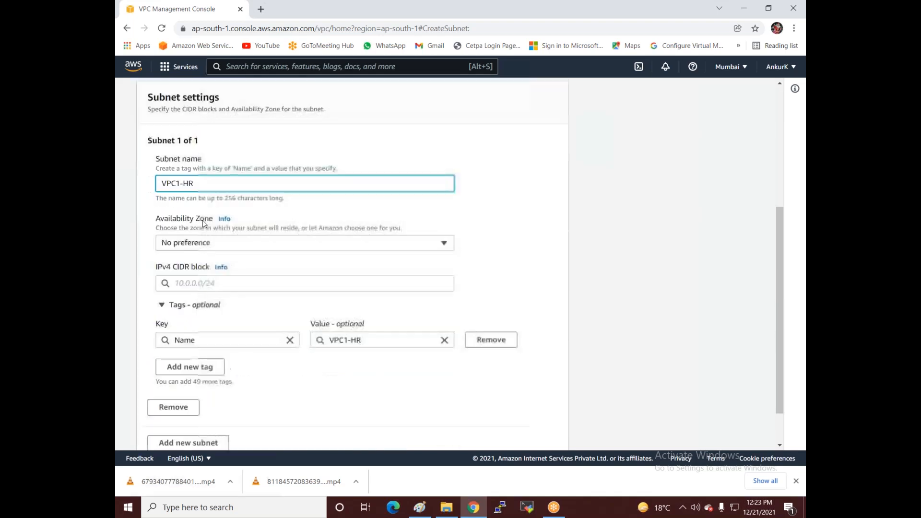
left_click(195, 247)
left_click(209, 296)
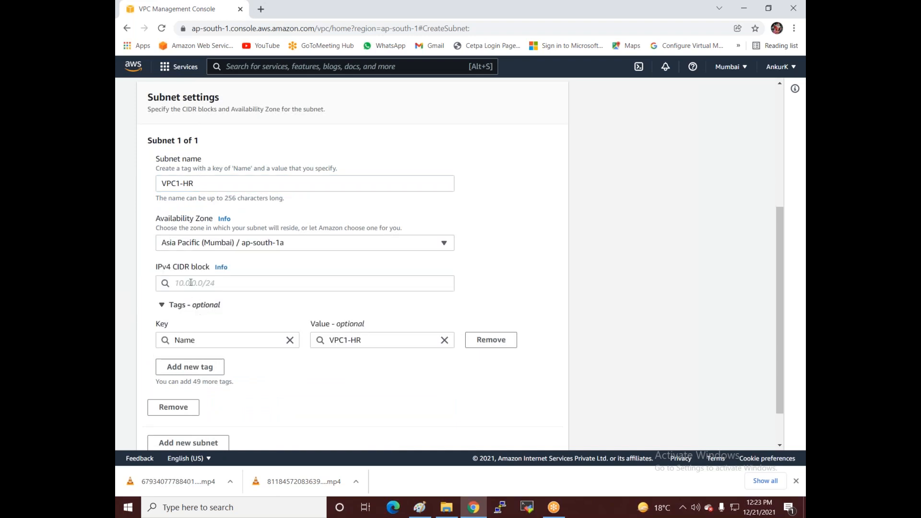
left_click(201, 283)
type("192.168.1.0/25")
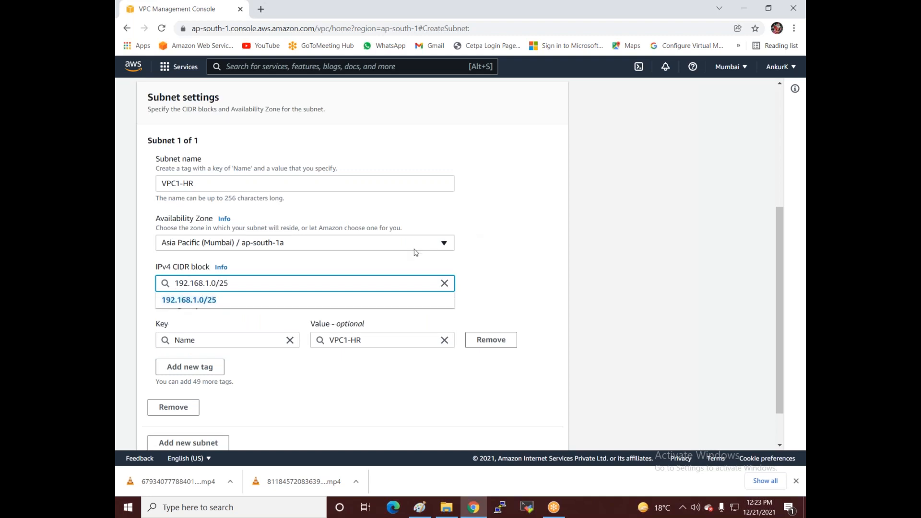
left_click(200, 301)
scroll(208, 304, "down", 1)
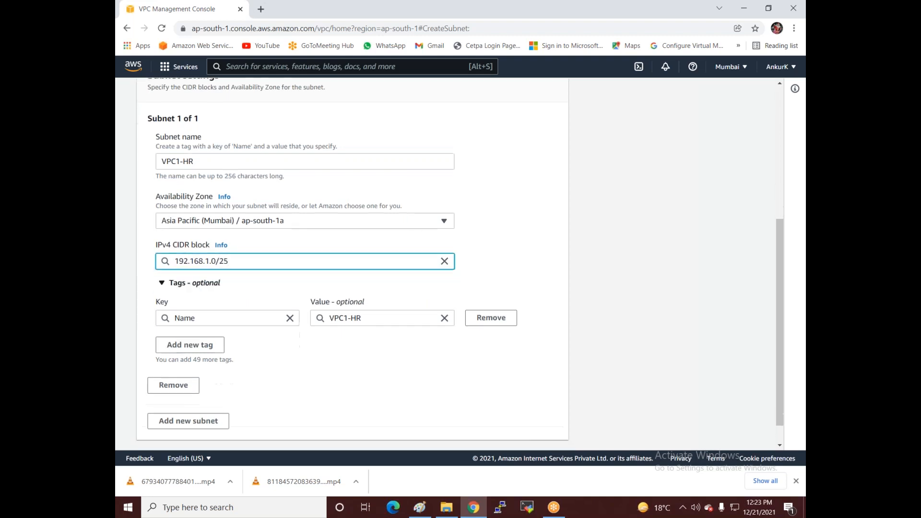
scroll(253, 237, "down", 1)
Step: Add a second subnet VPC1-Test in ap-south-1b with 192.168.1.128/25, and create both
left_click(201, 396)
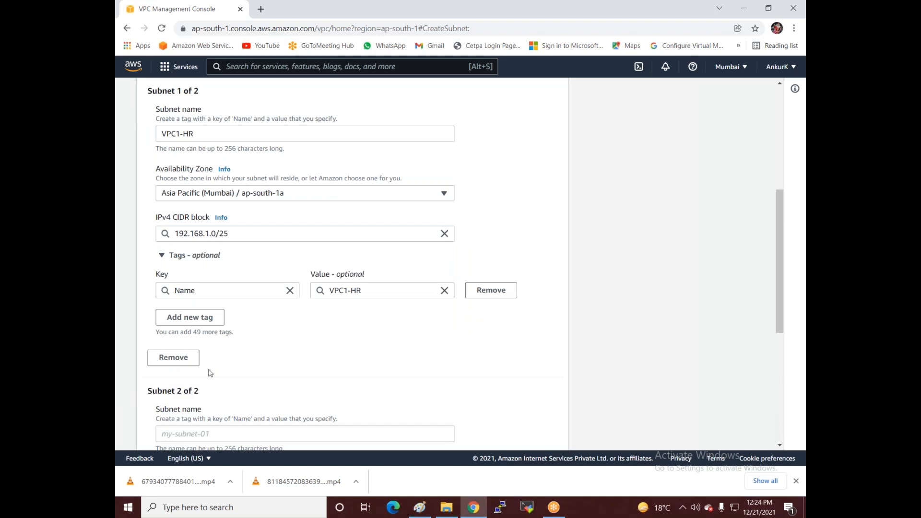
scroll(216, 360, "down", 3)
left_click(189, 267)
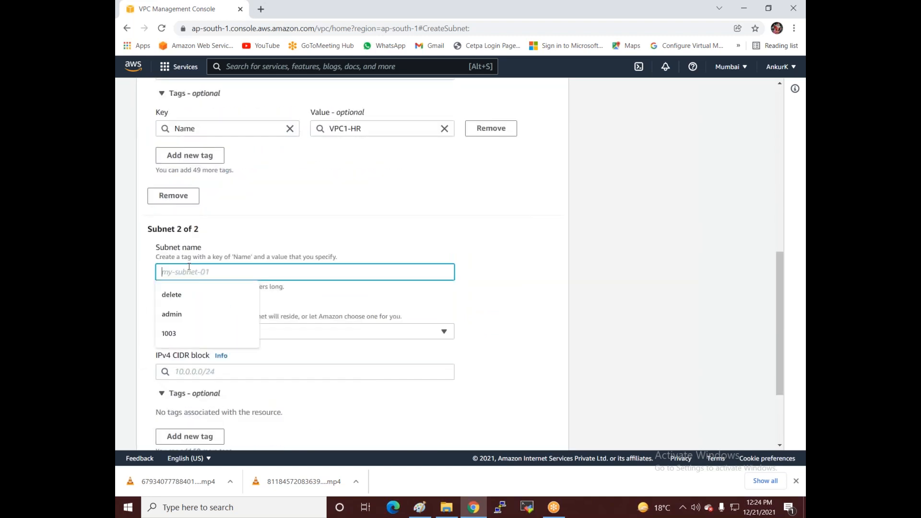
type("VPC")
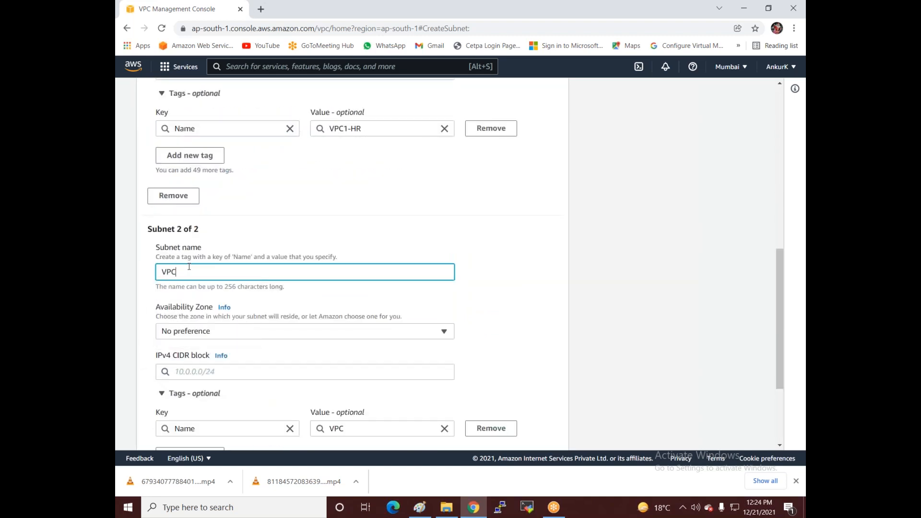
type("1-Te")
left_click(219, 334)
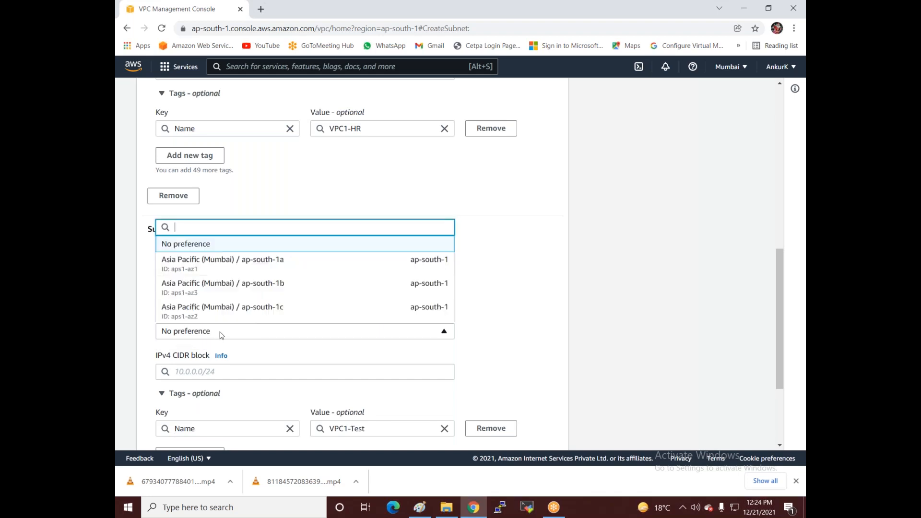
left_click(236, 285)
left_click(182, 378)
type("192.168.")
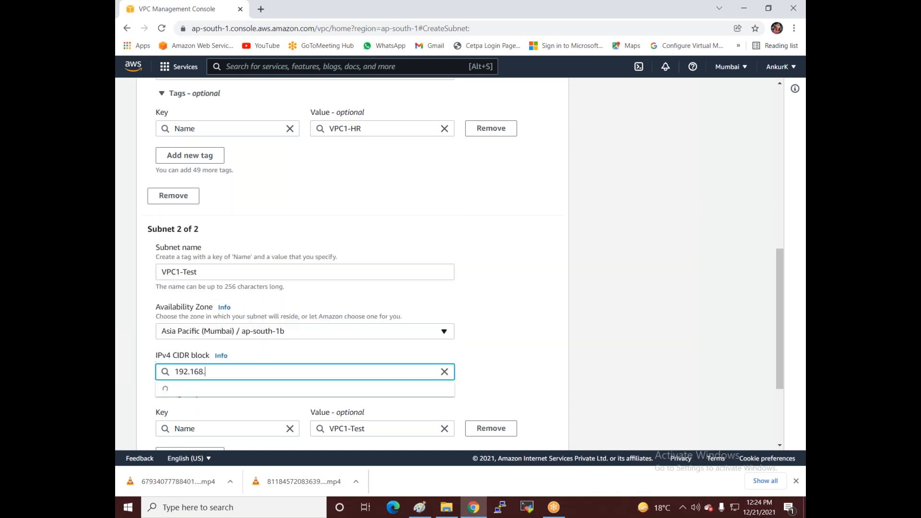
type("1.128/25")
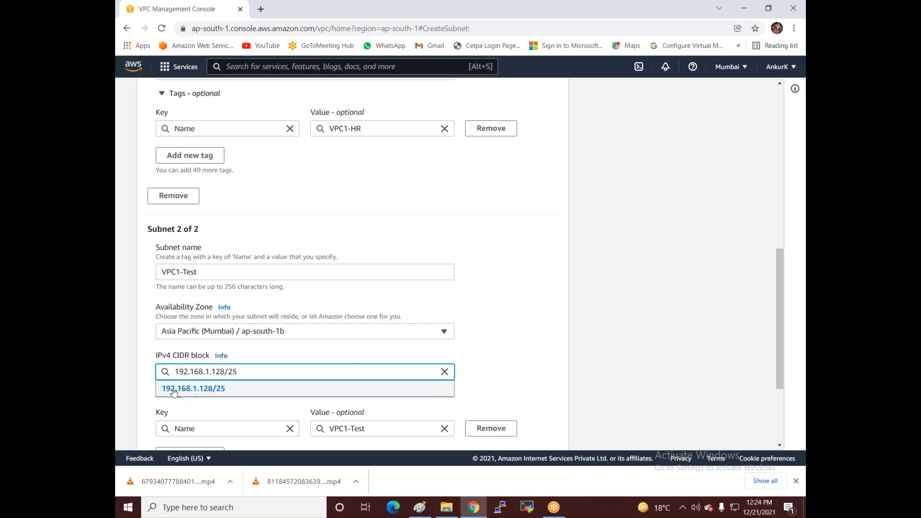
left_click(178, 389)
scroll(314, 209, "up", 3)
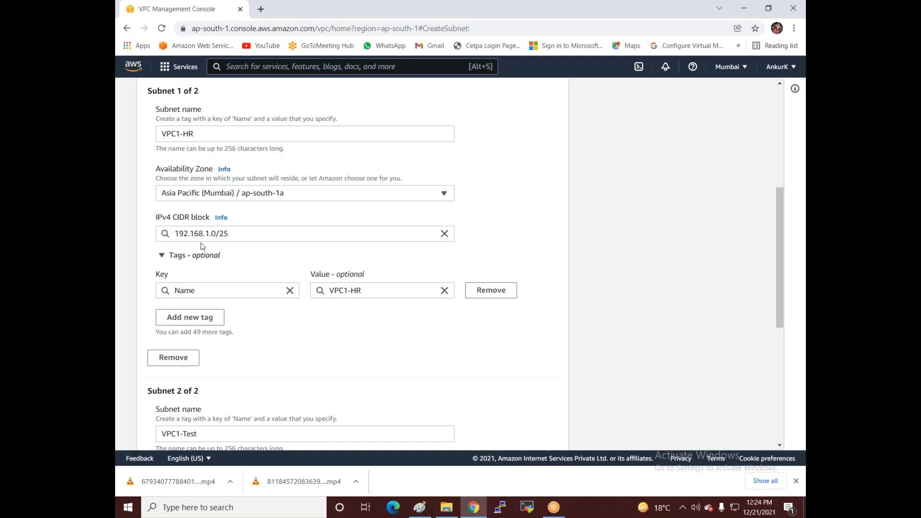
scroll(228, 242, "down", 5)
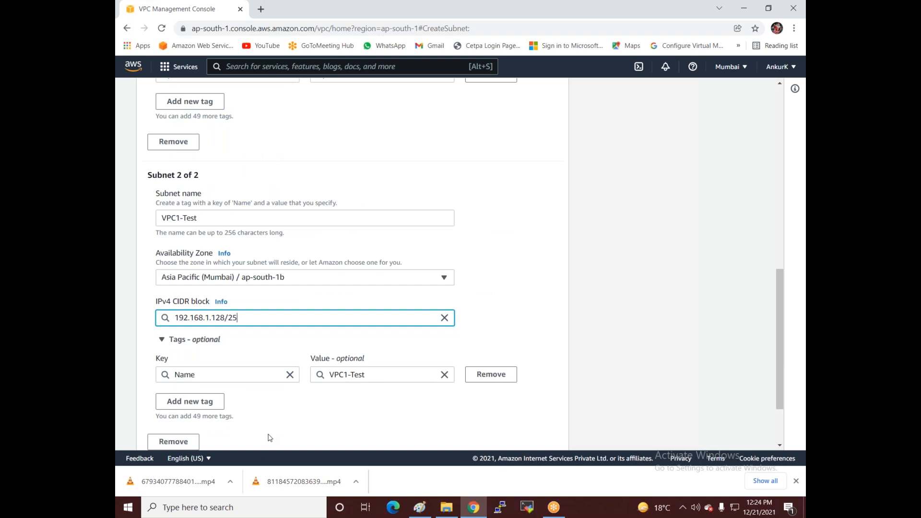
scroll(341, 421, "down", 2)
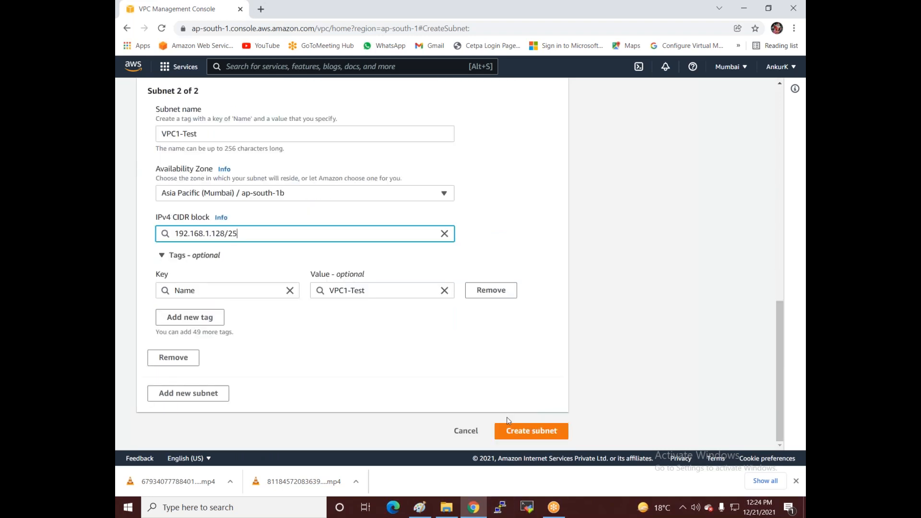
left_click(507, 432)
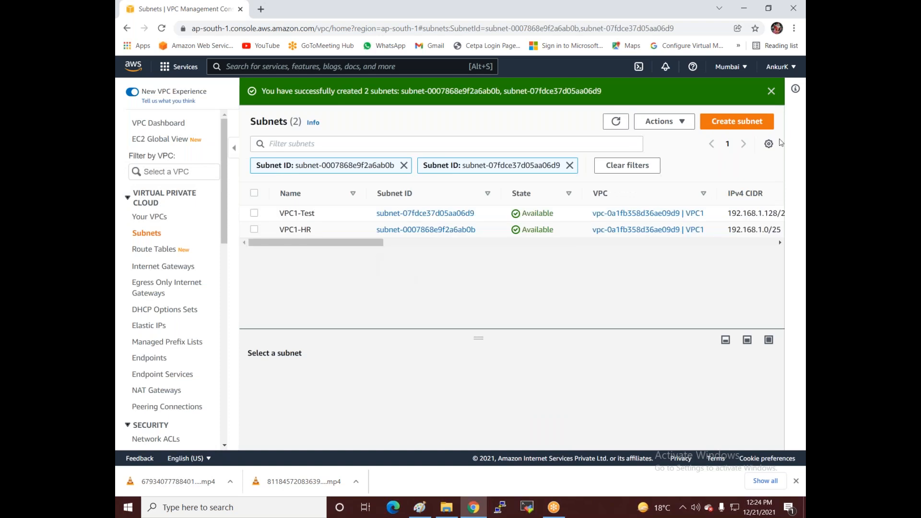
Step: Create the VPC1-Public route table in VPC1
left_click(155, 250)
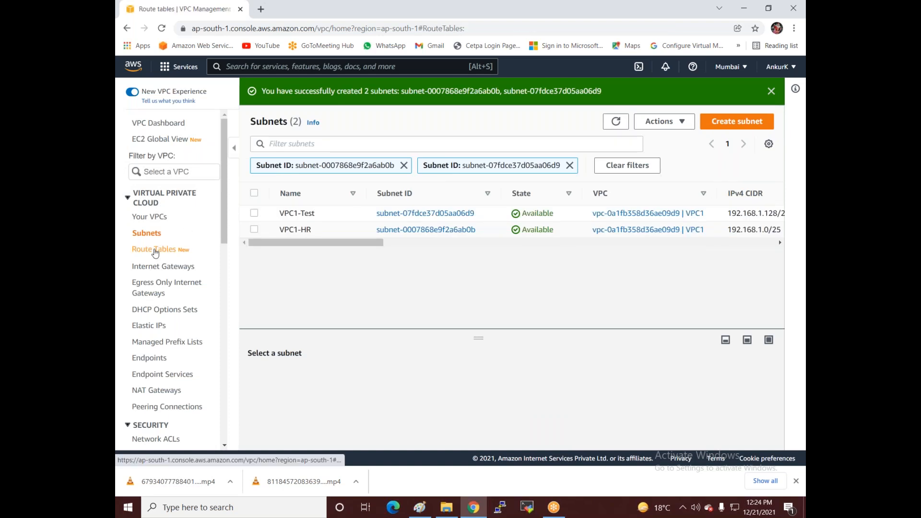
left_click(726, 96)
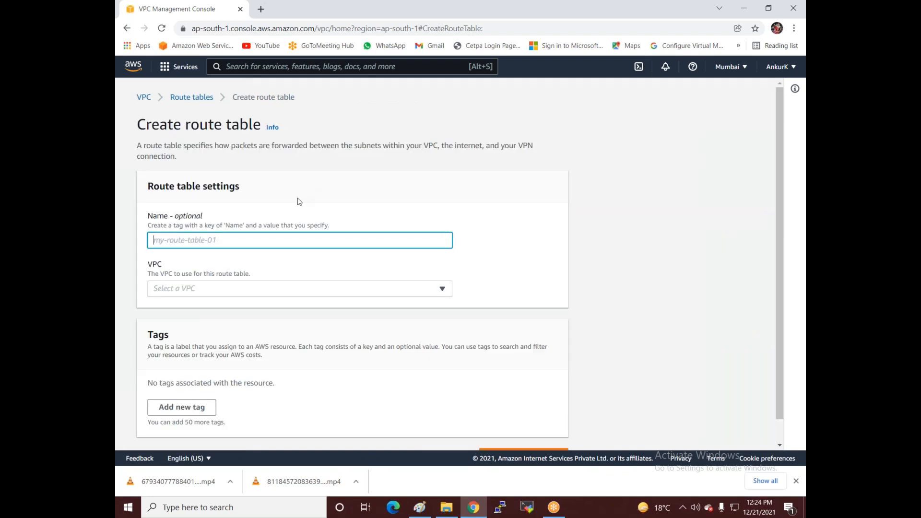
type("VPC1-Public")
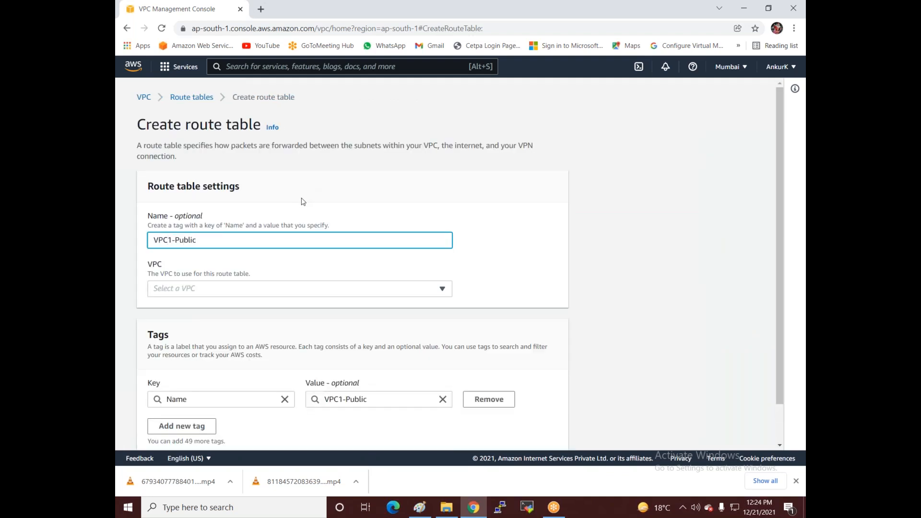
left_click(217, 294)
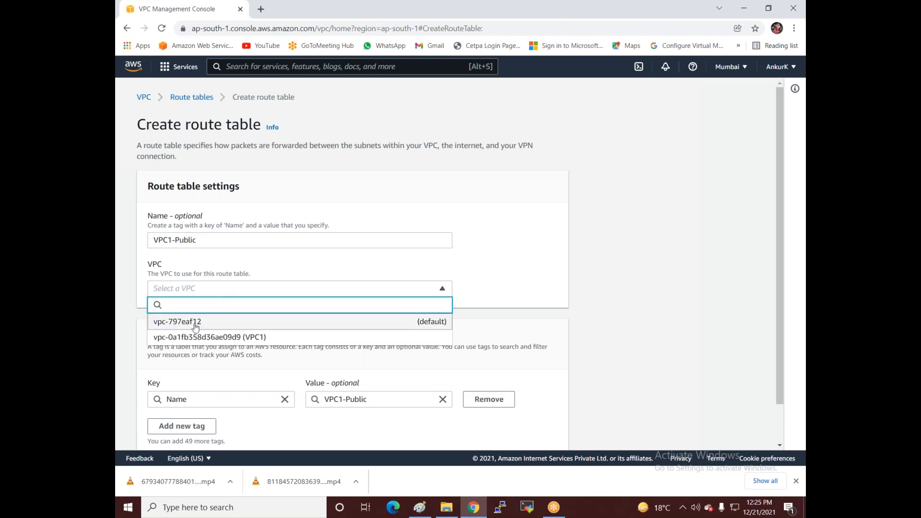
left_click(224, 335)
scroll(230, 330, "down", 1)
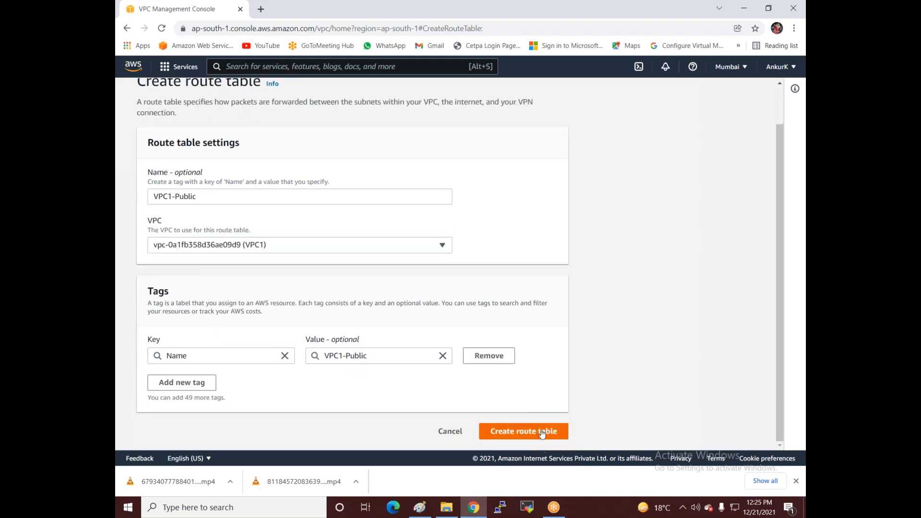
left_click(538, 428)
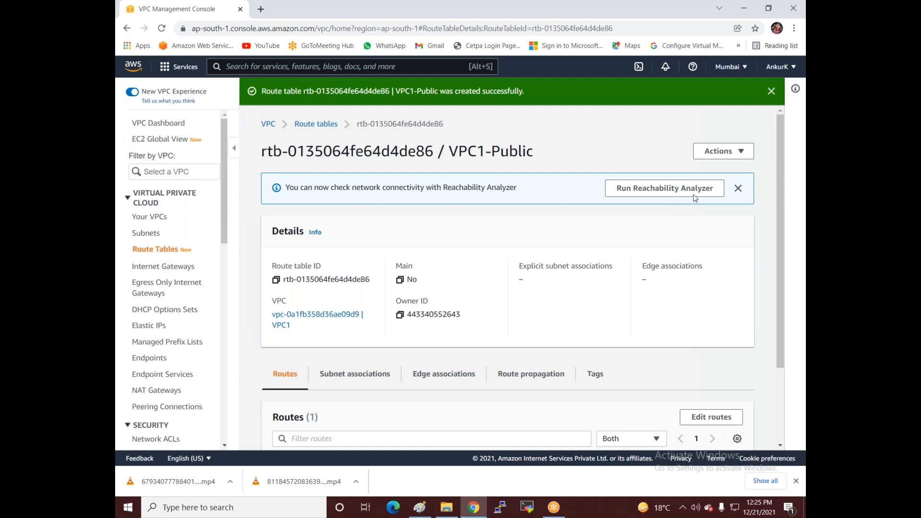
Step: Associate subnet VPC1-HR with VPC1-Public and return to the route tables list
left_click(720, 151)
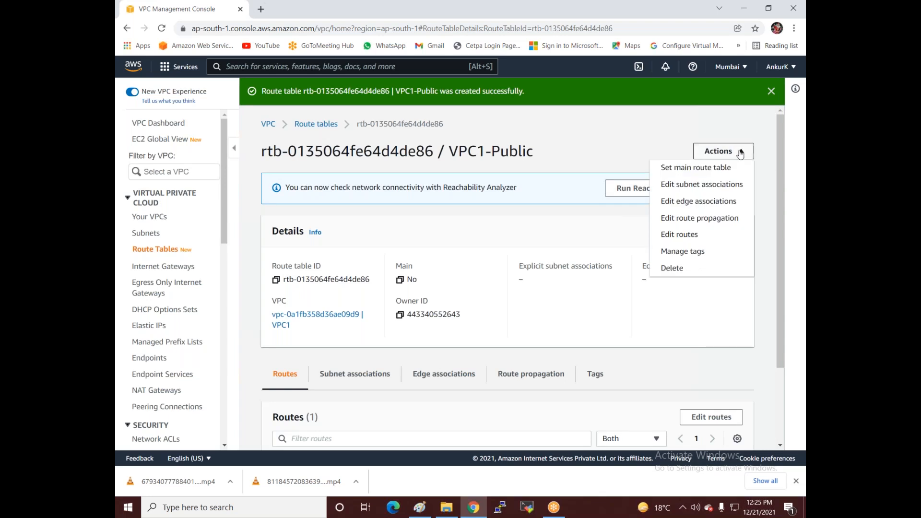
left_click(714, 185)
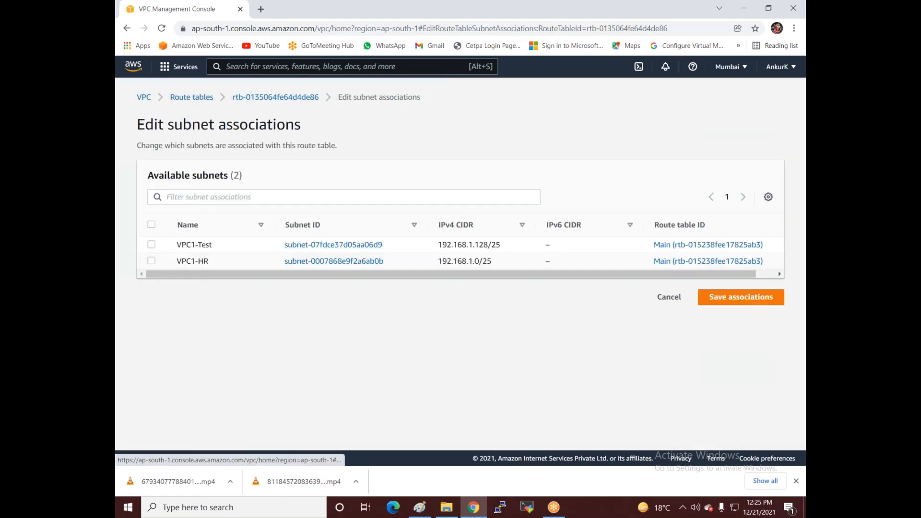
left_click(151, 261)
left_click(752, 386)
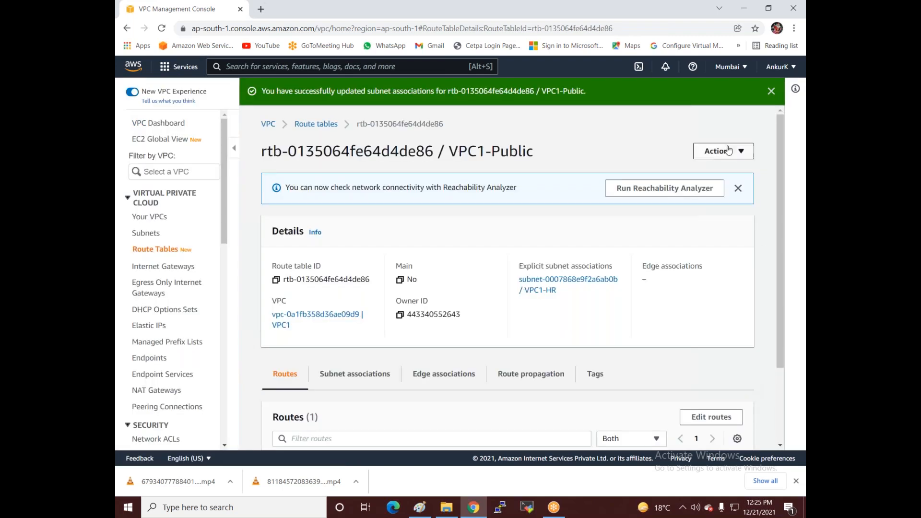
left_click(156, 250)
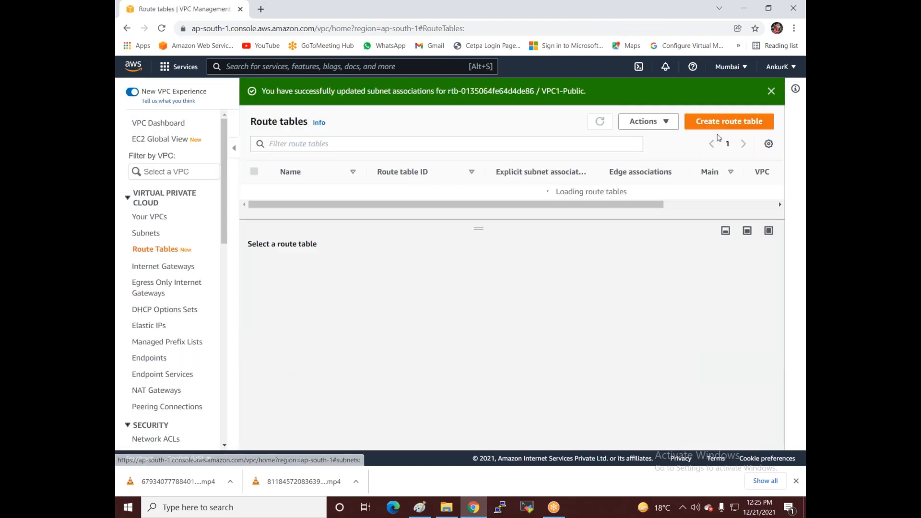
Step: Create the VPC1-Private route table in VPC1
left_click(715, 123)
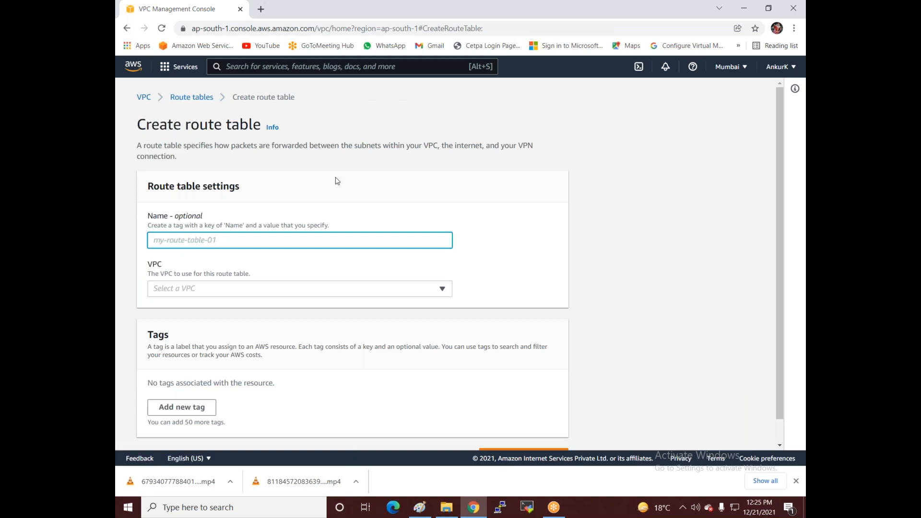
type("VPC1")
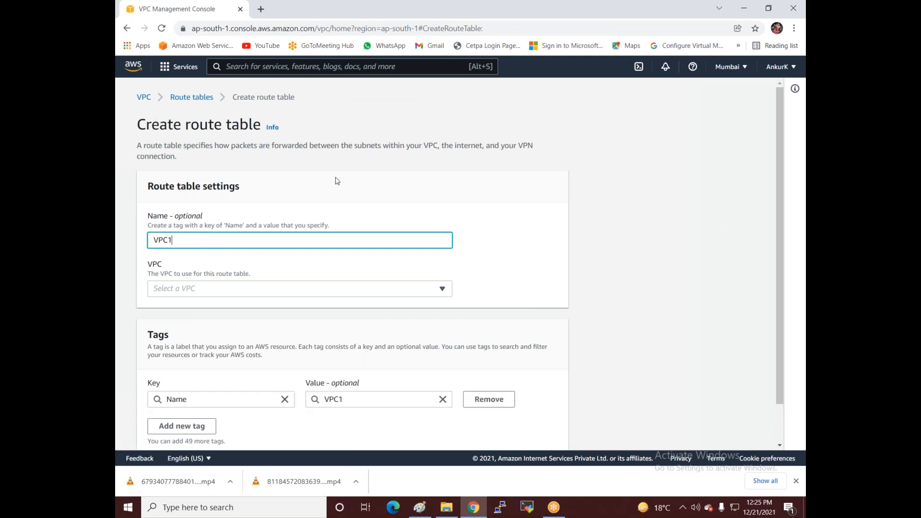
type("-Private")
left_click(220, 289)
left_click(199, 337)
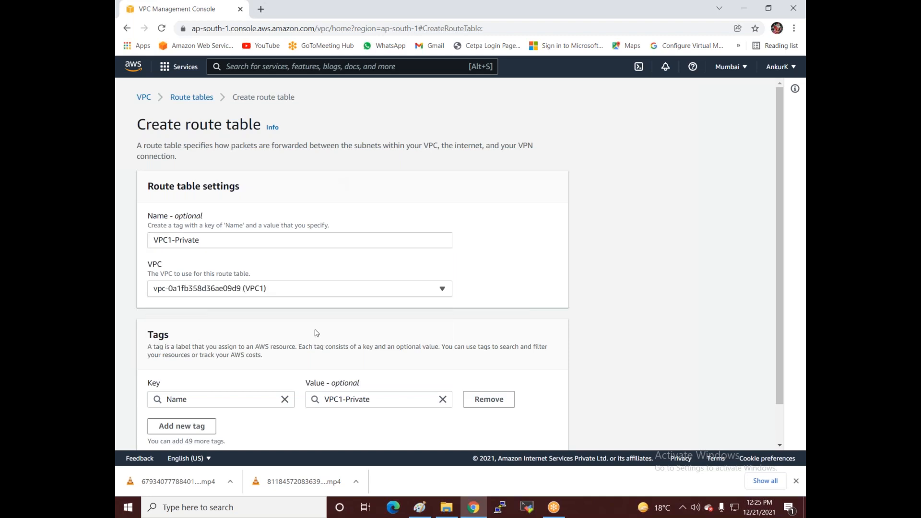
scroll(432, 384, "down", 2)
left_click(502, 431)
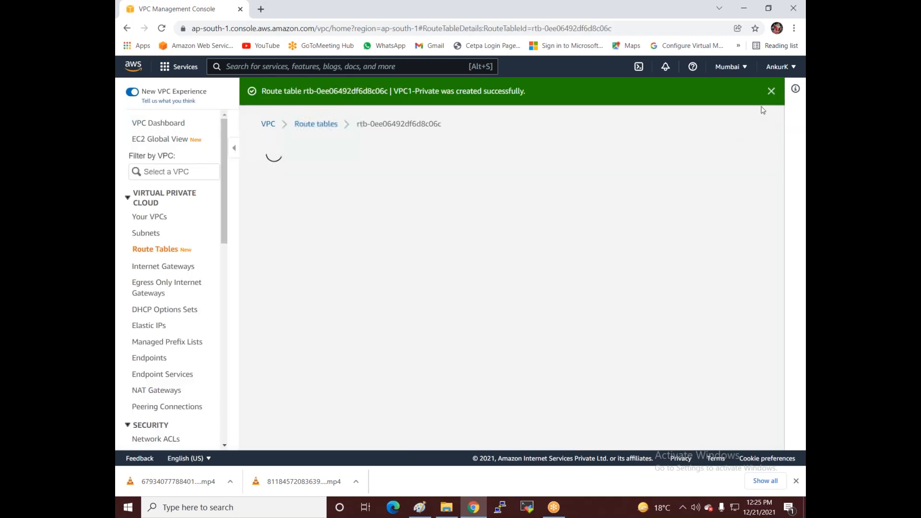
Step: Associate subnet VPC1-Test with the VPC1-Private route table
left_click(743, 157)
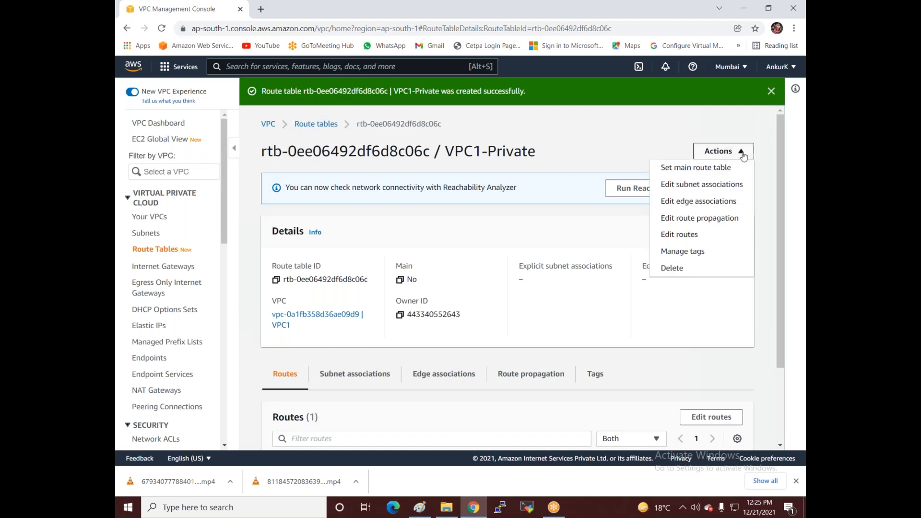
left_click(707, 187)
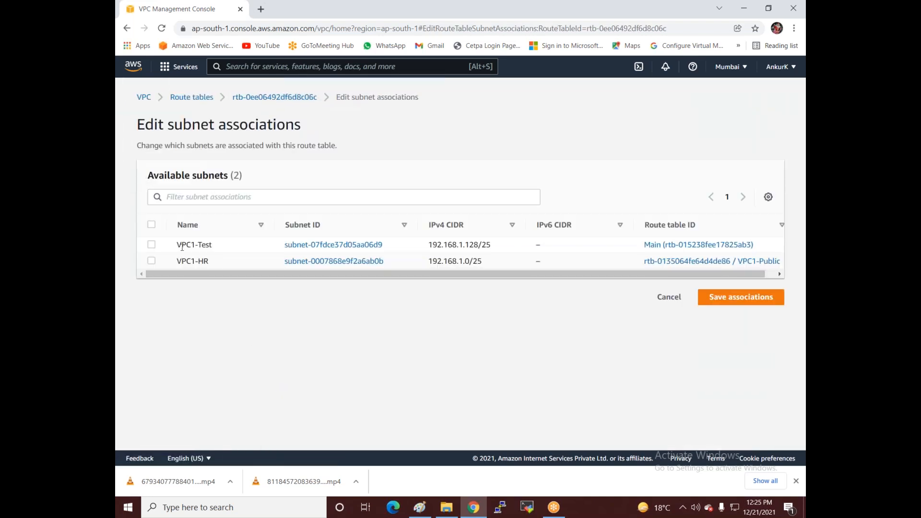
left_click(151, 245)
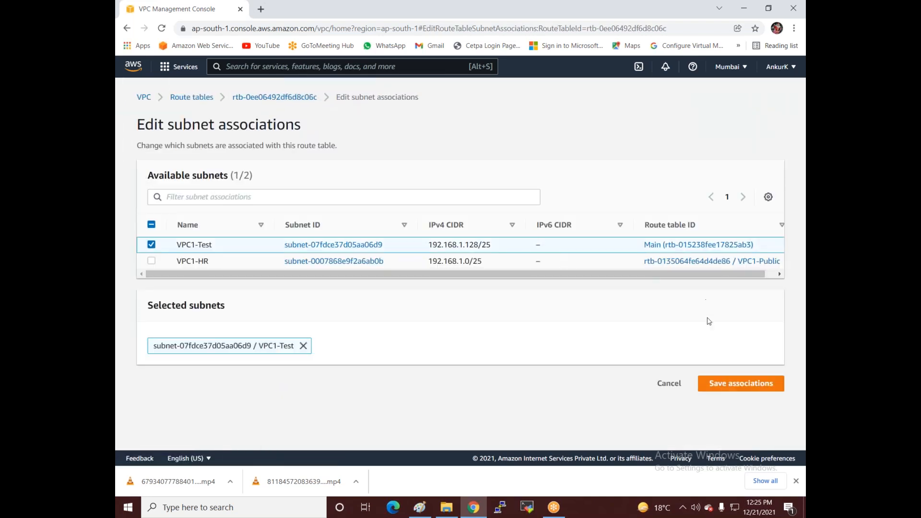
left_click(718, 384)
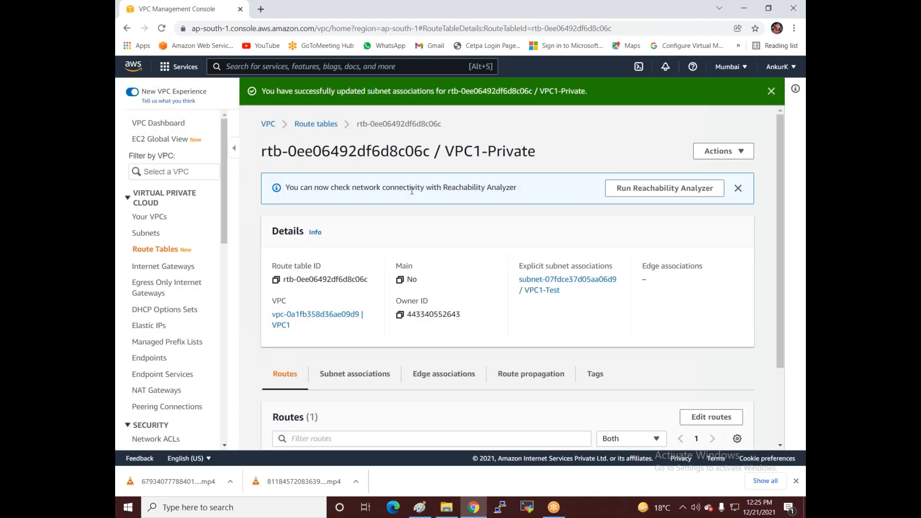
Step: Create an internet gateway named VPC1-IG
left_click(159, 265)
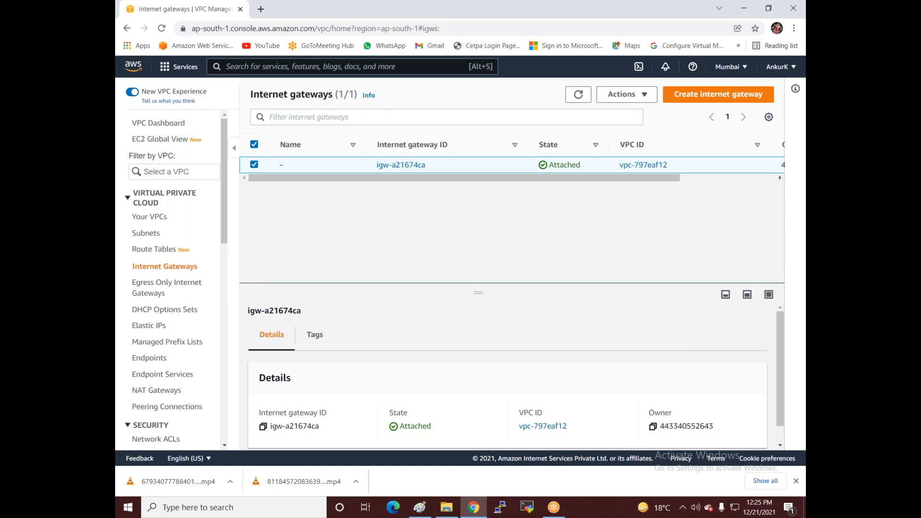
left_click(707, 100)
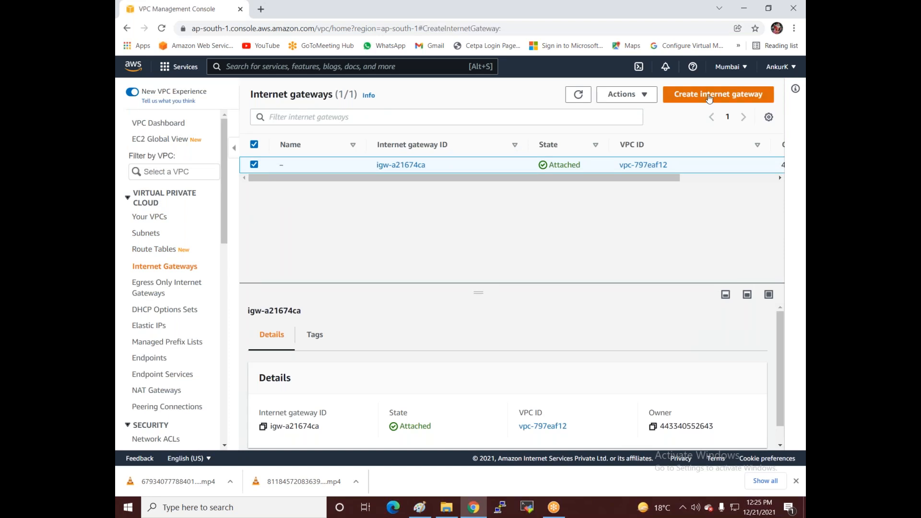
left_click(259, 239)
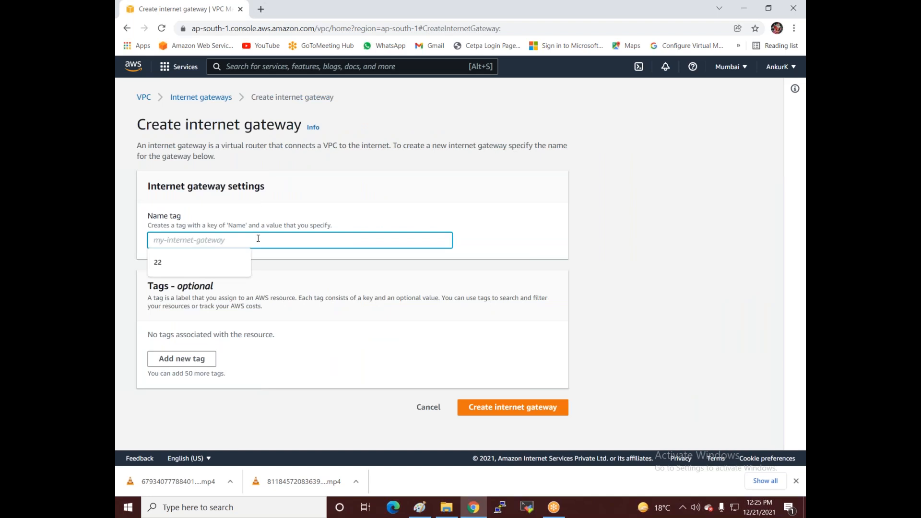
type("VPC")
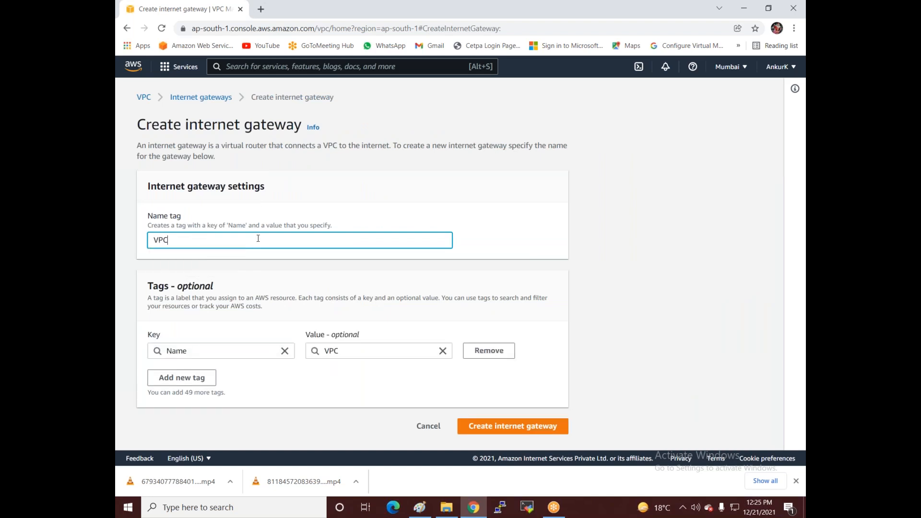
type("1-IG")
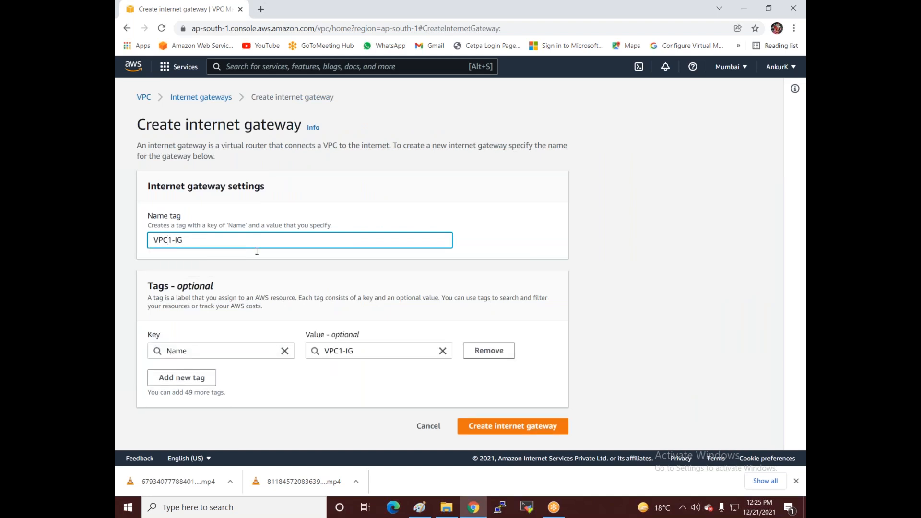
left_click(495, 428)
Step: Attach VPC1-IG to VPC1, then return to the route tables list
left_click(731, 164)
left_click(717, 179)
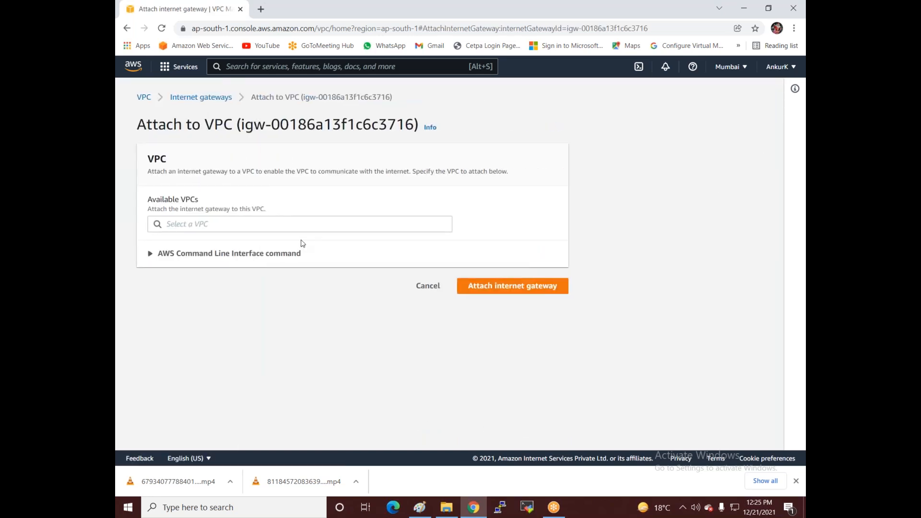
left_click(297, 226)
left_click(246, 242)
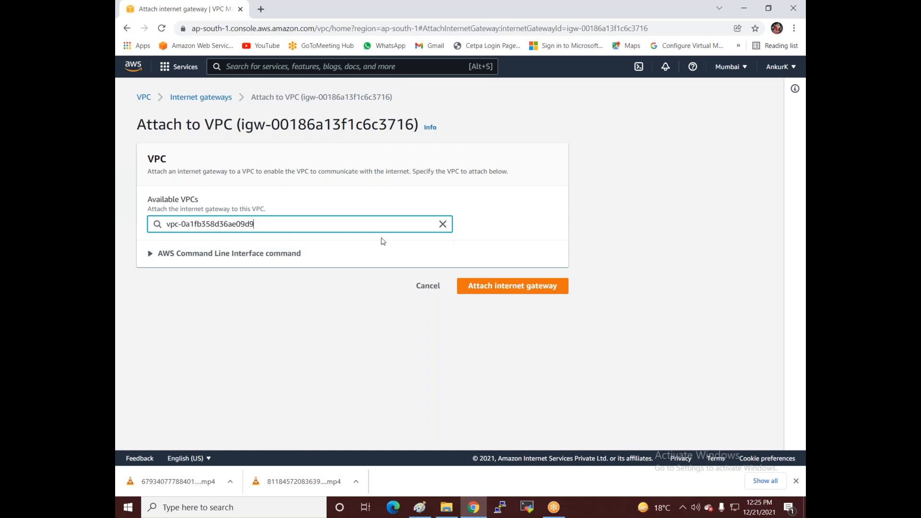
left_click(500, 286)
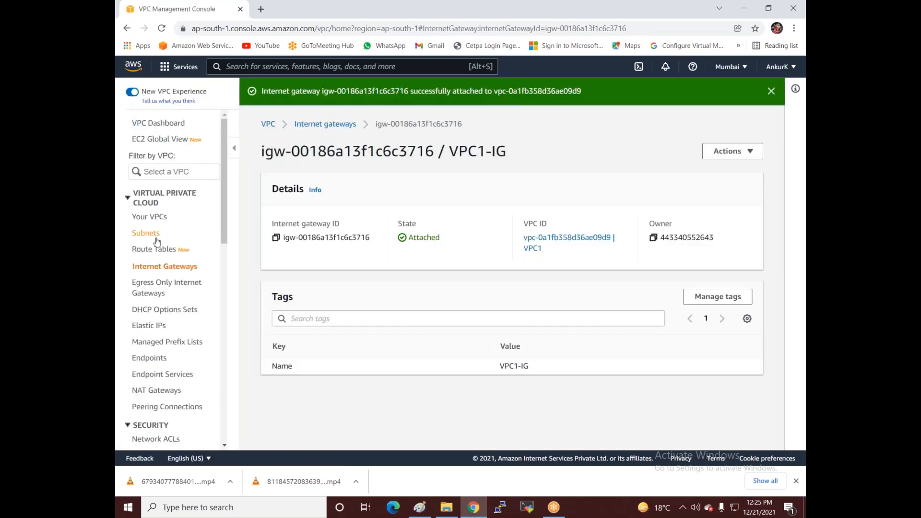
left_click(149, 254)
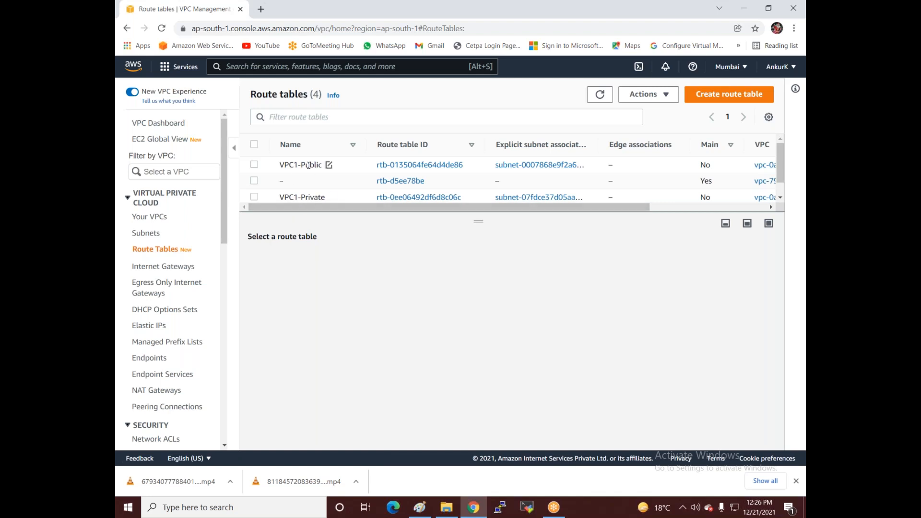
Step: Add a 0.0.0.0/0 route to VPC1-Public targeting the VPC1-IG internet gateway
left_click(294, 167)
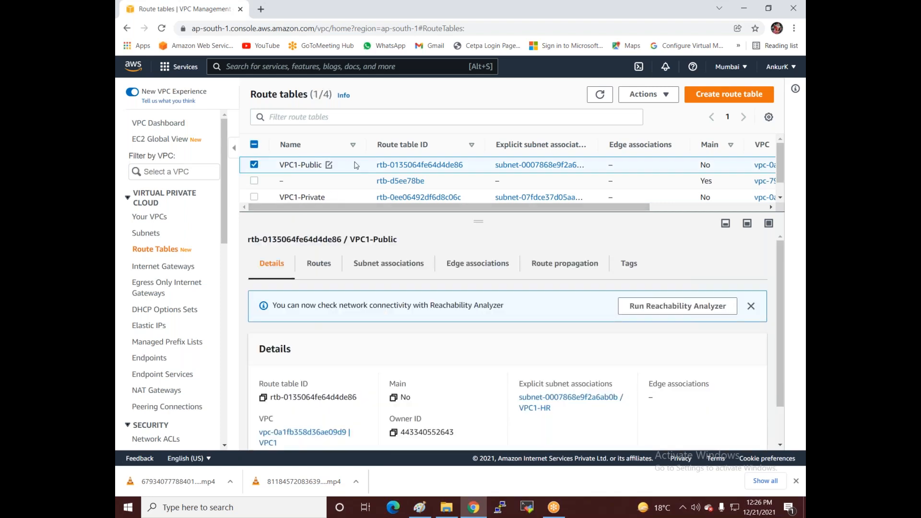
left_click(316, 269)
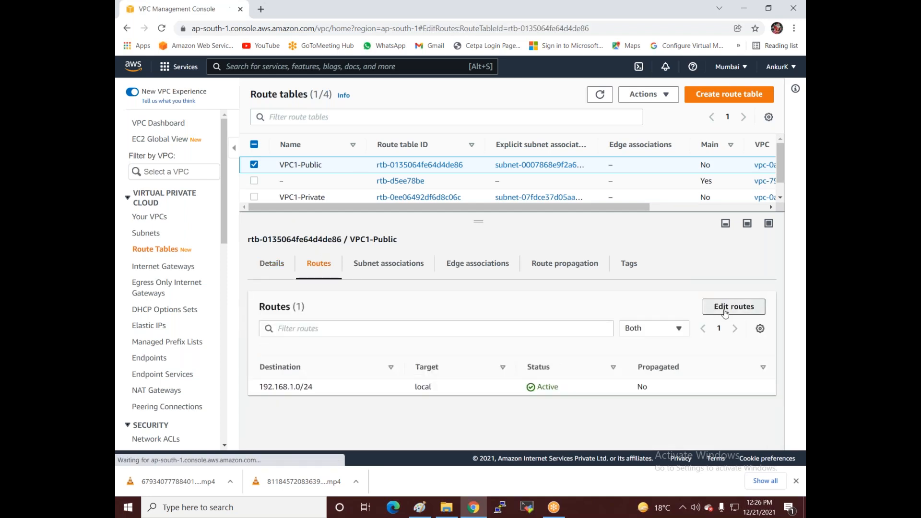
left_click(732, 310)
left_click(176, 225)
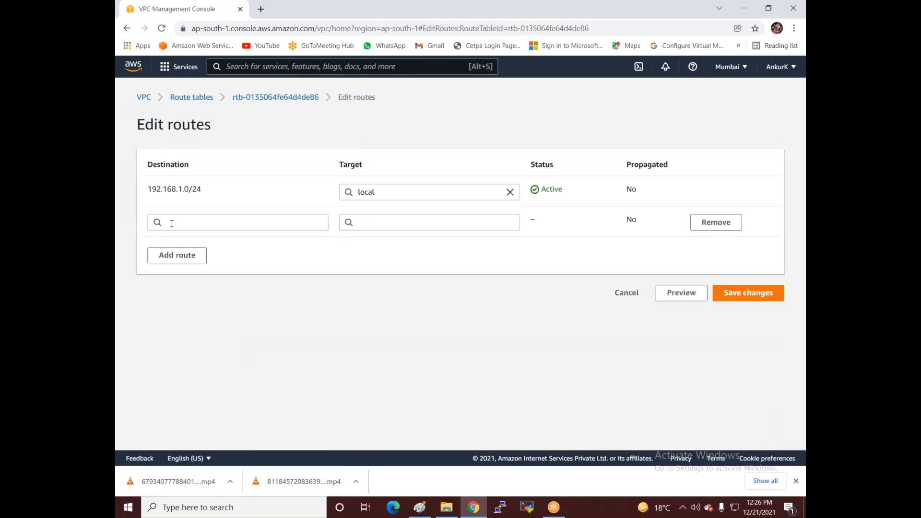
left_click(175, 239)
left_click(380, 221)
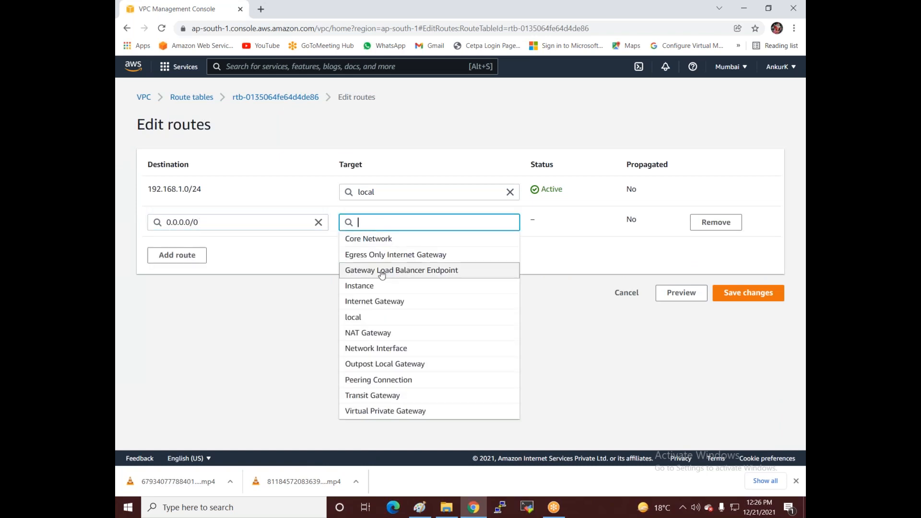
left_click(378, 303)
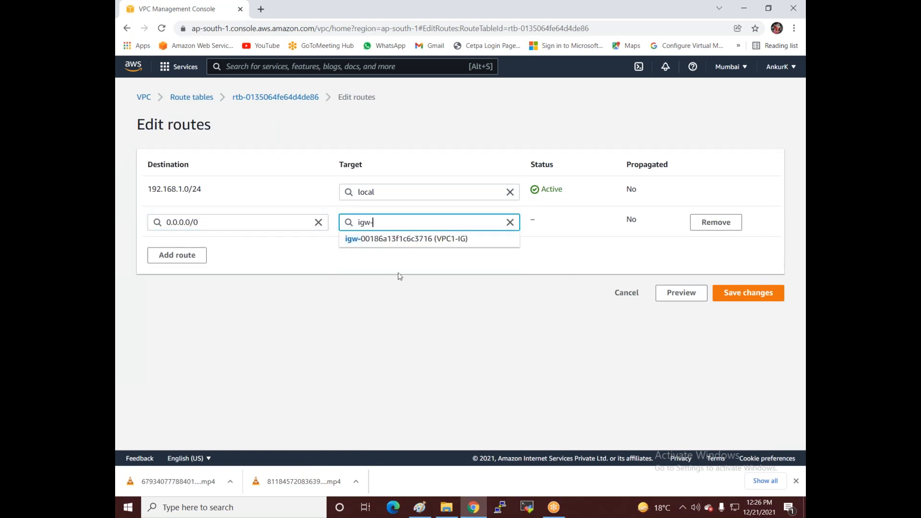
left_click(407, 238)
left_click(752, 301)
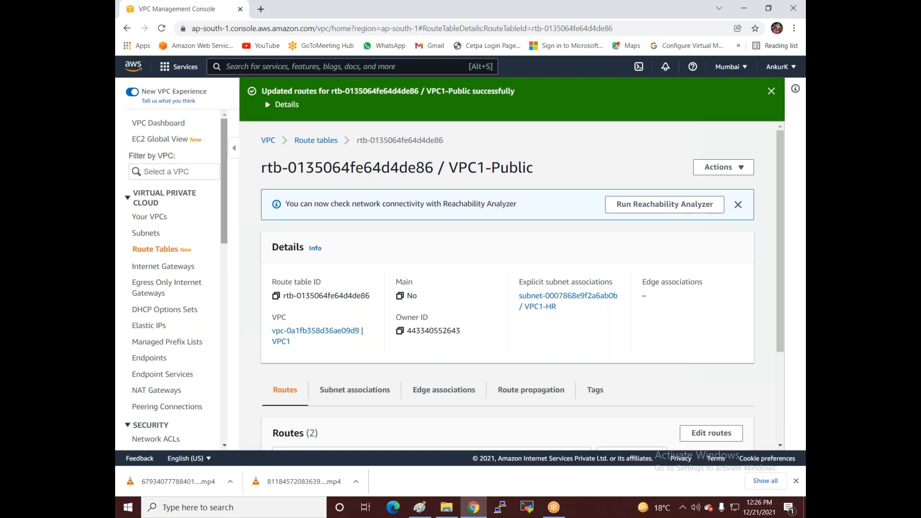
left_click(150, 218)
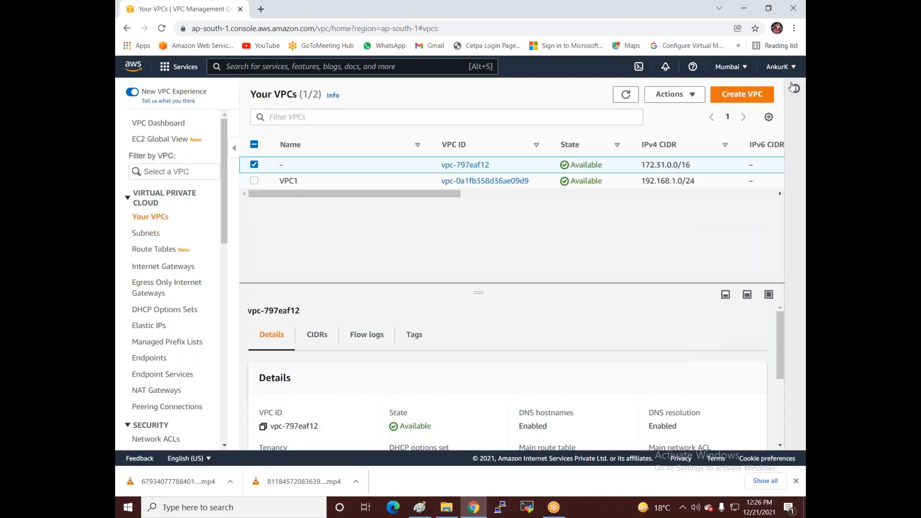
Step: Create VPC2 with IPv4 CIDR 10.0.0.0/24, then go to the Subnets list
left_click(733, 96)
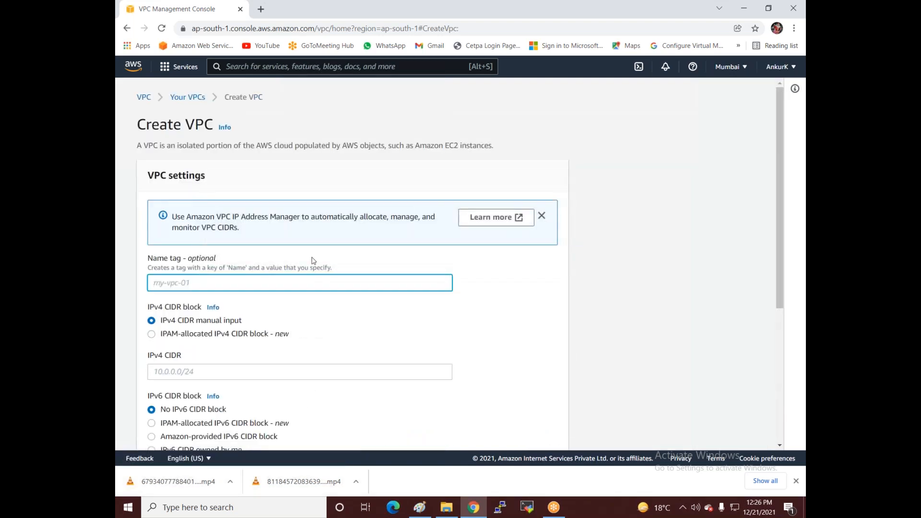
type("VPC2")
scroll(239, 275, "down", 3)
left_click(239, 264)
type("10.0.0.0/24")
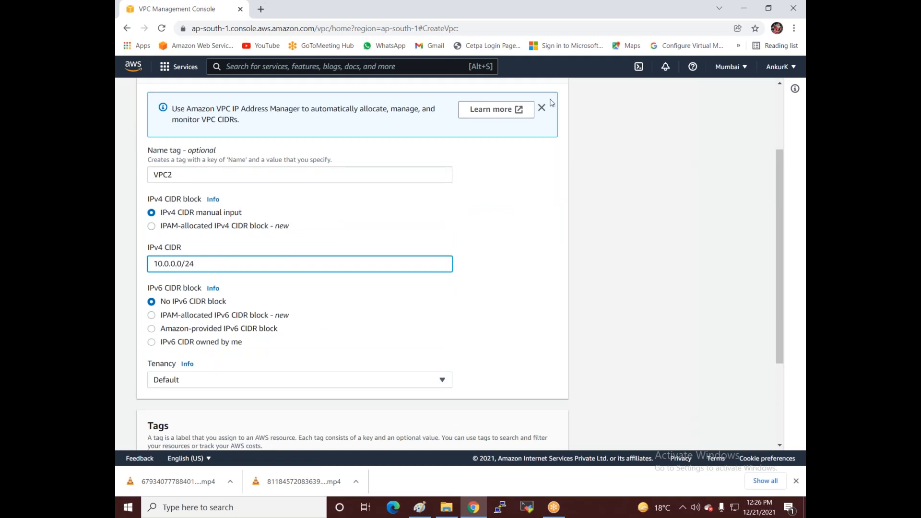
scroll(509, 429, "down", 3)
left_click(510, 428)
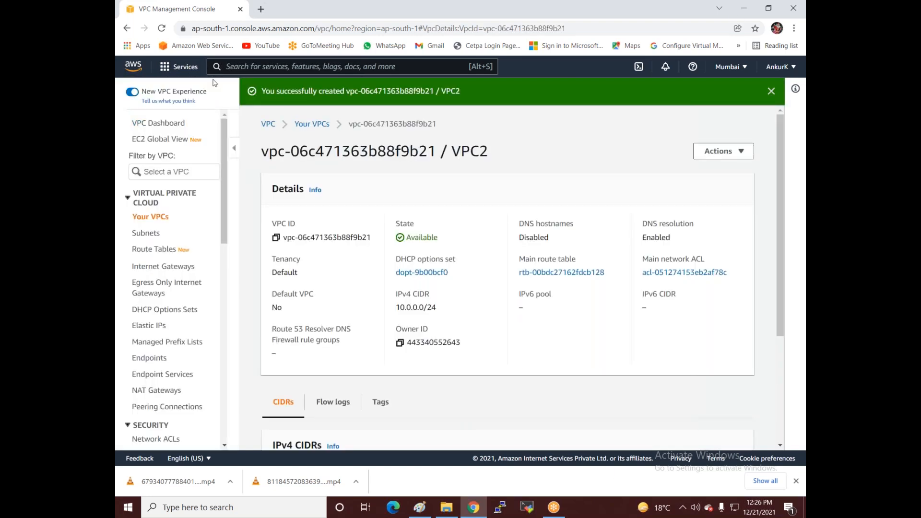
left_click(136, 237)
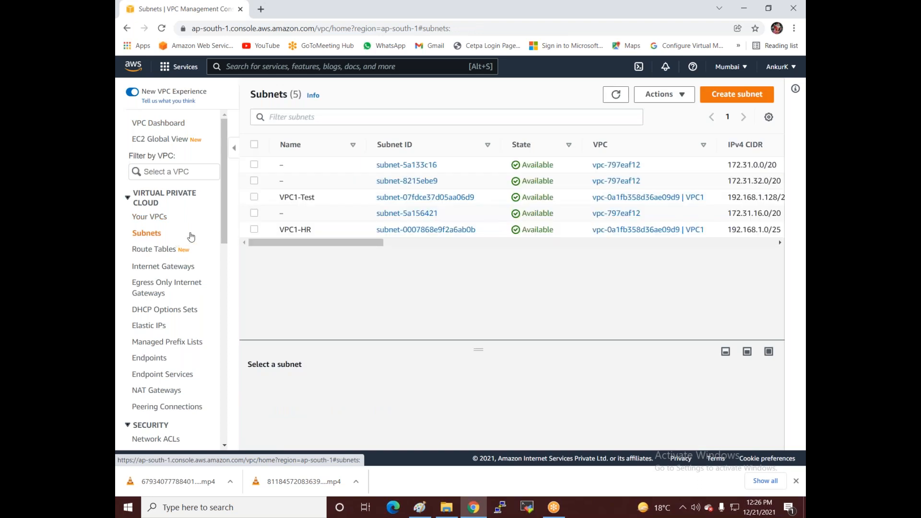
Step: Start a new subnet in VPC2 and name it VPC2-Account
left_click(711, 98)
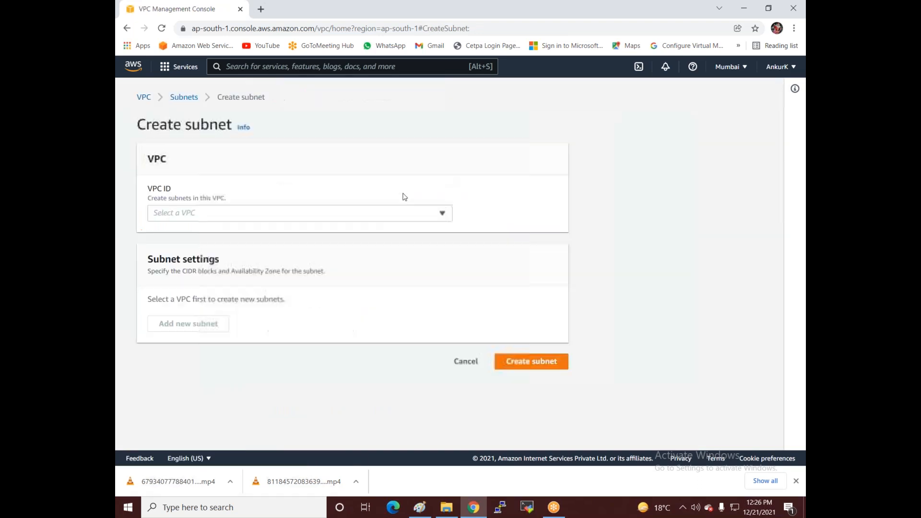
left_click(358, 213)
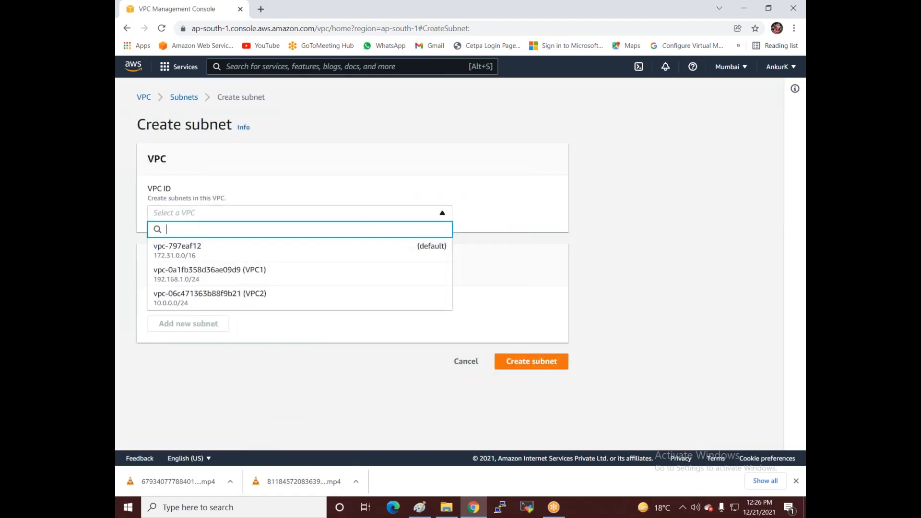
left_click(219, 272)
left_click(218, 215)
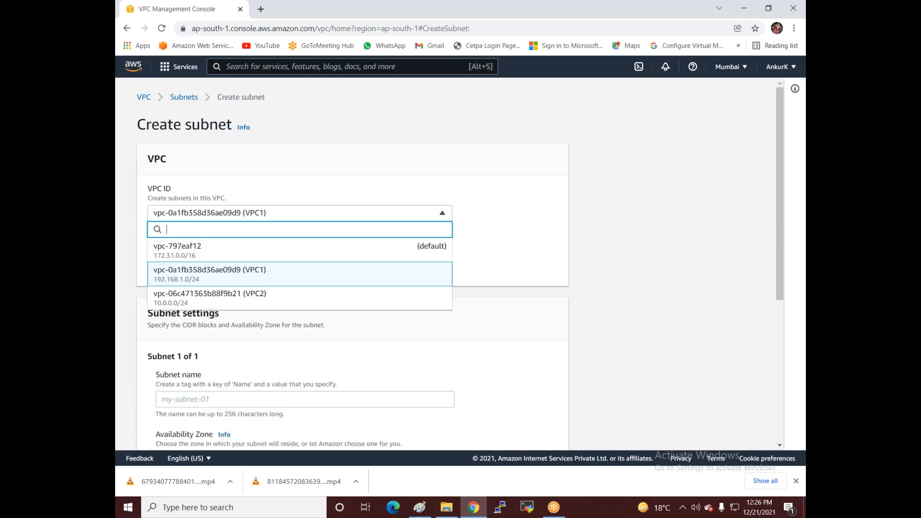
left_click(240, 291)
scroll(241, 274, "down", 2)
scroll(241, 274, "down", 2)
left_click(216, 177)
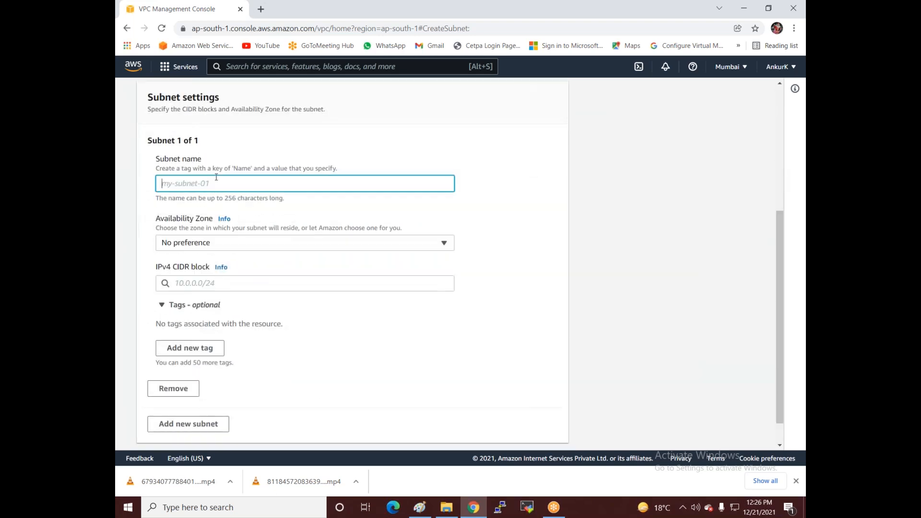
type("VPC")
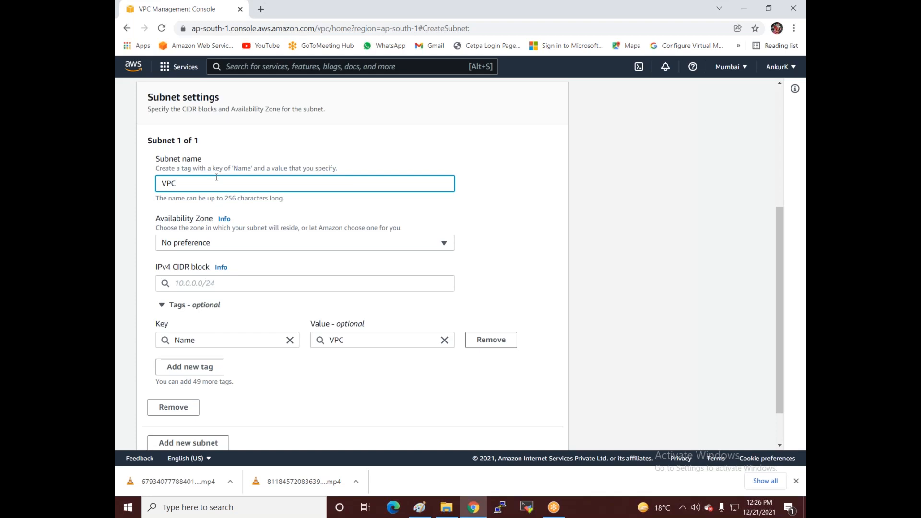
type("2-Account")
Step: Place the subnet in ap-south-1a with CIDR 10.0.0.0/25 and create it
left_click(222, 246)
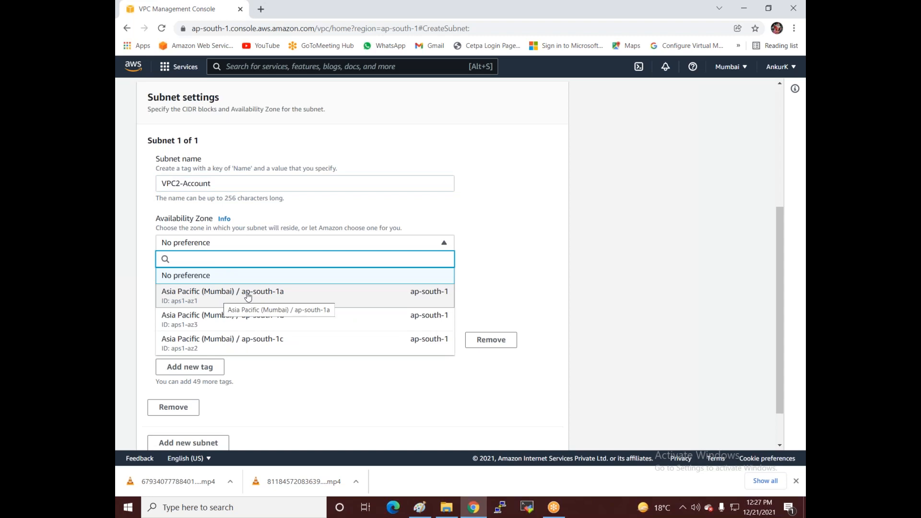
left_click(278, 303)
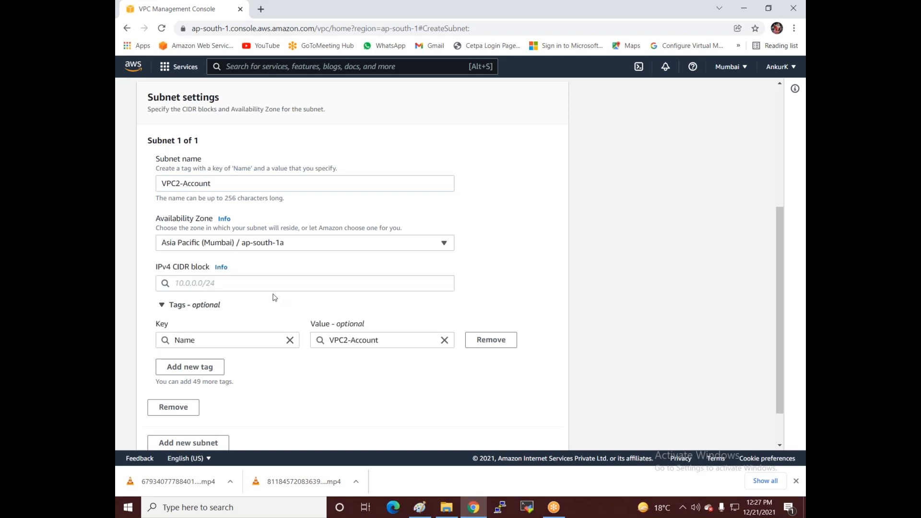
left_click(204, 284)
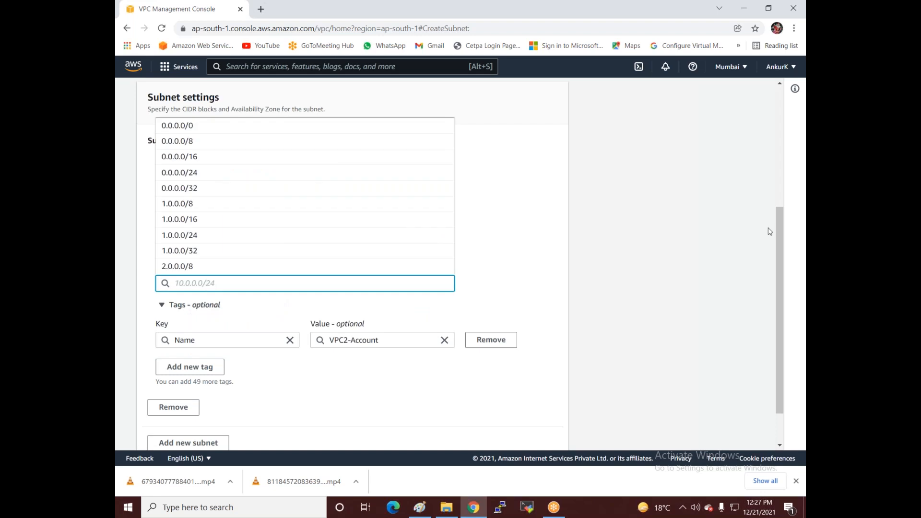
type("10.0.0.0/25")
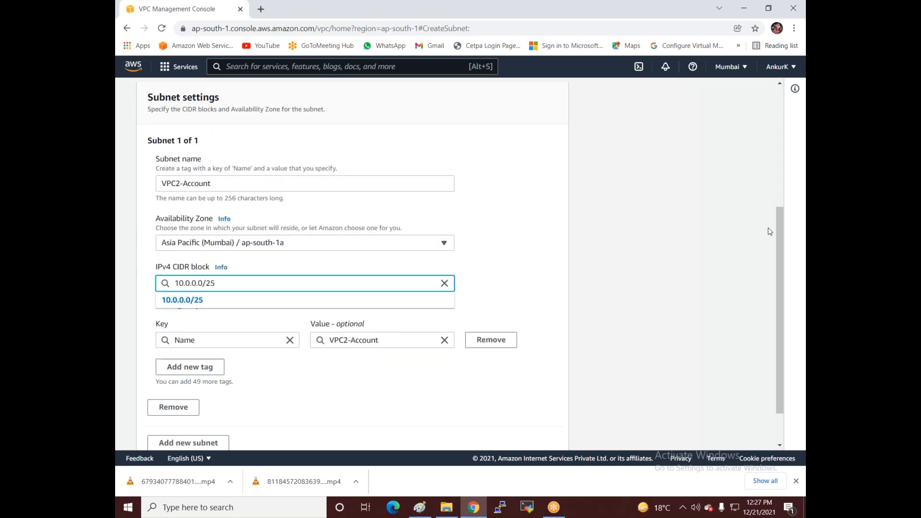
left_click(187, 301)
scroll(225, 304, "down", 2)
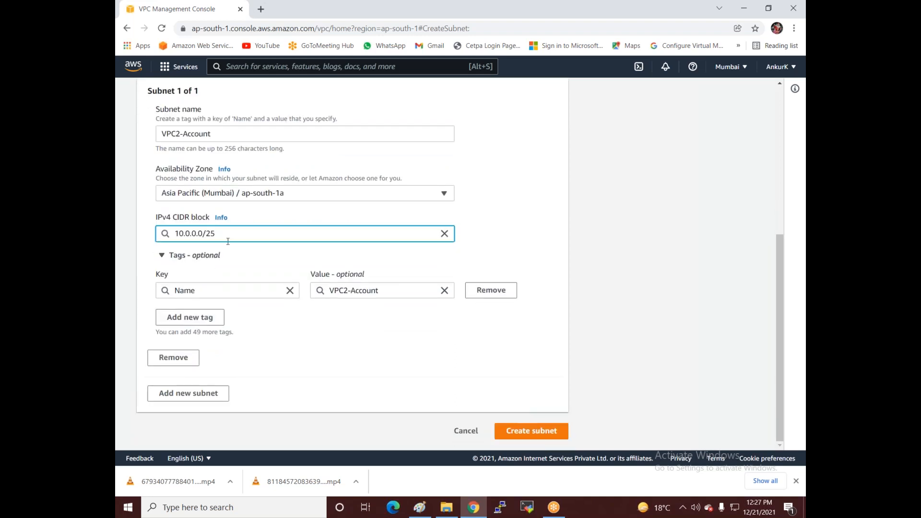
left_click(540, 431)
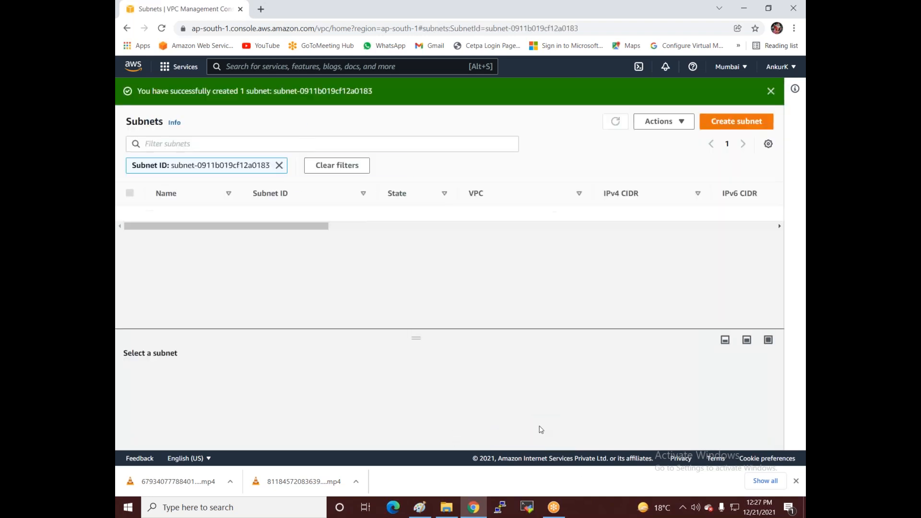
Step: Begin a second subnet in VPC2, abandon that form, and bring up the Paint diagram
left_click(711, 126)
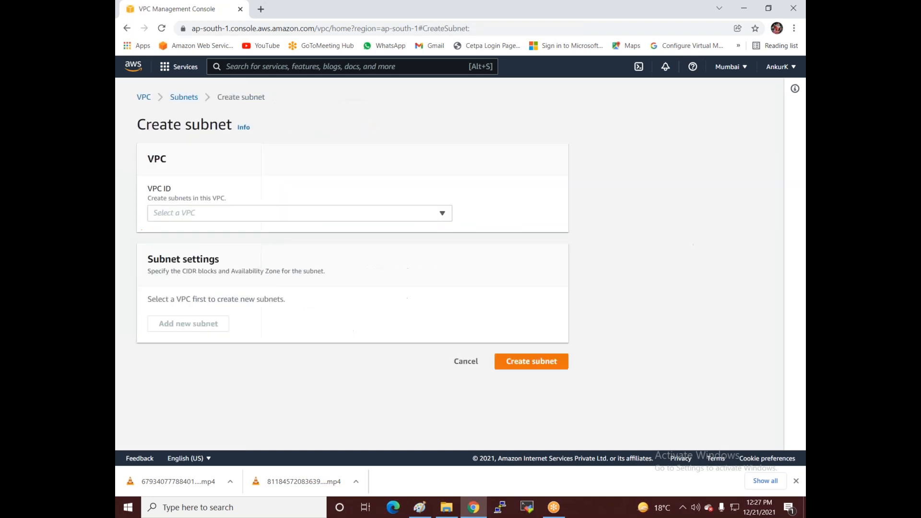
left_click(282, 216)
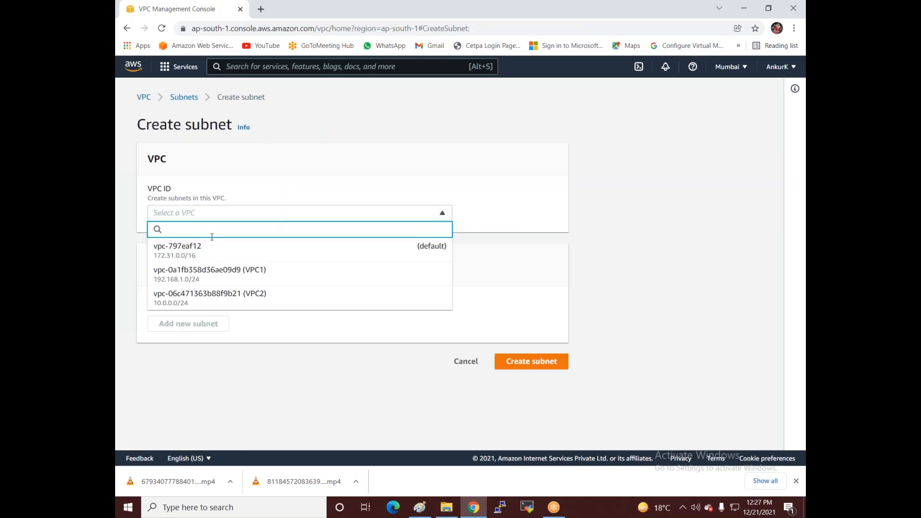
left_click(224, 297)
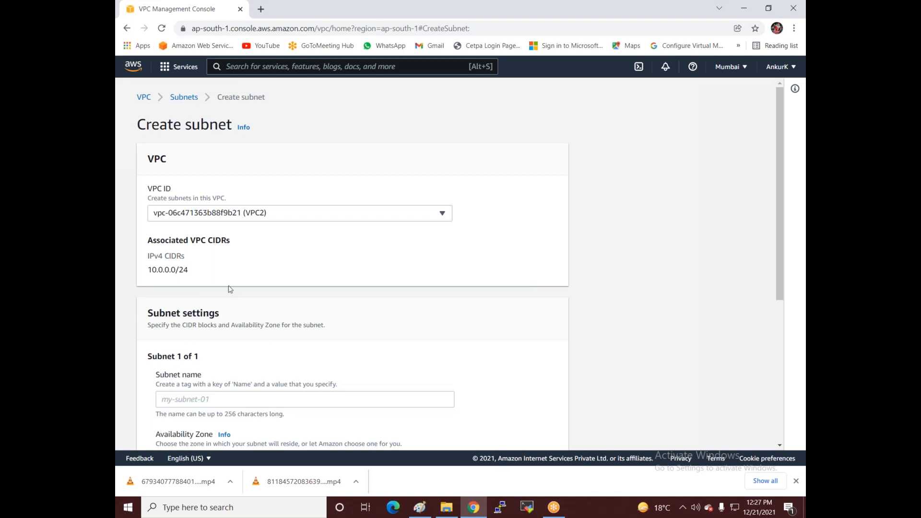
scroll(229, 288, "down", 2)
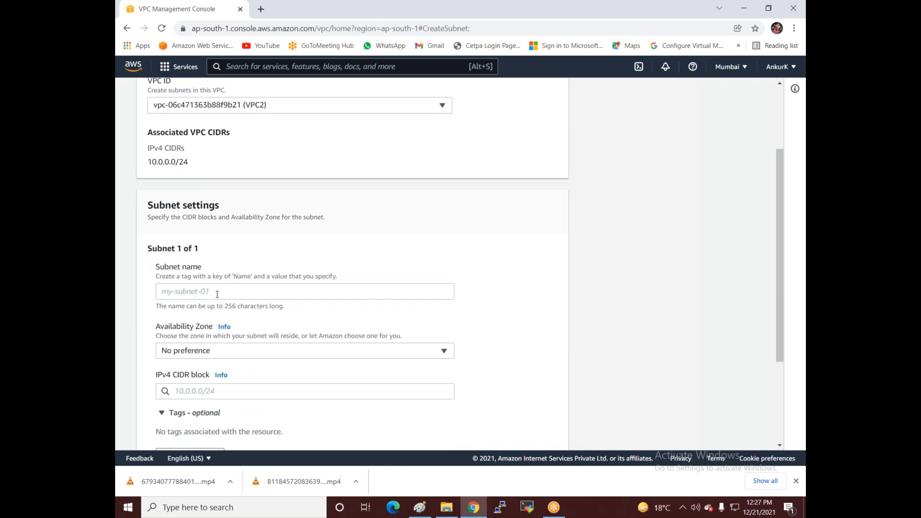
scroll(222, 289, "down", 3)
scroll(384, 297, "up", 4)
scroll(536, 306, "down", 3)
scroll(535, 305, "up", 2)
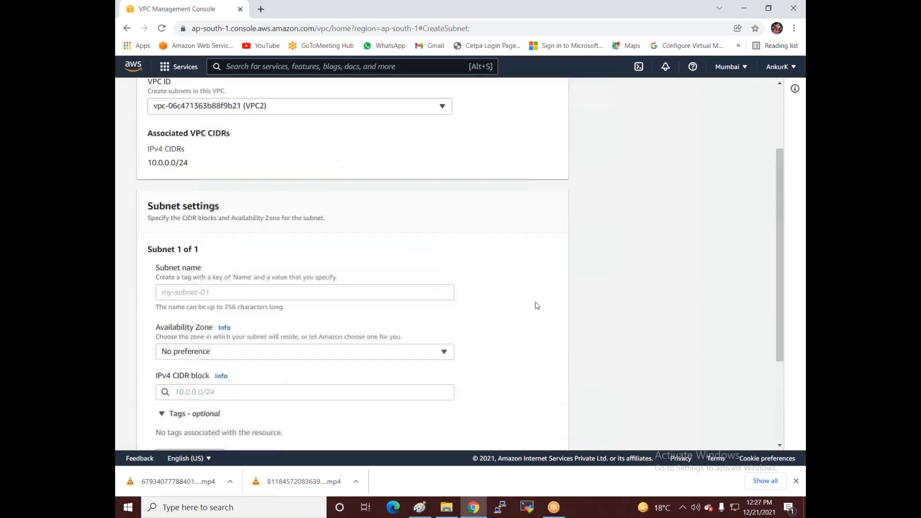
scroll(528, 346, "down", 3)
left_click(461, 432)
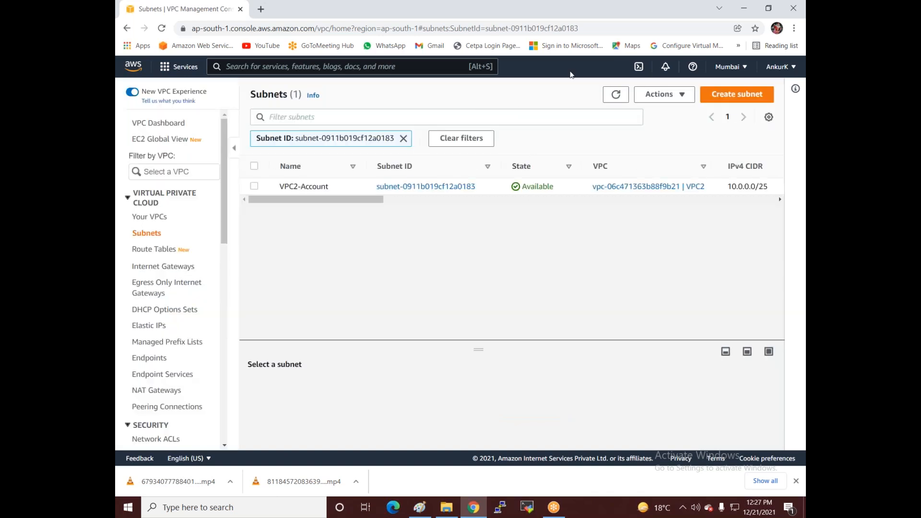
left_click(420, 507)
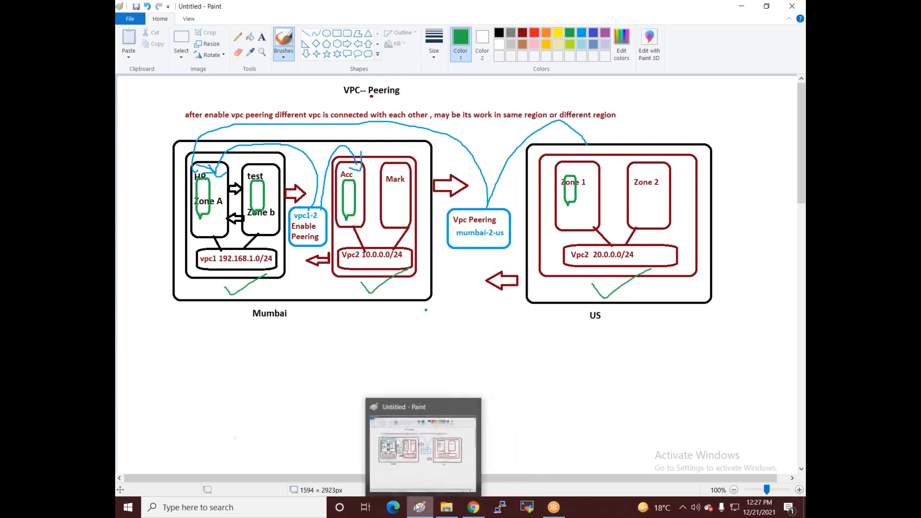
Step: Go from the Paint diagram back to the AWS console's Subnets page
left_click(472, 507)
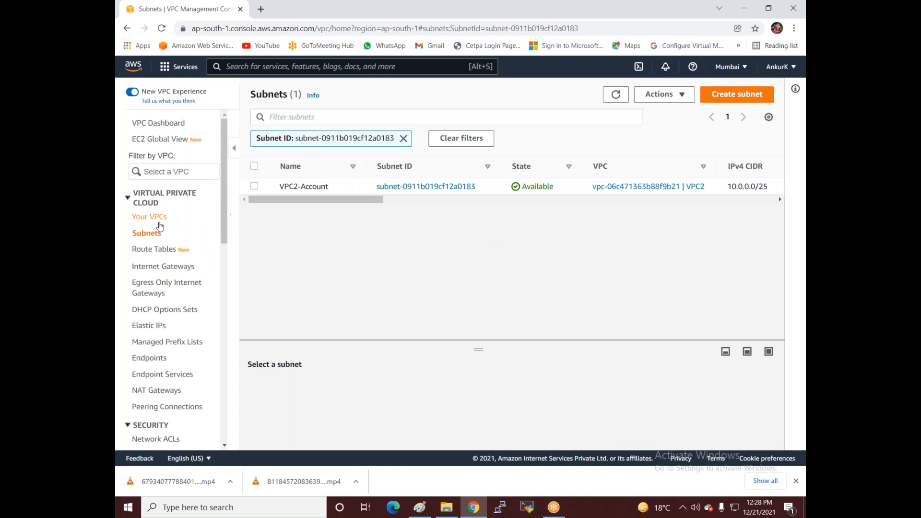
Step: Clear the subnet filter and start a VPC2 subnet named VPC2-Mar
left_click(154, 235)
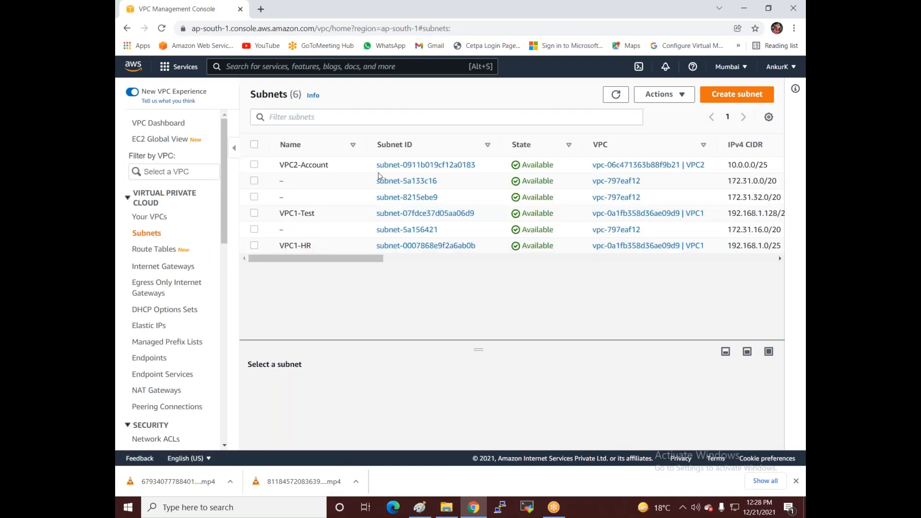
left_click(726, 98)
left_click(232, 213)
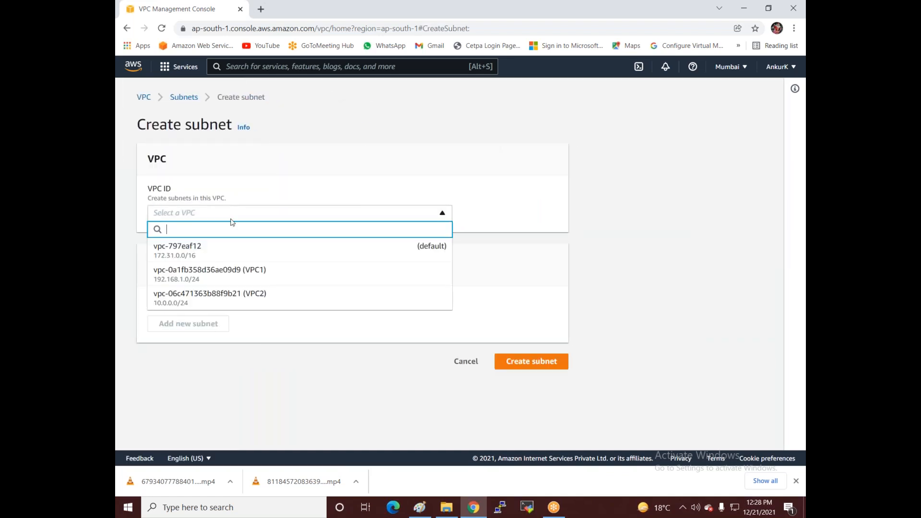
left_click(236, 294)
scroll(241, 296, "down", 5)
left_click(246, 239)
type("vp")
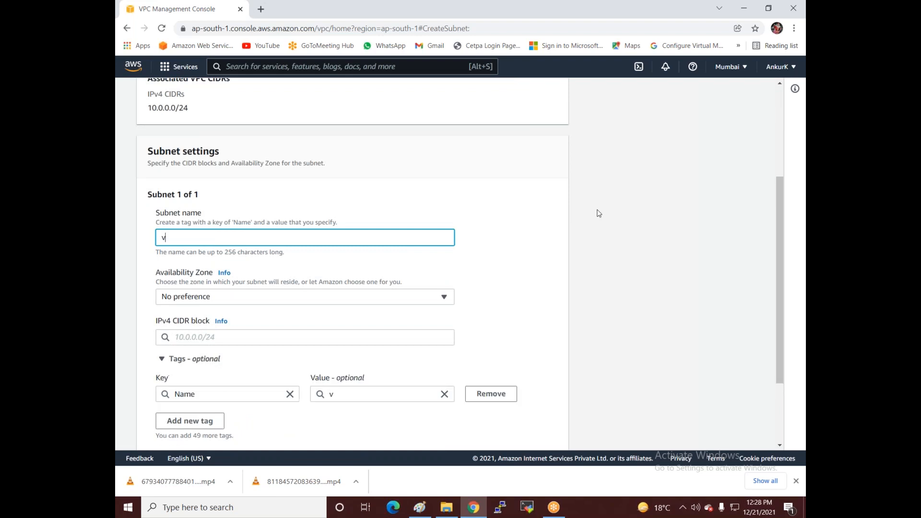
key("BackSpace")
key("BackSpace")
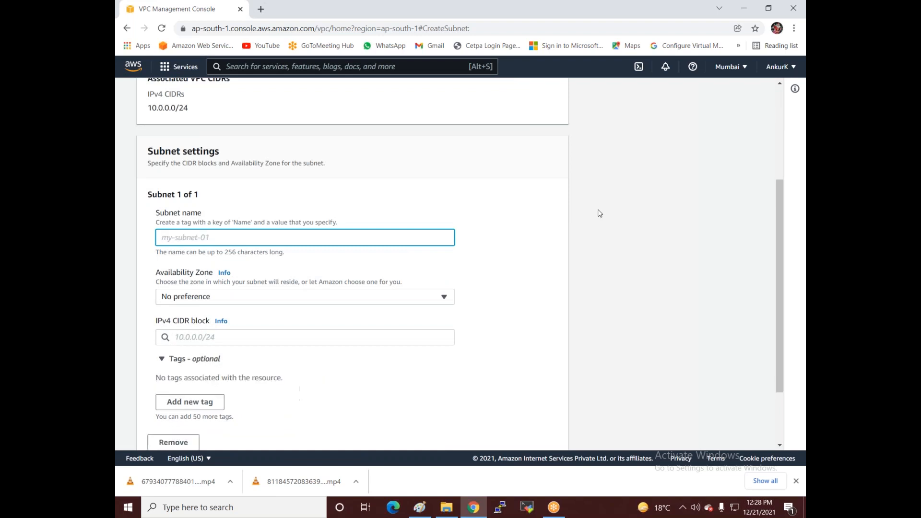
type("VP")
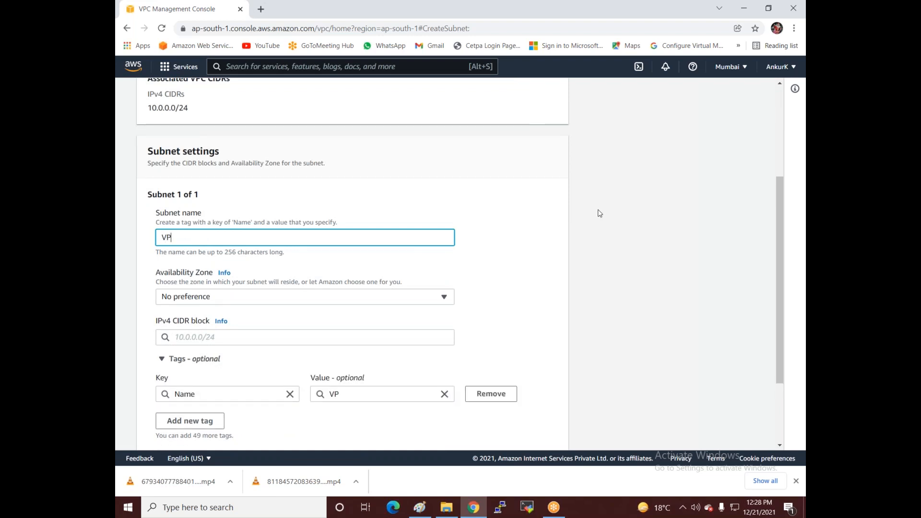
type("C2-Mar")
Step: Give it zone ap-south-1b and CIDR 10.0.0.128/26, create it, then open Route Tables
left_click(210, 295)
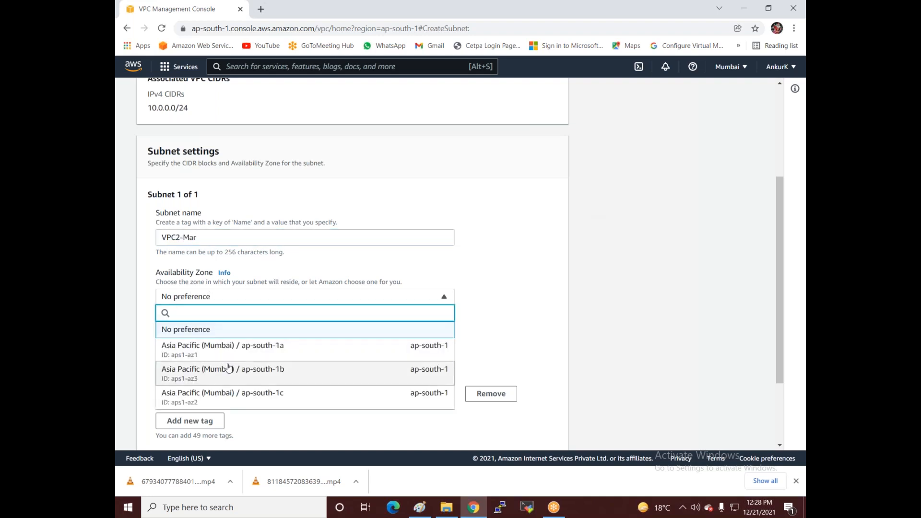
left_click(229, 368)
left_click(237, 337)
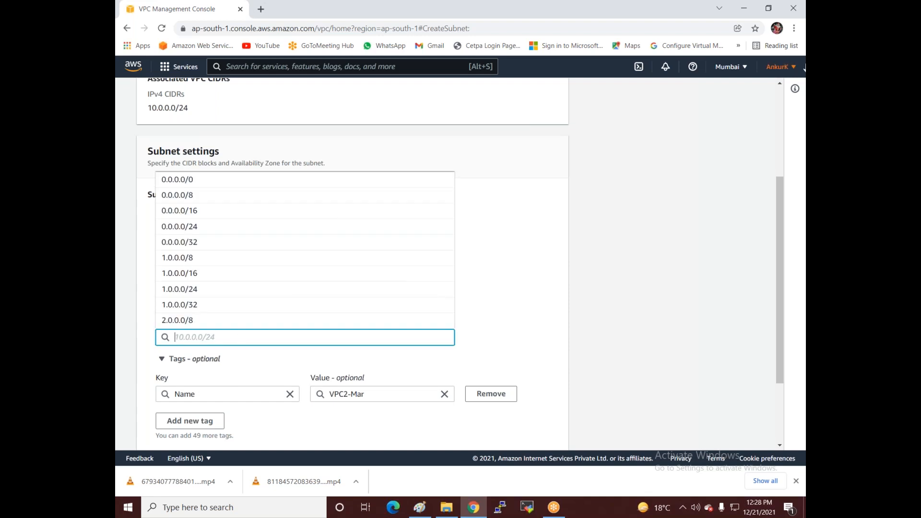
type("10.0.0.")
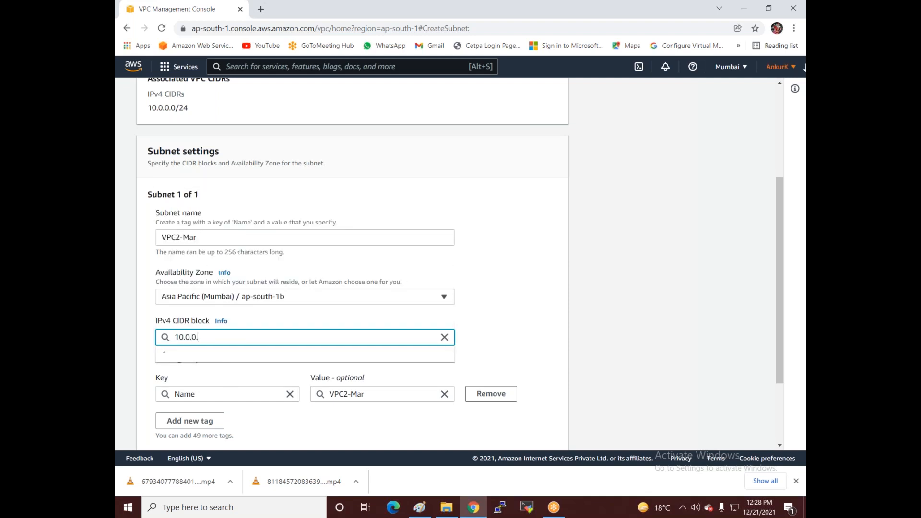
type("128/26")
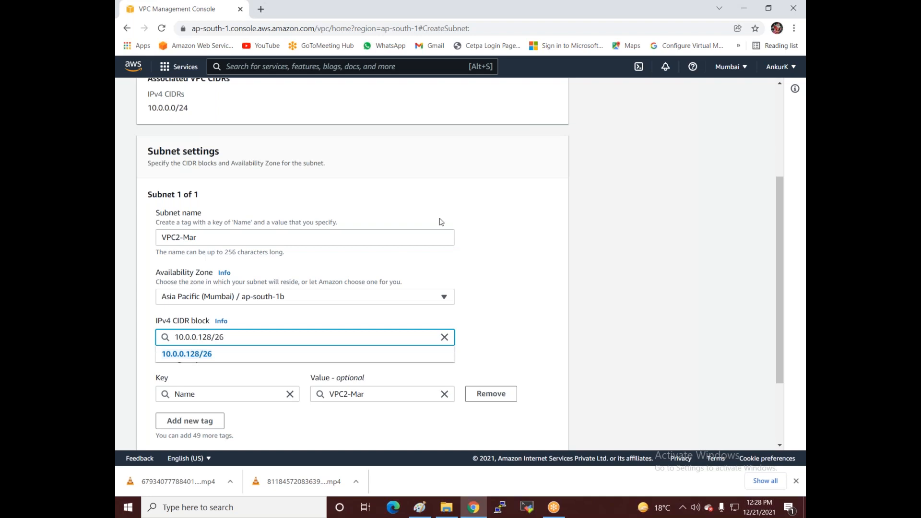
scroll(288, 336, "down", 3)
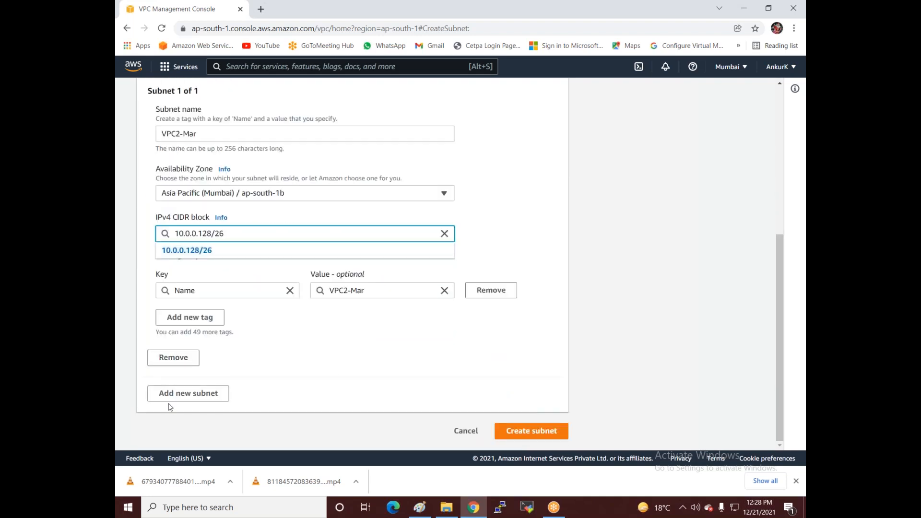
left_click(519, 431)
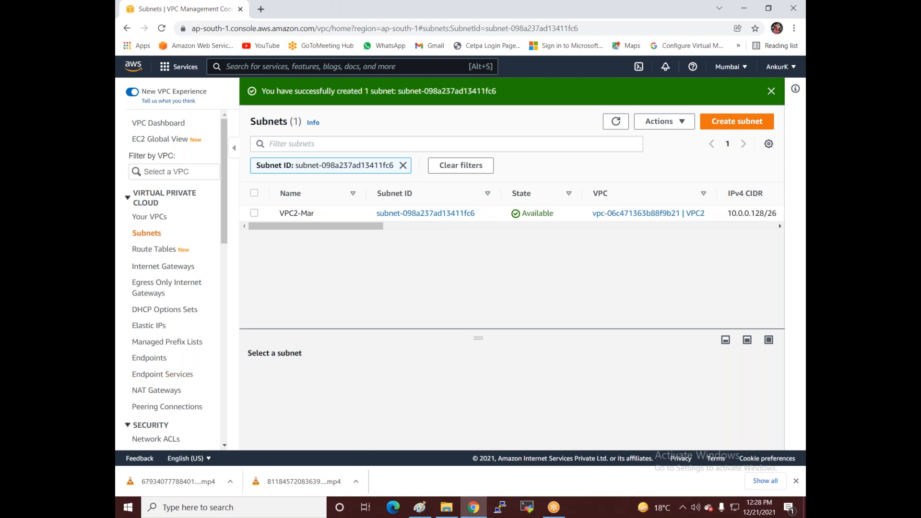
left_click(144, 248)
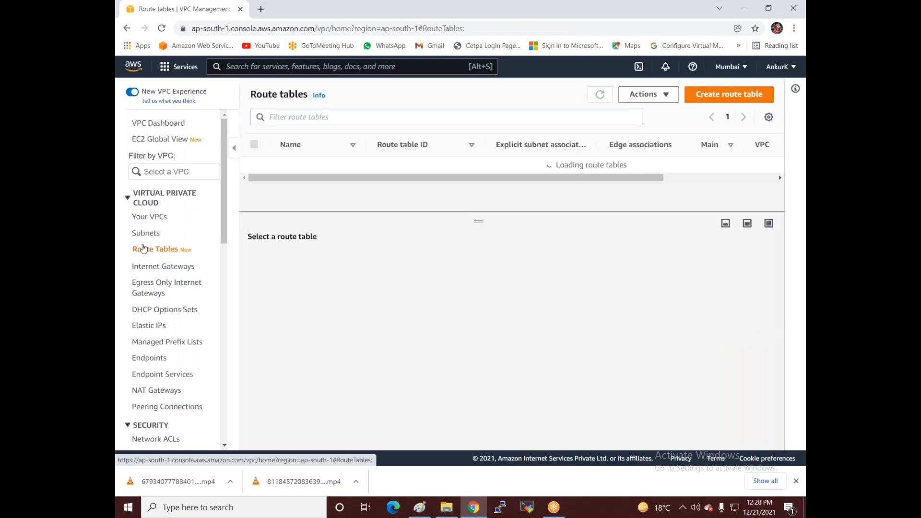
Step: Create a route table named VPC2-Public in VPC2
left_click(729, 94)
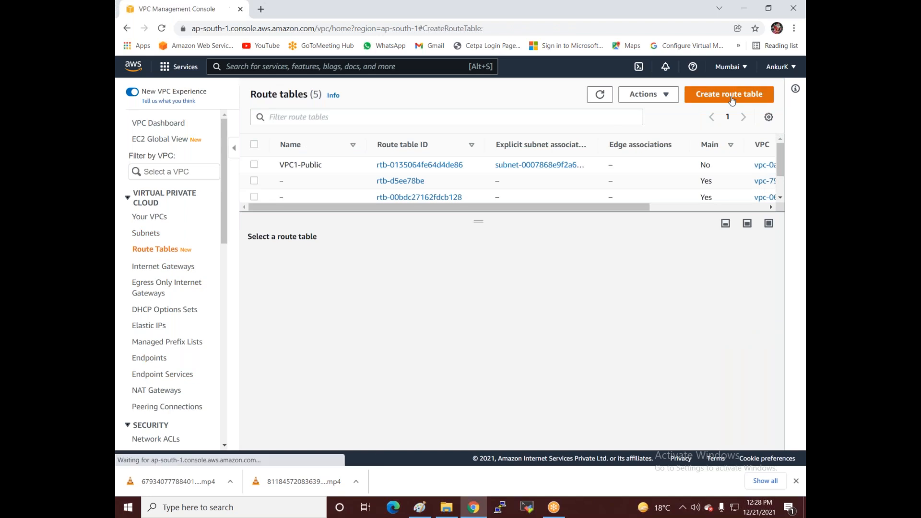
type("VPC2")
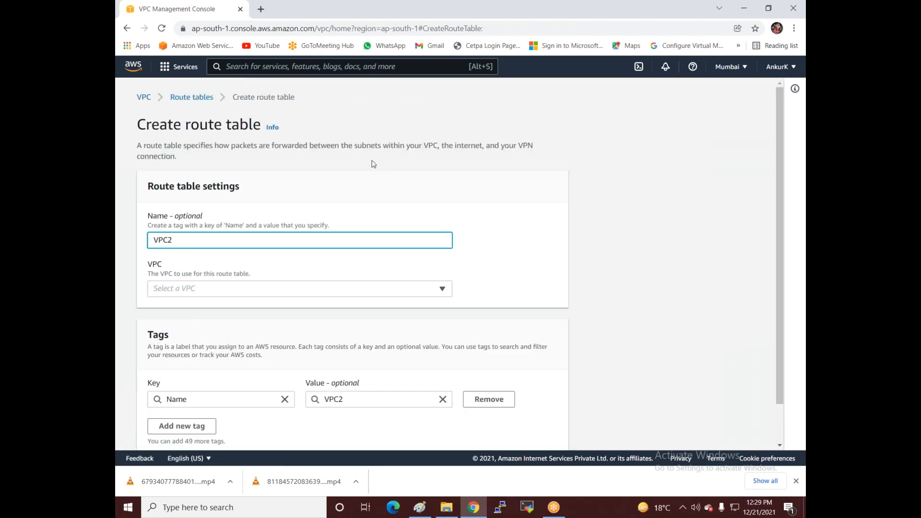
type("-Public")
left_click(196, 290)
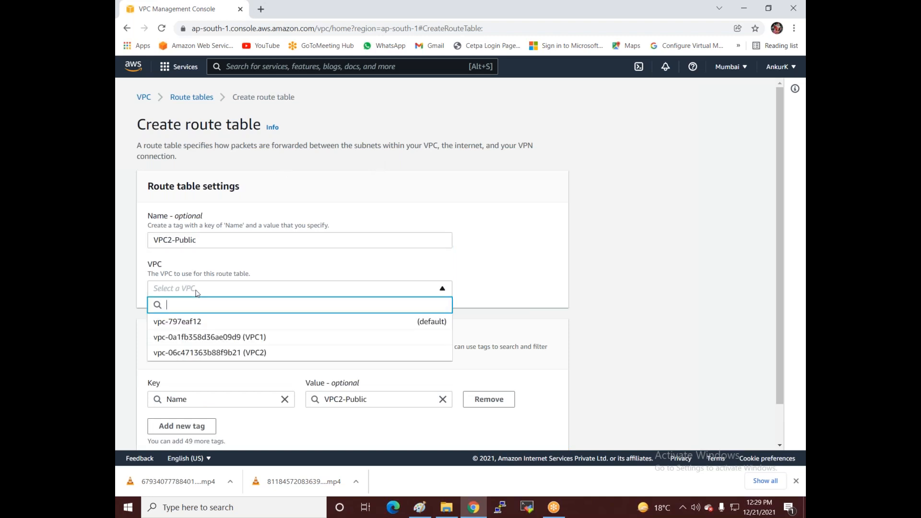
left_click(232, 354)
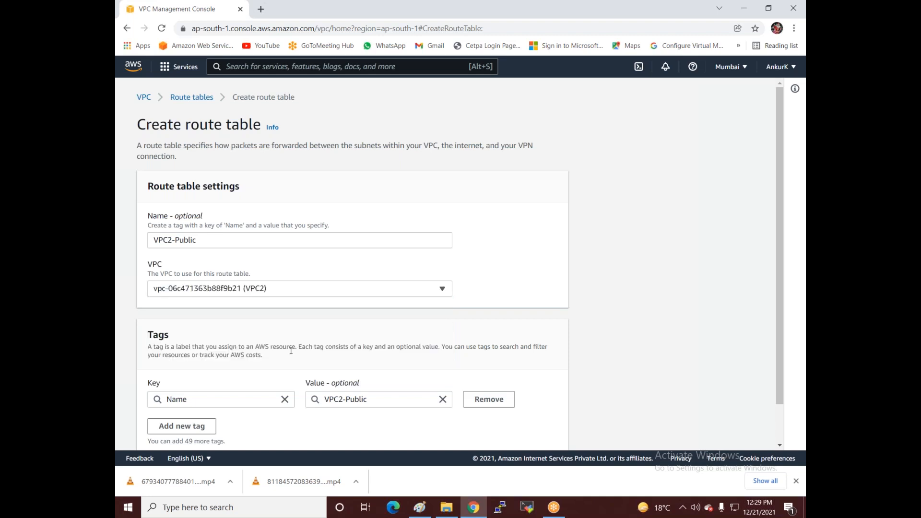
scroll(456, 344, "down", 2)
left_click(525, 432)
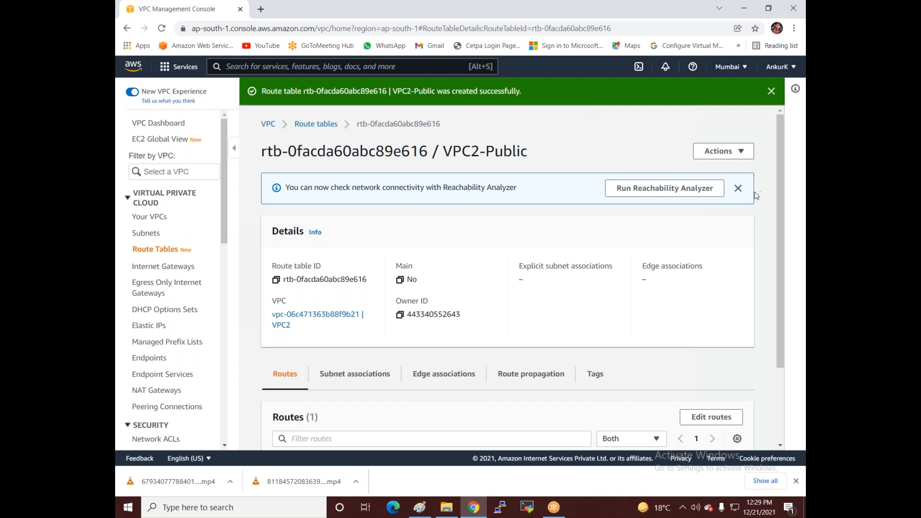
Step: Associate both VPC2-Account and VPC2-Mar with VPC2-Public, then return to the route table list
left_click(735, 160)
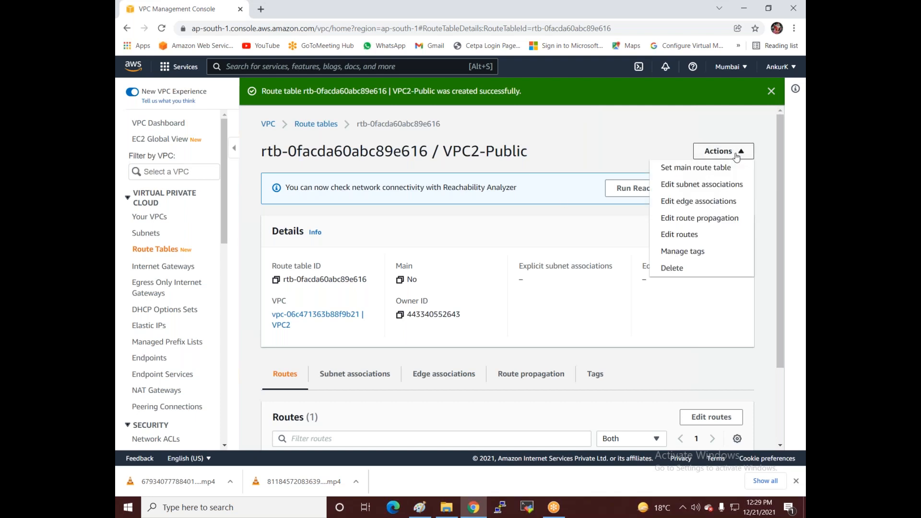
left_click(710, 187)
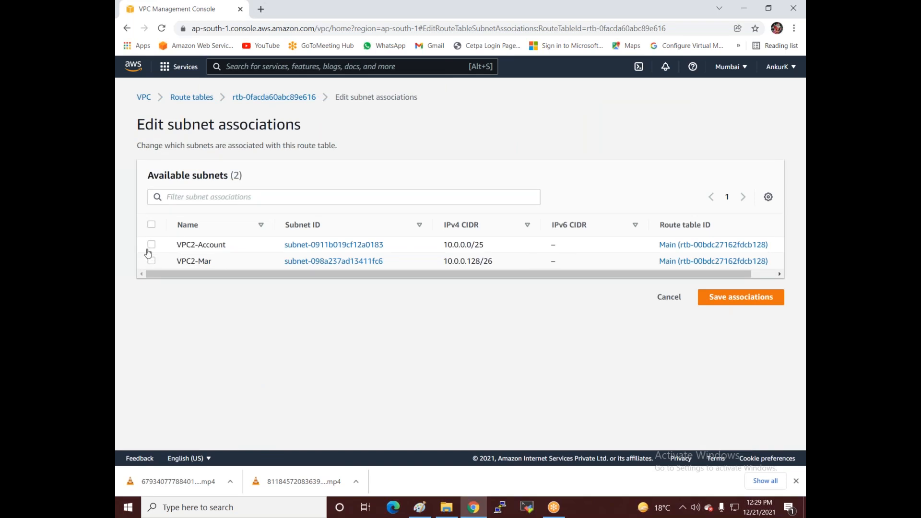
left_click(152, 226)
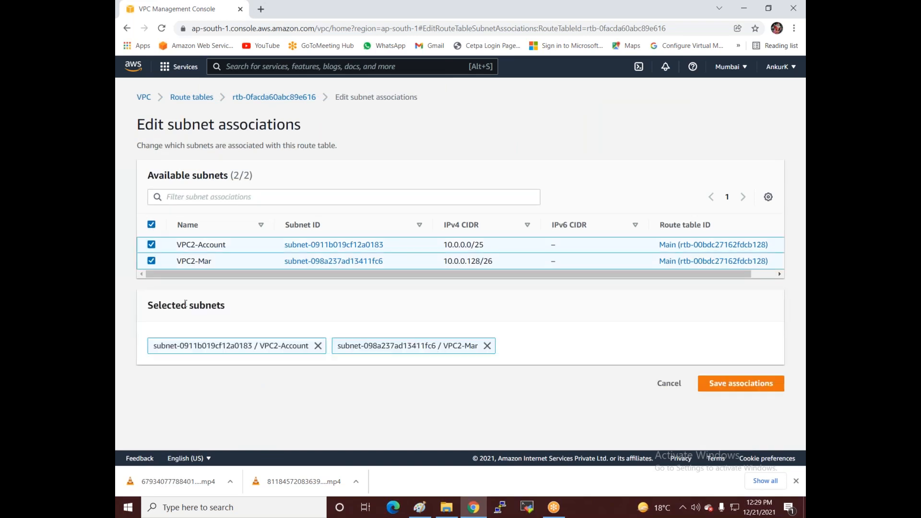
left_click(720, 386)
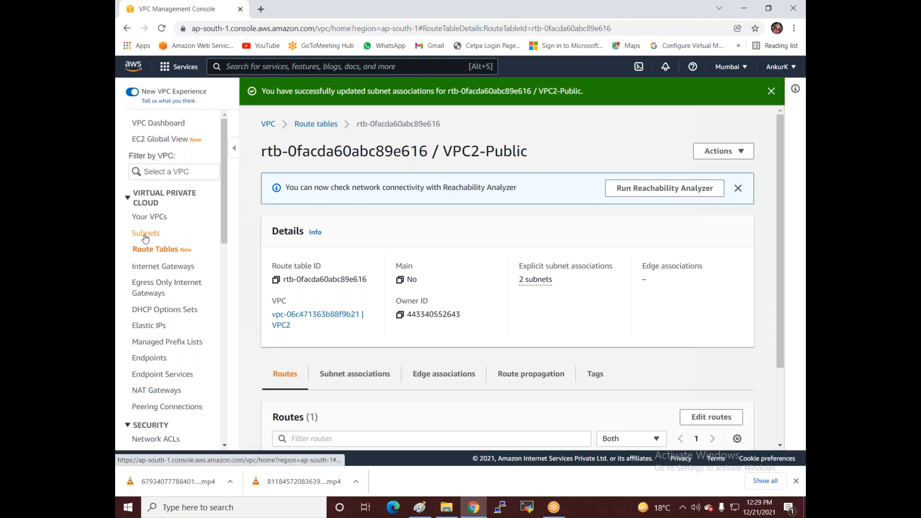
left_click(144, 253)
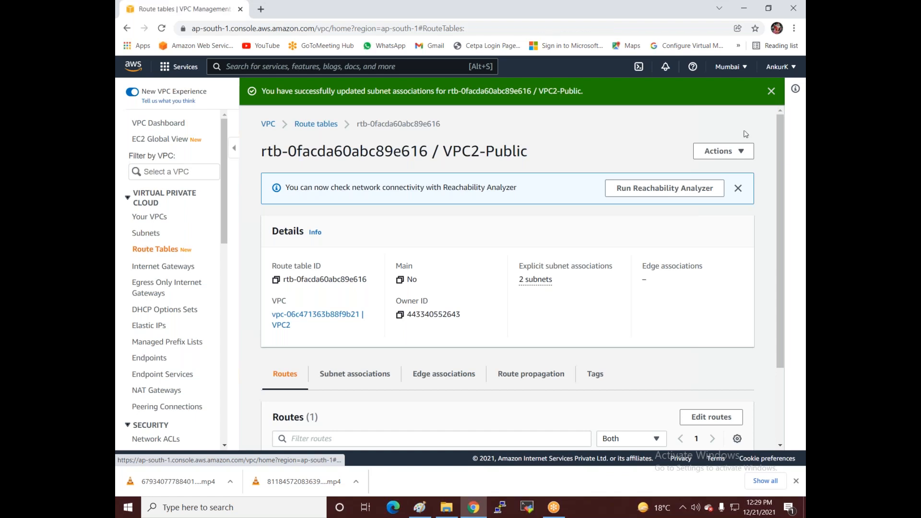
Step: Create a route table named VPC2-Private in VPC2
left_click(725, 129)
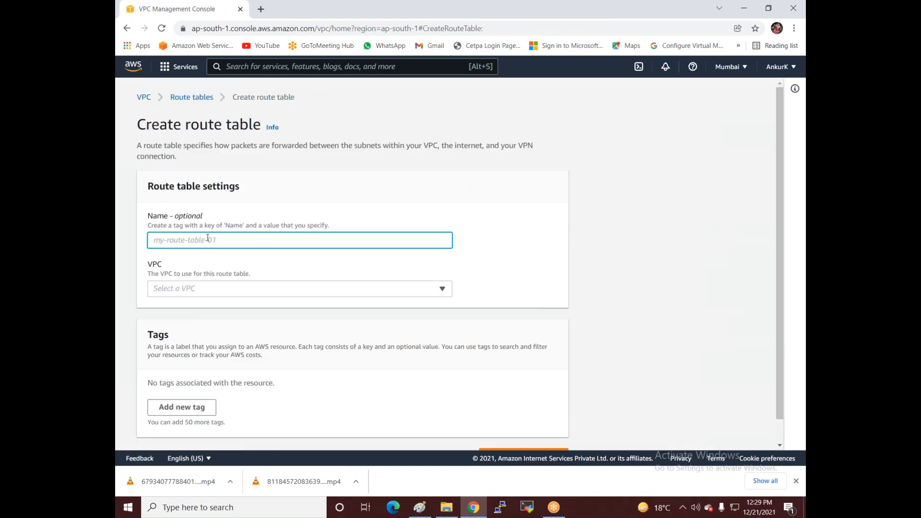
type("P")
key("BackSpace")
type("VPC2")
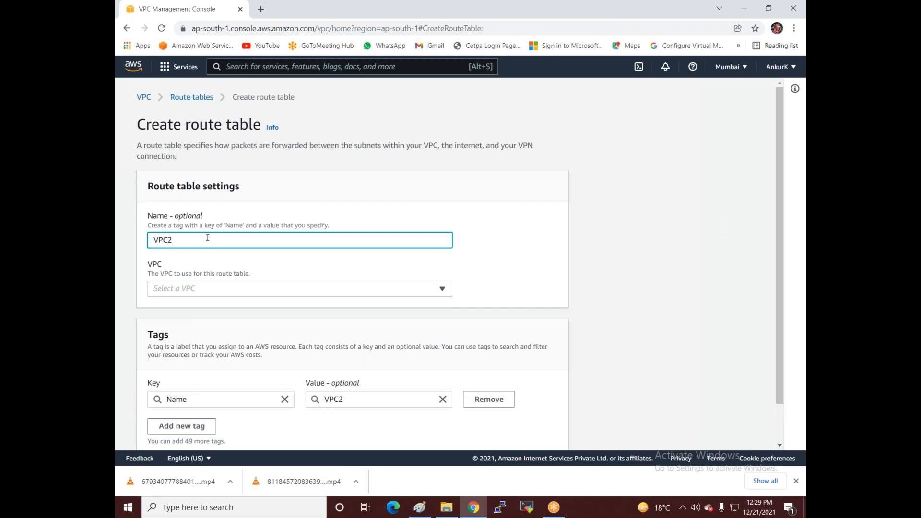
type("-Private")
left_click(222, 288)
left_click(223, 349)
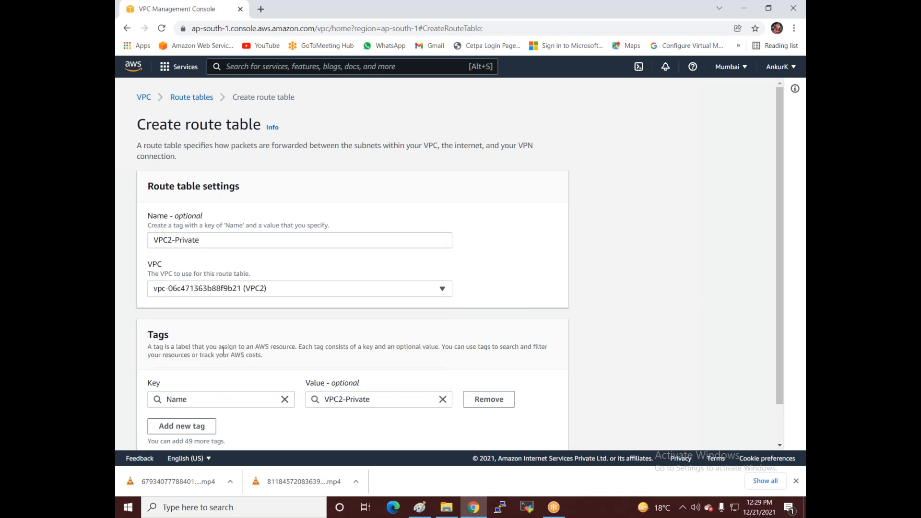
scroll(222, 350, "down", 1)
left_click(568, 432)
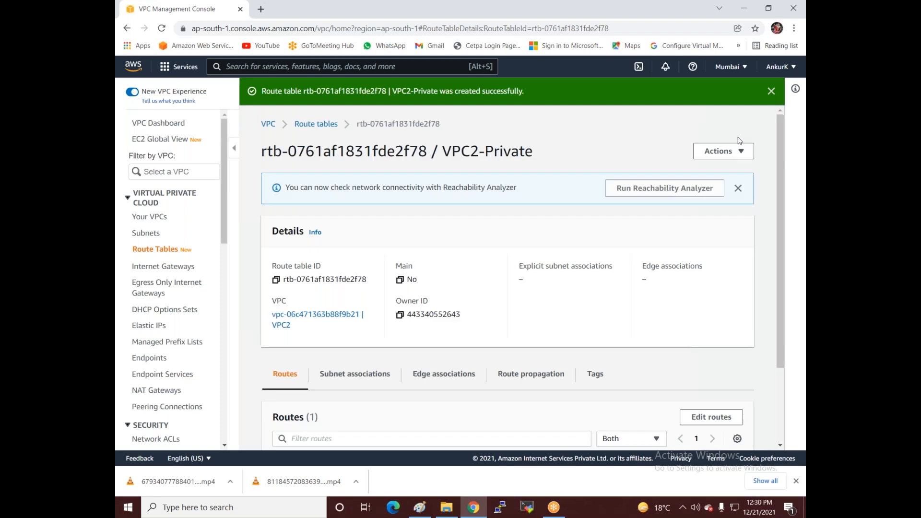
Step: Associate subnet VPC2-Mar with VPC2-Private, then return to the route table list
left_click(724, 152)
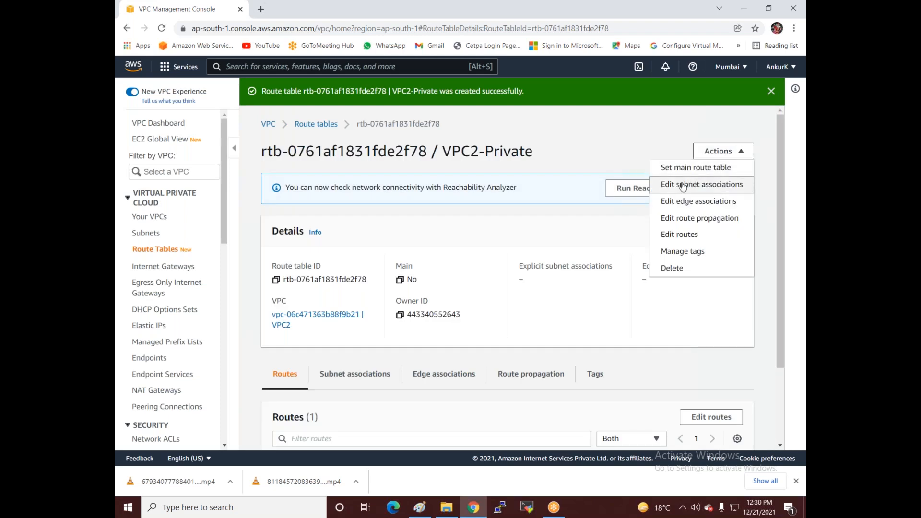
left_click(682, 185)
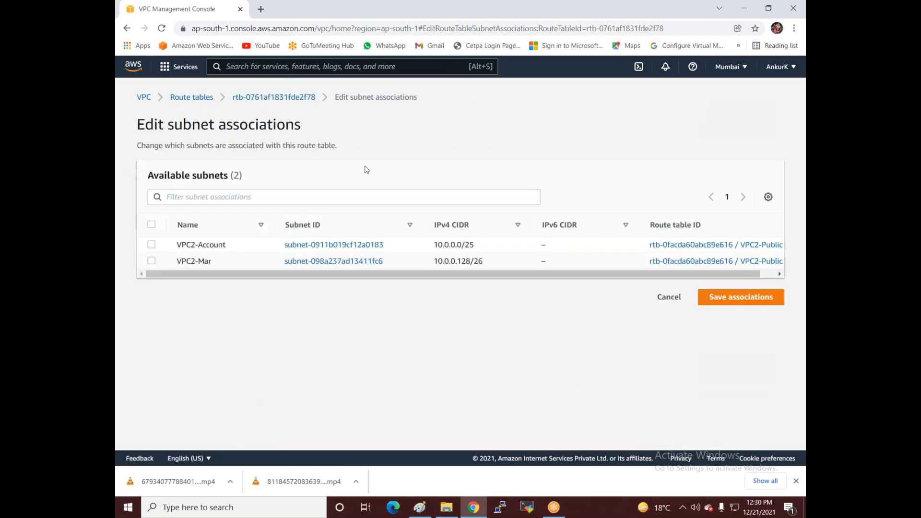
left_click(152, 261)
left_click(725, 387)
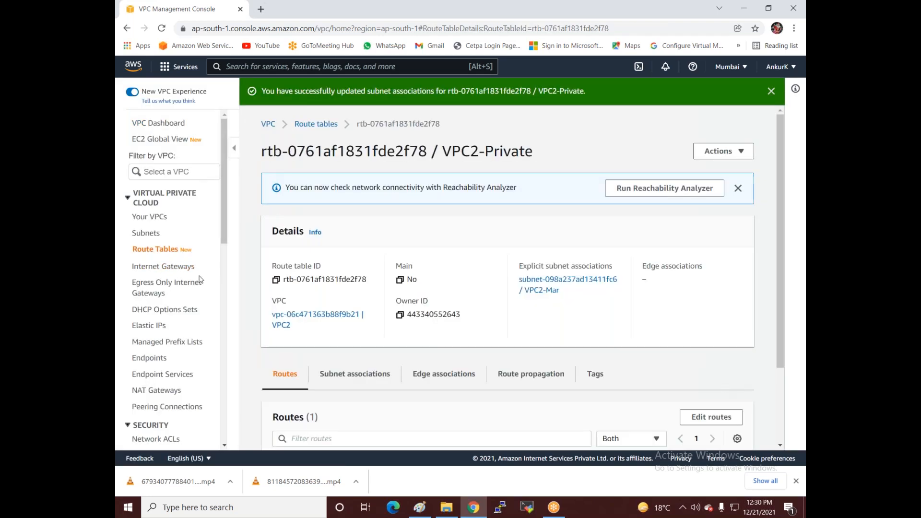
left_click(159, 253)
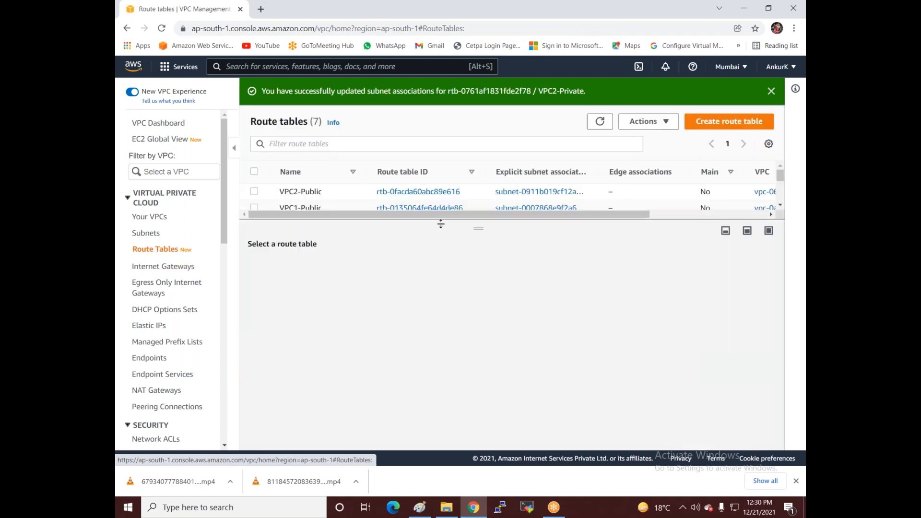
Step: Enlarge the route table list and check VPC2-Private's subnet associations
left_click_drag(487, 234, 523, 422)
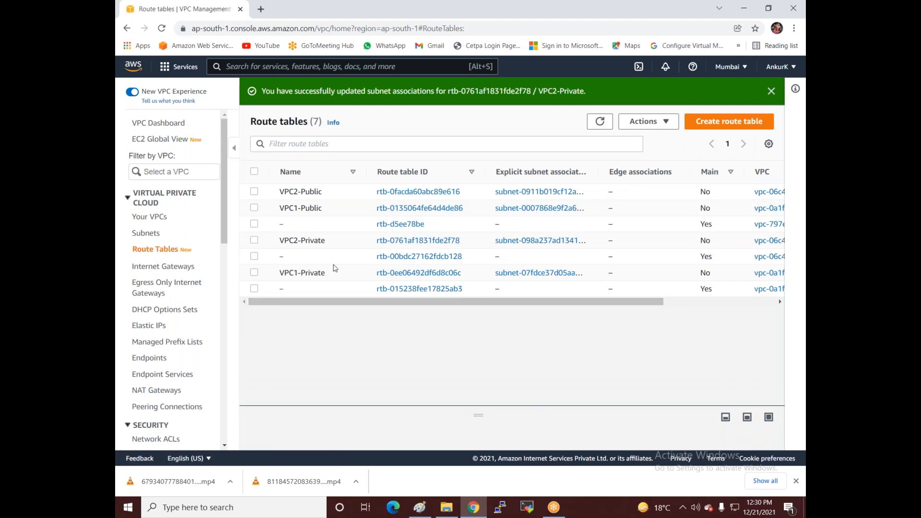
left_click(253, 241)
left_click_drag(479, 415, 479, 306)
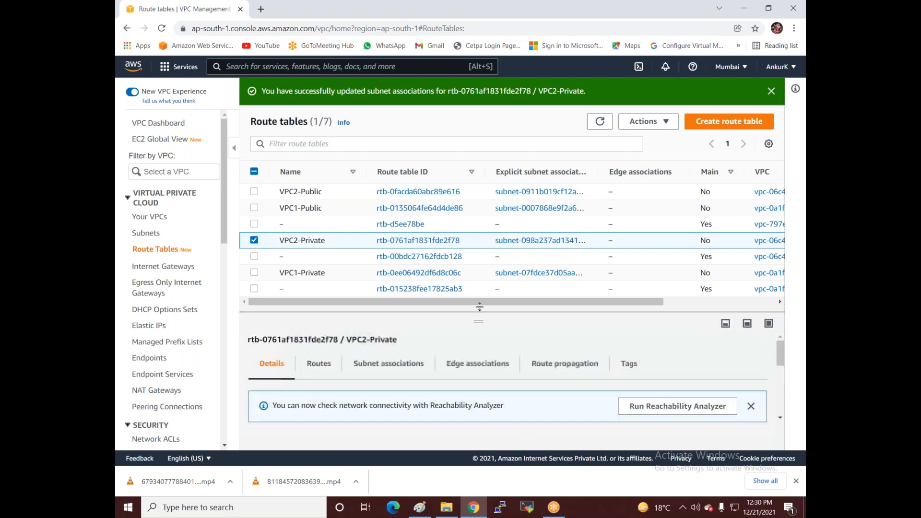
left_click(399, 349)
scroll(400, 350, "down", 3)
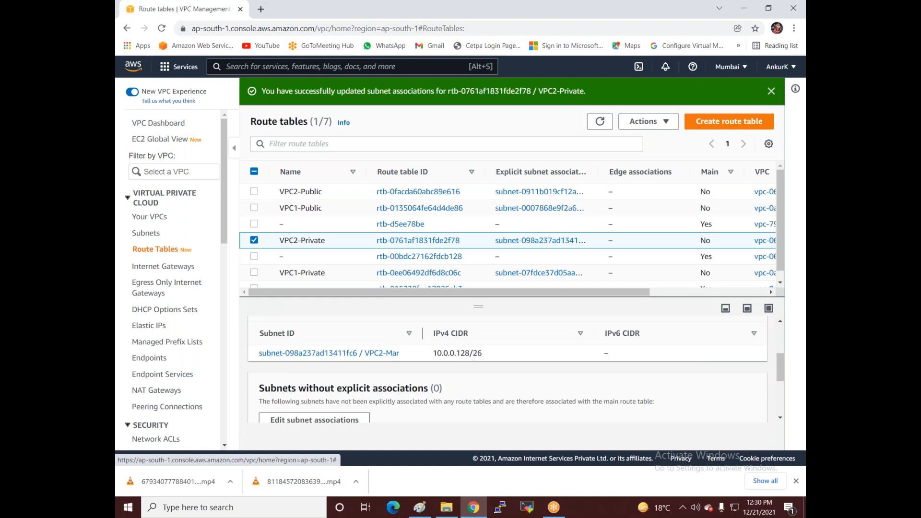
left_click(254, 241)
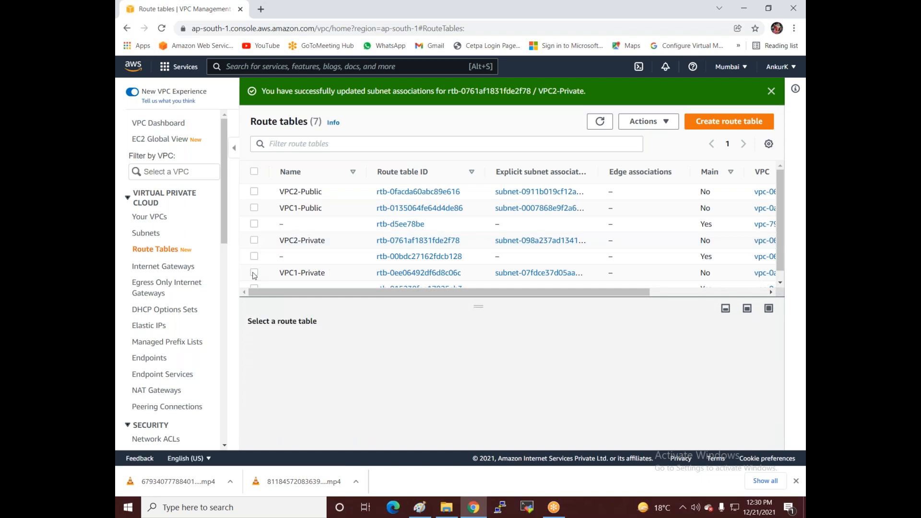
Step: Inspect the VPC1-Private route table's details
left_click(254, 273)
scroll(438, 381, "down", 1)
scroll(438, 382, "up", 1)
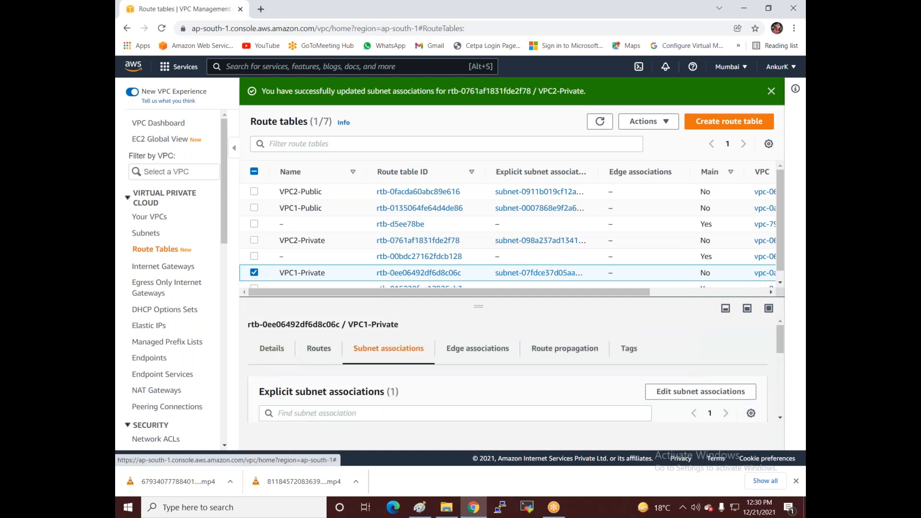
scroll(432, 372, "down", 2)
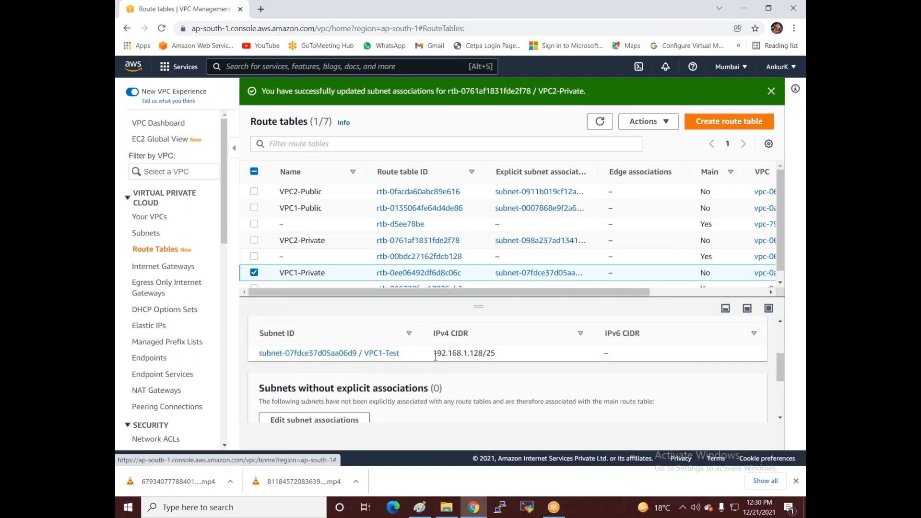
left_click(255, 272)
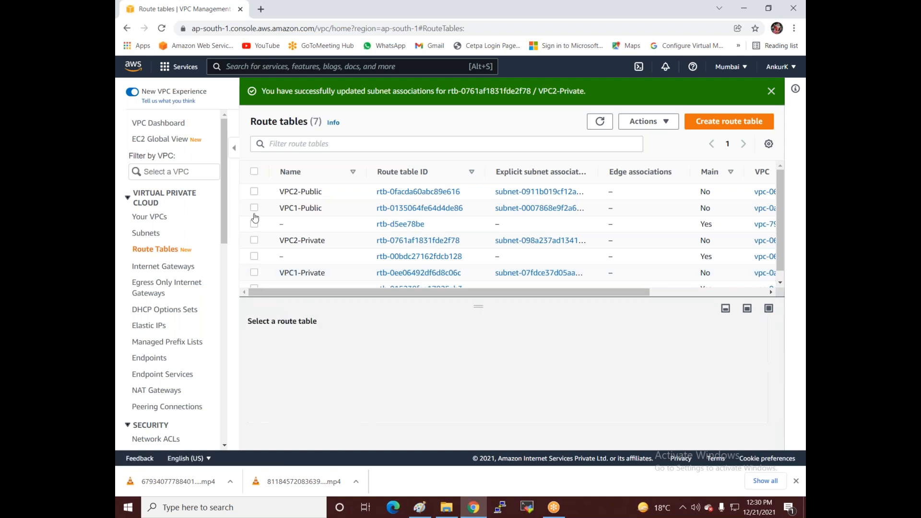
Step: Show VPC2-Public's subnet associations, which now list only VPC2-Account
left_click(255, 193)
scroll(451, 380, "down", 3)
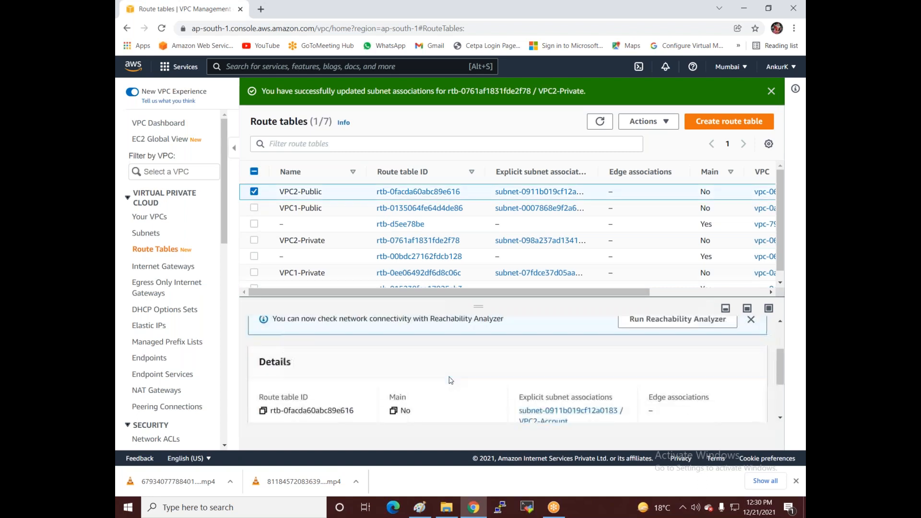
scroll(451, 380, "up", 5)
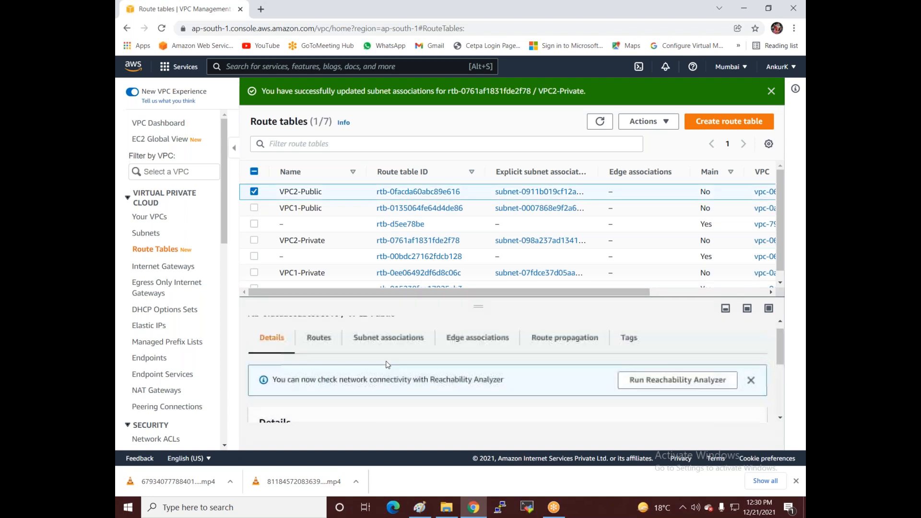
left_click(385, 350)
scroll(452, 374, "down", 4)
scroll(407, 364, "down", 1)
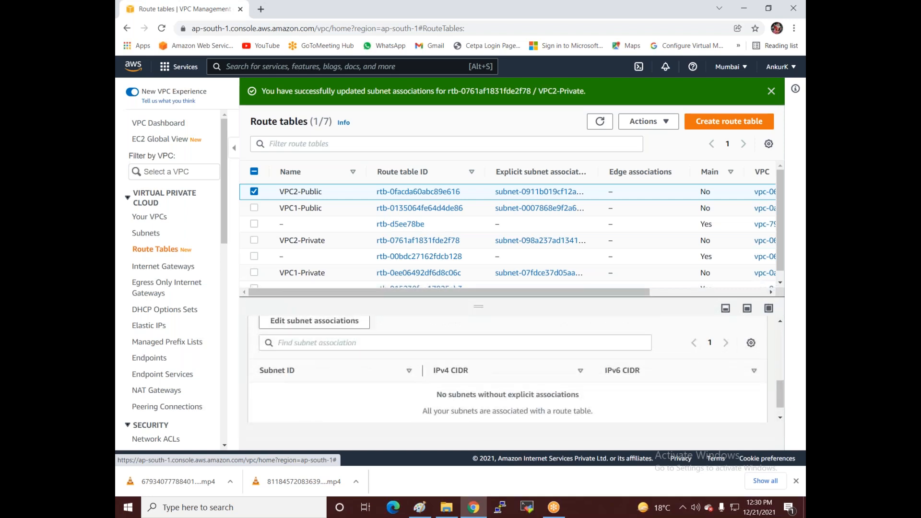
scroll(407, 364, "up", 2)
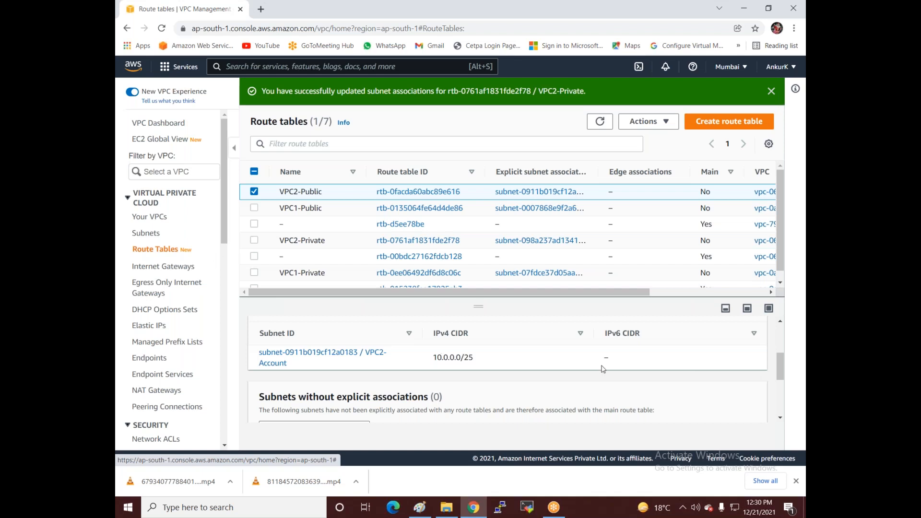
Step: Create an internet gateway named VPC2-IG
left_click(164, 267)
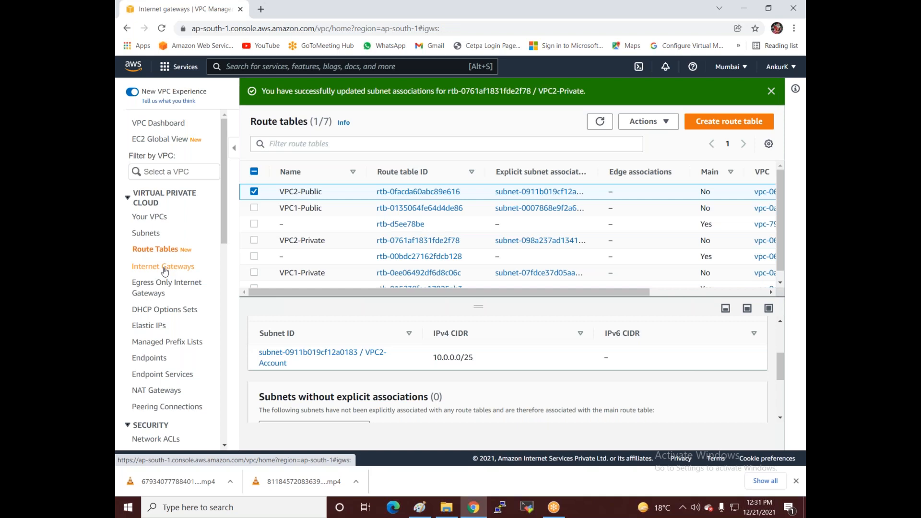
left_click(726, 93)
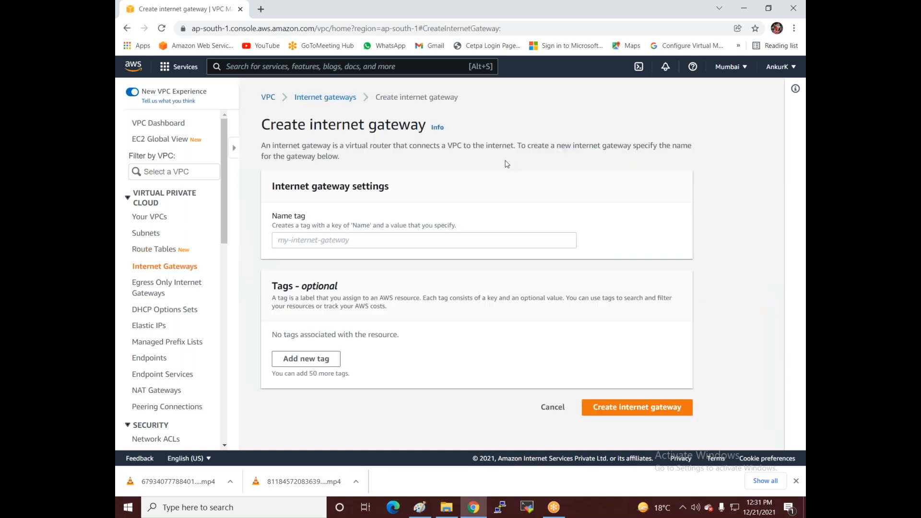
left_click(286, 242)
type("V")
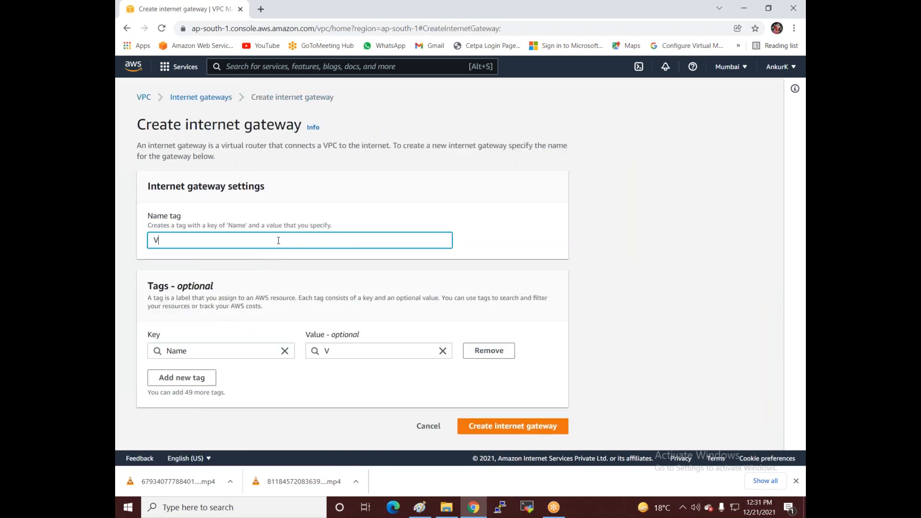
type("PC2-IG")
left_click(521, 432)
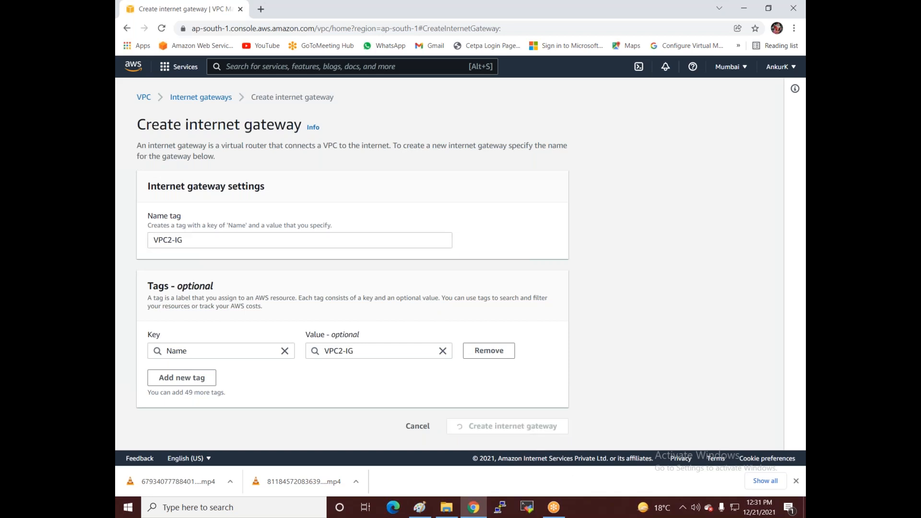
Step: Attach VPC2-IG to VPC2, then return to the route table list
left_click(725, 163)
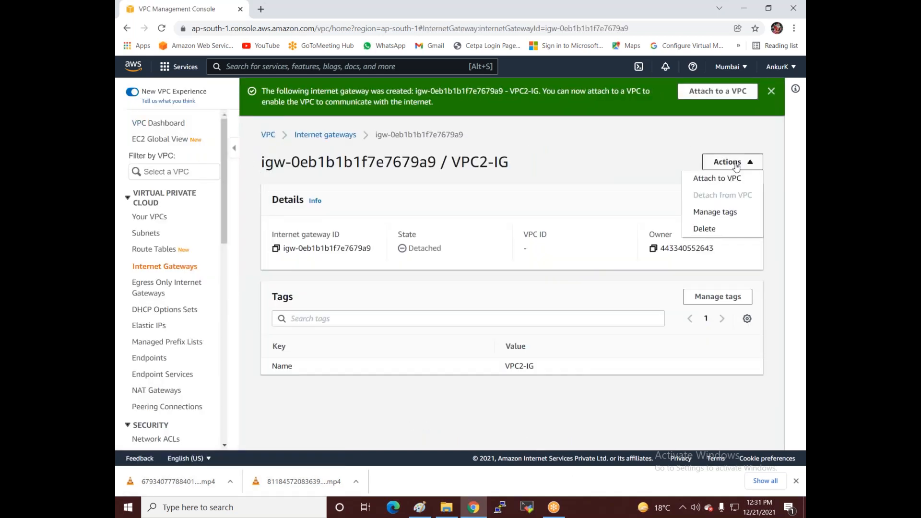
left_click(717, 182)
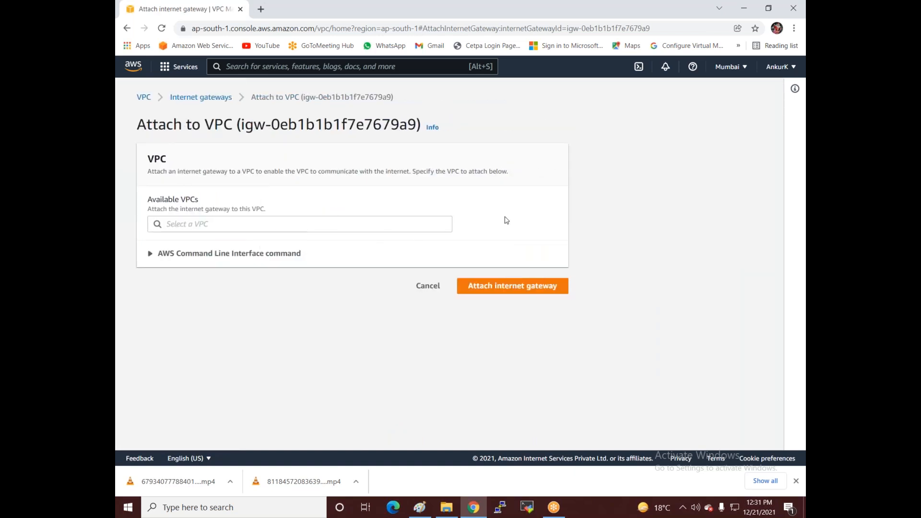
left_click(310, 226)
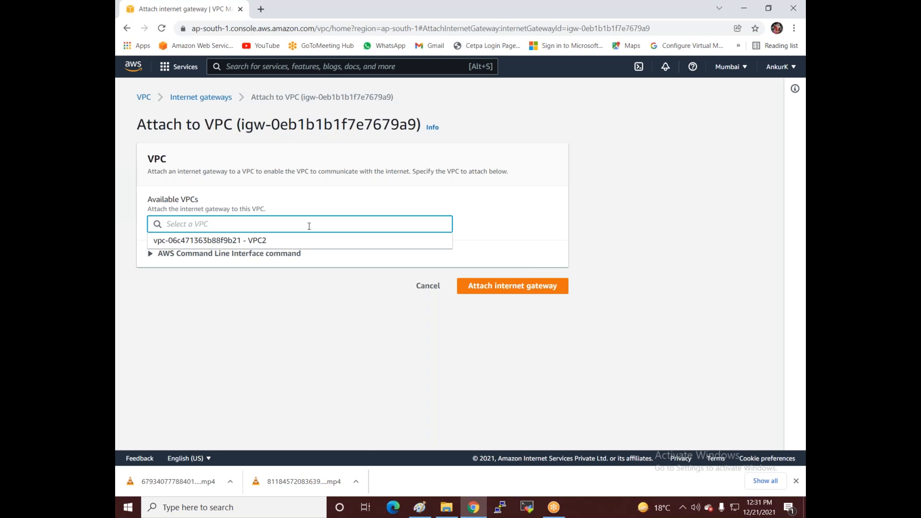
left_click(254, 241)
left_click(500, 287)
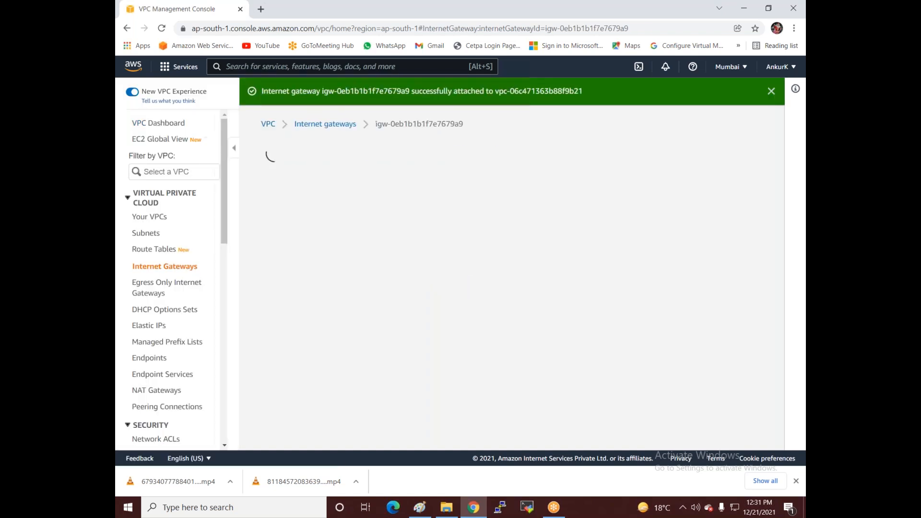
left_click(159, 252)
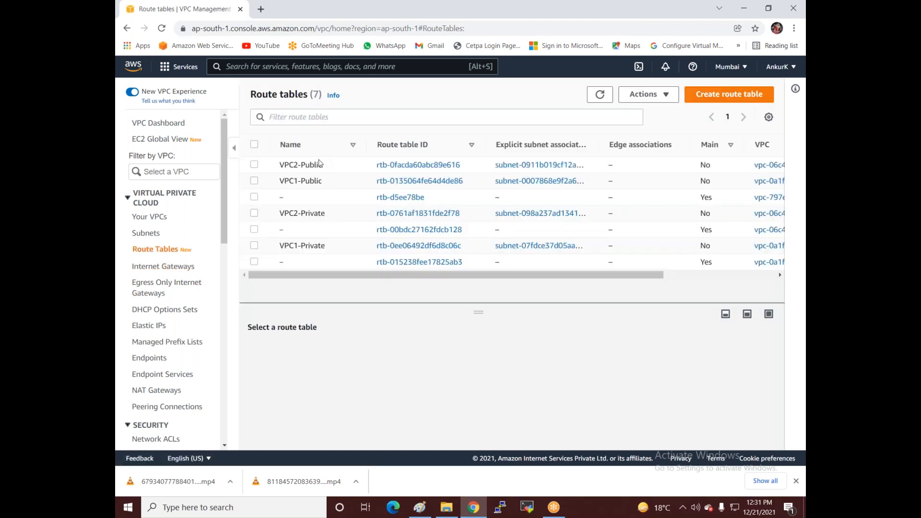
Step: Select VPC2-Public and add a new empty entry to its routes
left_click(254, 164)
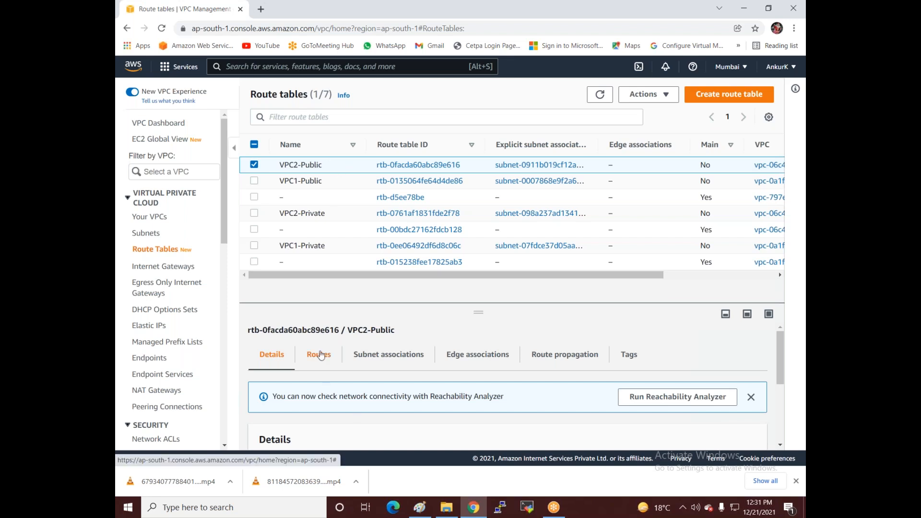
left_click(322, 353)
scroll(323, 354, "down", 2)
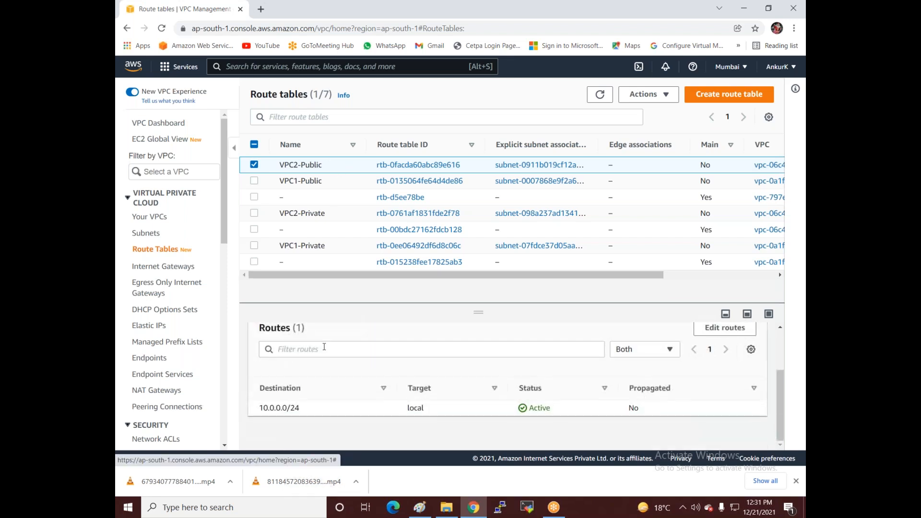
scroll(319, 347, "up", 2)
left_click(725, 398)
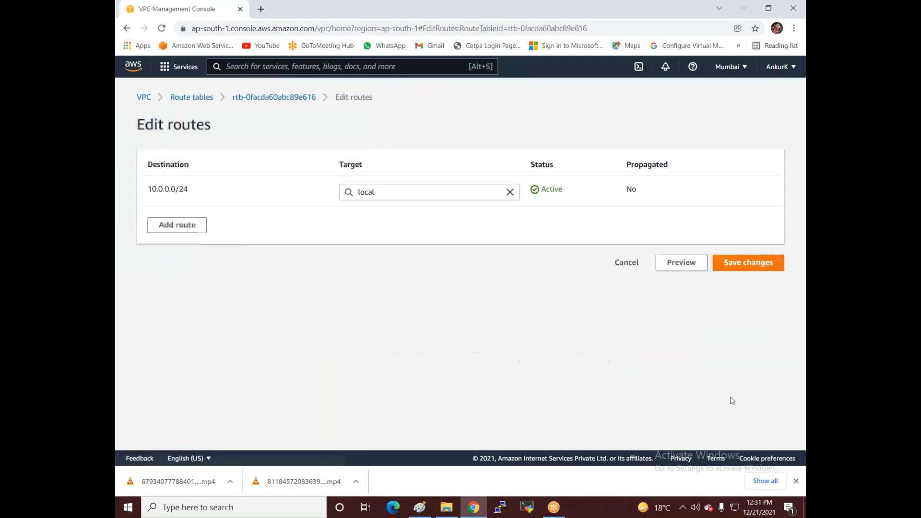
left_click(179, 225)
Step: Route 0.0.0.0/0 to the VPC2-IG internet gateway and save the routes
left_click(181, 226)
left_click(180, 240)
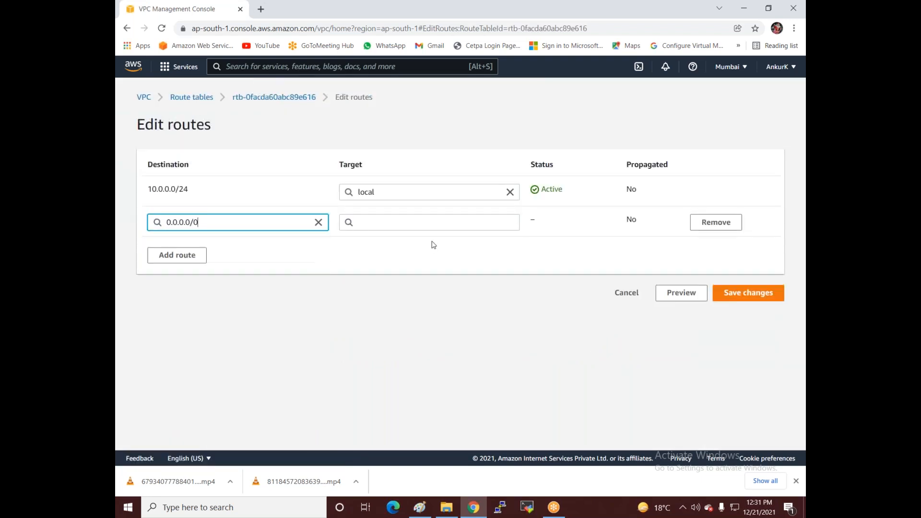
left_click(430, 222)
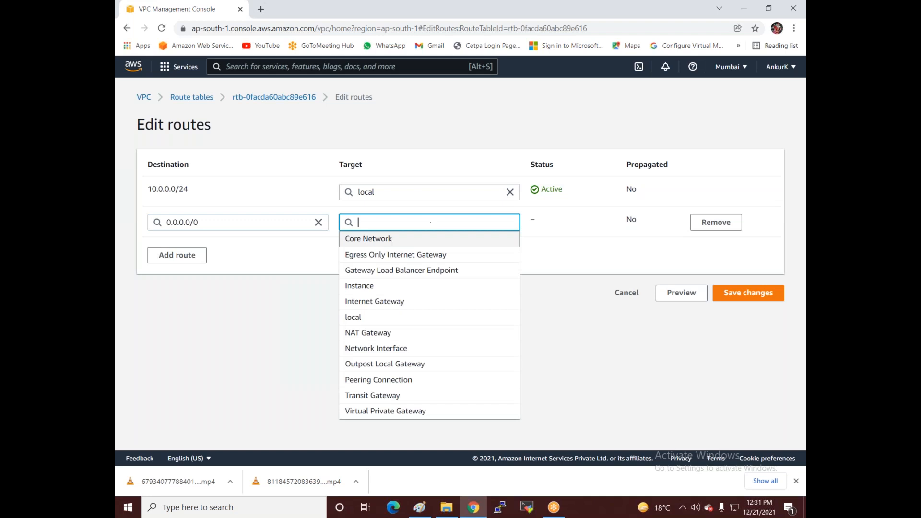
left_click(384, 301)
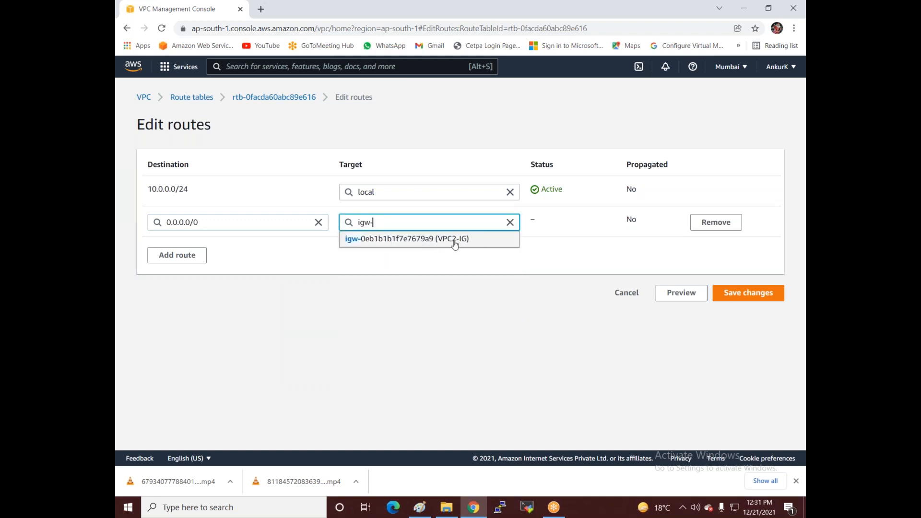
left_click(477, 240)
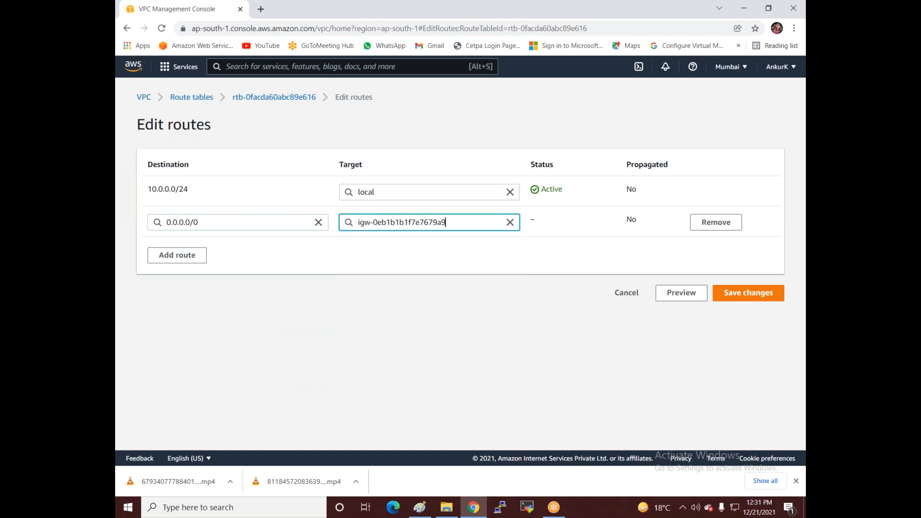
left_click(757, 300)
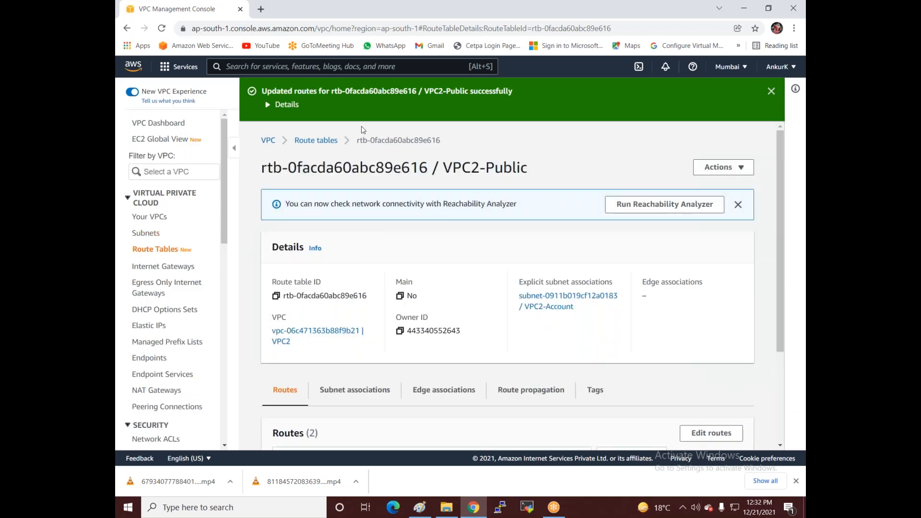
left_click(731, 67)
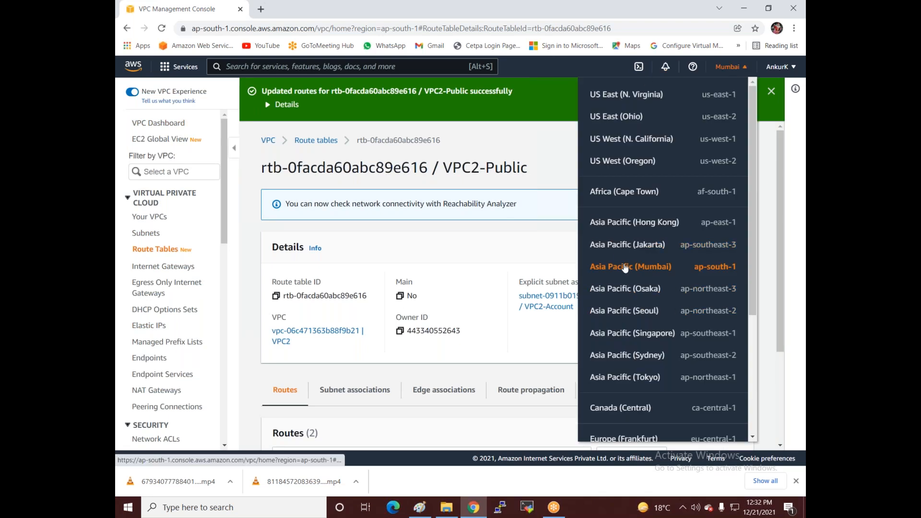
Step: Switch to the Asia Pacific (Singapore) region and open its Your VPCs list
left_click(624, 334)
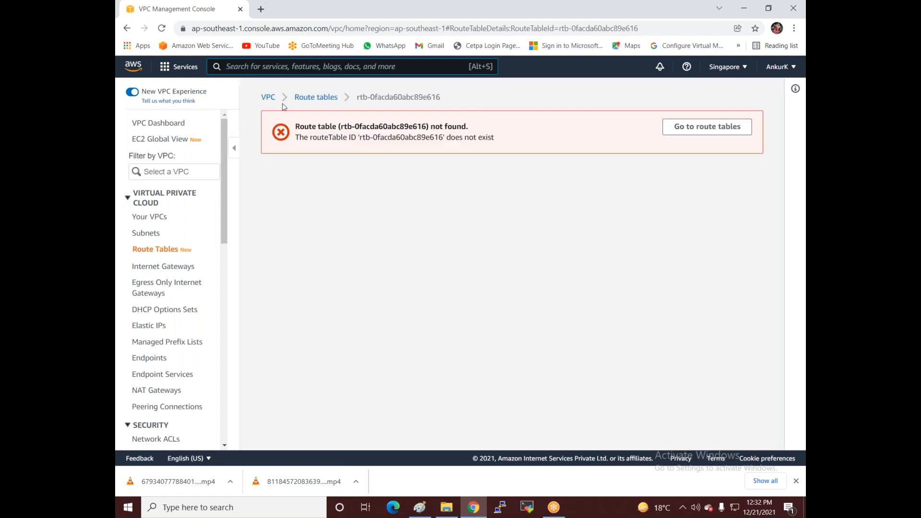
left_click(163, 29)
left_click(687, 134)
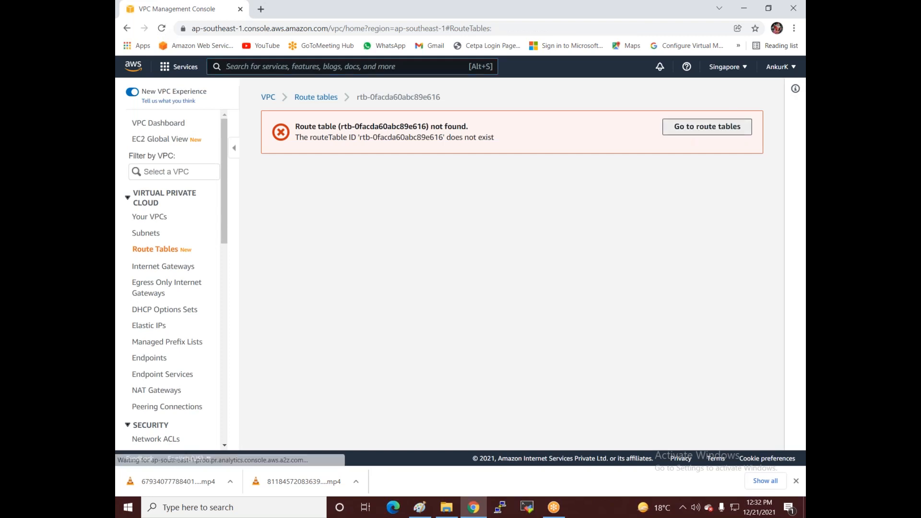
left_click(141, 217)
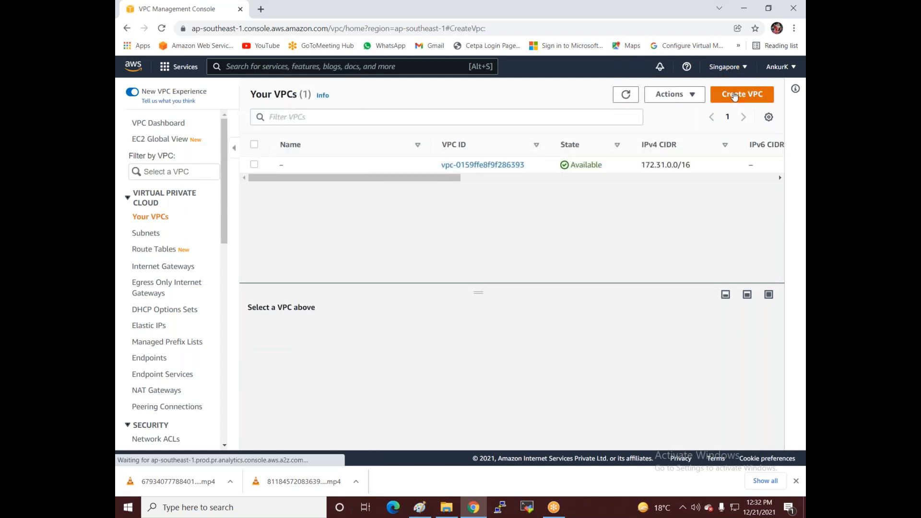
left_click(734, 96)
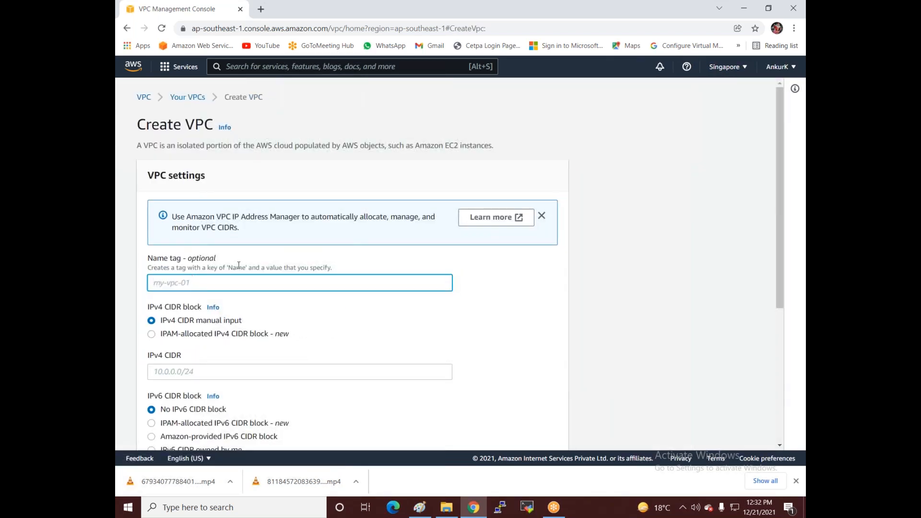
Step: Create VPC3 with IPv4 CIDR 20.0.0.0/24, then go to Subnets
type("VPC3")
scroll(234, 259, "down", 2)
left_click(222, 265)
type("20.0.0.0/24")
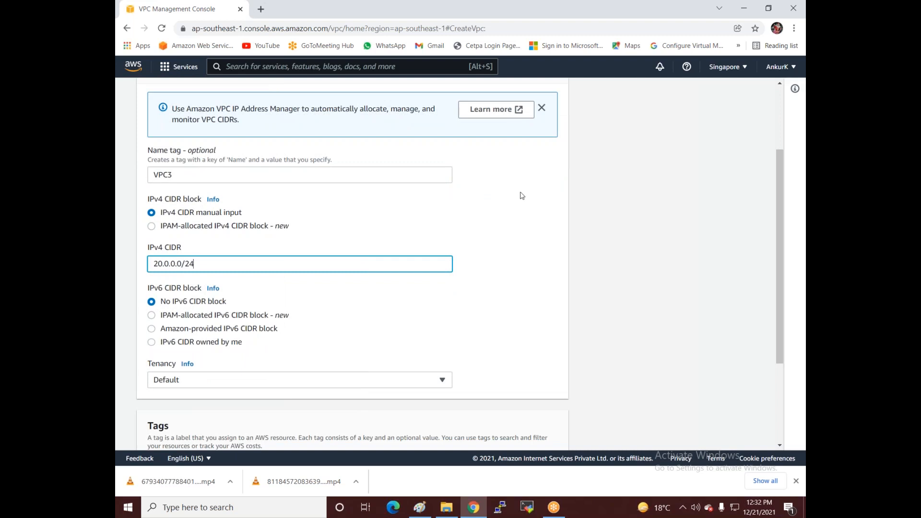
scroll(472, 217, "down", 1)
scroll(474, 211, "down", 1)
left_click(535, 430)
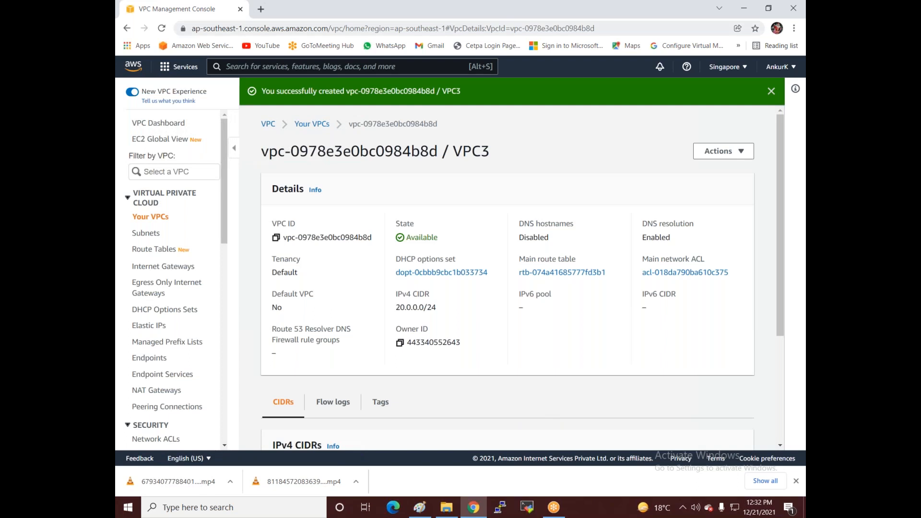
left_click(147, 235)
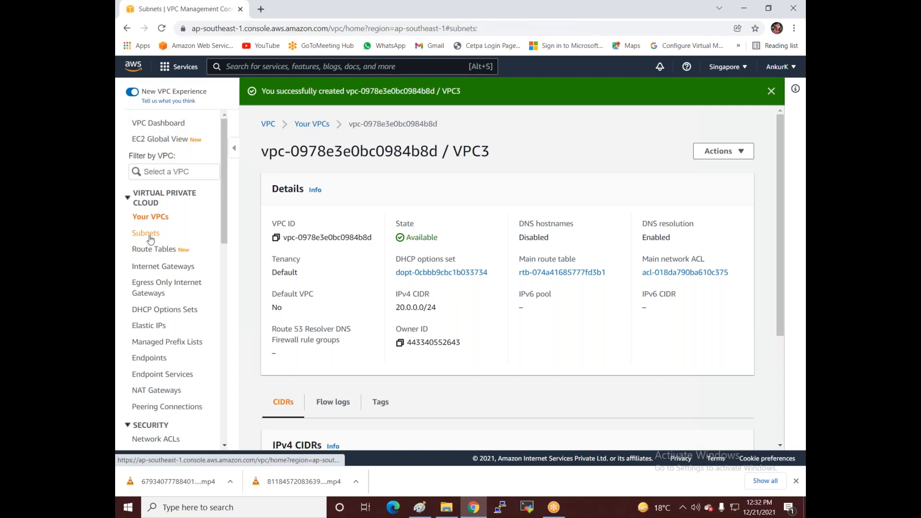
Step: Start a new subnet in VPC3 and name it VPC3-Sub1
left_click(742, 93)
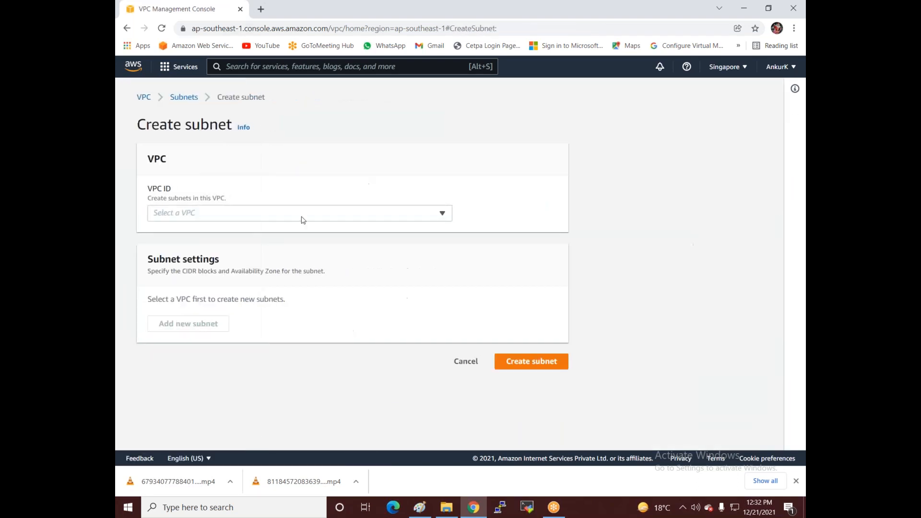
left_click(298, 217)
left_click(262, 268)
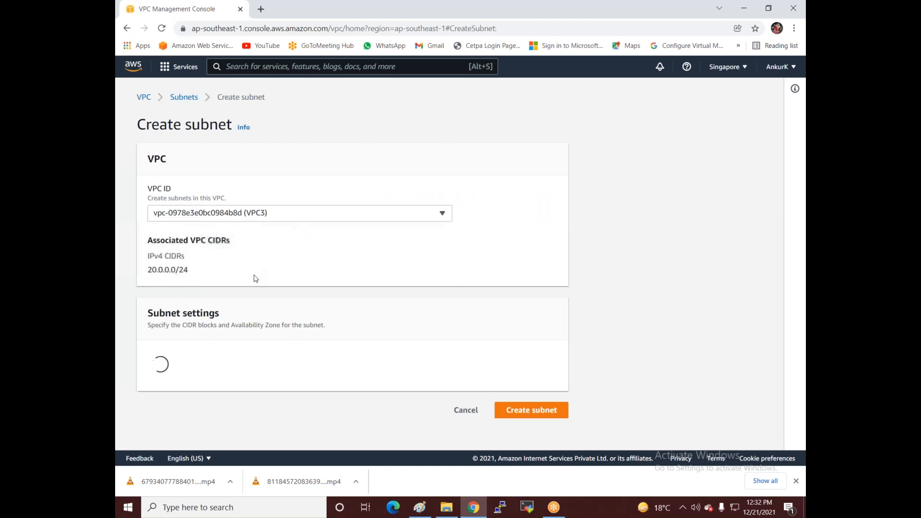
scroll(219, 326, "down", 2)
left_click(224, 291)
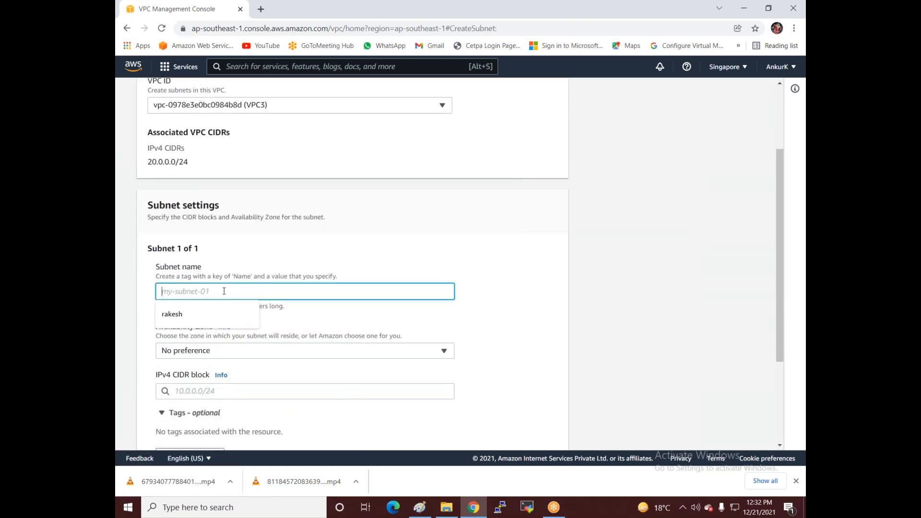
type("VPC")
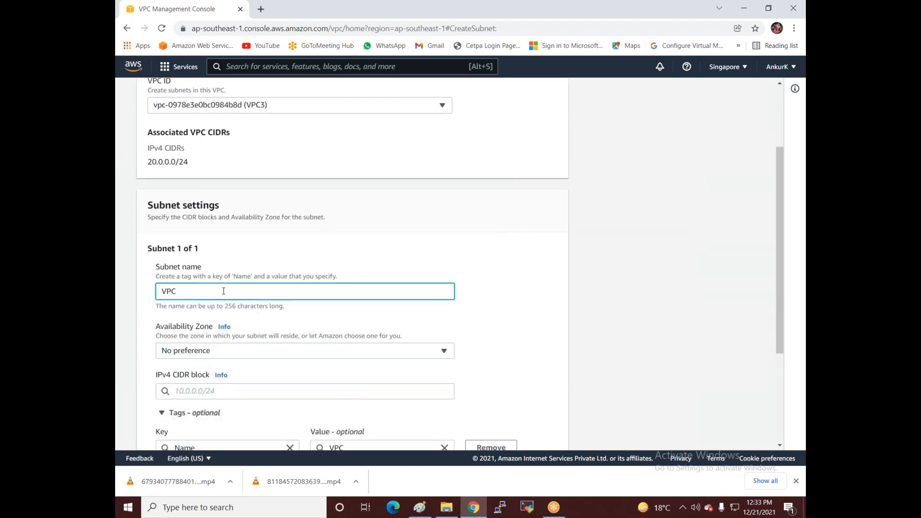
type("3-Sub1")
Step: Place the subnet in ap-southeast-1a with CIDR block 20.0.0.0/27 and create it
left_click(223, 351)
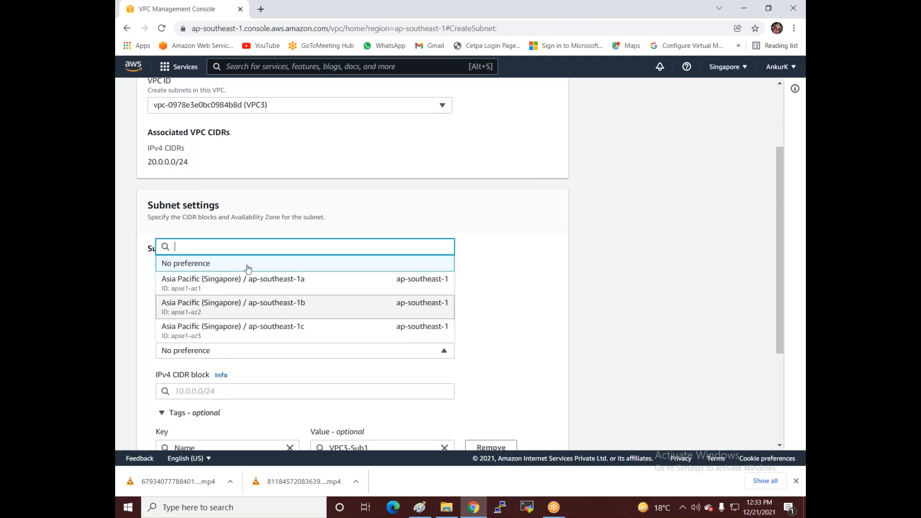
left_click(248, 282)
scroll(298, 230, "down", 3)
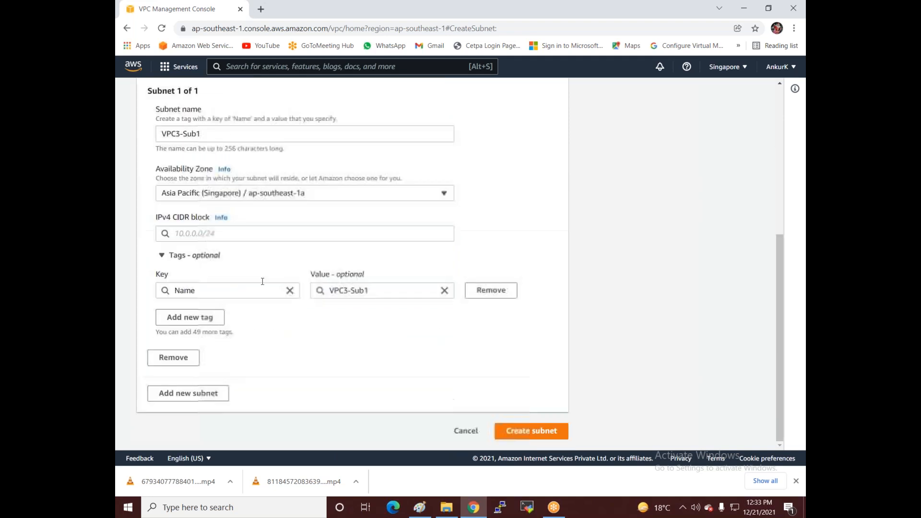
left_click(237, 234)
type("20")
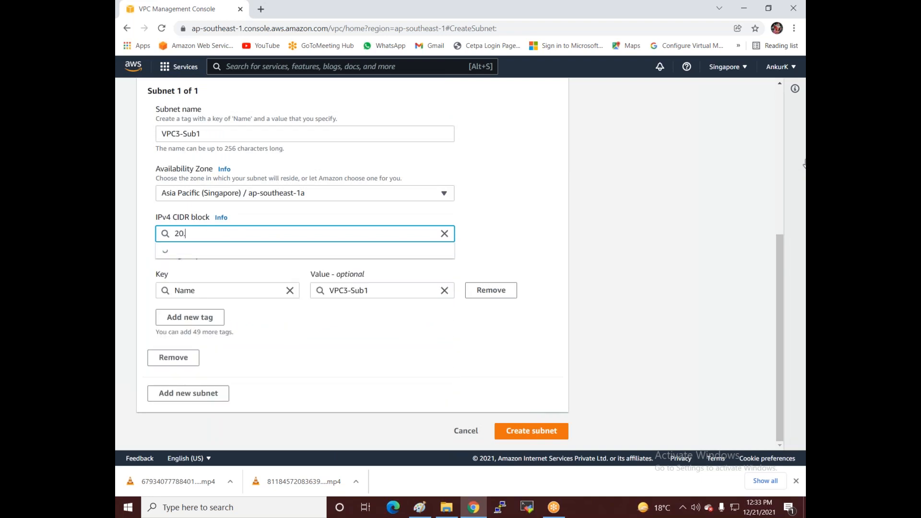
type(".0.0.0")
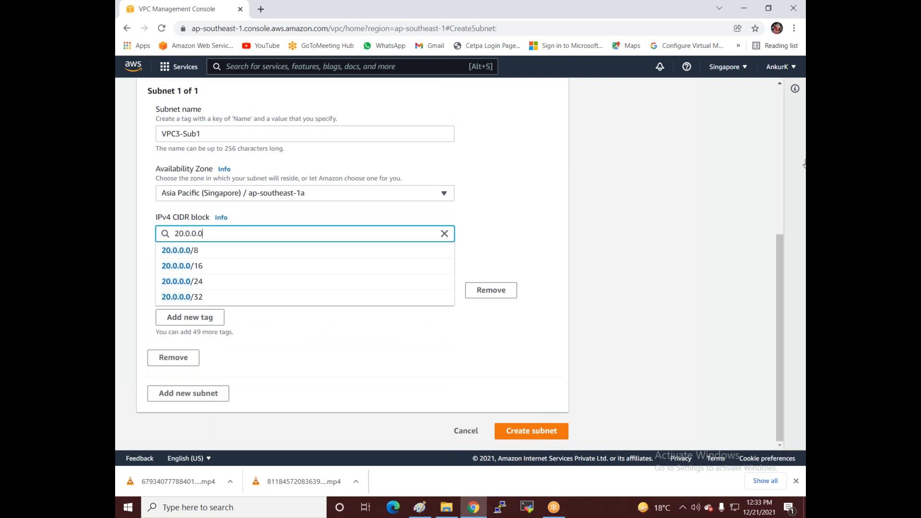
type("/27")
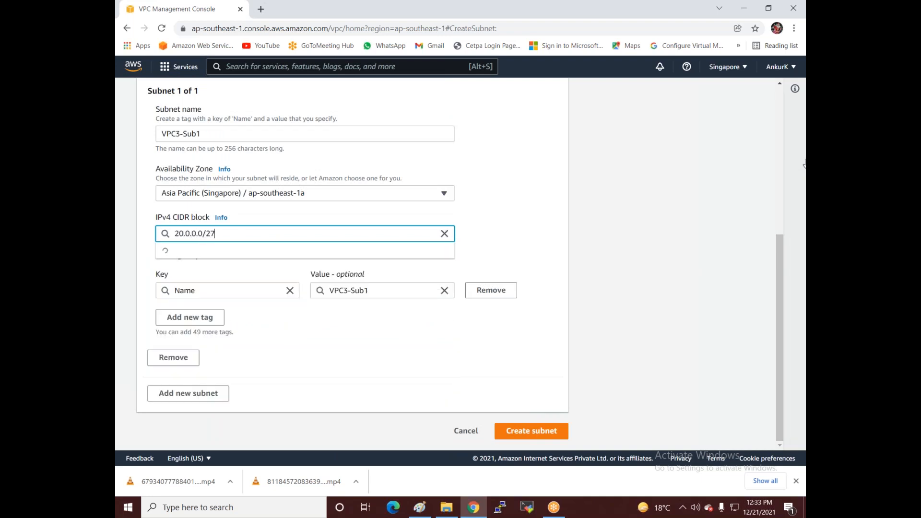
left_click(202, 250)
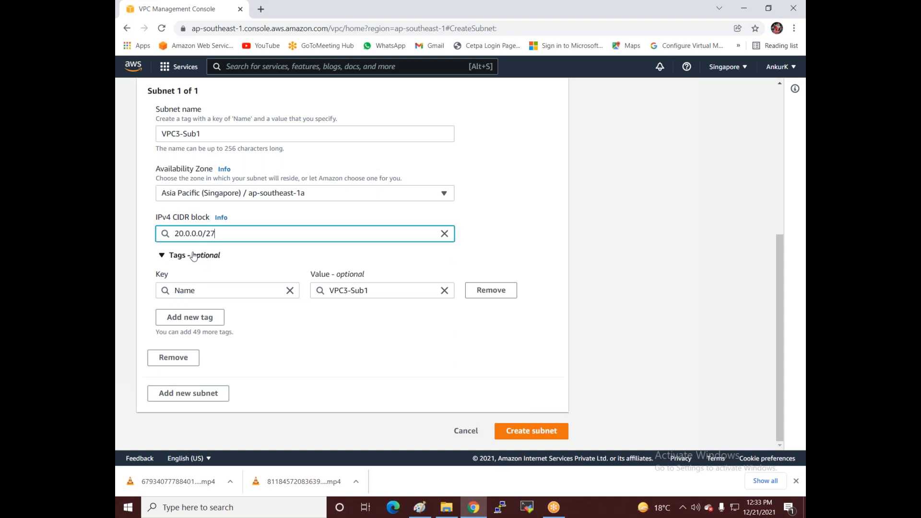
left_click(525, 433)
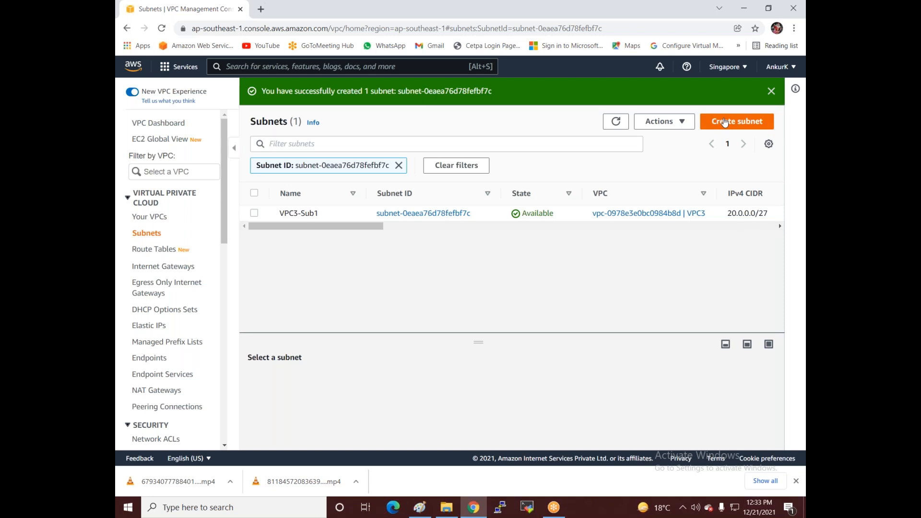
Step: Start another subnet in VPC3 and name it Vpv3-Sub2
left_click(725, 122)
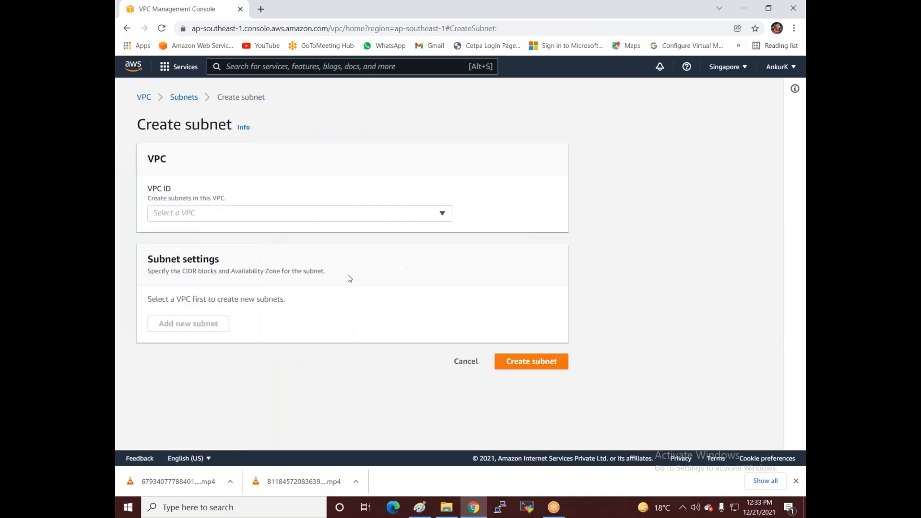
left_click(261, 213)
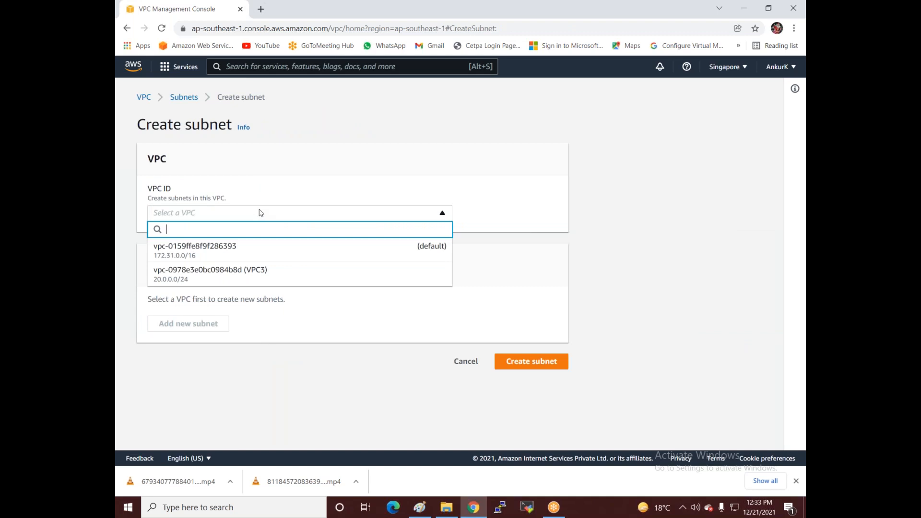
left_click(242, 275)
scroll(231, 315, "down", 3)
left_click(204, 242)
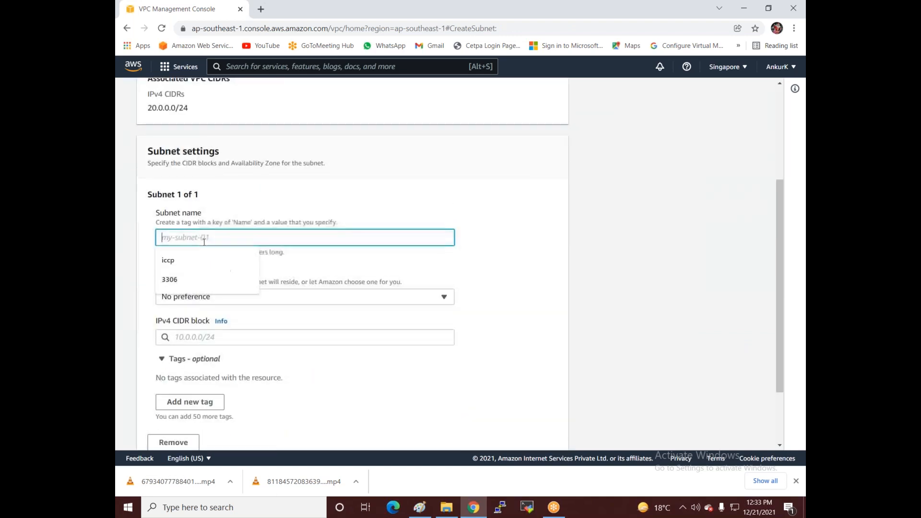
type("pv")
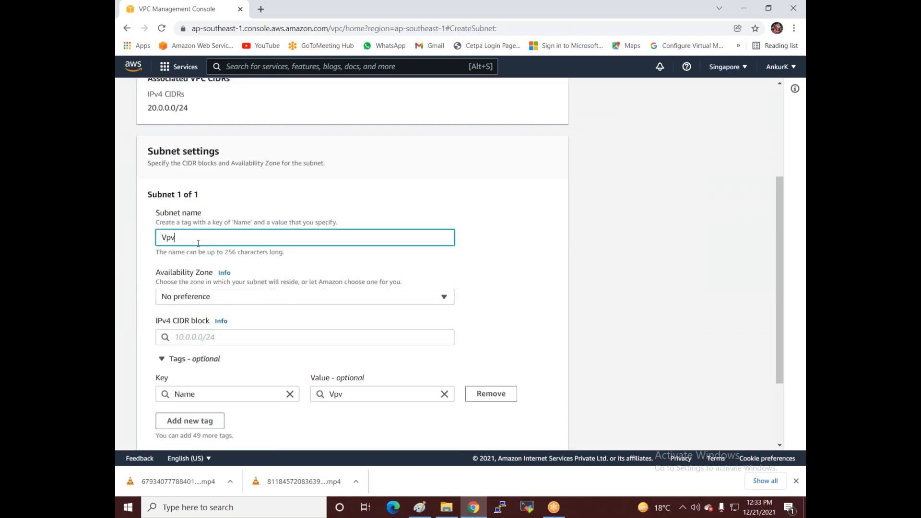
type("3-Sub2")
Step: Put Vpv3-Sub2 in ap-southeast-1b with CIDR 20.0.0.32/27, create it, and clear the subnet filter
left_click(249, 298)
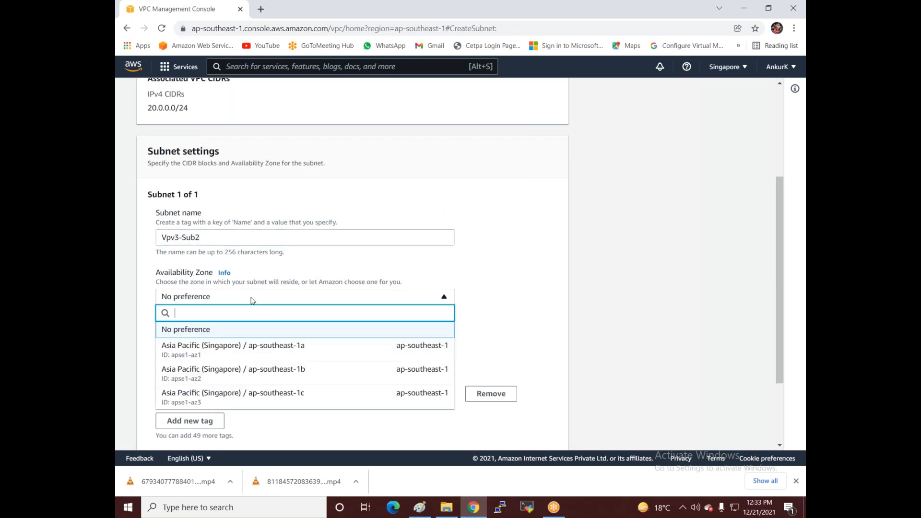
left_click(277, 377)
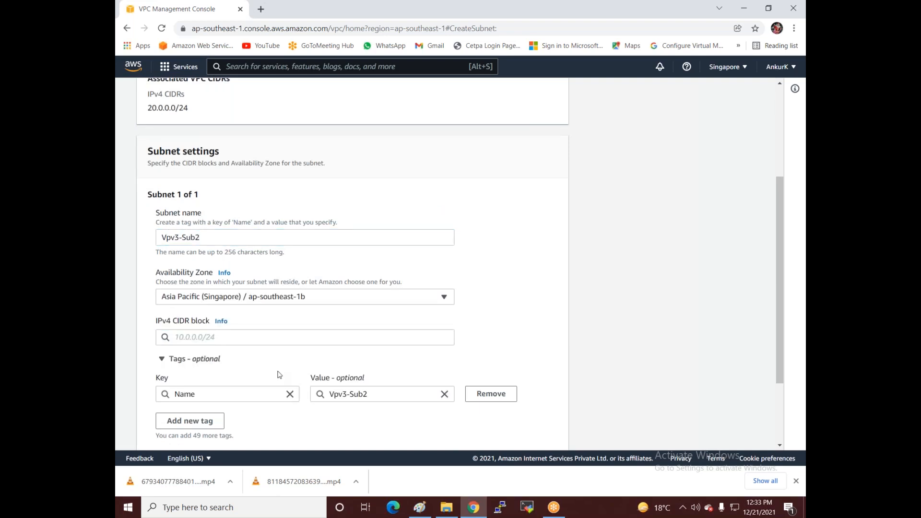
scroll(278, 374, "down", 2)
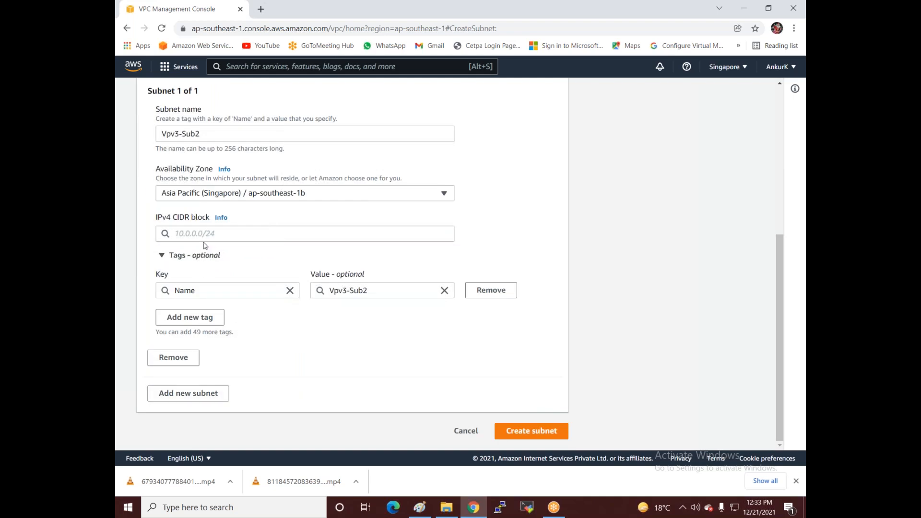
left_click(216, 234)
type("10.")
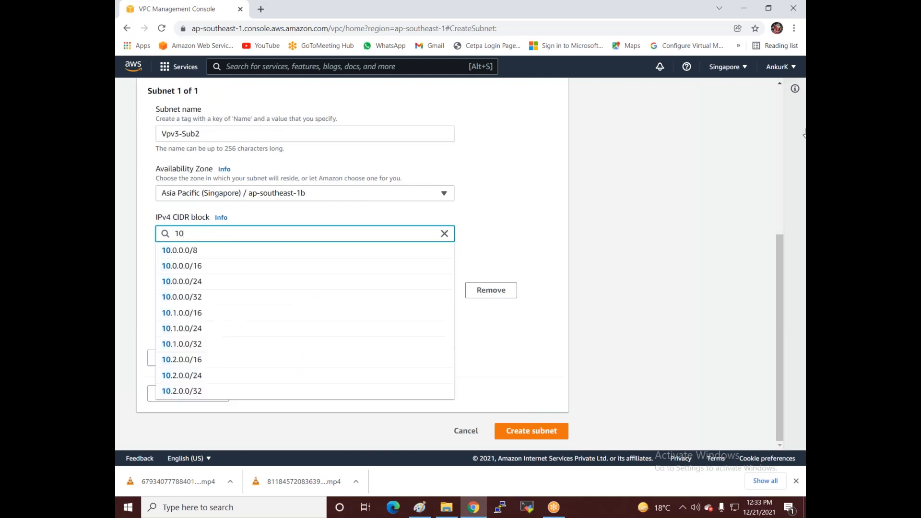
key("BackSpace")
key("BackSpace")
key("BackSpace")
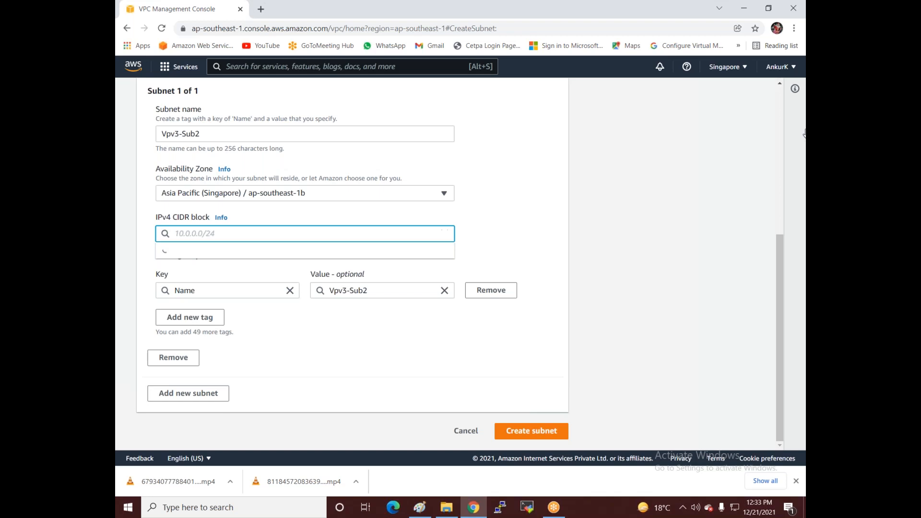
type("20.0.0.")
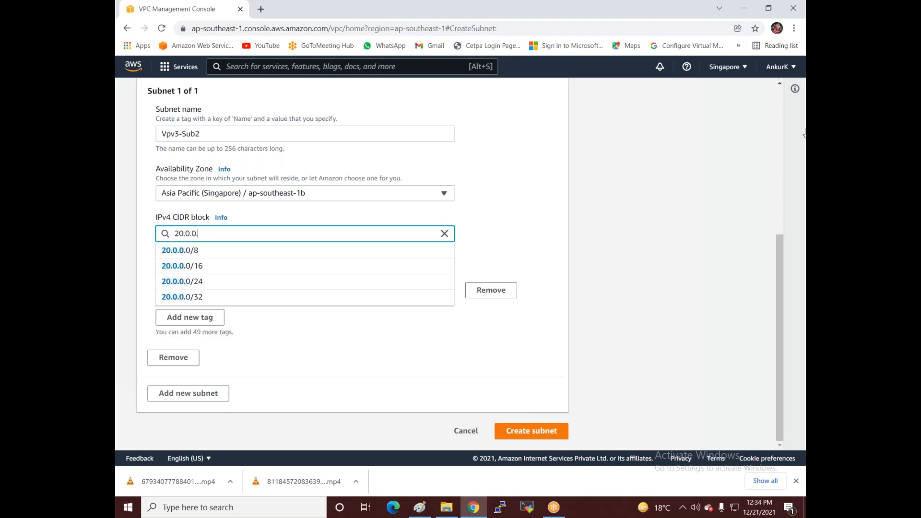
type("32/27")
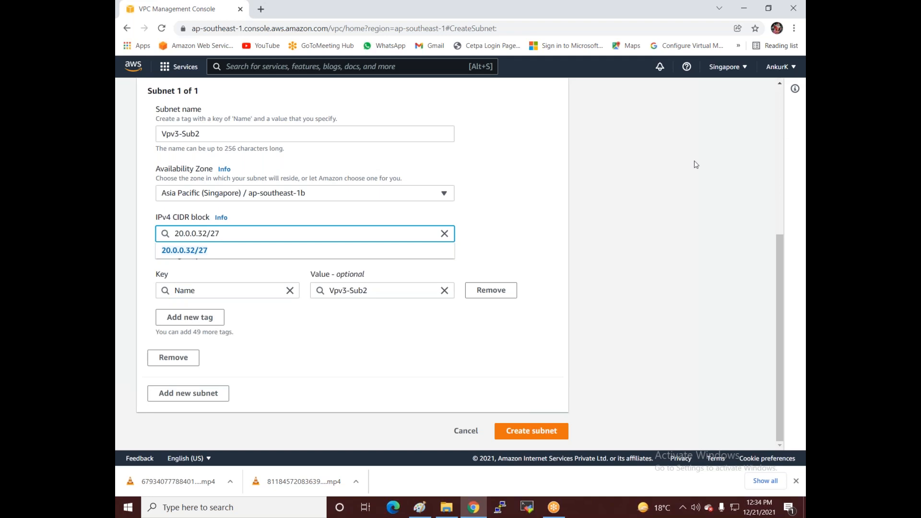
left_click(176, 250)
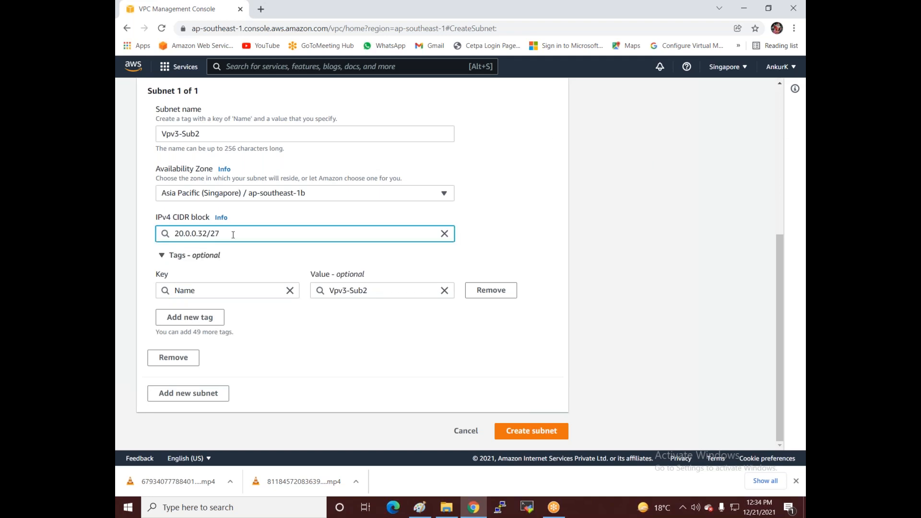
left_click(532, 431)
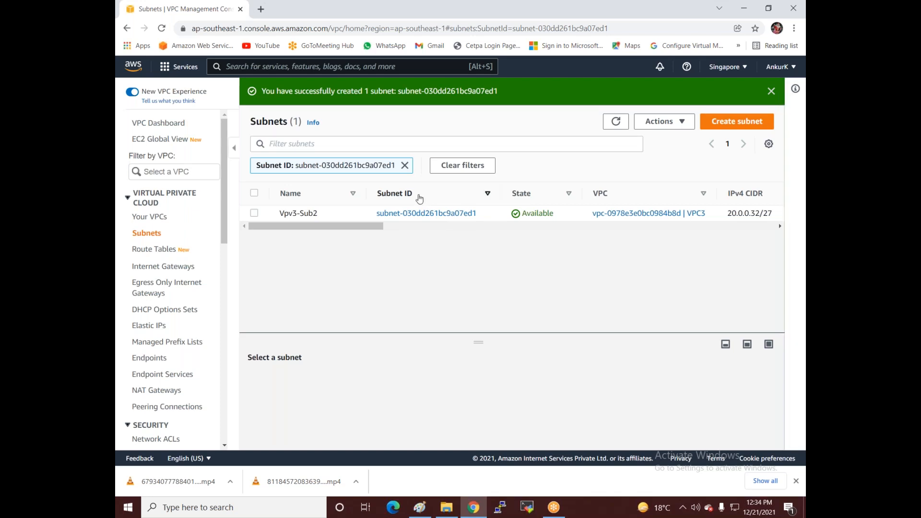
left_click(171, 232)
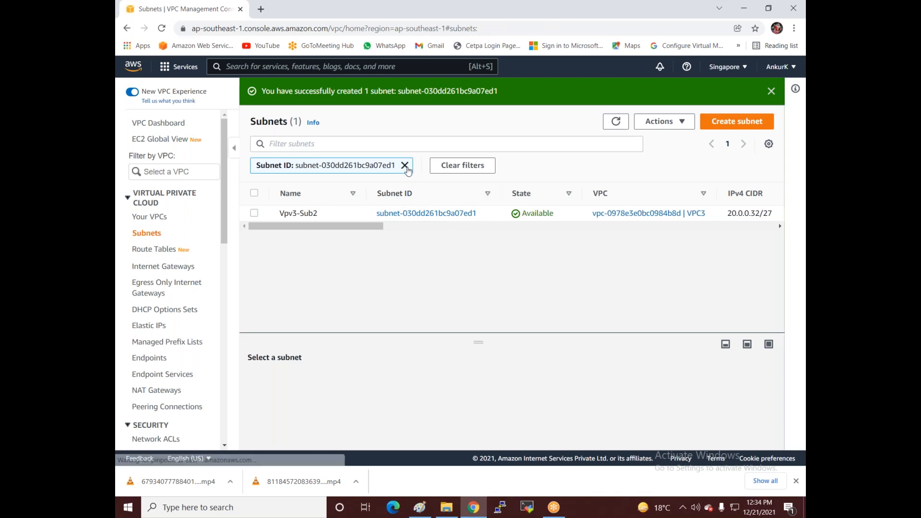
left_click(149, 250)
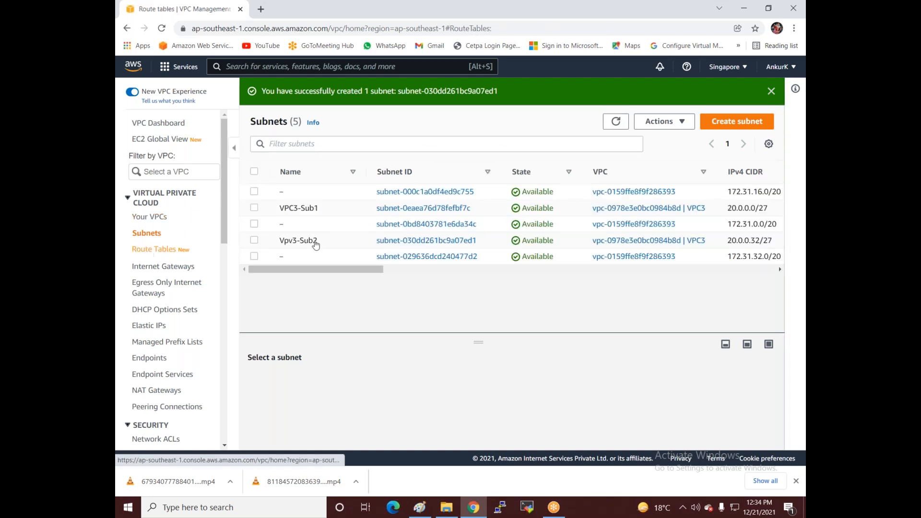
Step: Create a route table named VPC3-Public in VPC3
left_click(731, 95)
left_click(225, 236)
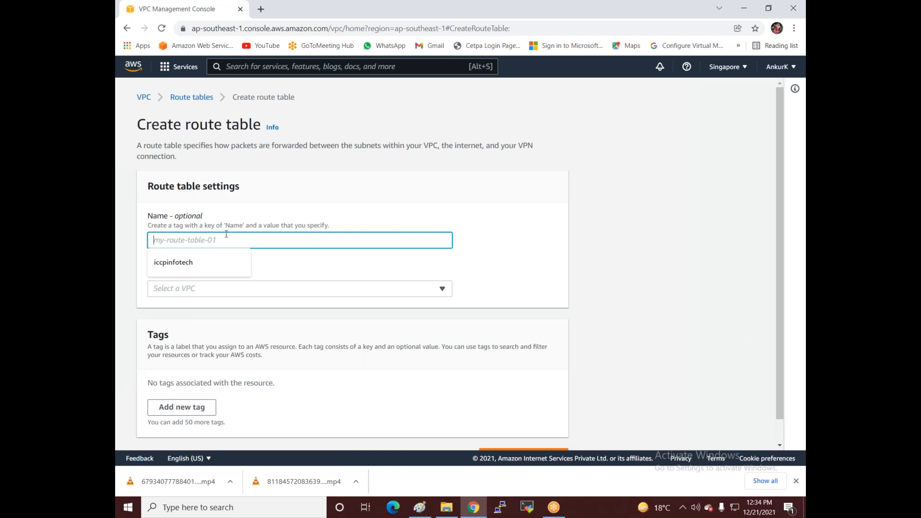
type("VPC3-Public")
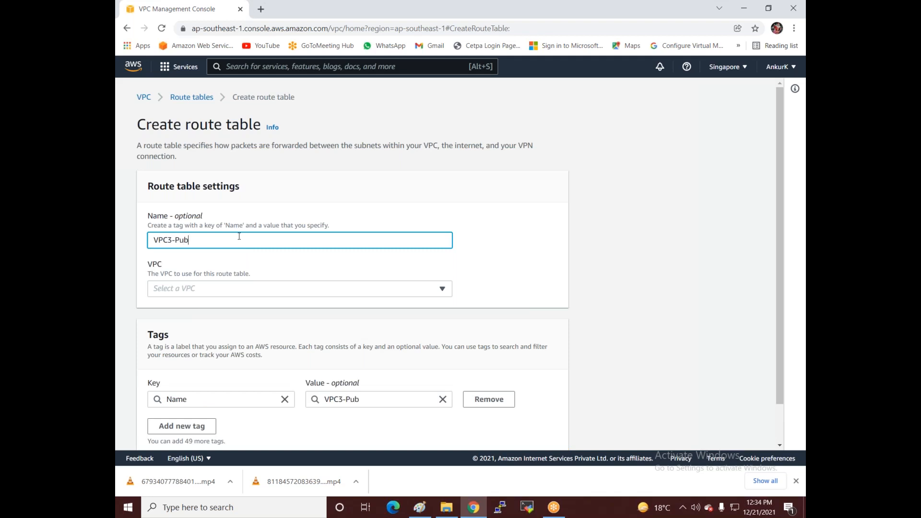
left_click(276, 289)
left_click(246, 337)
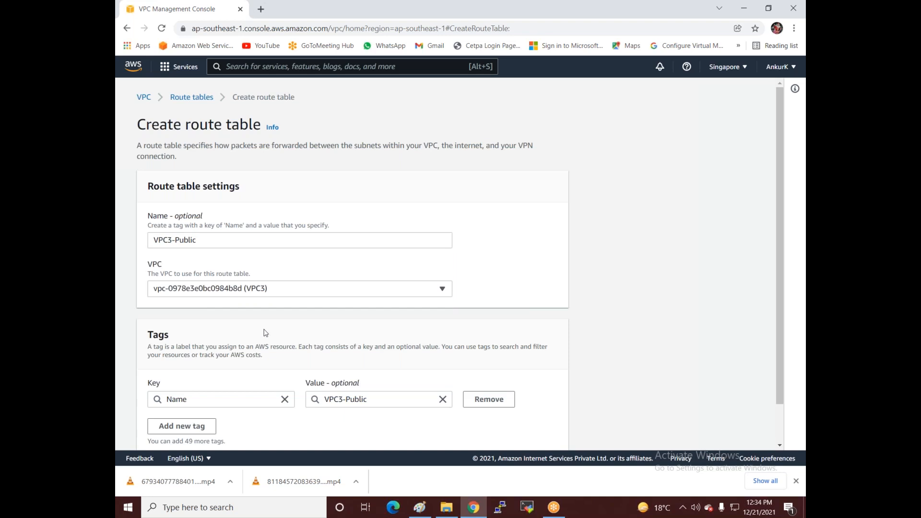
scroll(408, 374, "down", 1)
left_click(494, 432)
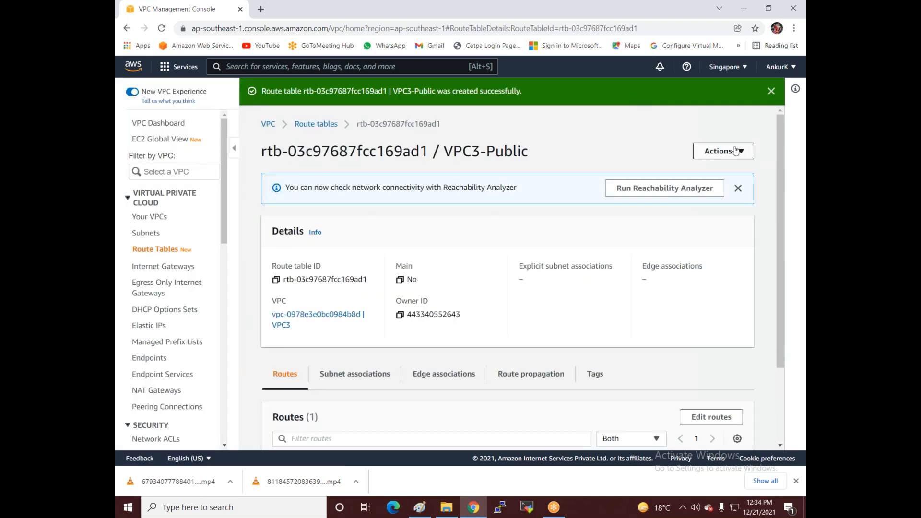
Step: Associate subnet VPC3-Sub1 with the VPC3-Public route table
left_click(720, 151)
left_click(694, 186)
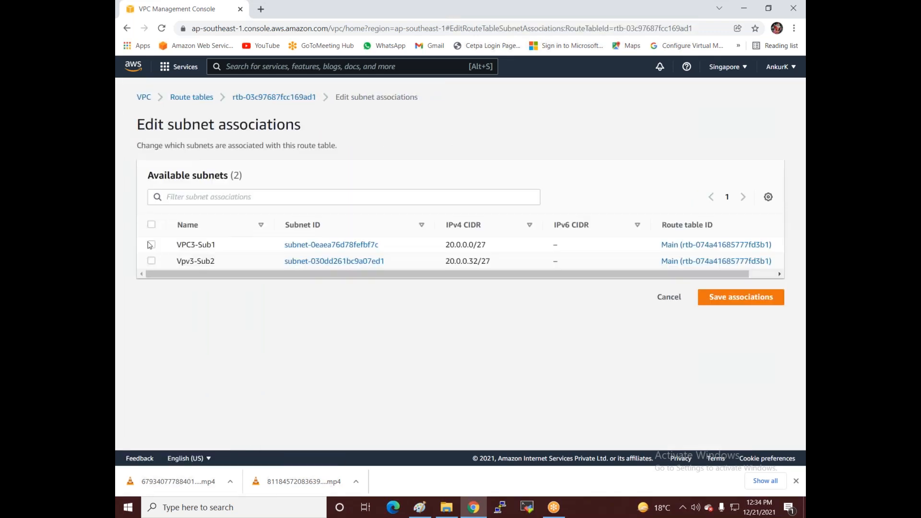
left_click(151, 245)
left_click(747, 386)
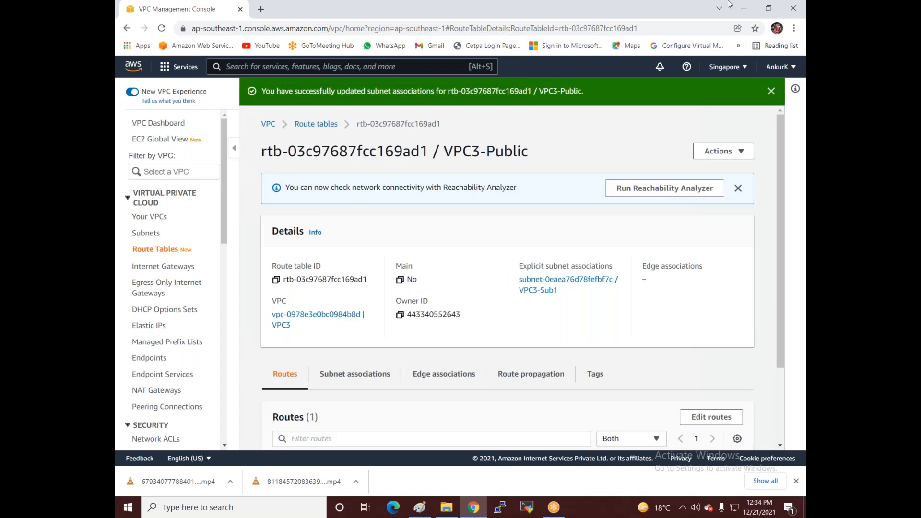
left_click(155, 251)
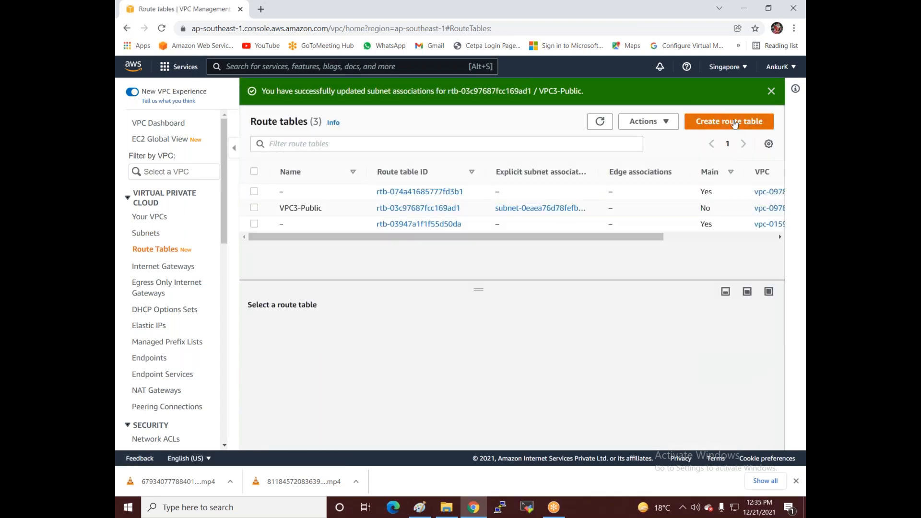
Step: Create a route table named VPC3-Private in VPC3
left_click(732, 120)
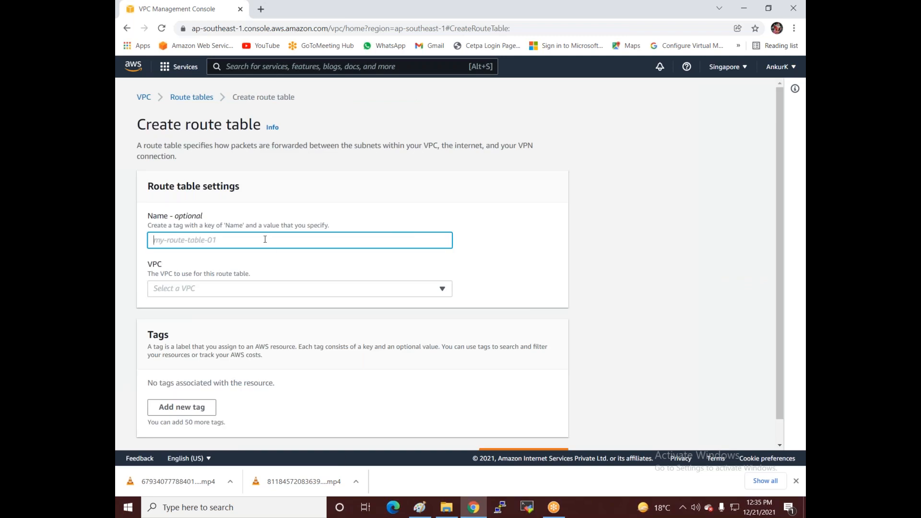
type("VPC")
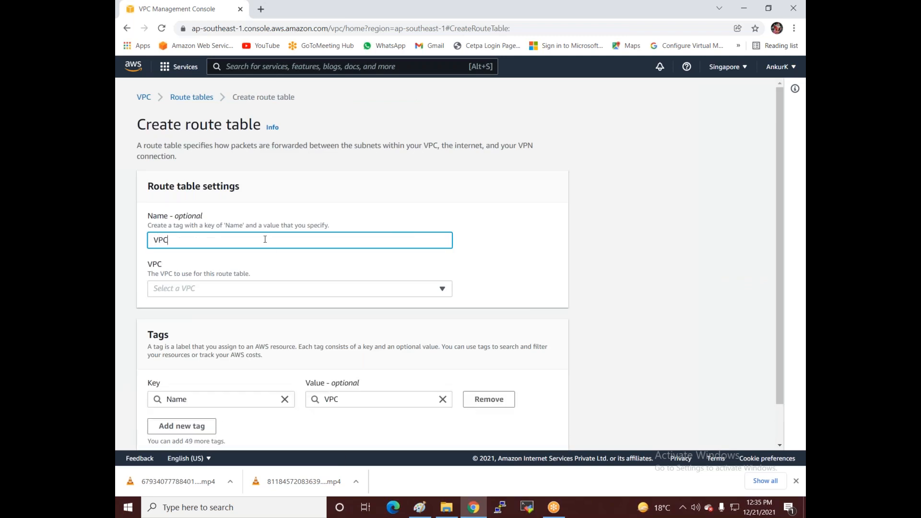
type("-")
key("BackSpace")
type("3-Private")
left_click(255, 293)
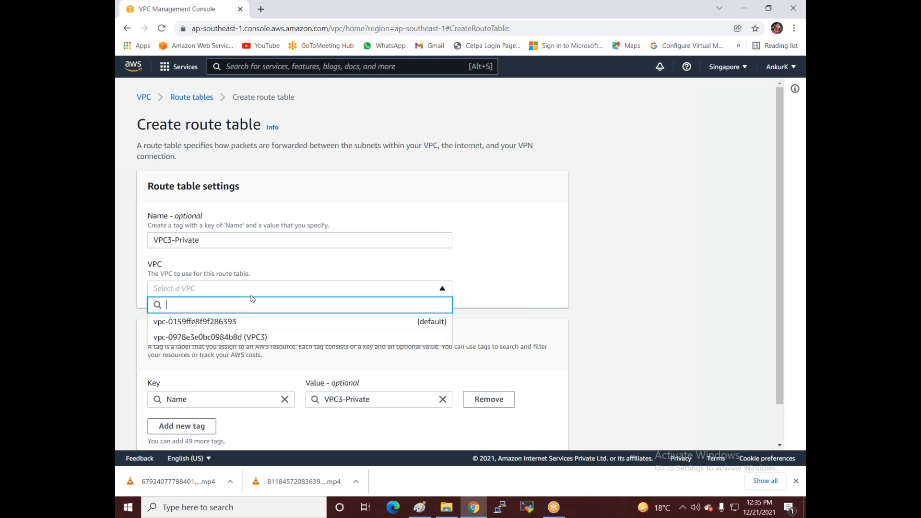
left_click(234, 338)
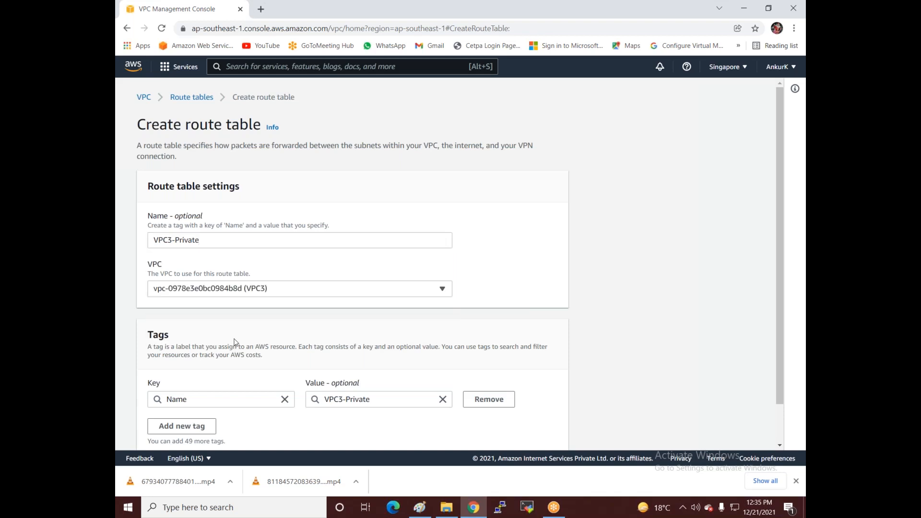
scroll(242, 339, "down", 1)
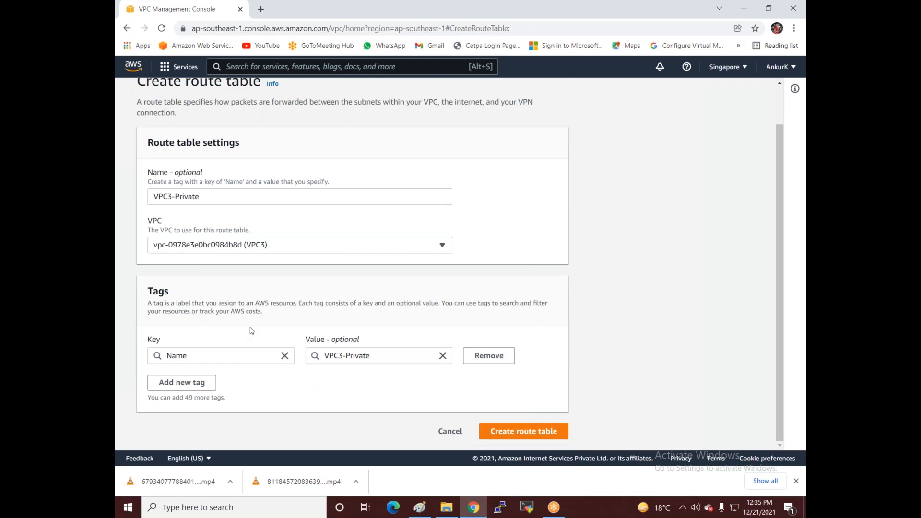
left_click(527, 438)
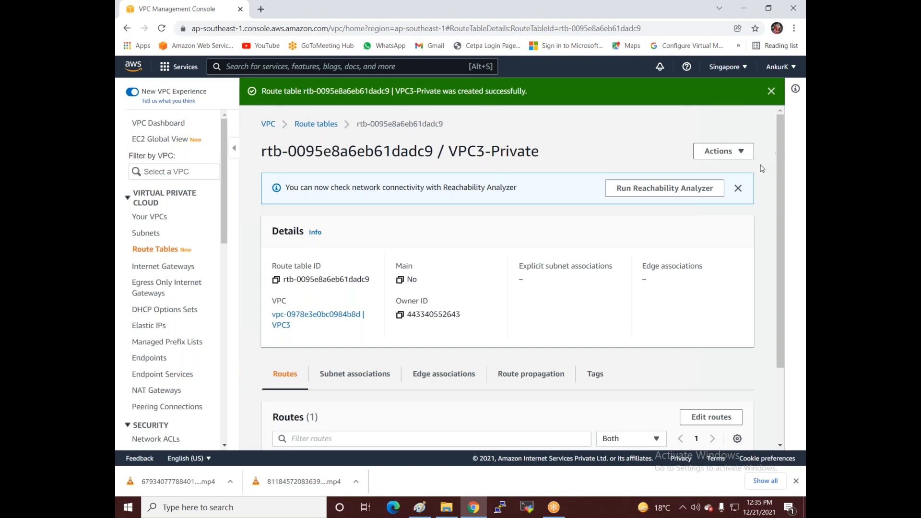
Step: Associate subnet Vpv3-Sub2 with the VPC3-Private route table
left_click(743, 153)
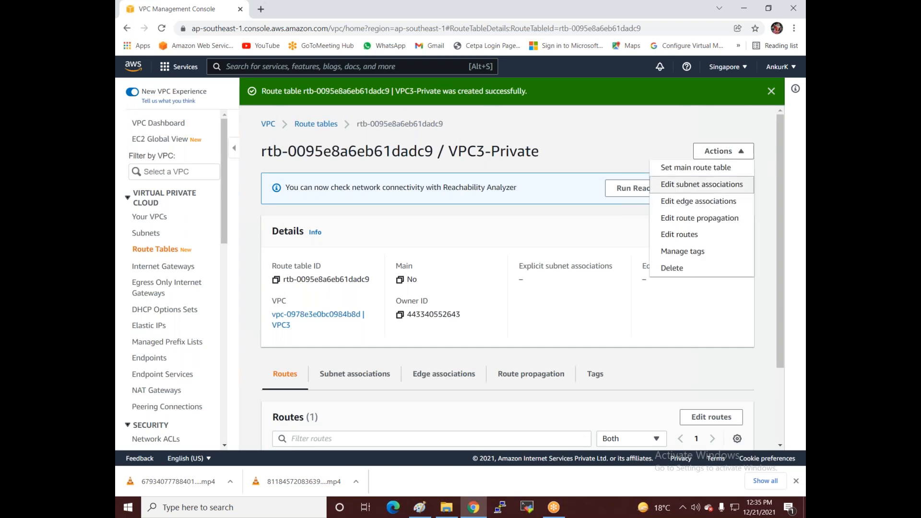
left_click(684, 186)
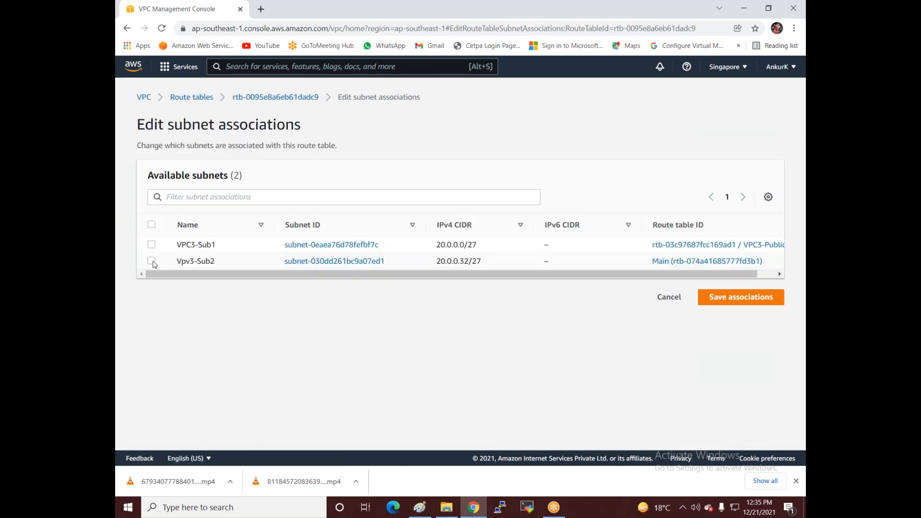
left_click(153, 262)
left_click(724, 384)
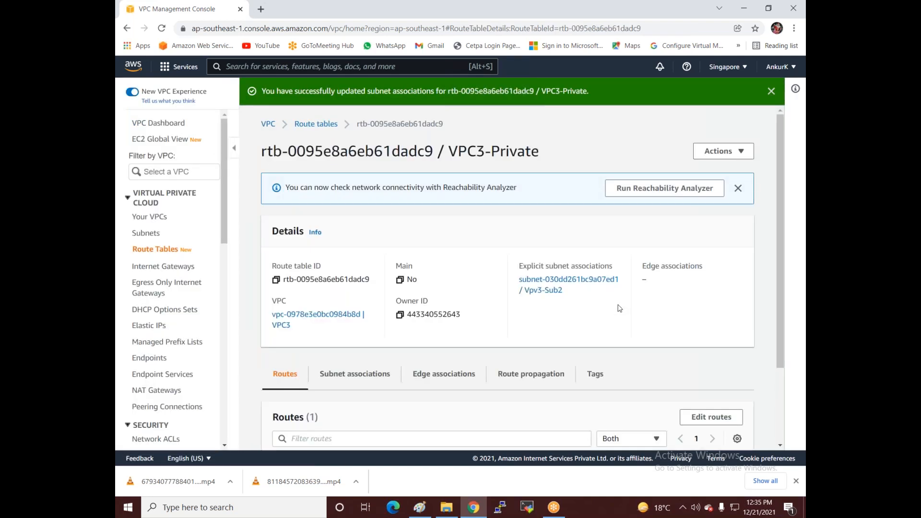
left_click(163, 267)
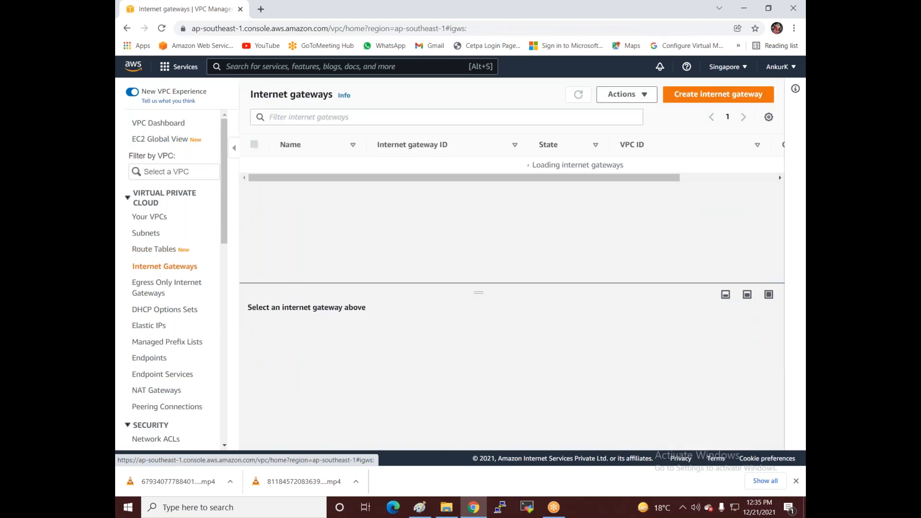
Step: Create an internet gateway named VPC1-IG
left_click(717, 94)
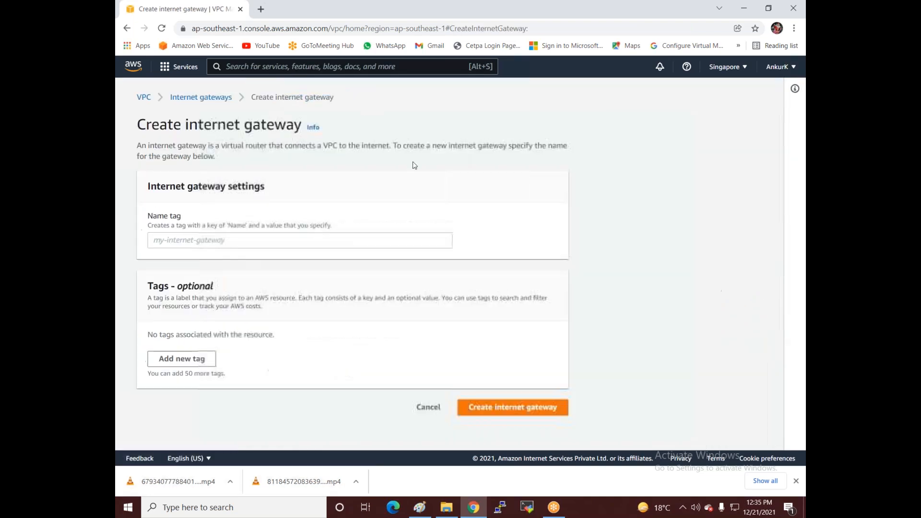
left_click(259, 240)
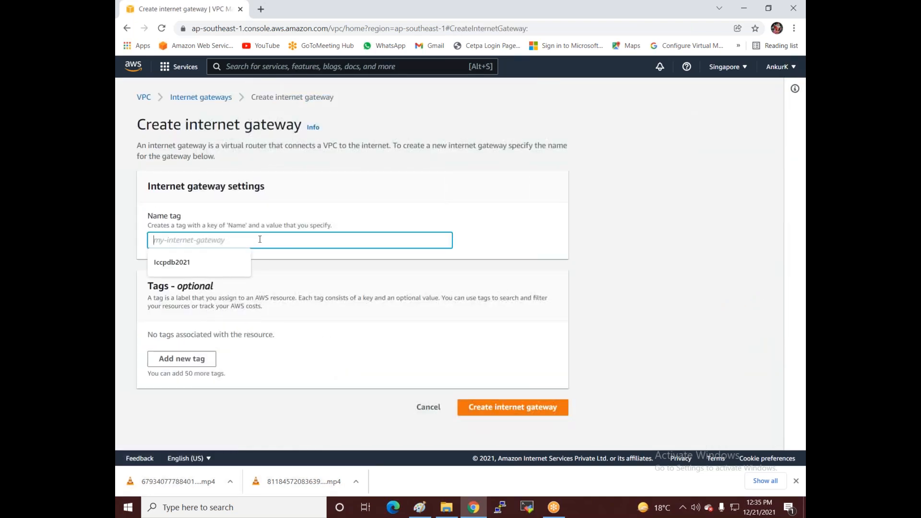
type("VPC1-IG")
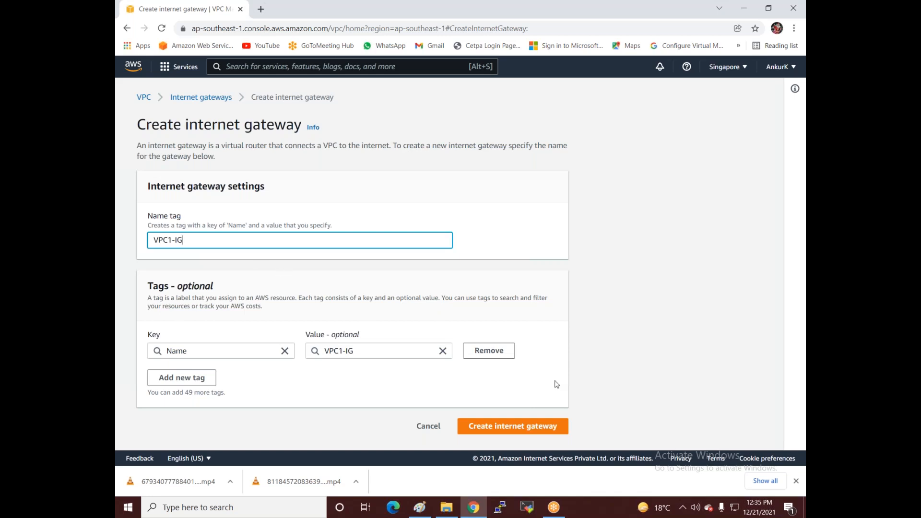
left_click(496, 429)
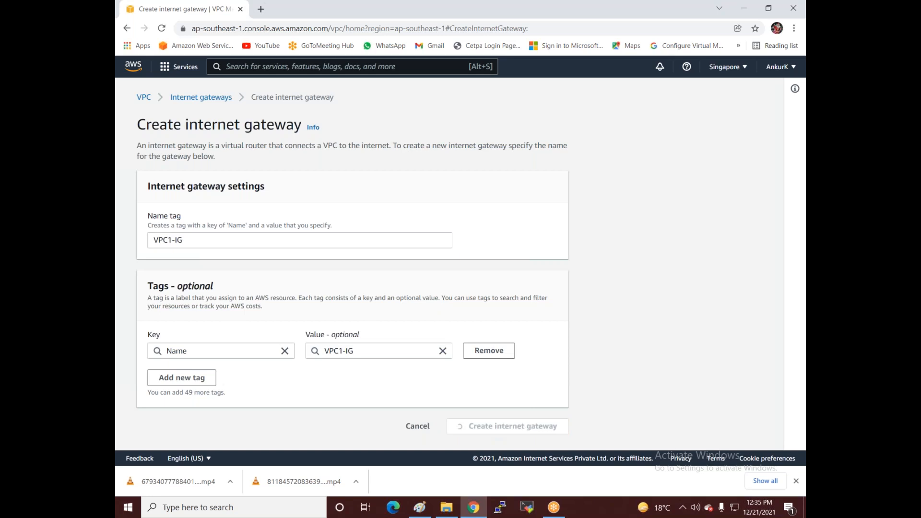
Step: Attach VPC1-IG to vpc-0978e3e0bc0984b8d
left_click(732, 162)
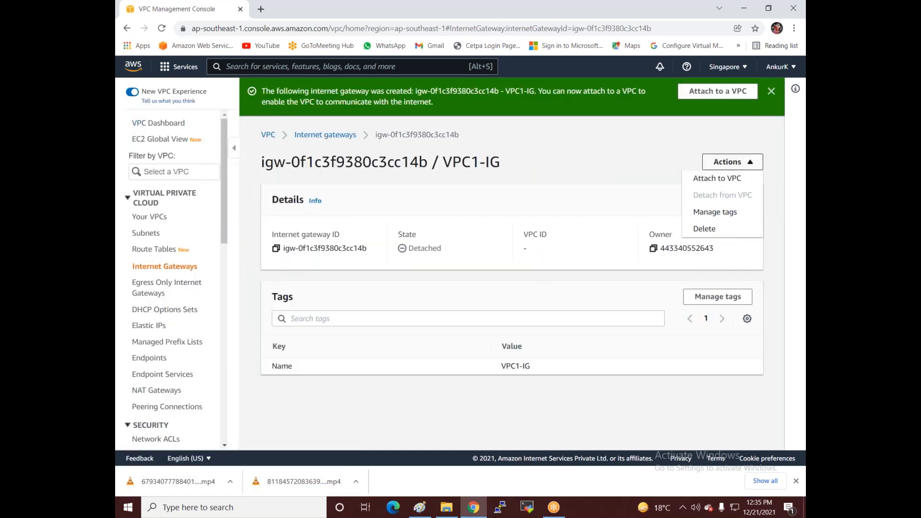
left_click(719, 182)
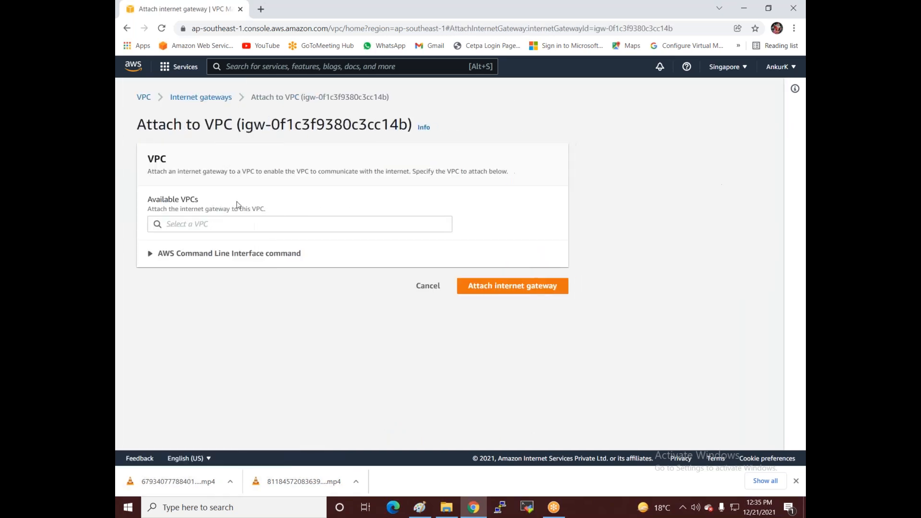
left_click(234, 225)
left_click(219, 241)
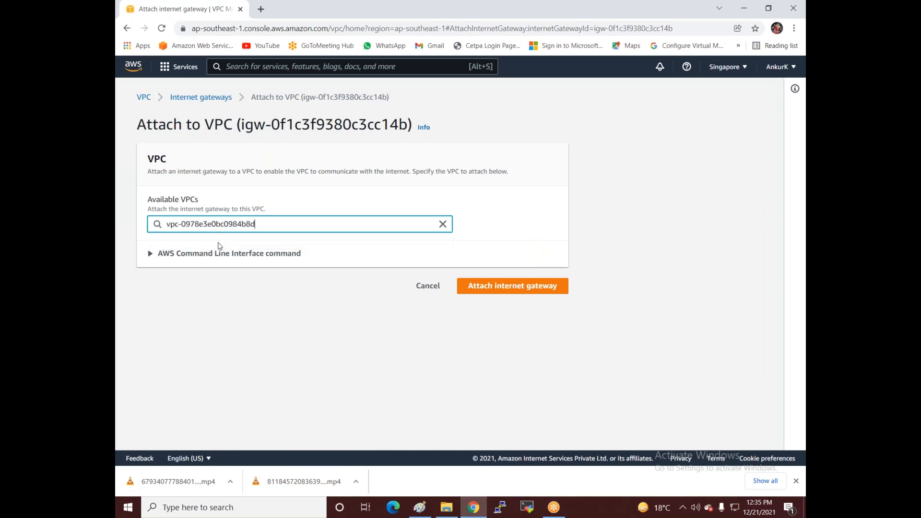
left_click(491, 283)
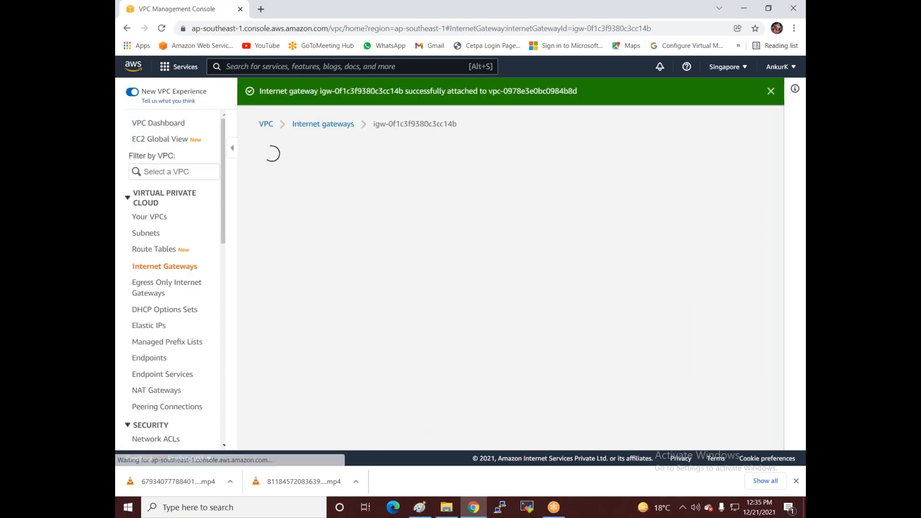
Step: Select the VPC3-Public route table and view its routes
left_click(145, 250)
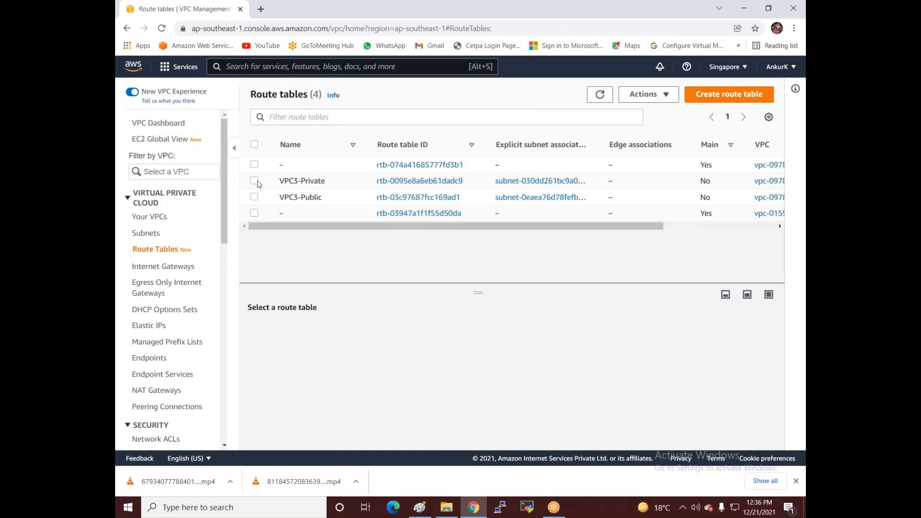
left_click(255, 181)
left_click(254, 181)
left_click(254, 198)
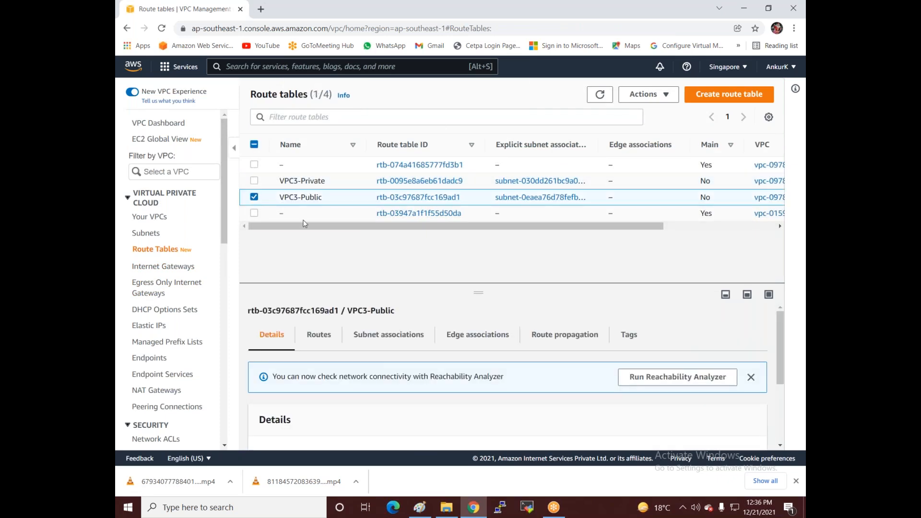
left_click(320, 338)
scroll(428, 307, "down", 2)
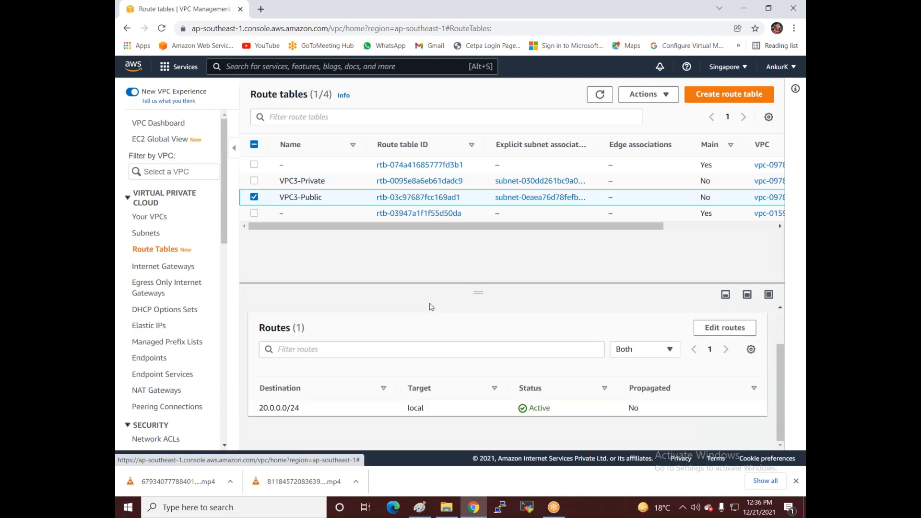
scroll(427, 307, "up", 2)
Step: Add and save a 0.0.0.0/0 route targeting the VPC1-IG internet gateway
left_click(715, 378)
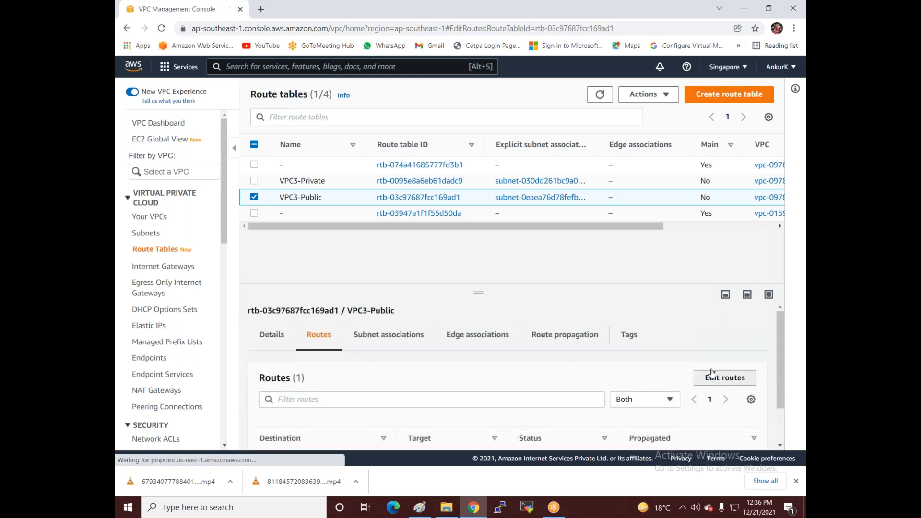
left_click(181, 228)
left_click(182, 222)
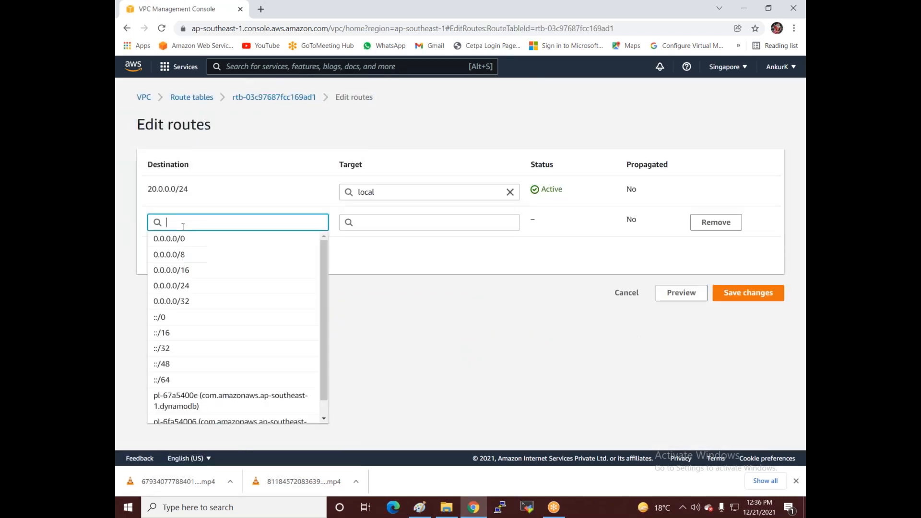
left_click(189, 240)
left_click(411, 222)
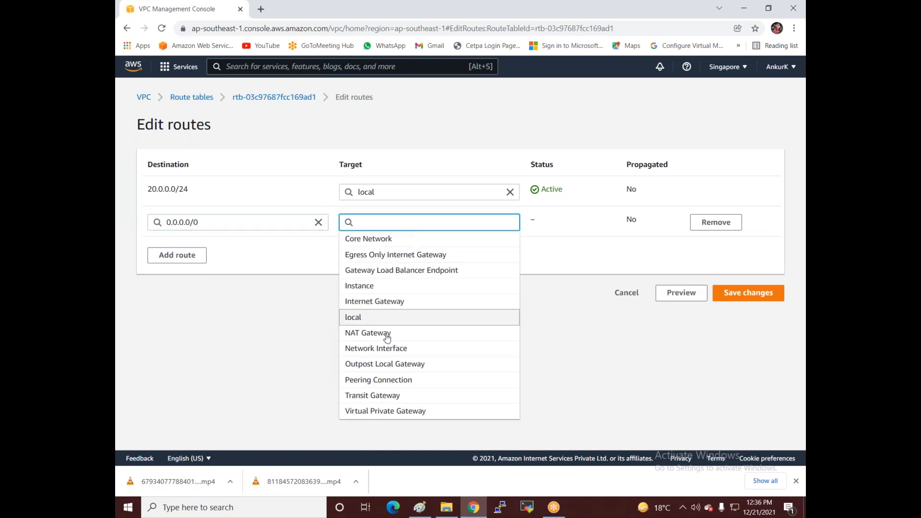
type("igw-")
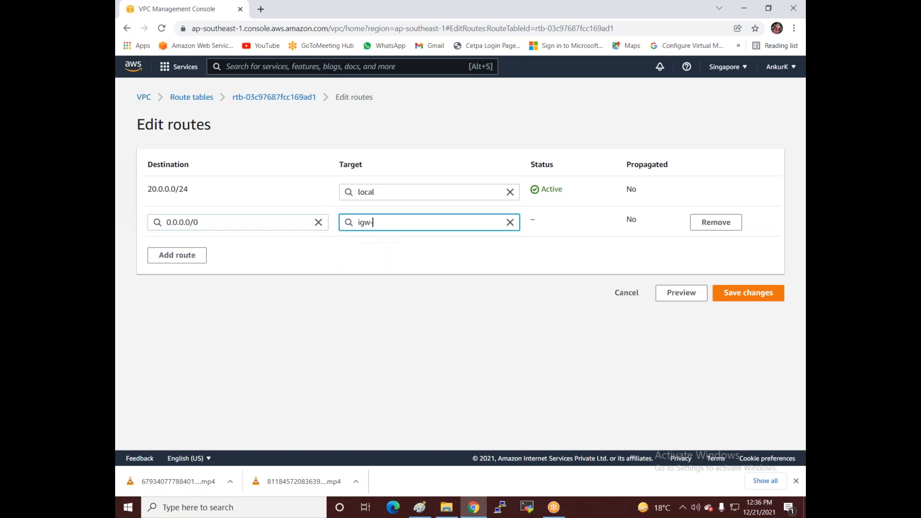
left_click(404, 239)
left_click(748, 298)
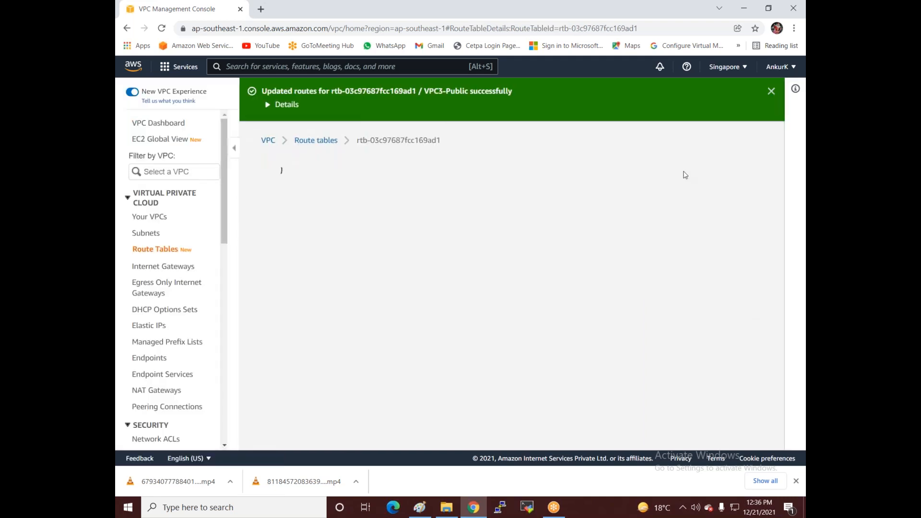
left_click(425, 506)
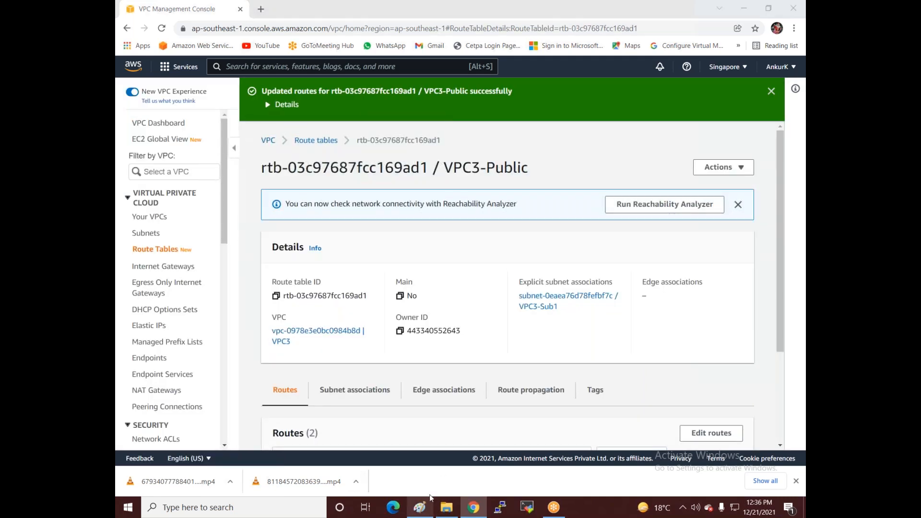
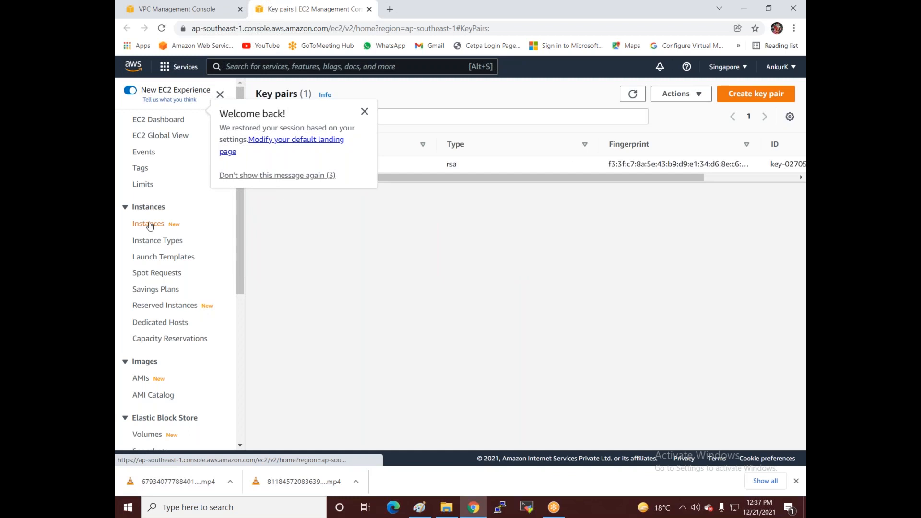
Step: Start a new instance launch with the Windows Server 2012 R2 Base image on t2.micro
left_click(148, 224)
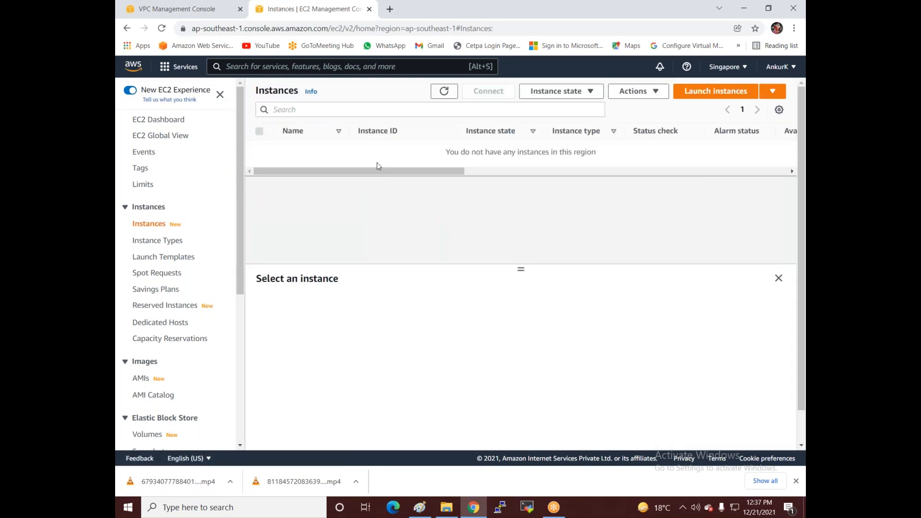
left_click(719, 94)
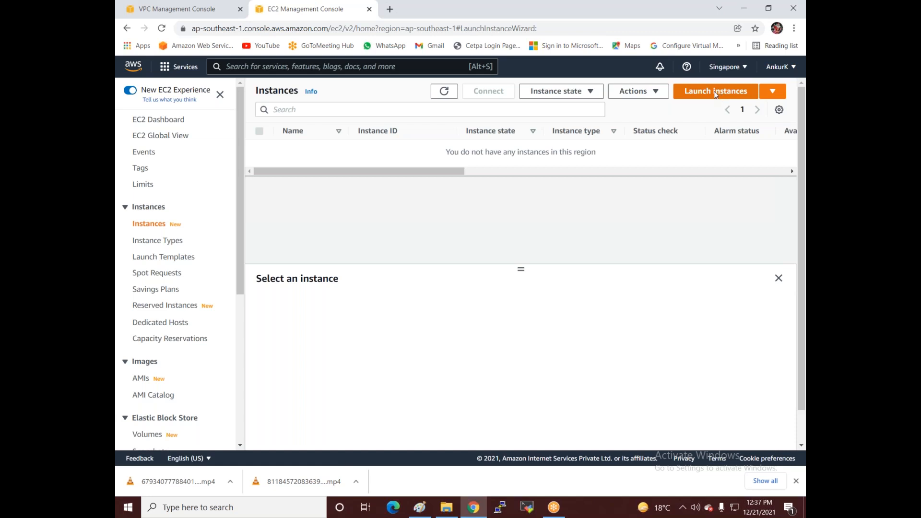
left_click(149, 164)
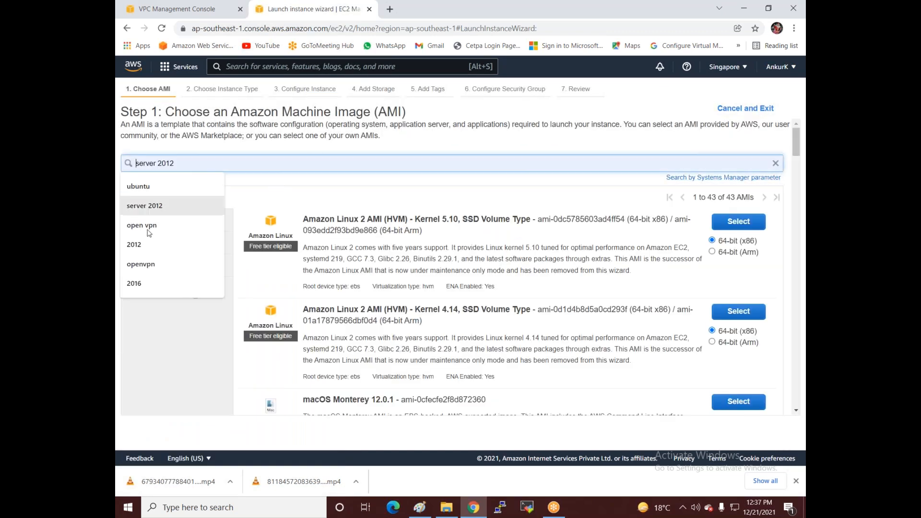
left_click(149, 210)
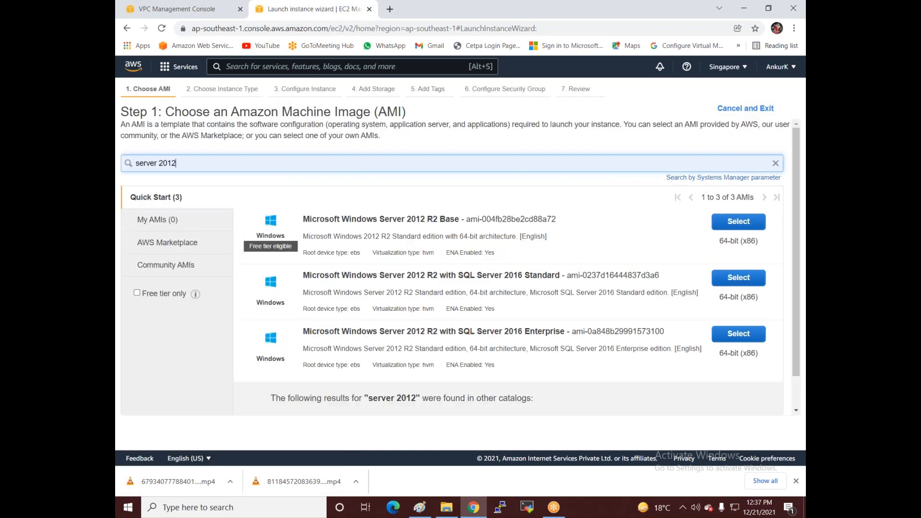
left_click(732, 223)
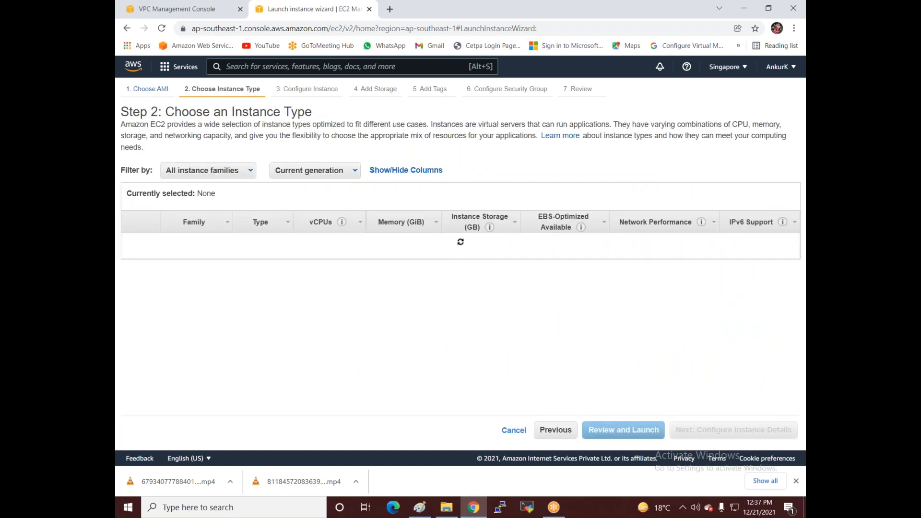
left_click(685, 432)
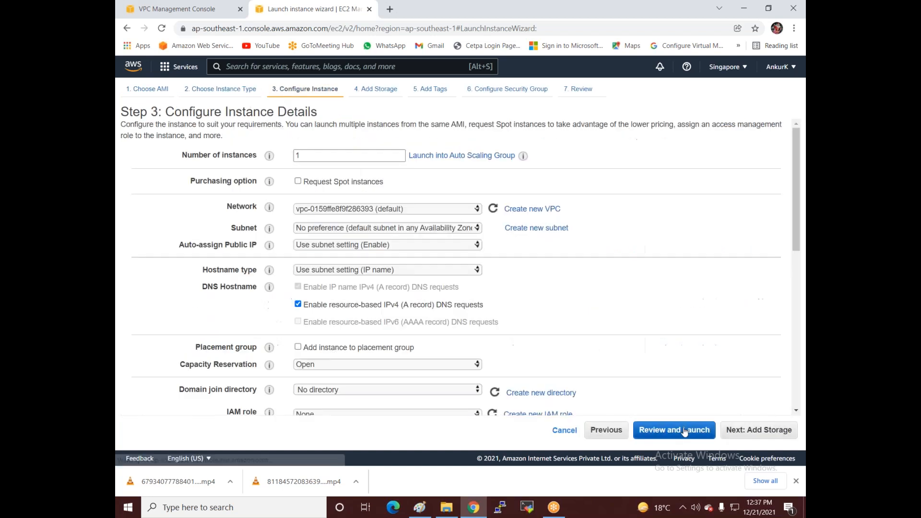
Step: Place the instance in network VPC3, subnet VPC3-Sub1, and continue to storage
left_click(393, 214)
left_click(394, 228)
left_click(394, 228)
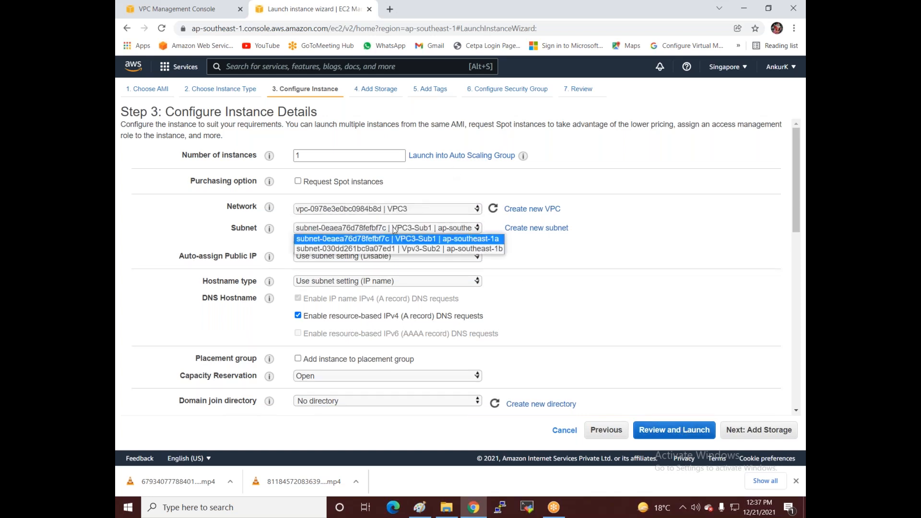
left_click(394, 239)
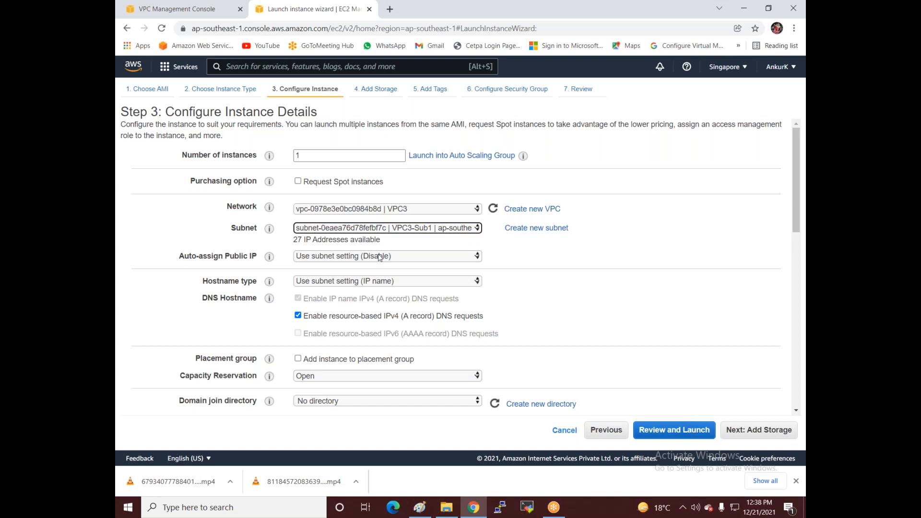
left_click(735, 430)
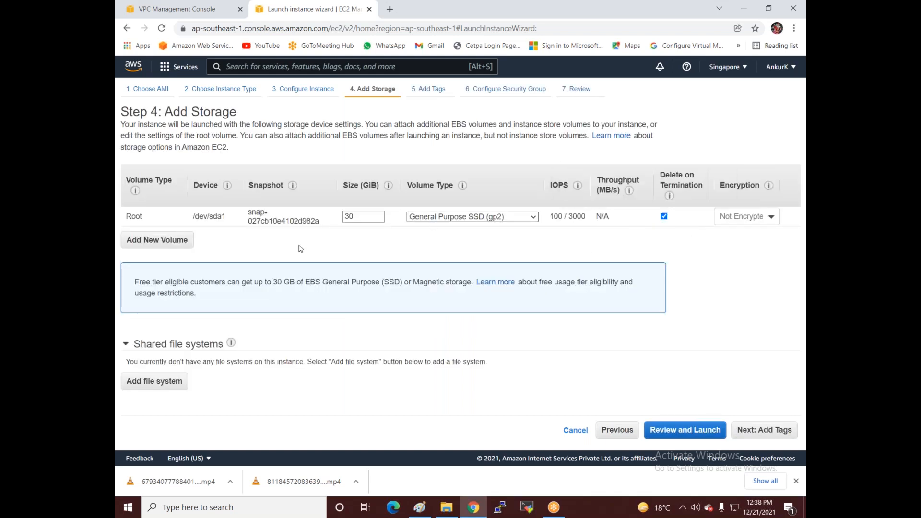
Step: Tag the instance with Name 'Singapore' and allow RDP from Anywhere
left_click(748, 432)
left_click(504, 229)
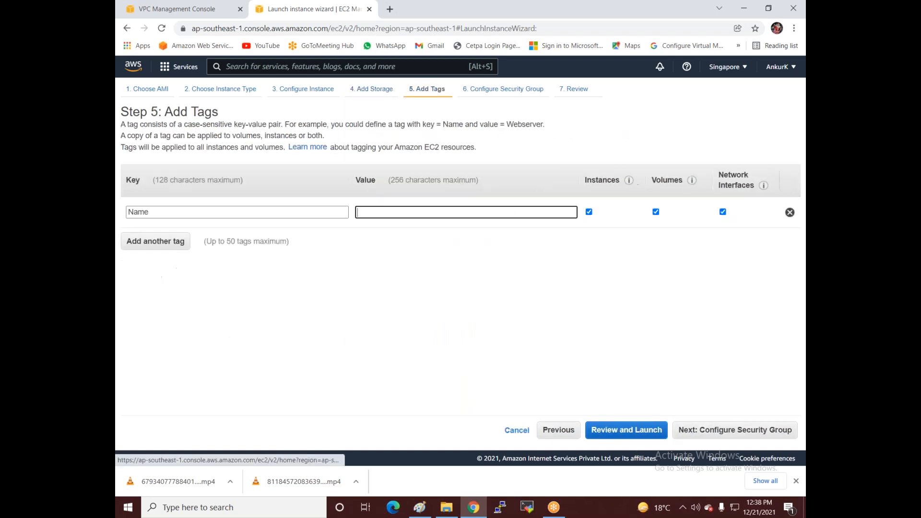
type("Si")
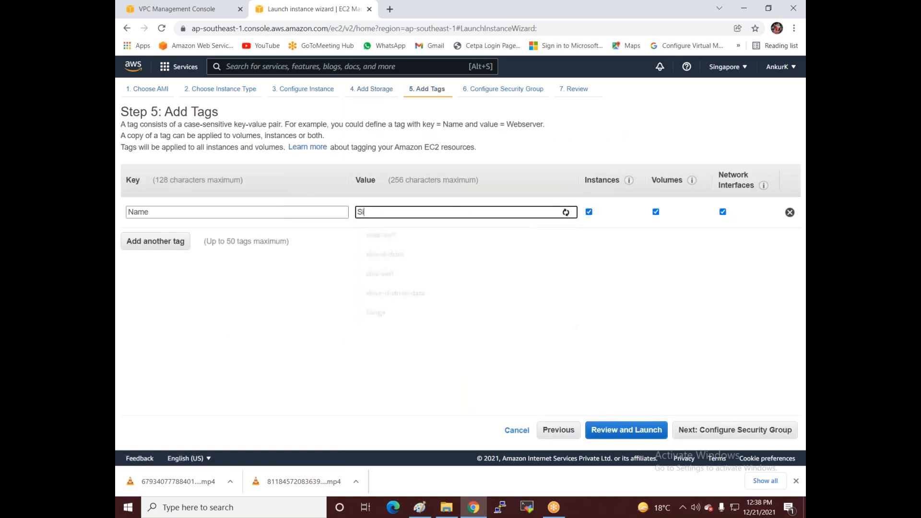
type("ngapore")
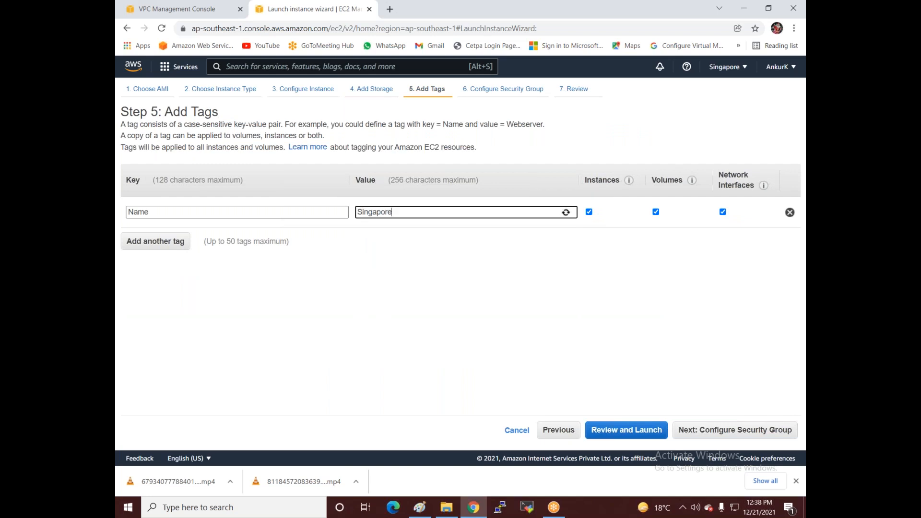
left_click(705, 431)
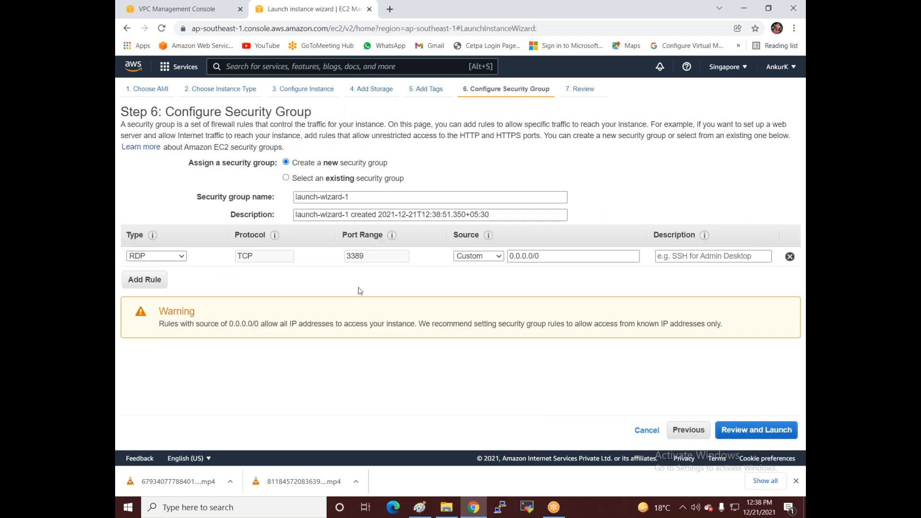
left_click(478, 257)
left_click(475, 277)
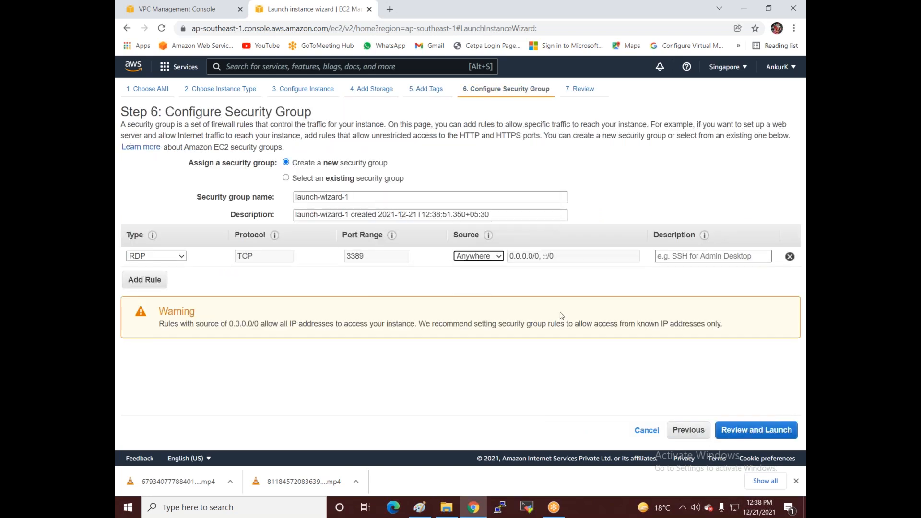
left_click(752, 430)
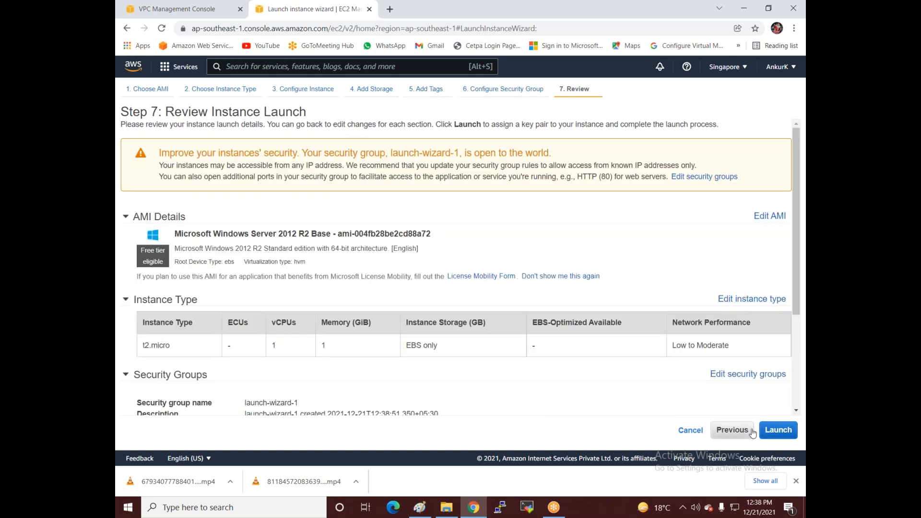
Step: Launch the instance with the existing windows-sing key pair and view the instances list
left_click(776, 431)
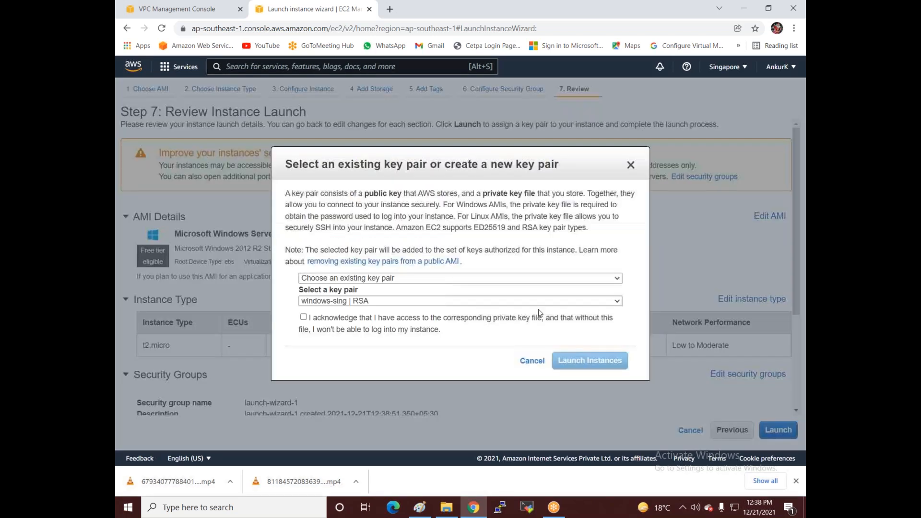
left_click(339, 302)
left_click(339, 302)
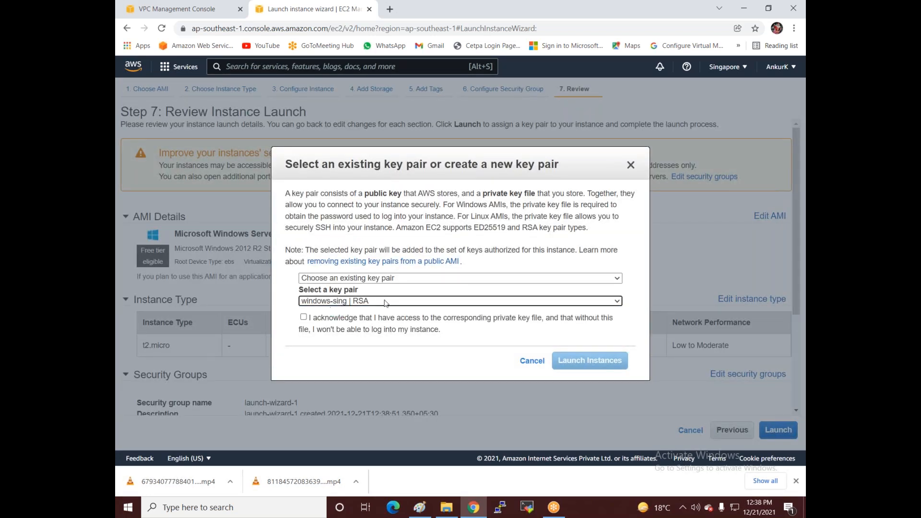
left_click(304, 317)
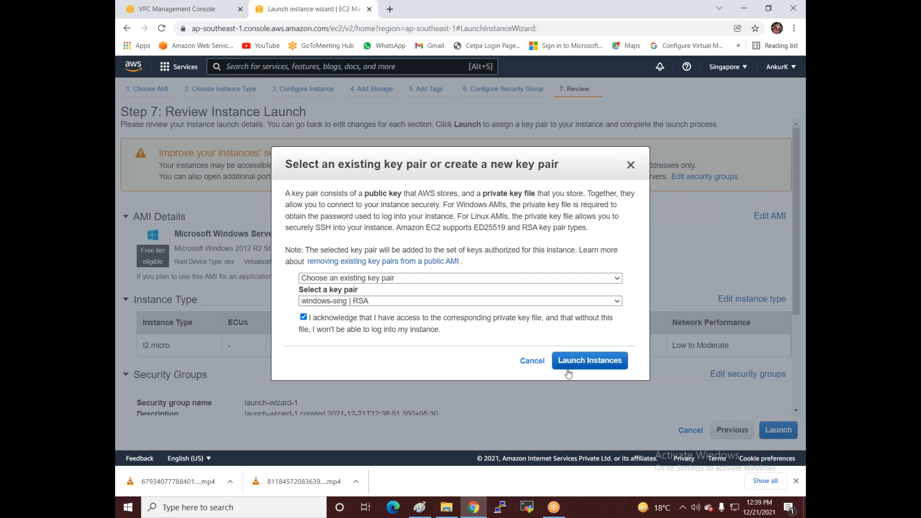
left_click(588, 366)
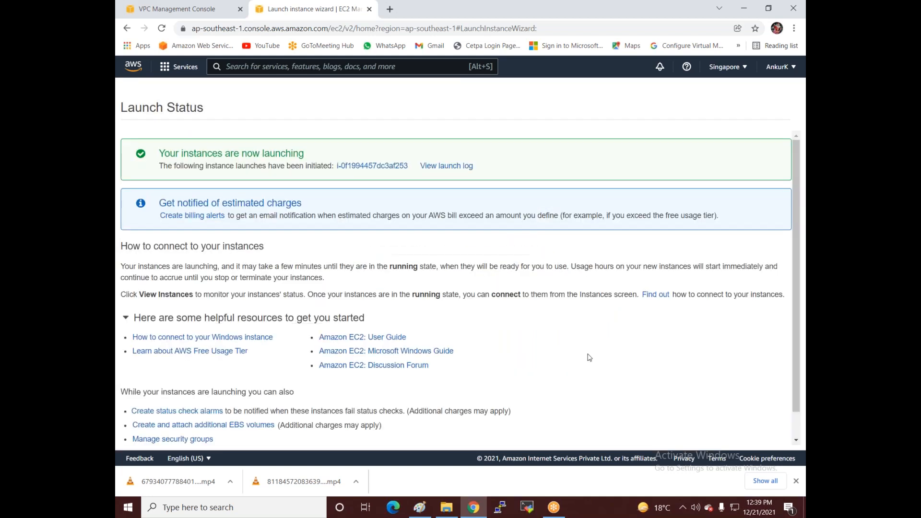
scroll(721, 420, "down", 2)
left_click(756, 434)
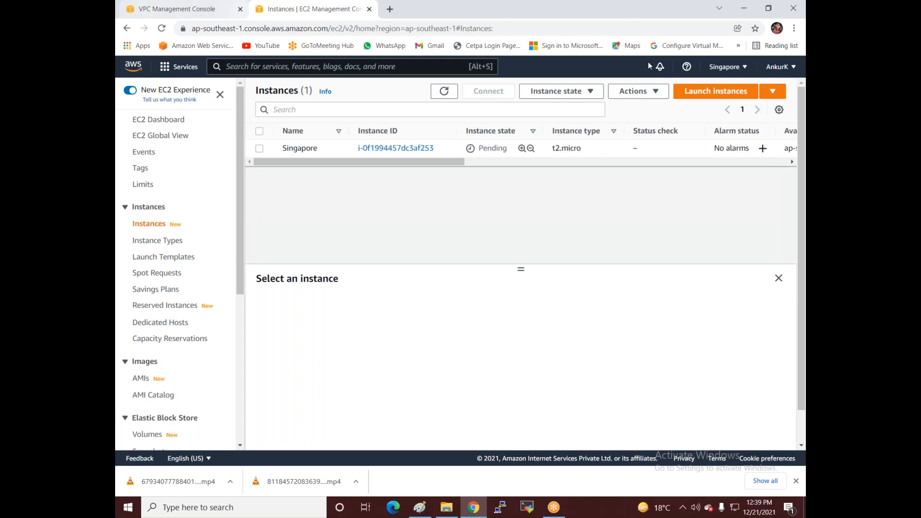
Step: Open the EC2 console in a new browser tab from the VPC console tab
left_click(176, 9)
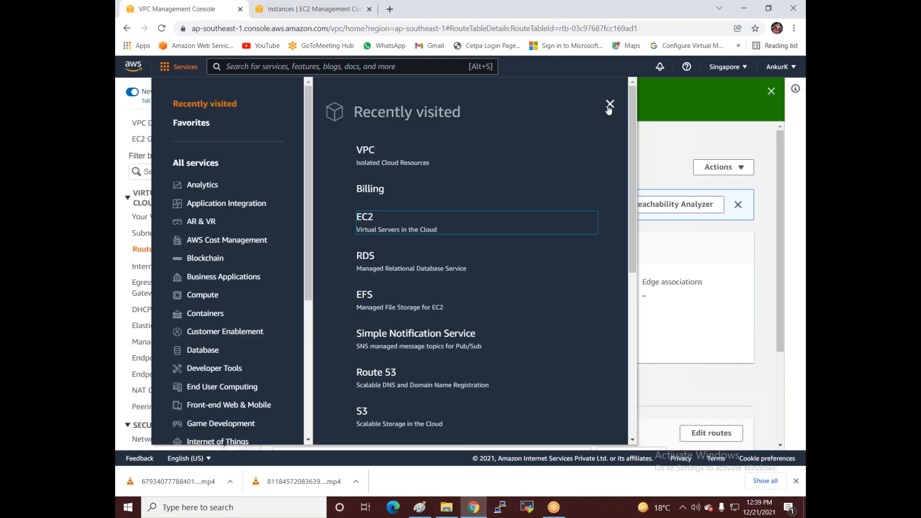
right_click(361, 219)
left_click(382, 225)
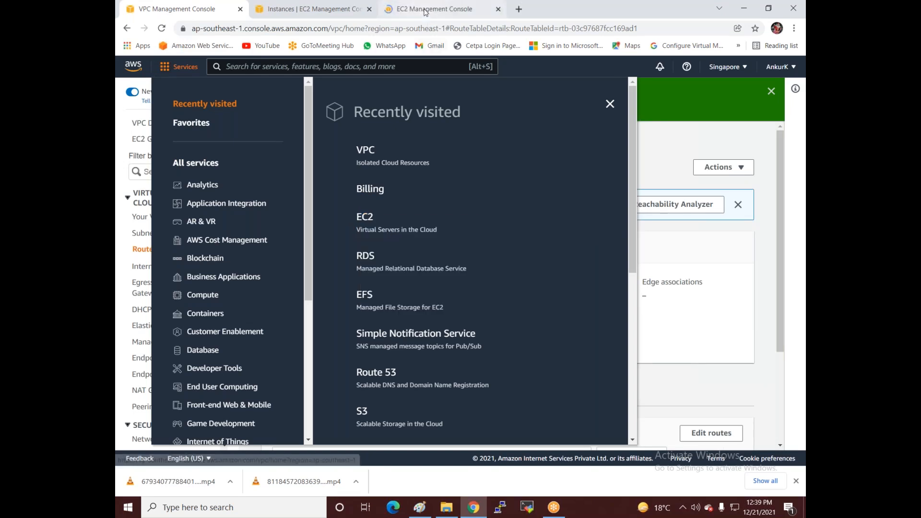
left_click(424, 10)
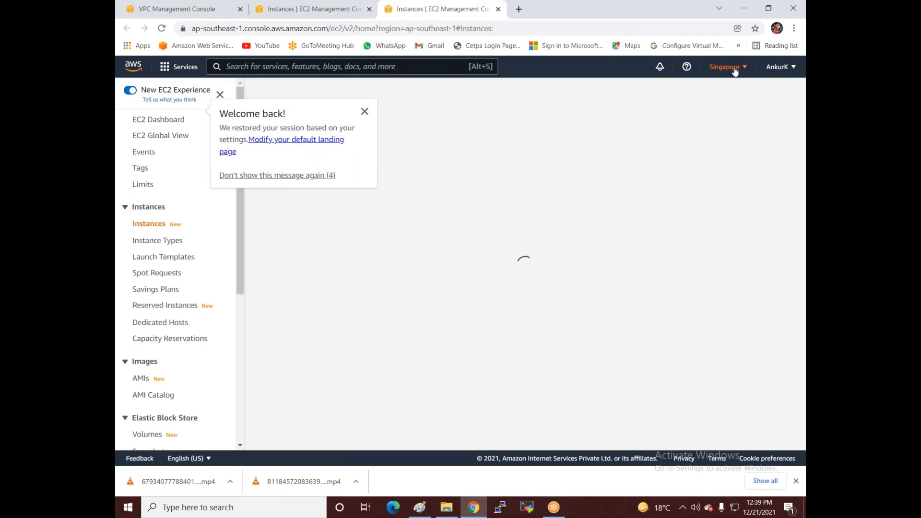
Step: Switch the region to Asia Pacific (Mumbai) and start a new instance launch
left_click(727, 67)
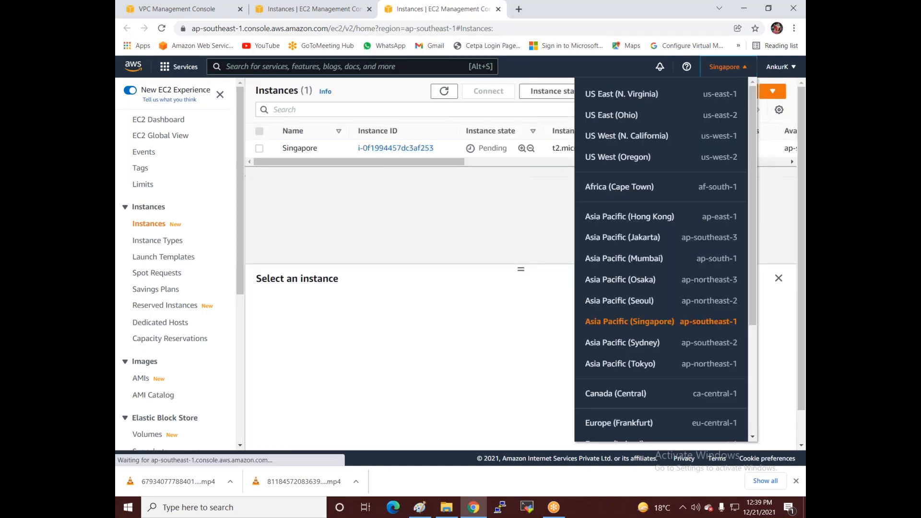
left_click(623, 262)
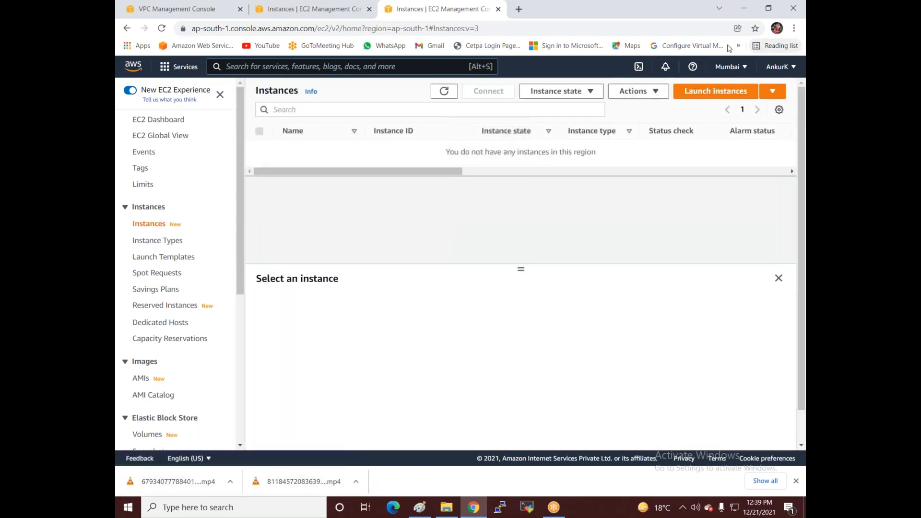
left_click(707, 92)
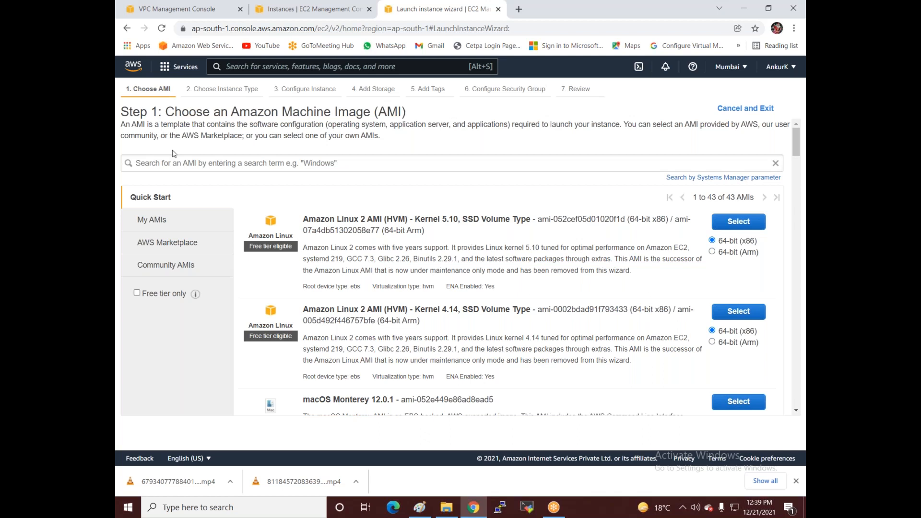
Step: Search 'server 2012' and choose Windows Server 2012 R2 Base on t2.micro
left_click(179, 163)
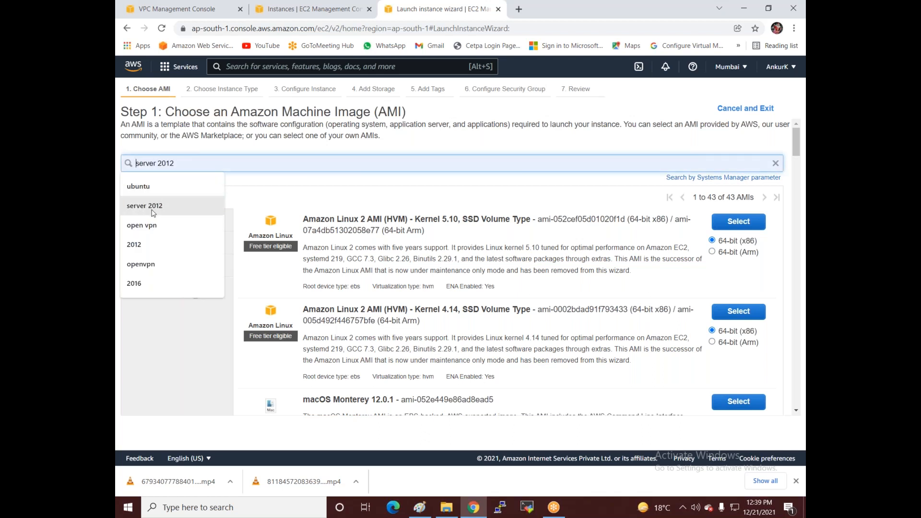
left_click(151, 211)
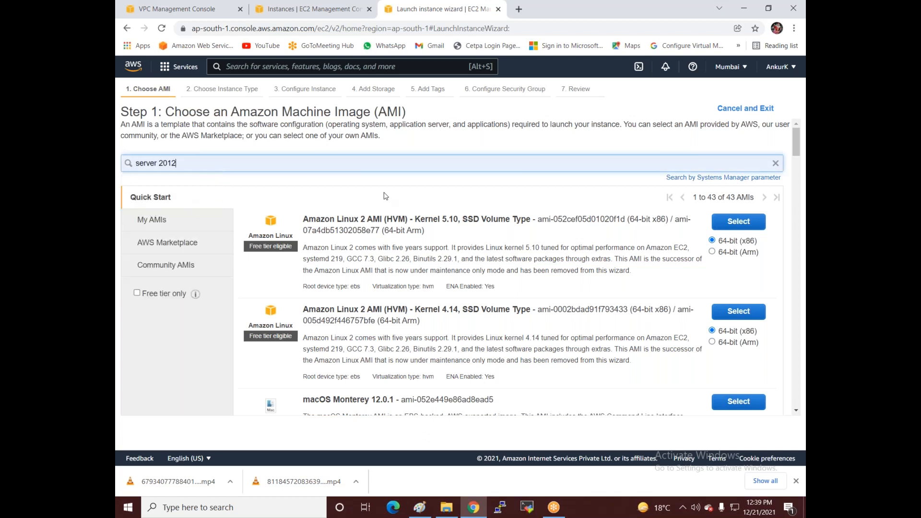
key("Return")
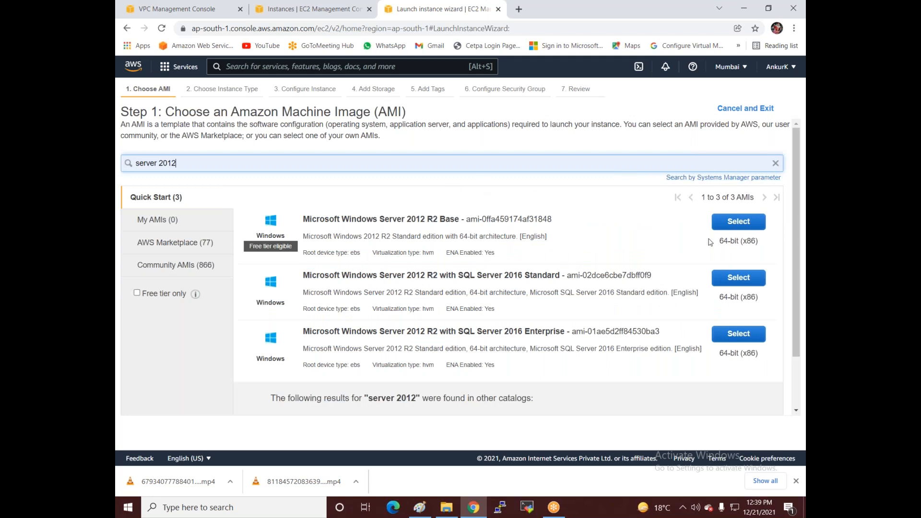
left_click(723, 226)
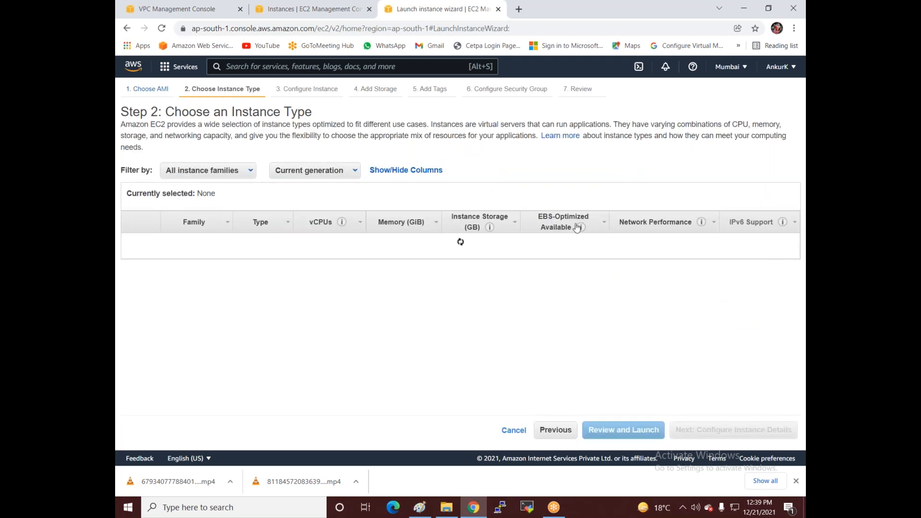
left_click(686, 434)
Step: Place the instance in VPC1, subnet VPC1-HR, with auto-assigned public IP enabled
left_click(390, 209)
left_click(387, 230)
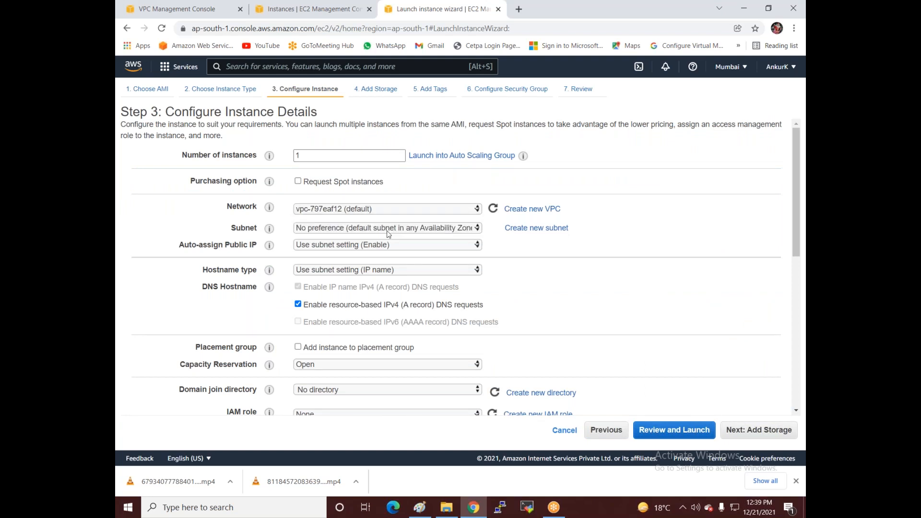
left_click(382, 230)
left_click(395, 252)
left_click(385, 258)
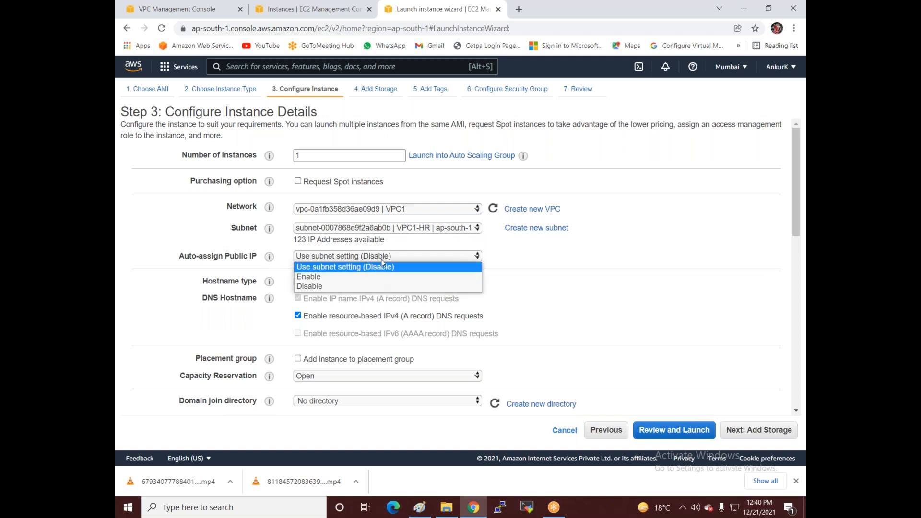
left_click(343, 280)
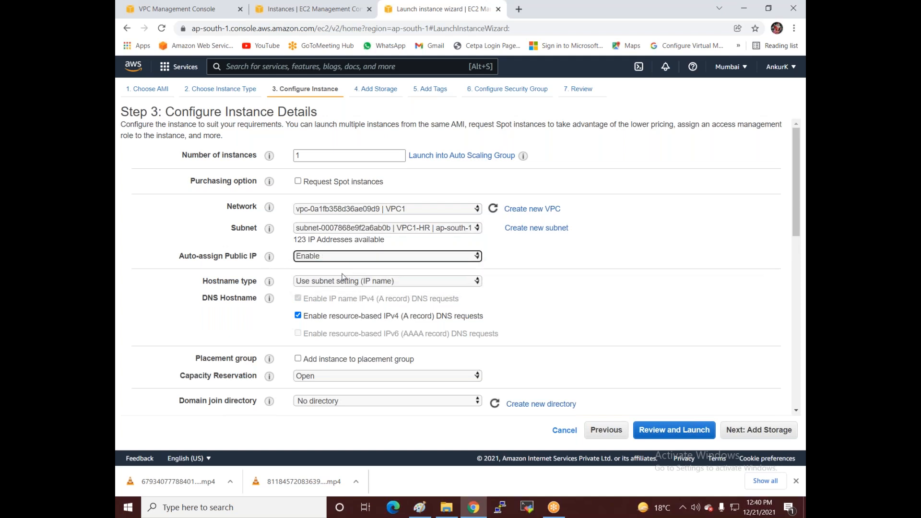
left_click(735, 430)
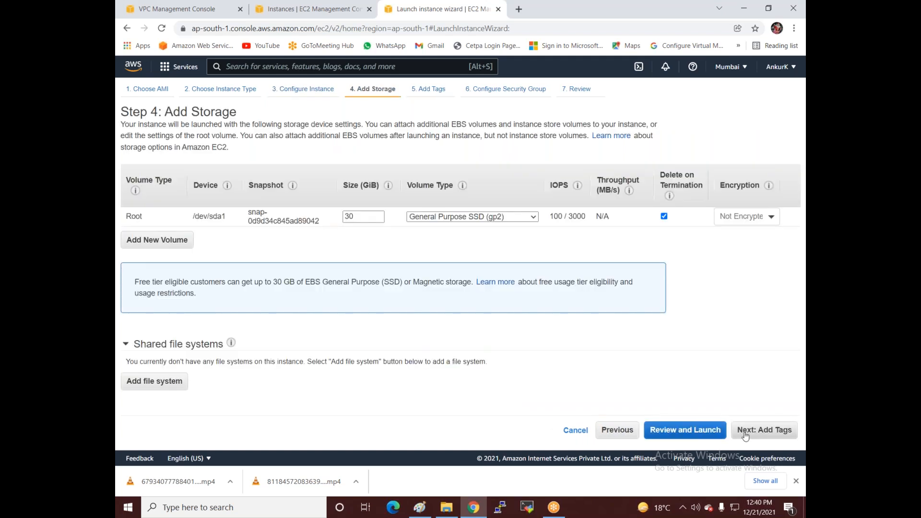
Step: Tag the instance with Name 'HR-mumbai' and allow RDP from Anywhere
left_click(745, 434)
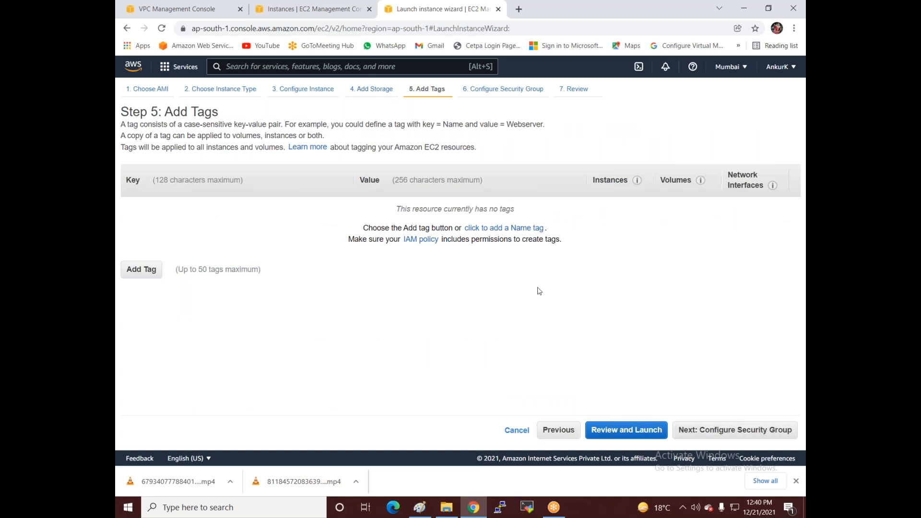
left_click(516, 230)
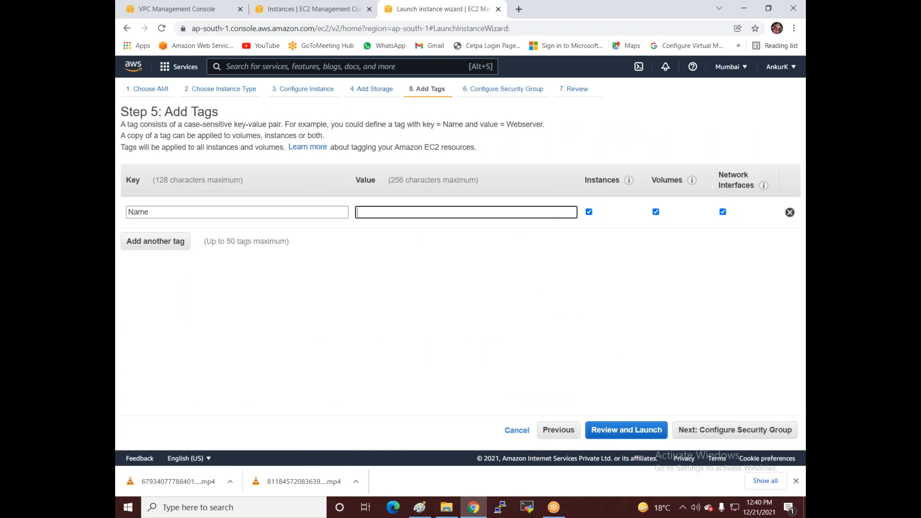
type("HR")
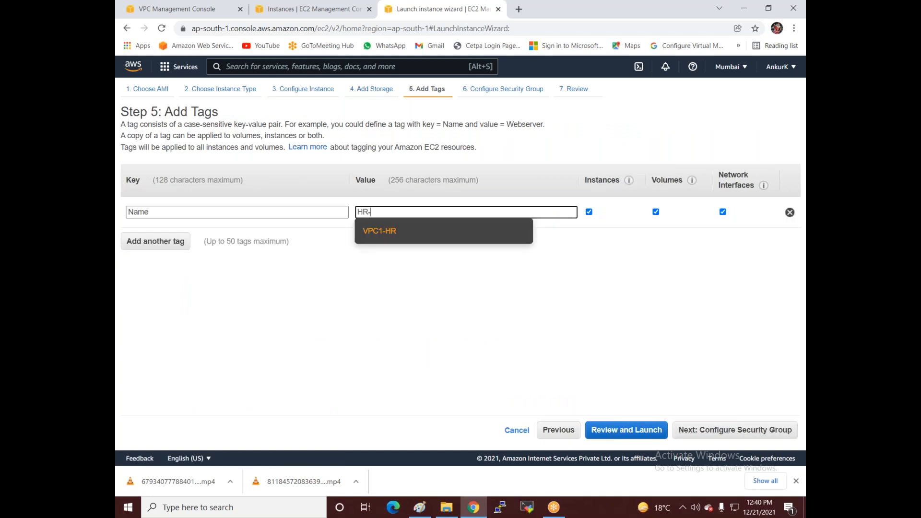
type("-mumbai")
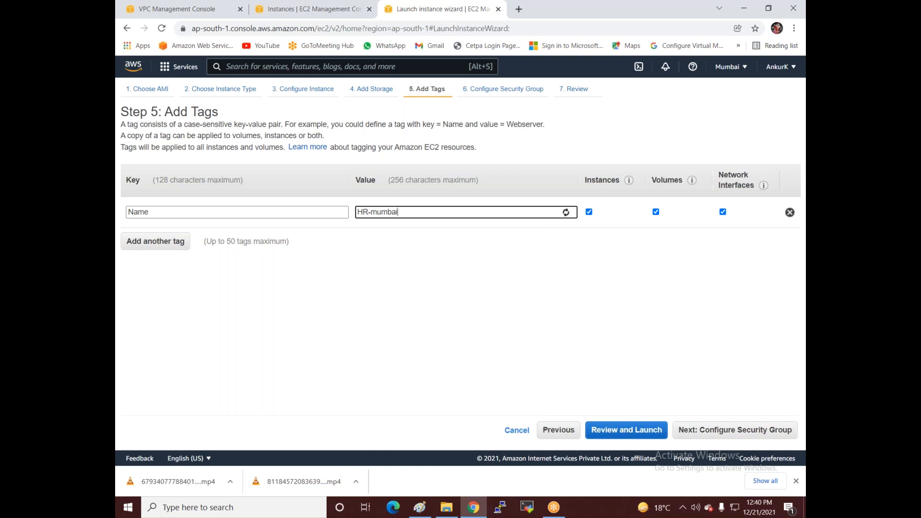
left_click(688, 430)
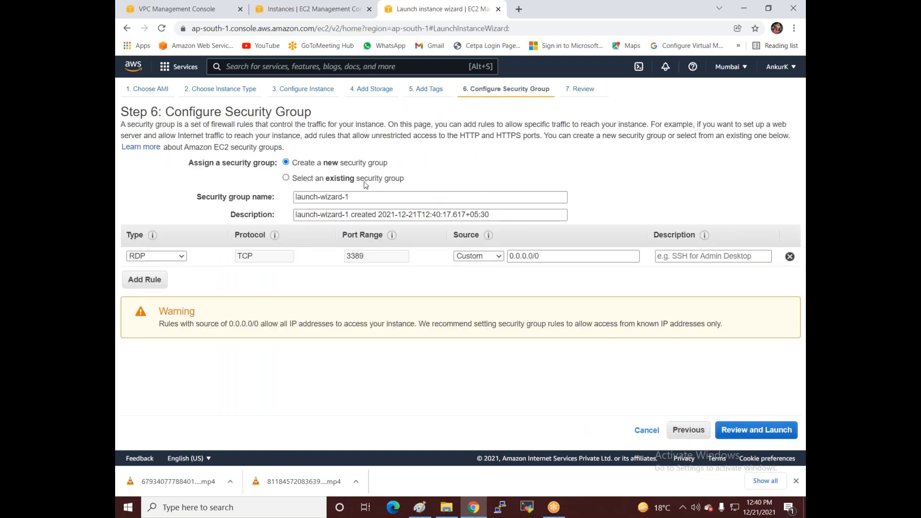
left_click(475, 257)
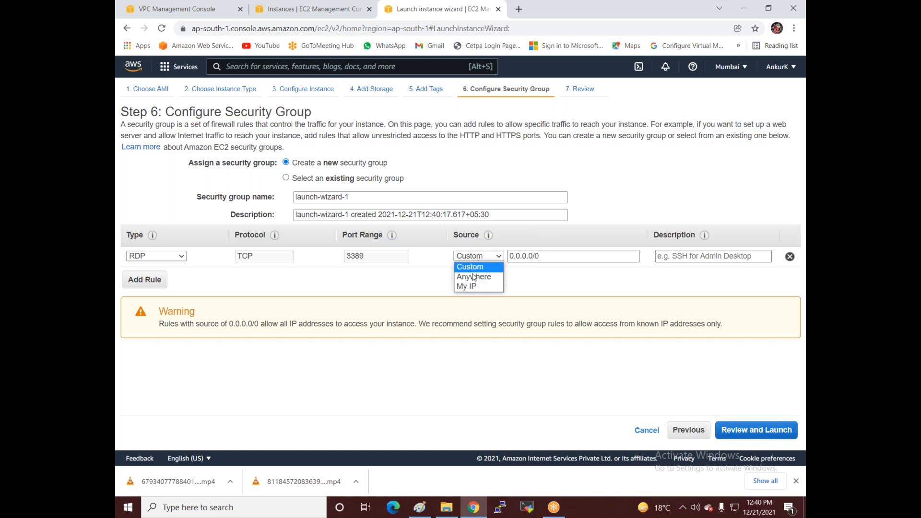
left_click(474, 277)
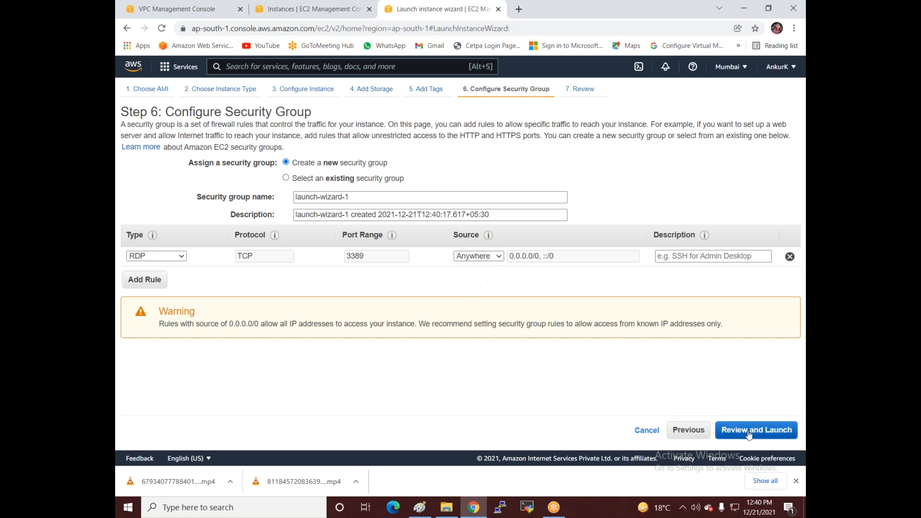
Step: Launch HR-mumbai with the Windows-web key pair, then start another instance launch
left_click(749, 431)
left_click(777, 431)
left_click(329, 301)
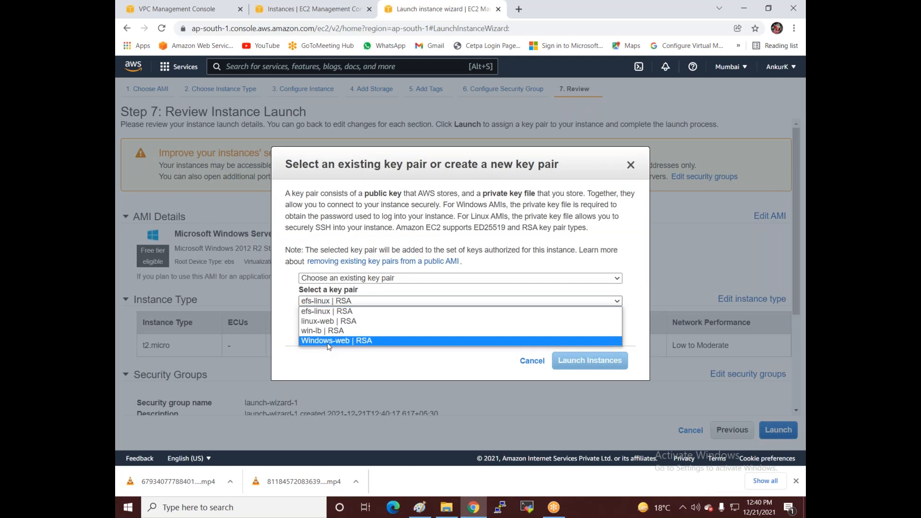
left_click(329, 342)
left_click(329, 319)
left_click(589, 360)
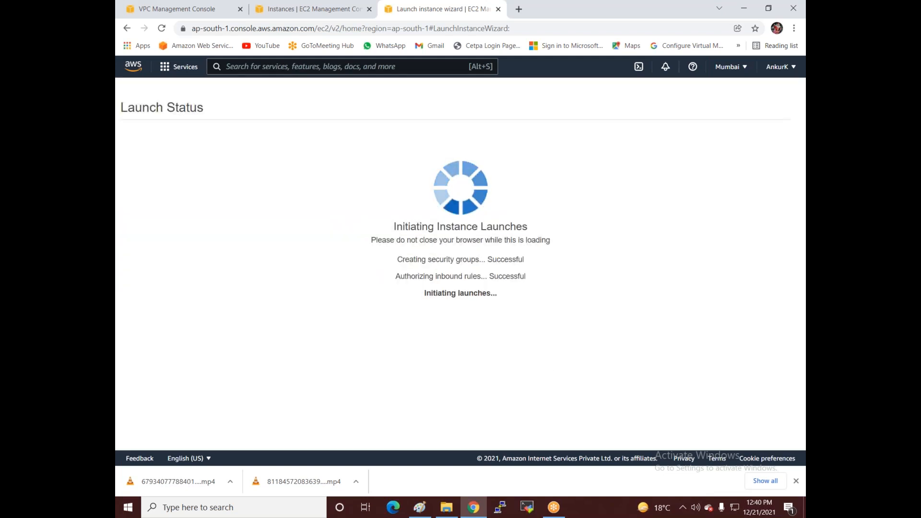
scroll(767, 444, "down", 1)
left_click(763, 437)
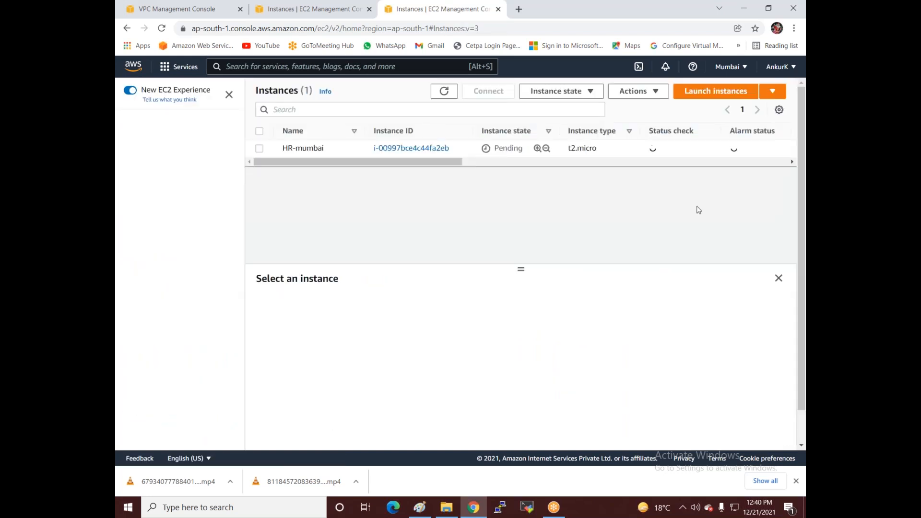
left_click(706, 93)
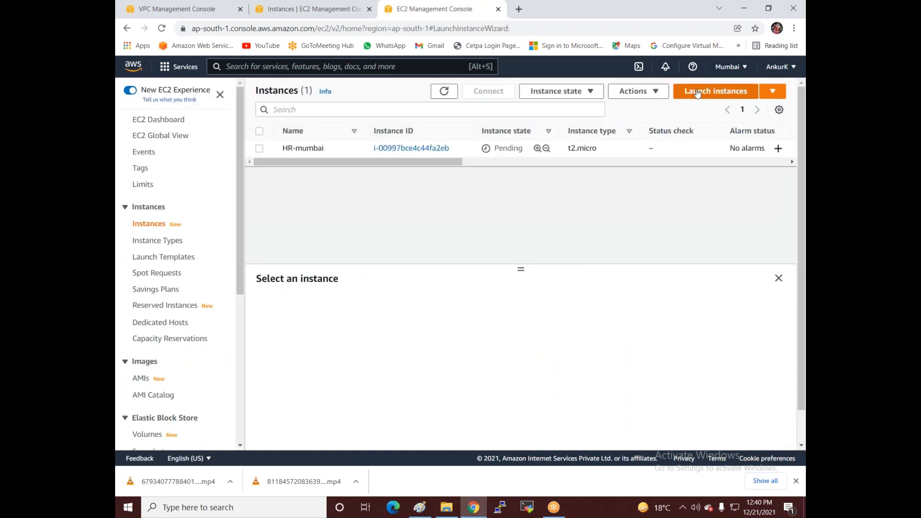
left_click(178, 163)
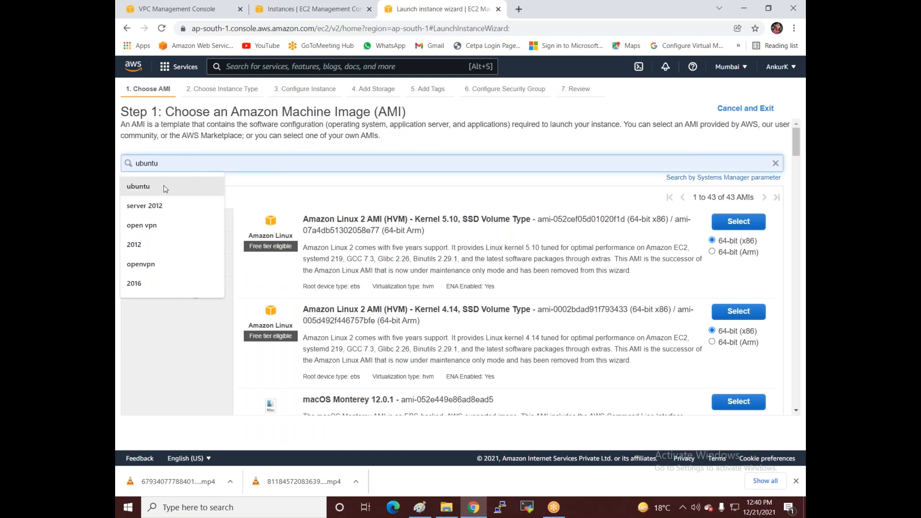
Step: Choose Windows Server 2012 R2 Base on t2.micro in VPC1, subnet VPC1-Test
left_click(158, 204)
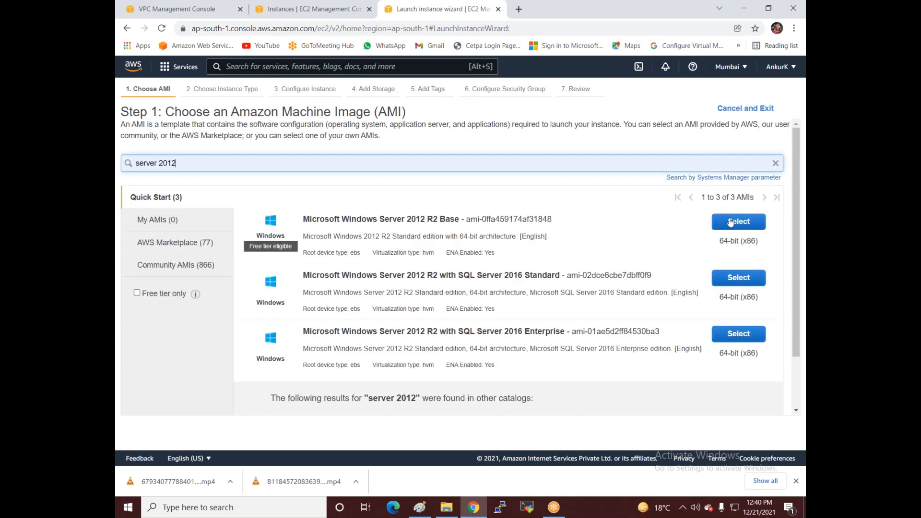
left_click(732, 222)
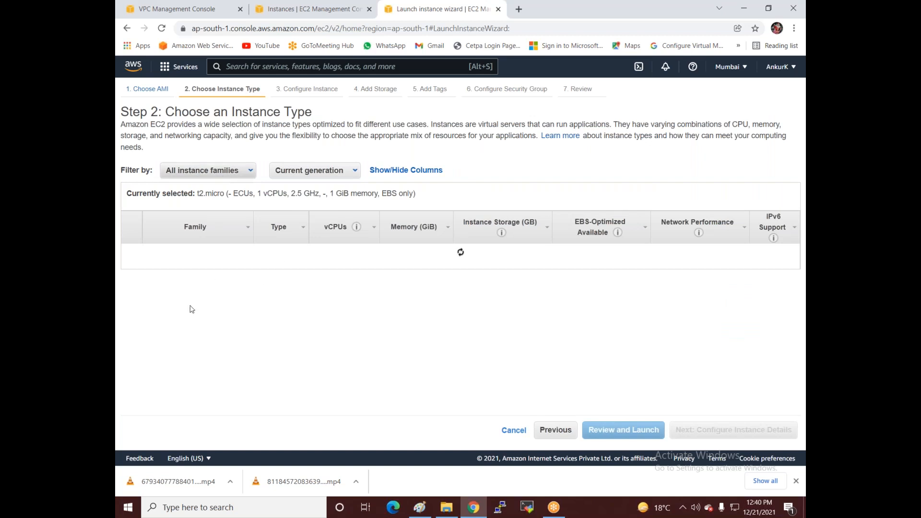
left_click(734, 430)
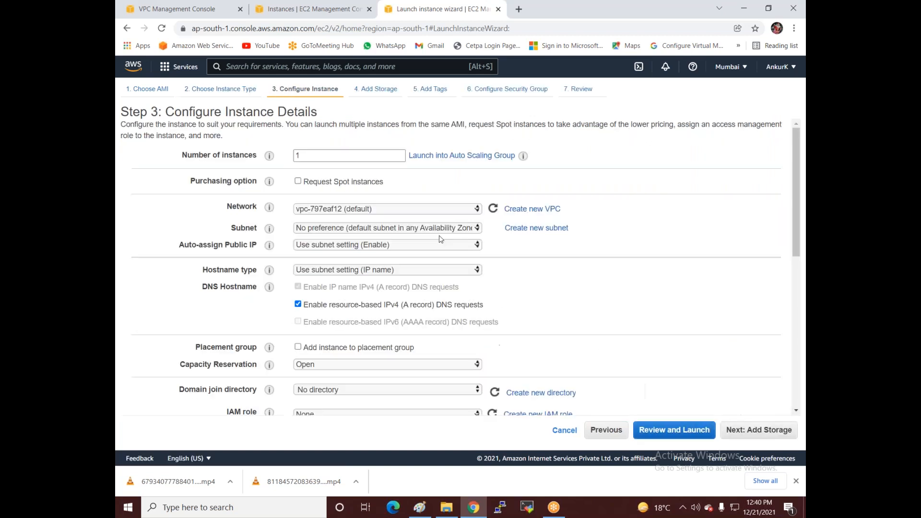
left_click(349, 216)
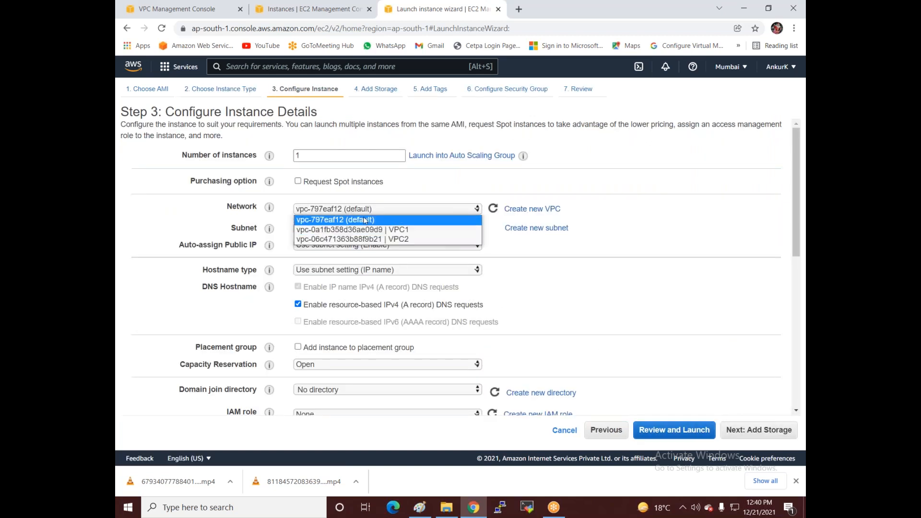
left_click(376, 230)
left_click(389, 231)
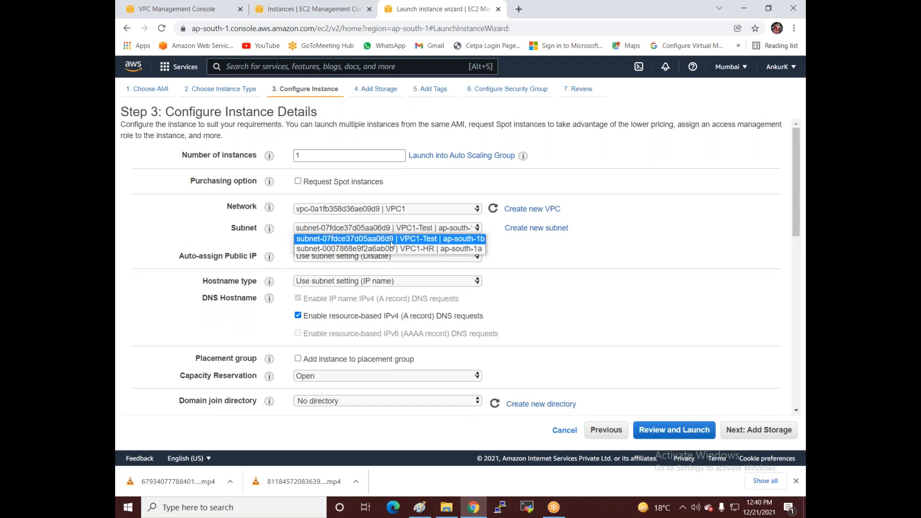
left_click(395, 242)
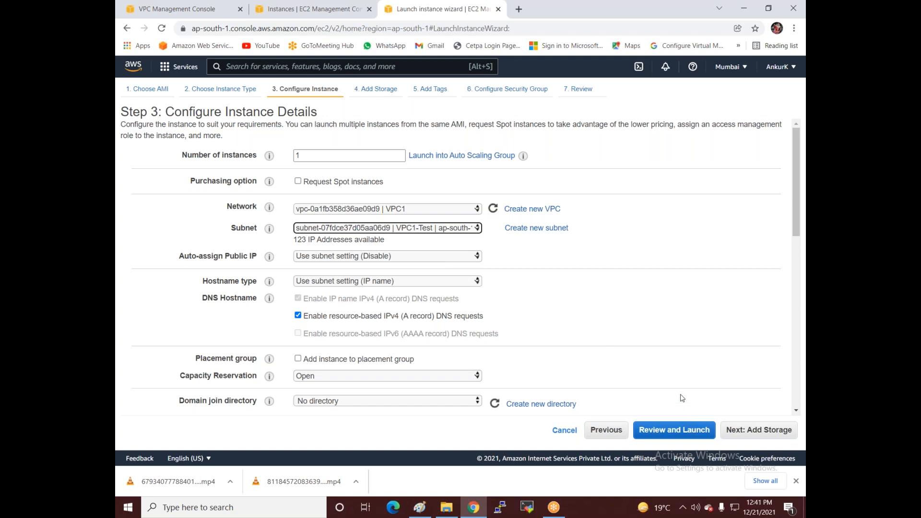
Step: Keep default storage, tag Name 'Test-mumbai', and allow RDP from Anywhere
left_click(737, 431)
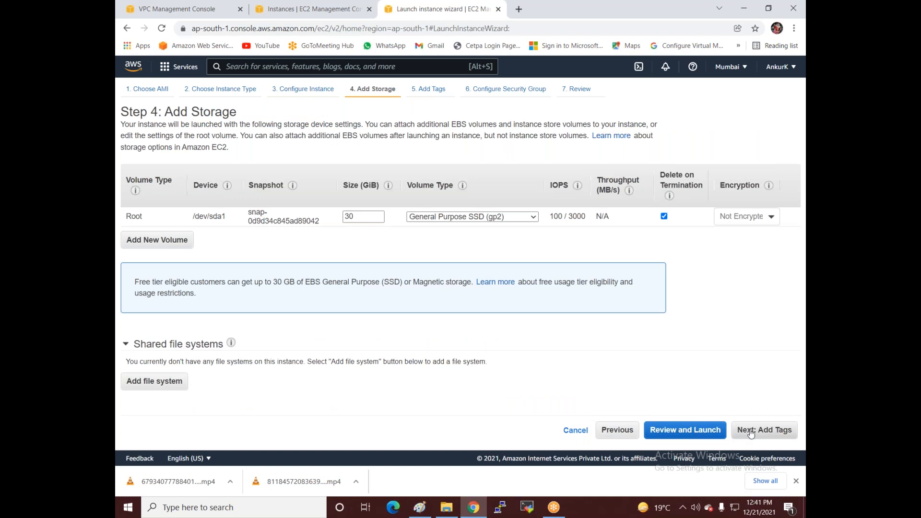
left_click(751, 431)
left_click(498, 229)
type("Test-")
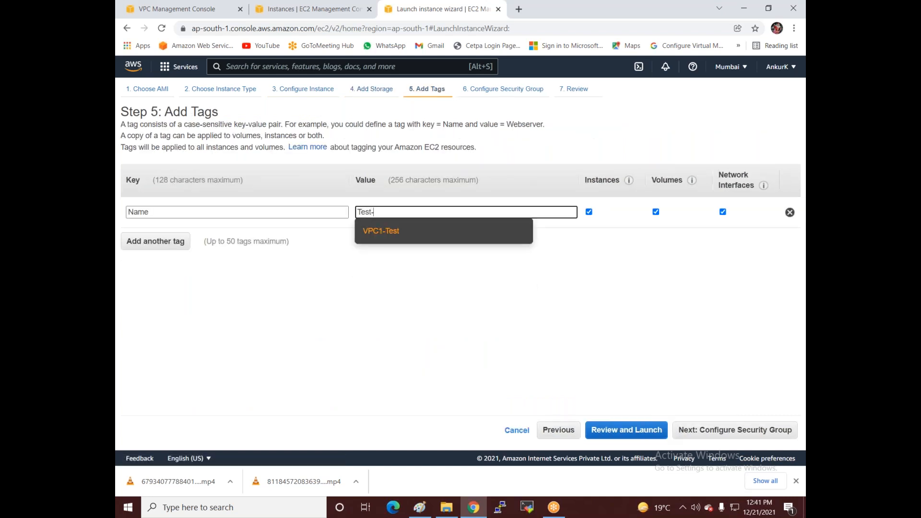
type("mumbai")
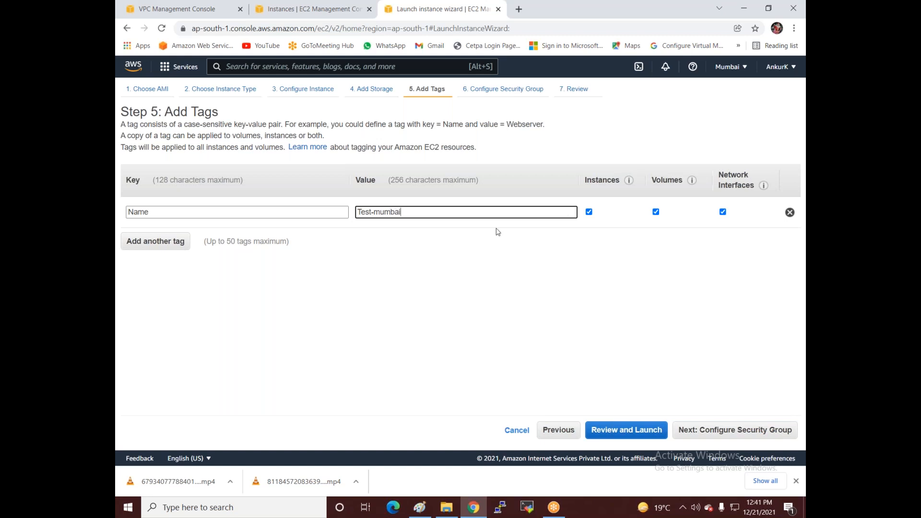
left_click(700, 430)
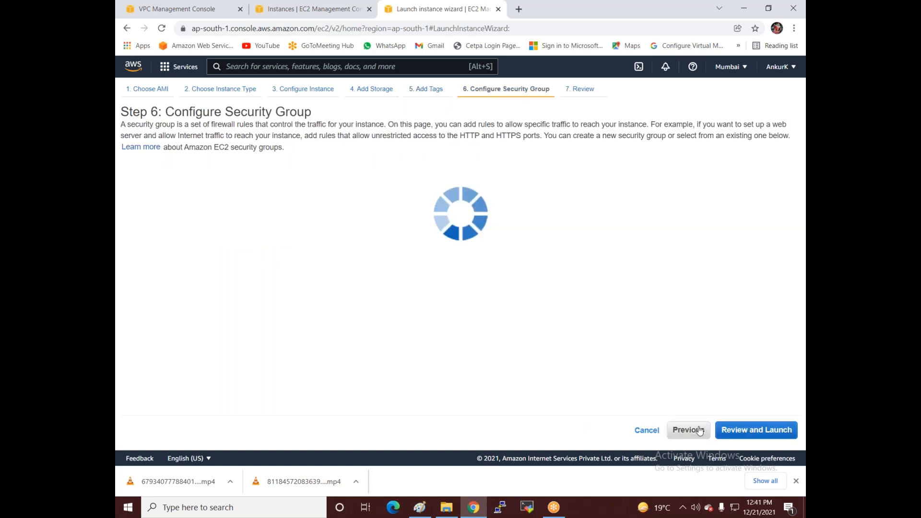
left_click(482, 258)
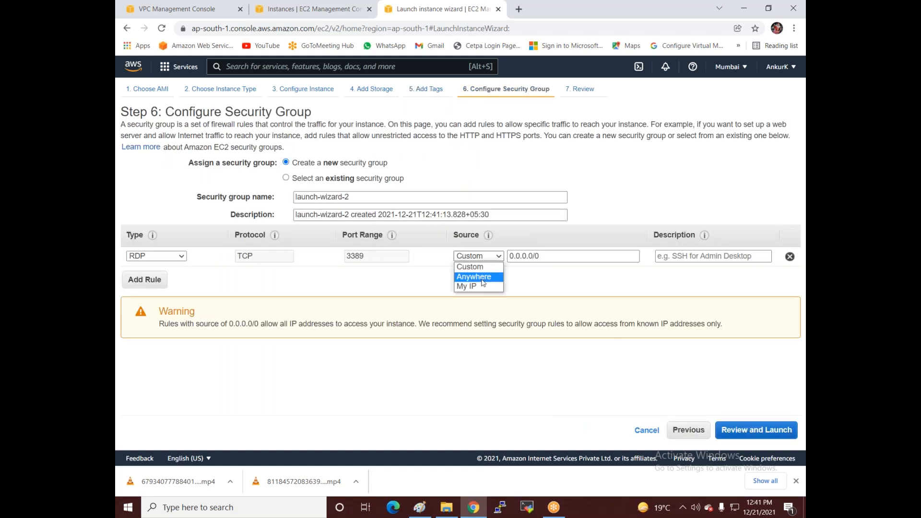
left_click(482, 279)
Step: Launch Test-mumbai with the Windows-web key pair and view the instances list
left_click(738, 434)
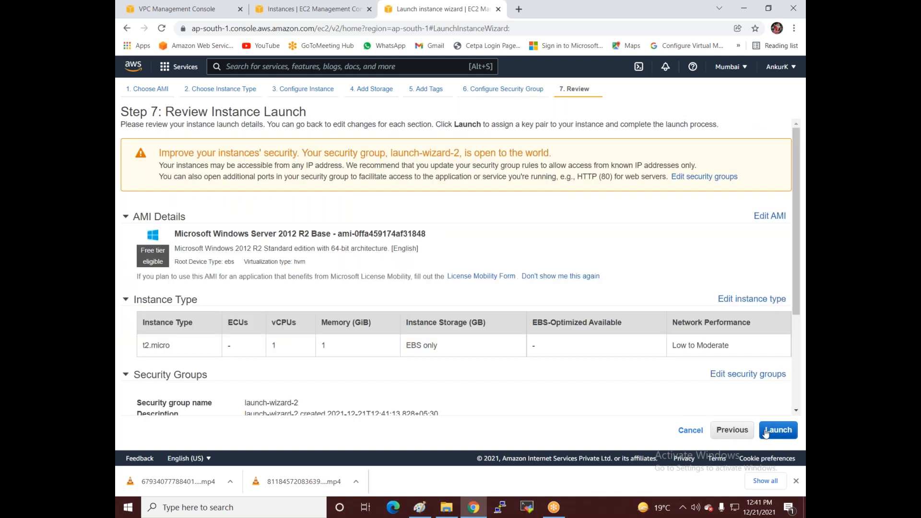
left_click(766, 432)
left_click(364, 301)
left_click(359, 344)
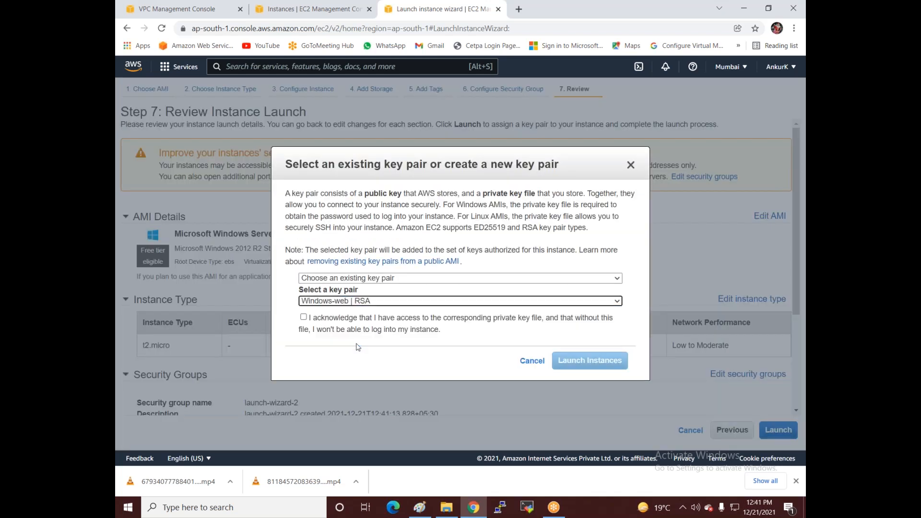
left_click(399, 322)
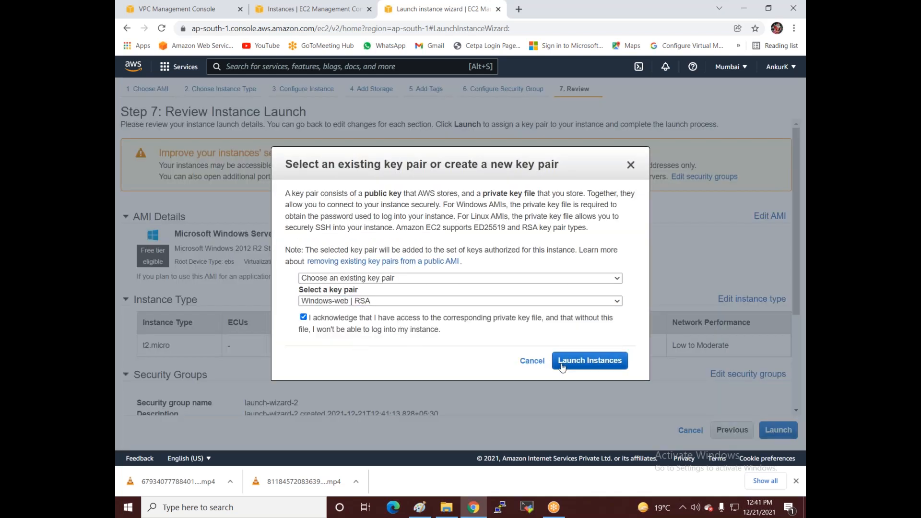
left_click(563, 368)
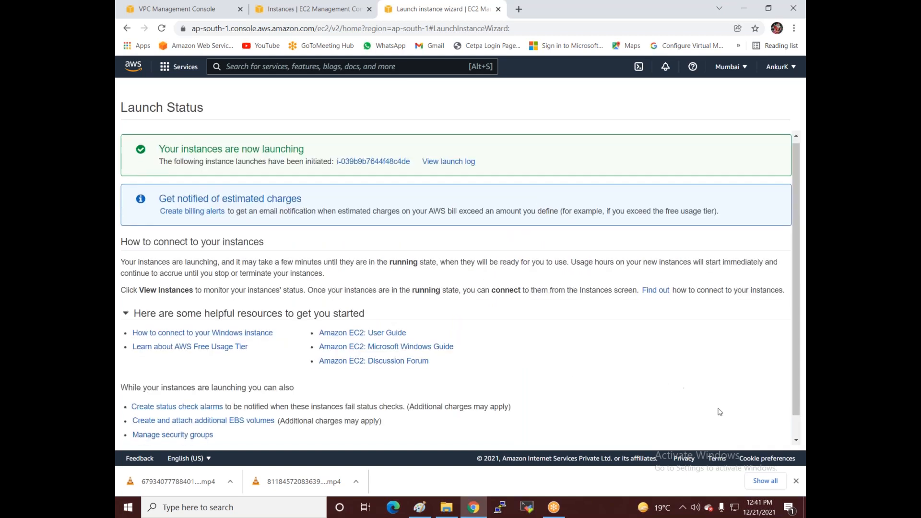
scroll(719, 412, "down", 1)
left_click(757, 378)
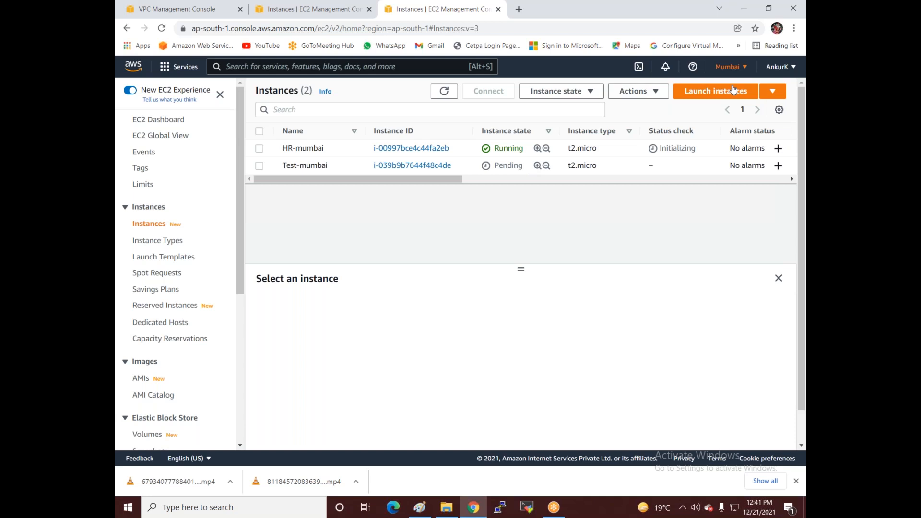
Step: Start a new launch with Windows Server 2012 R2 Base on t2.micro via a 'server 2012' search
left_click(702, 93)
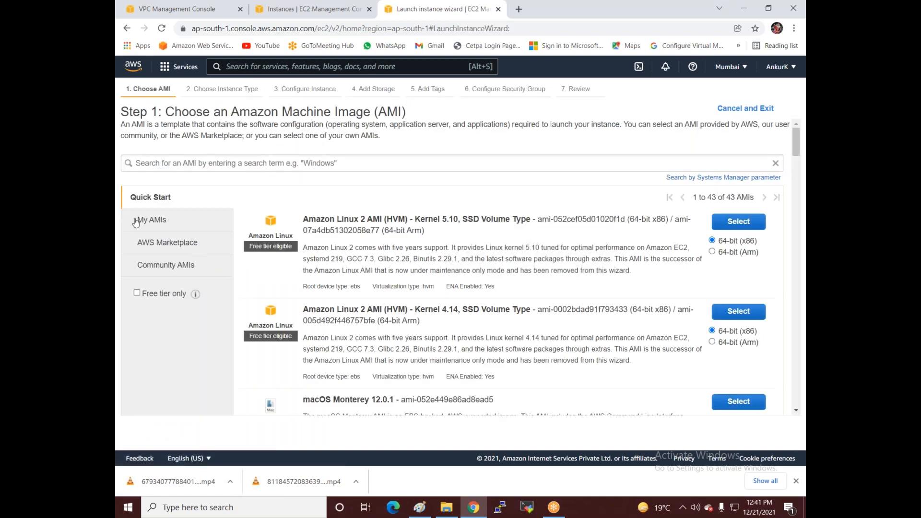
left_click(153, 157)
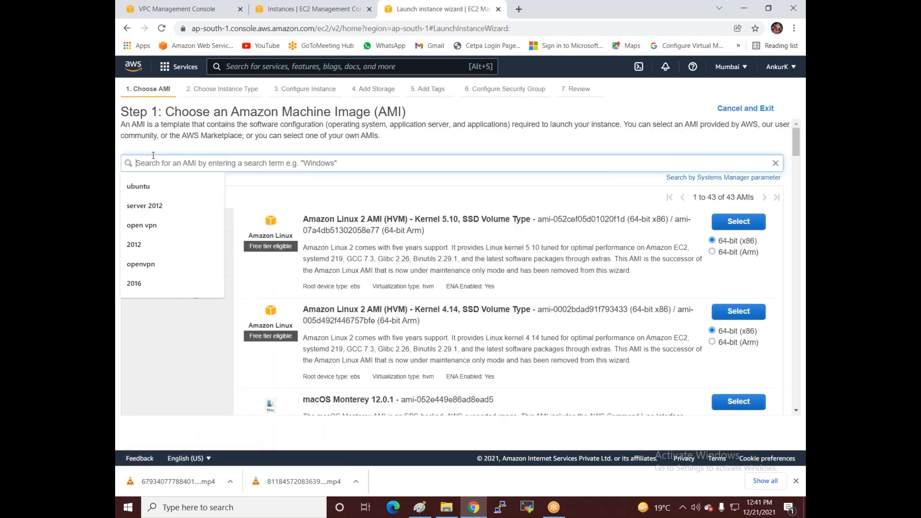
left_click(153, 206)
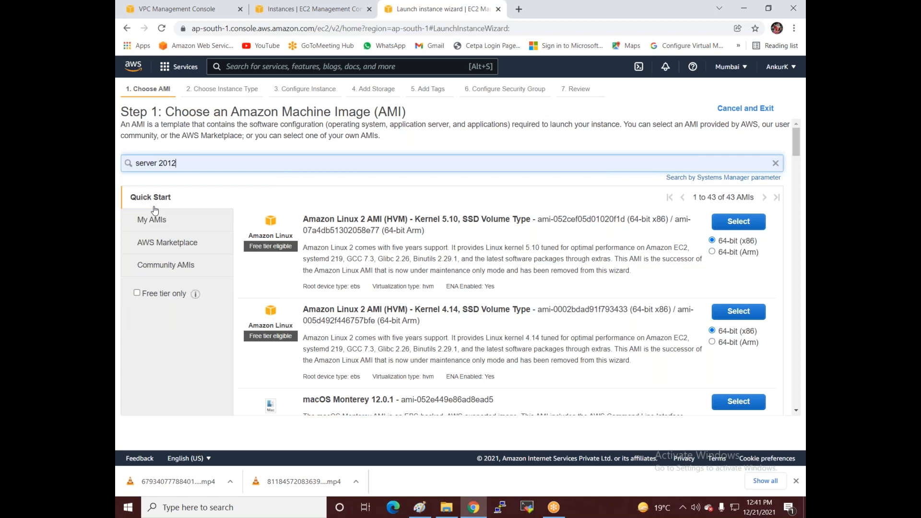
key("Return")
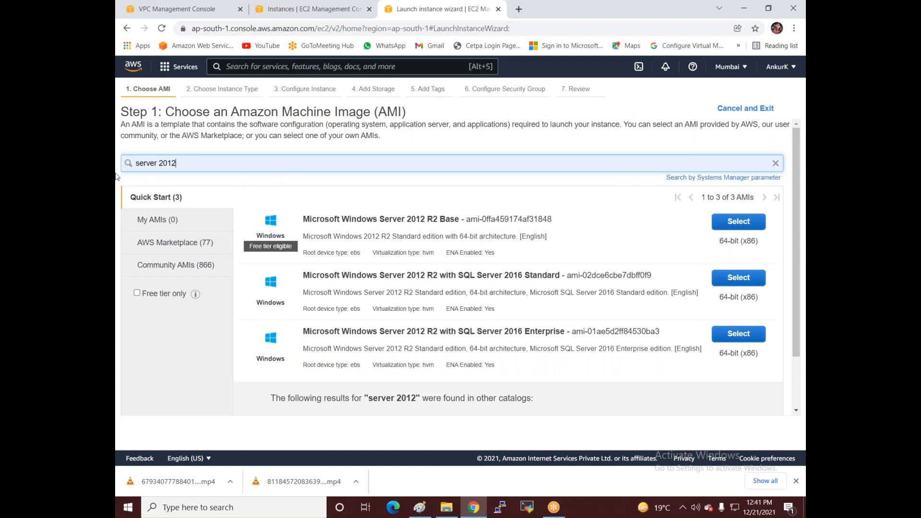
left_click(714, 224)
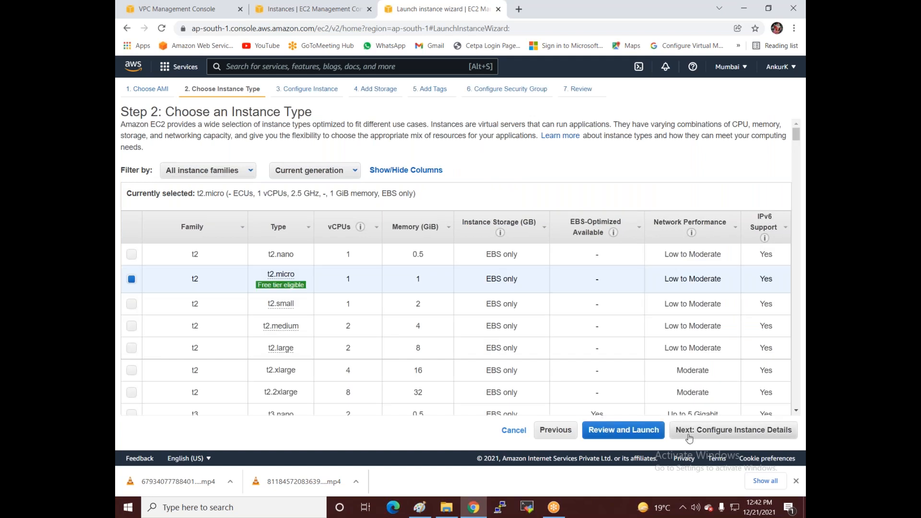
left_click(688, 432)
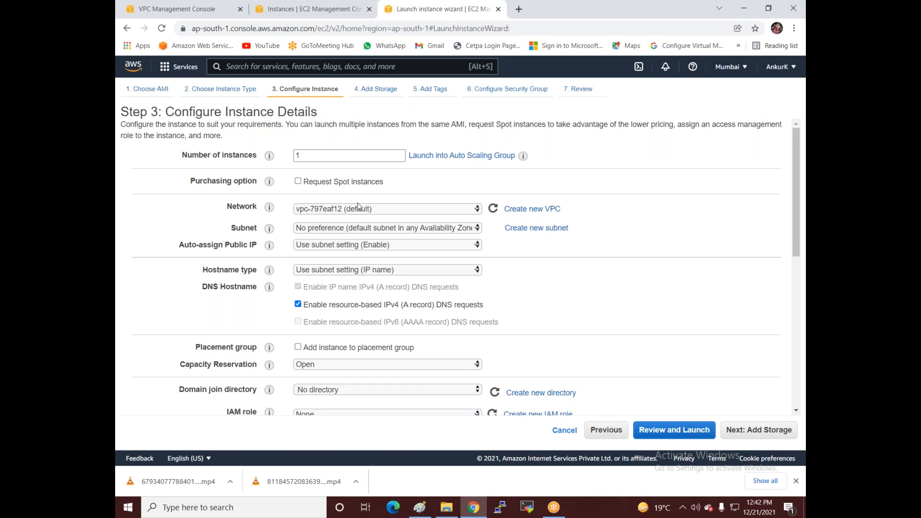
Step: Place the instance in VPC2, subnet VPC2-Account, keeping default storage
left_click(370, 211)
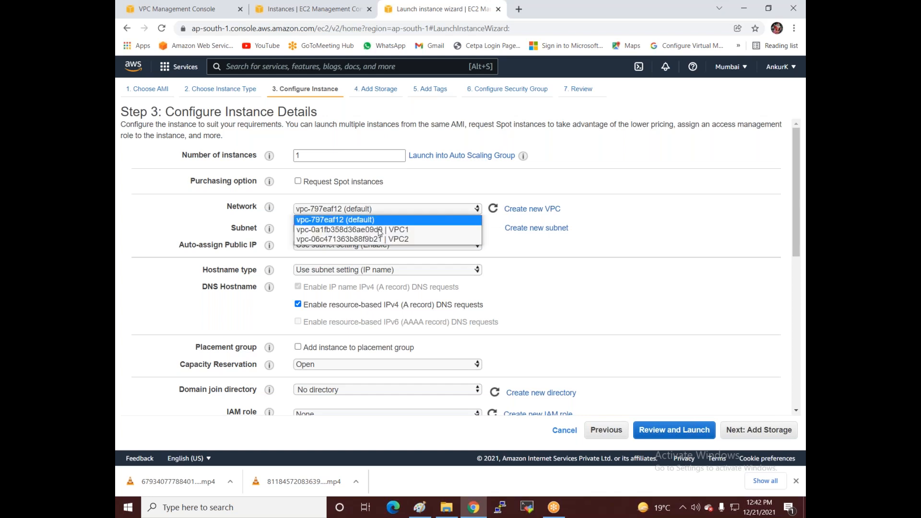
left_click(379, 239)
left_click(363, 230)
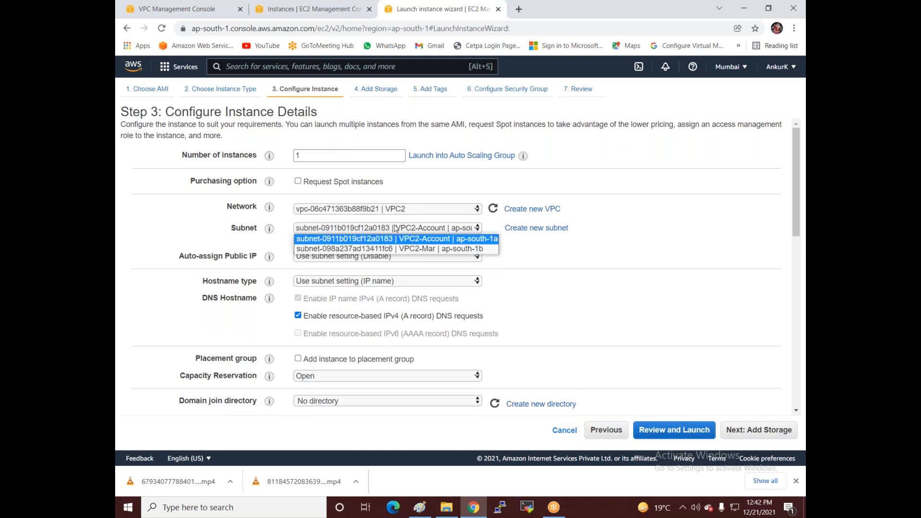
left_click(422, 240)
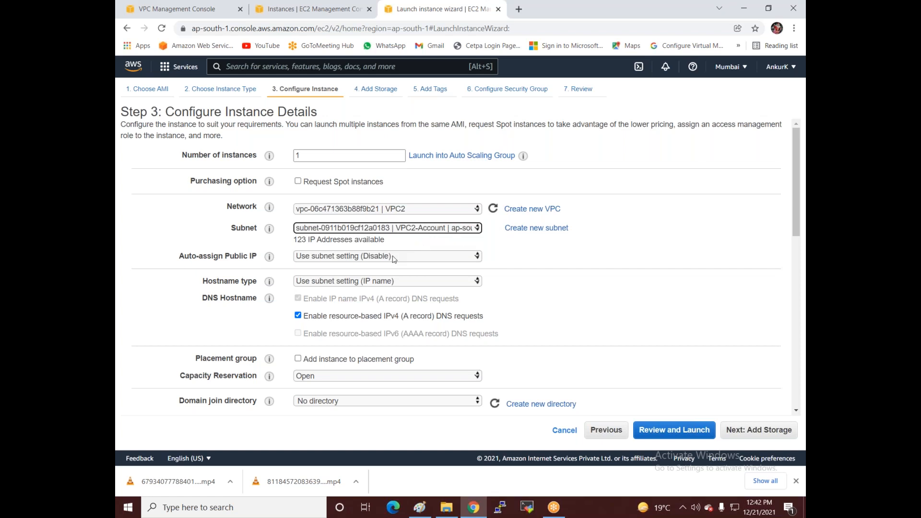
left_click(748, 430)
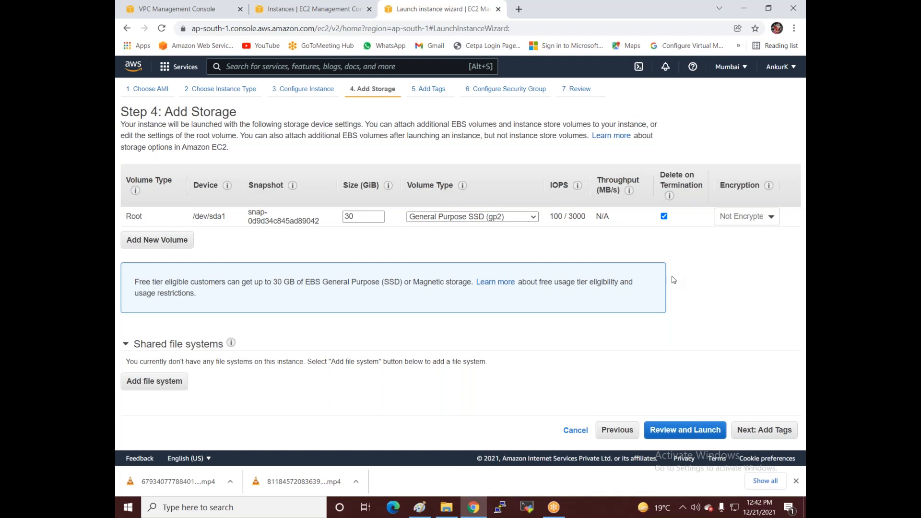
left_click(742, 432)
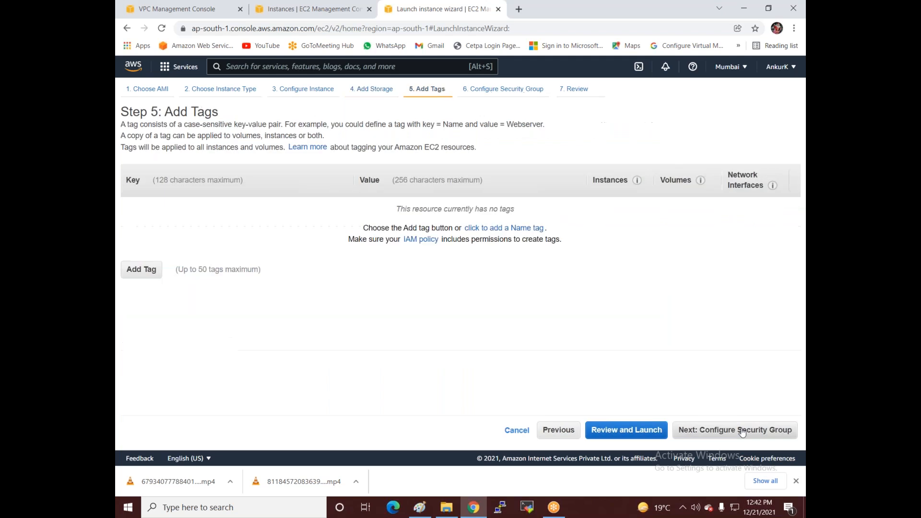
Step: Tag the instance with Name 'Acco' and allow RDP from Anywhere
left_click(492, 230)
type("Acco")
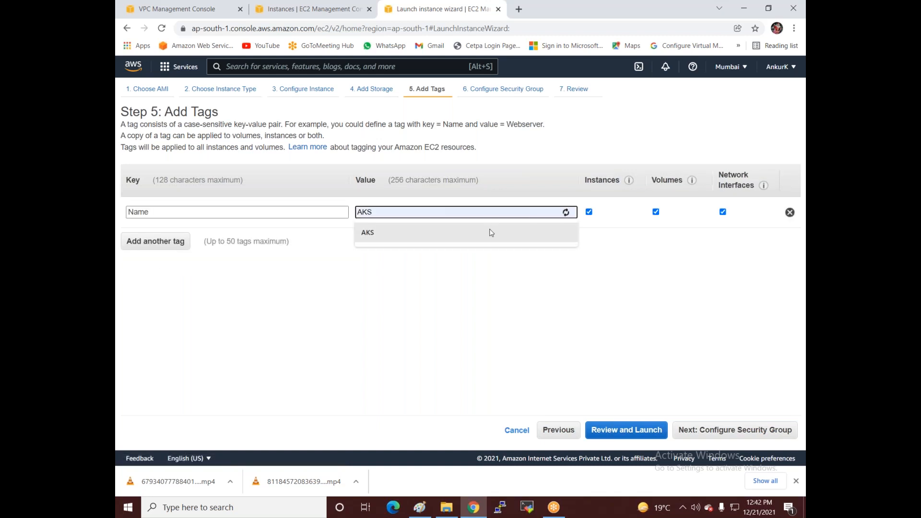
left_click(690, 430)
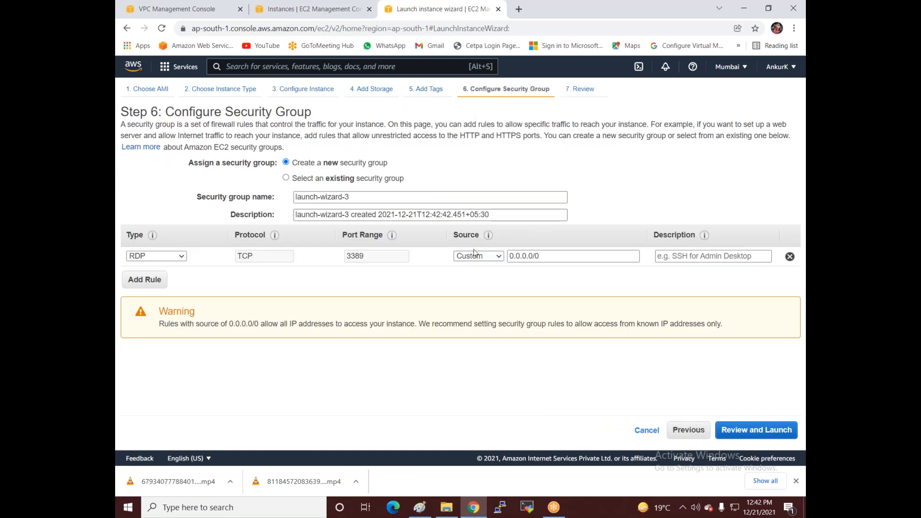
left_click(473, 255)
left_click(474, 277)
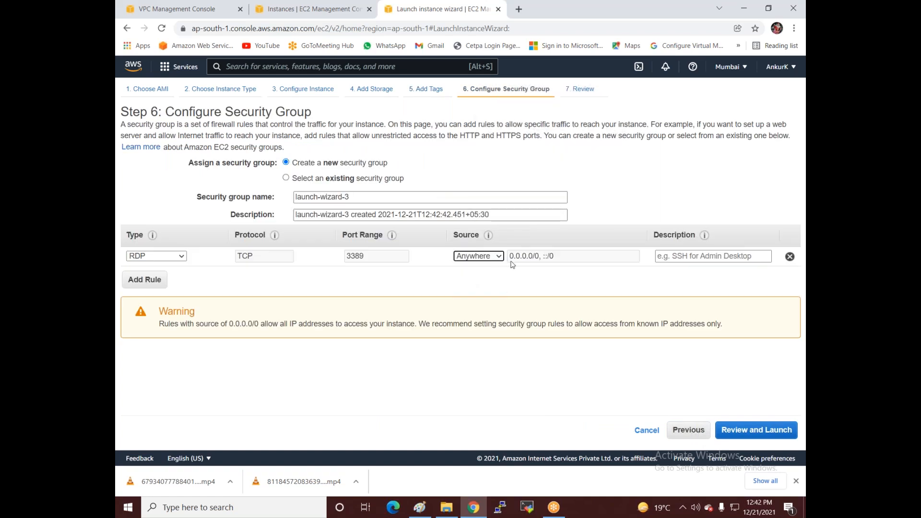
left_click(743, 432)
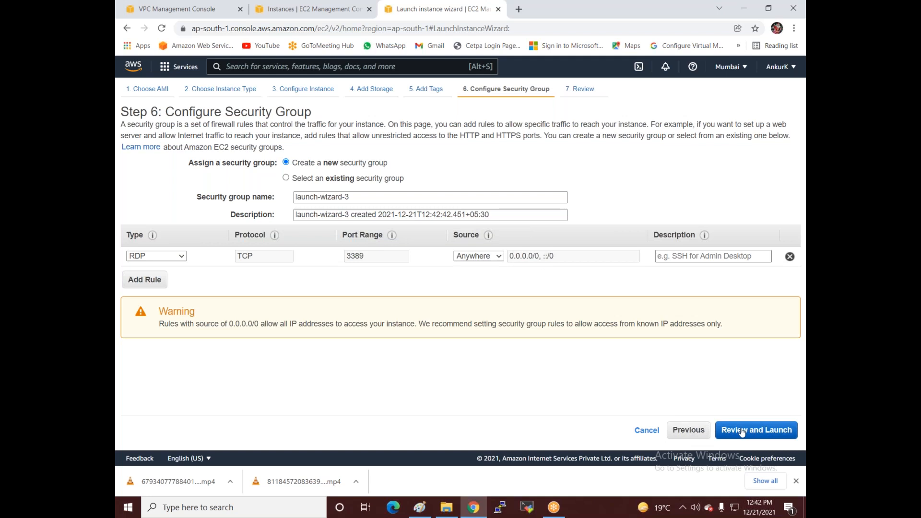
Step: Launch Acco with the Windows-web key pair and view the instances list
left_click(770, 434)
left_click(338, 301)
left_click(335, 343)
left_click(303, 317)
left_click(575, 368)
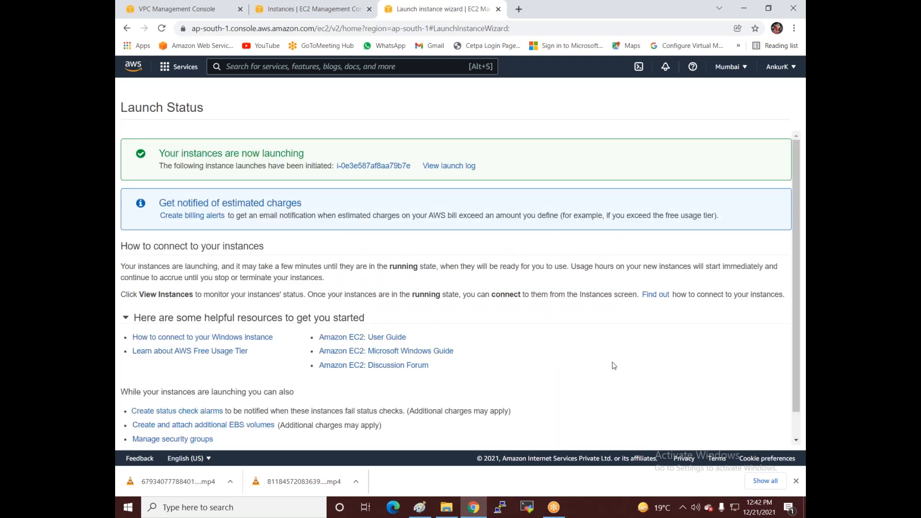
scroll(686, 403, "down", 1)
left_click(763, 437)
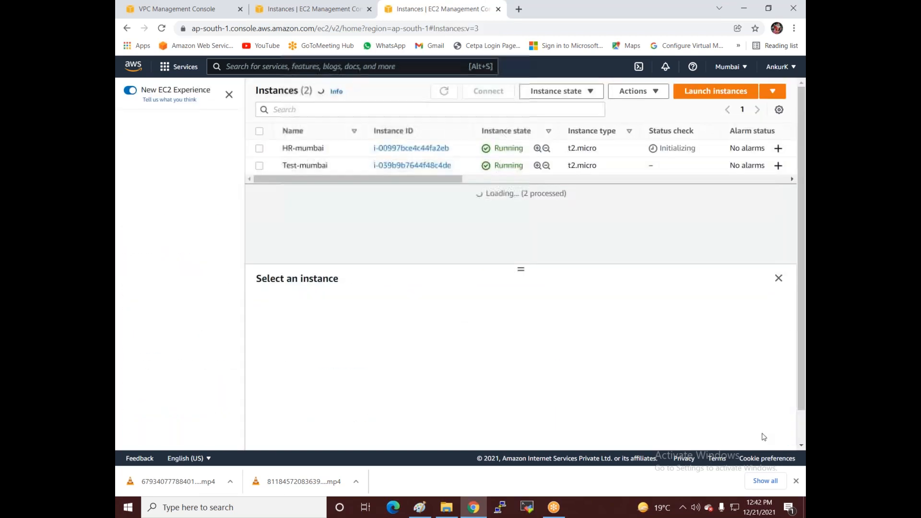
Step: Decrypt HR-mumbai's Administrator password with the Windows-web key file and copy it
left_click(260, 148)
left_click(488, 91)
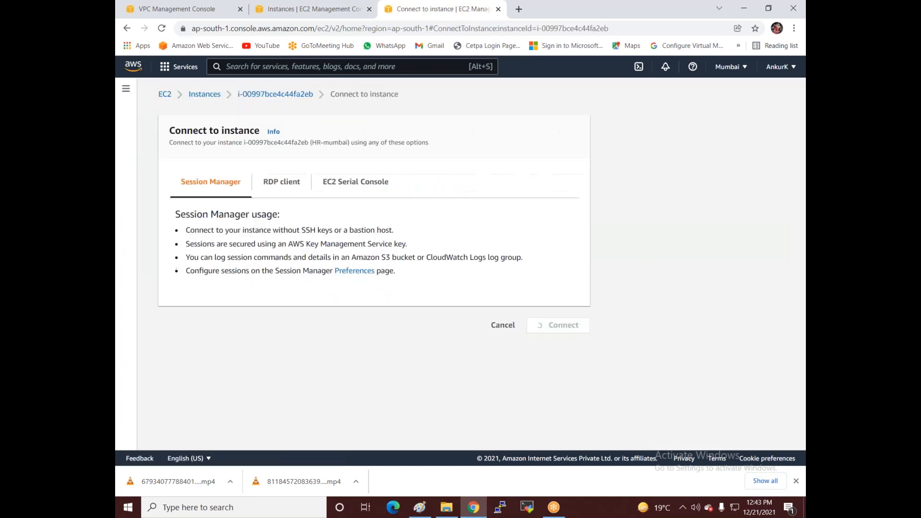
left_click(281, 182)
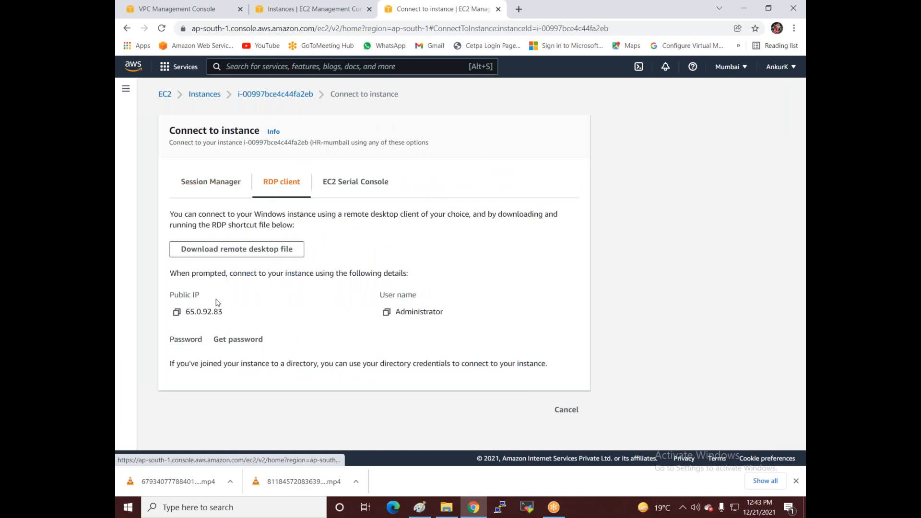
left_click(228, 341)
left_click(208, 267)
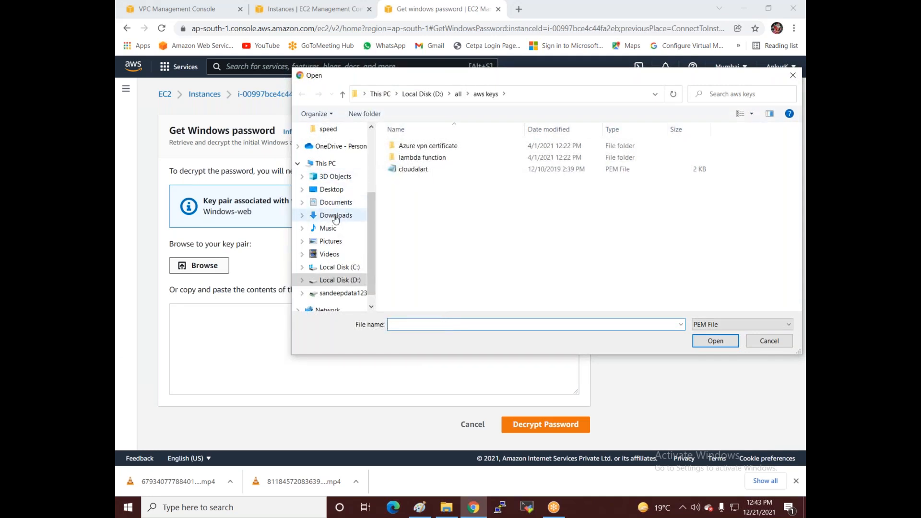
left_click(335, 218)
double_click(437, 235)
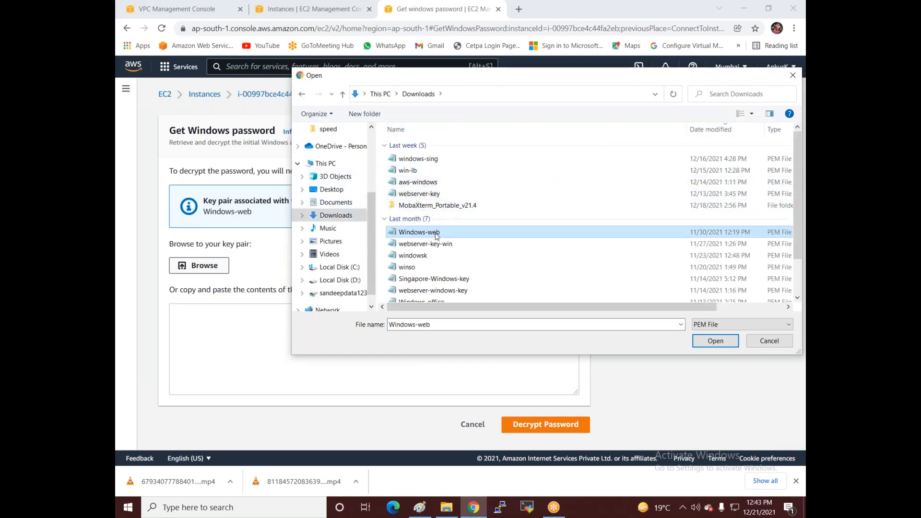
scroll(372, 411, "down", 1)
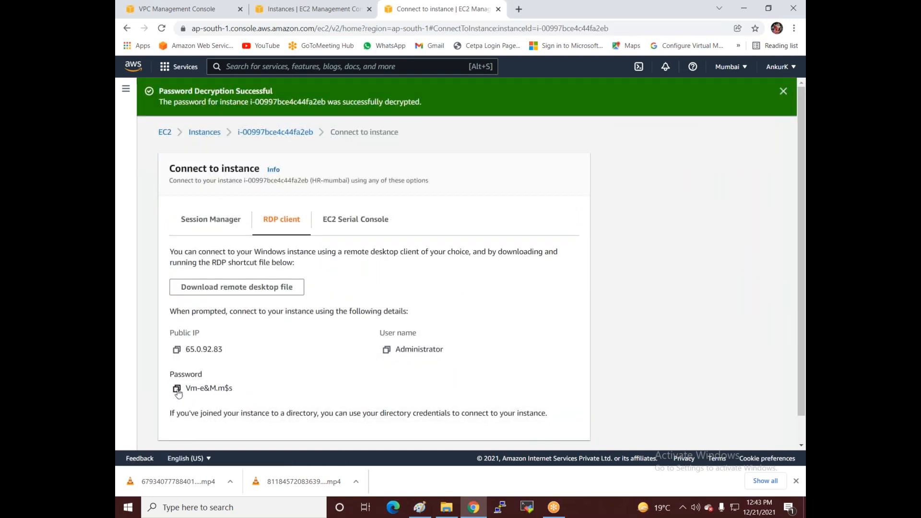
left_click(177, 391)
Step: Connect to HR-mumbai over RDP with the pasted password, accepting the certificate, then return to Instances
left_click(269, 288)
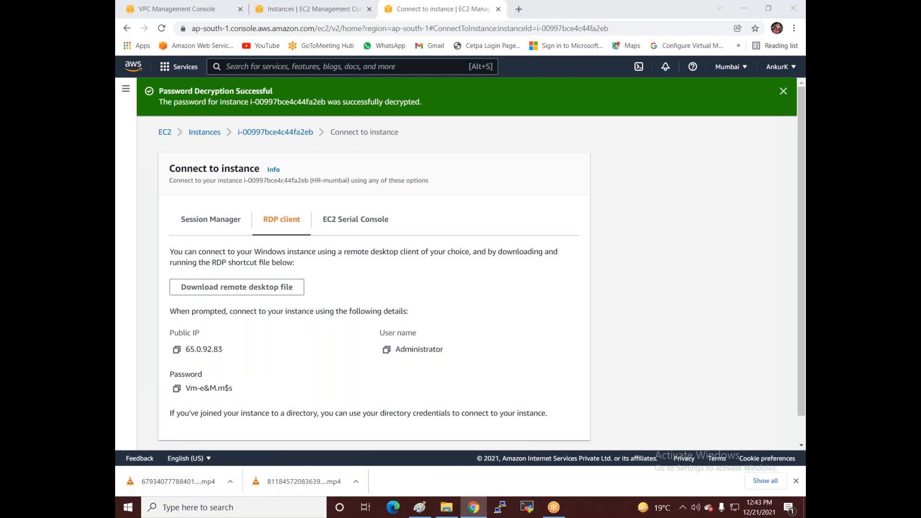
left_click(550, 312)
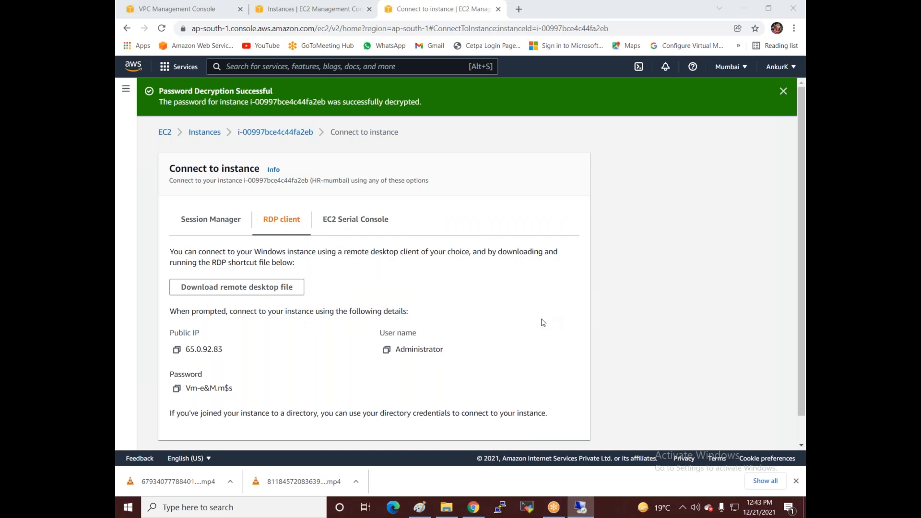
key("ctrl+v")
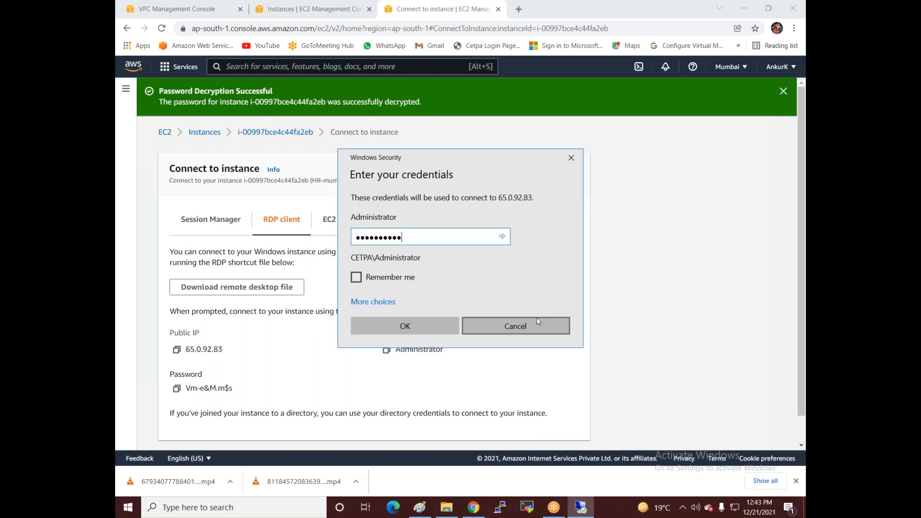
left_click(427, 328)
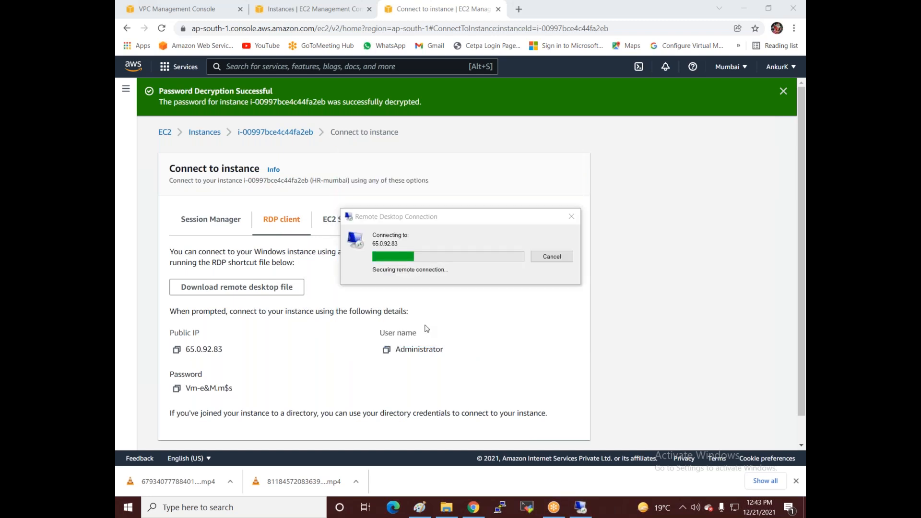
left_click(505, 343)
left_click(205, 133)
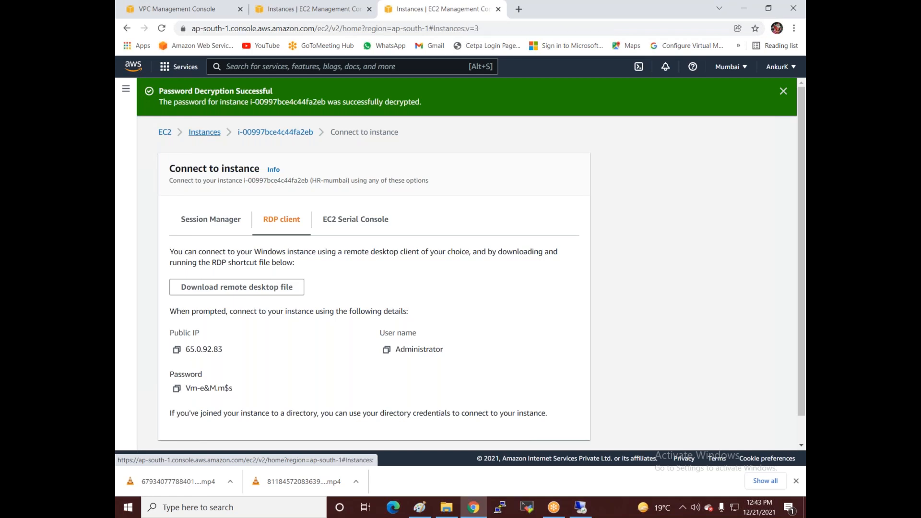
Step: Select the Test-mumbai instance and open its Connect options
left_click(284, 167)
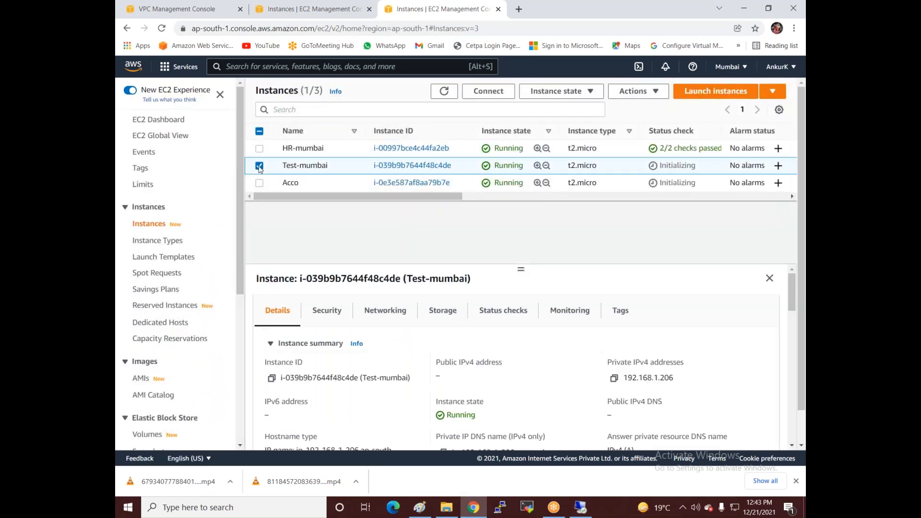
scroll(446, 314, "down", 2)
scroll(494, 311, "up", 2)
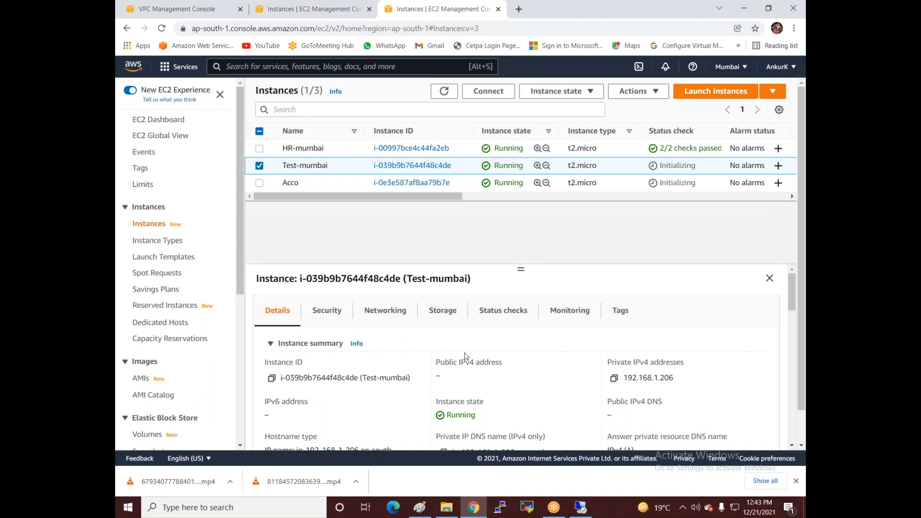
left_click(489, 91)
Step: From the RDP client tab, decrypt Test-mumbai's Administrator password using Windows-web.pem and copy it
left_click(278, 188)
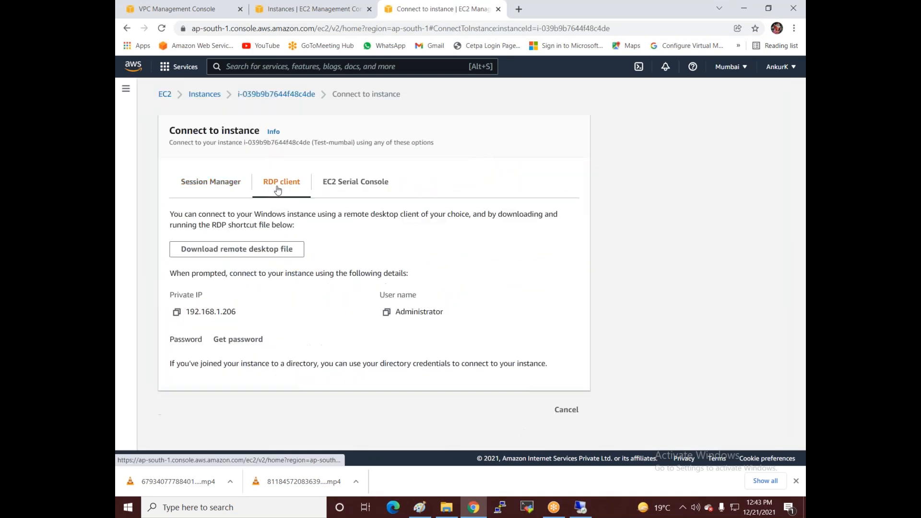
left_click(238, 340)
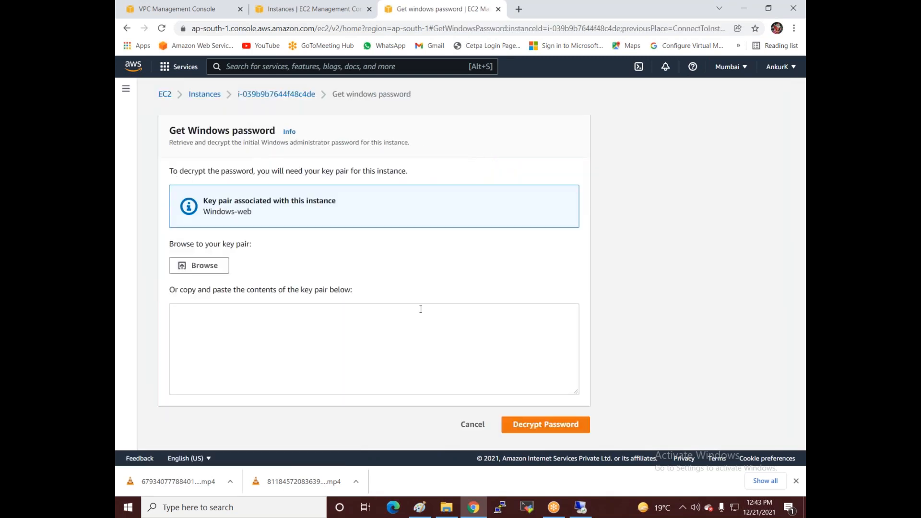
left_click(530, 424)
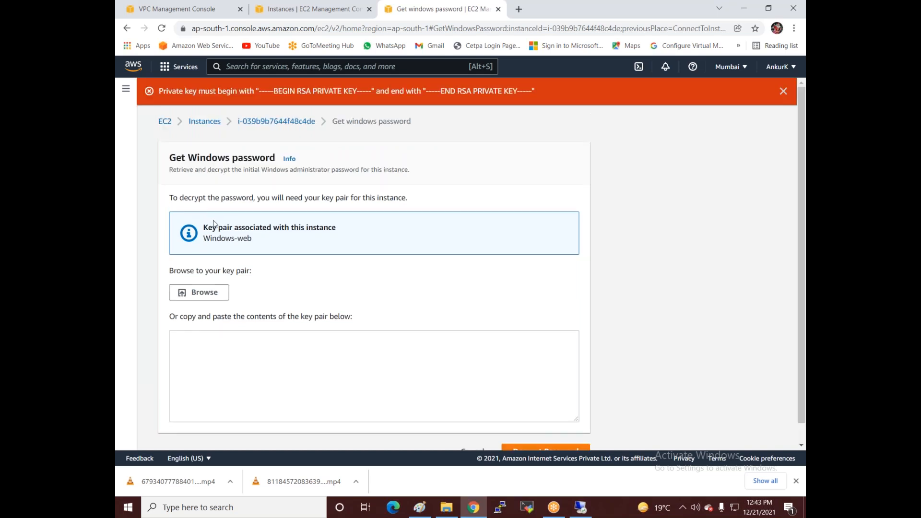
left_click(200, 293)
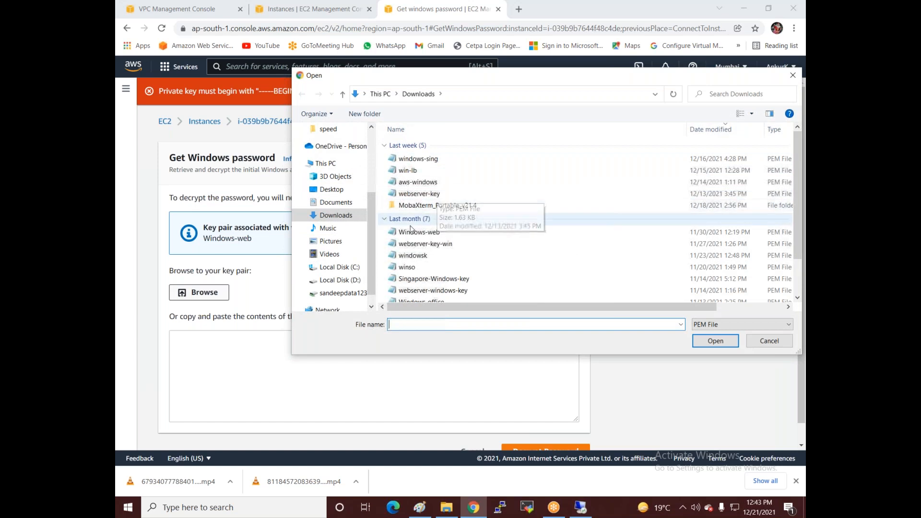
left_click(407, 232)
double_click(407, 234)
scroll(499, 365, "down", 2)
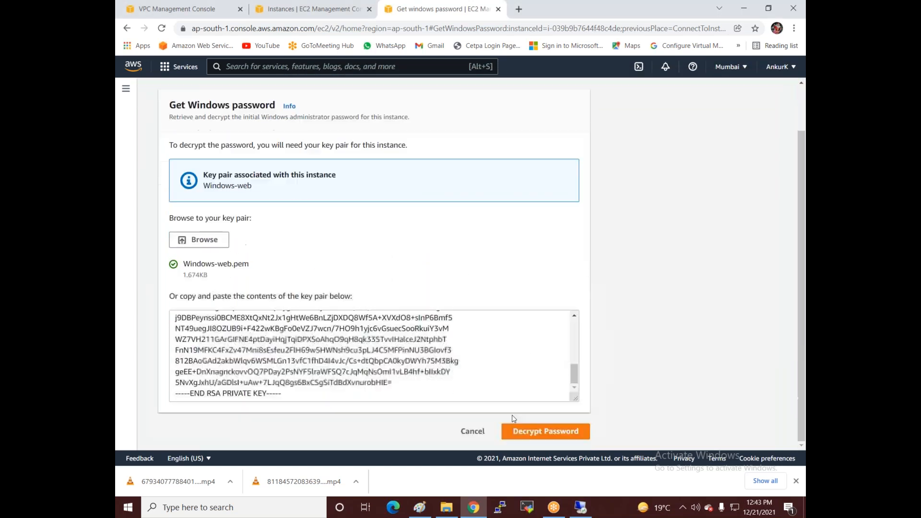
left_click(515, 432)
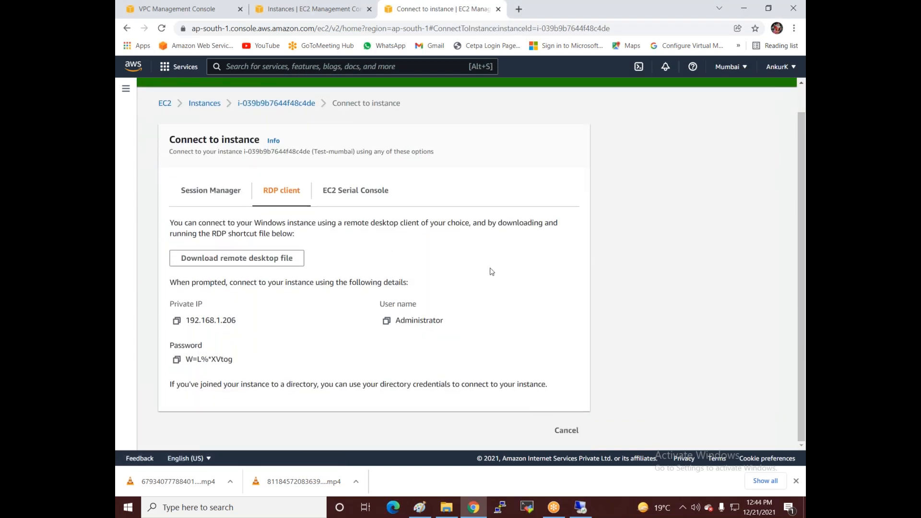
left_click(177, 360)
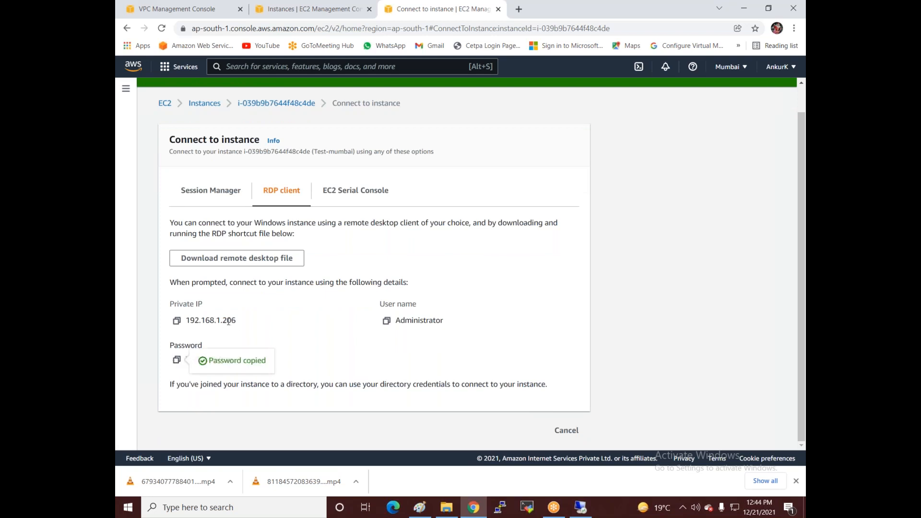
Step: From inside the 65.0.92.83 session, launch Remote Desktop Connection and try connecting to 192.168.1.106
left_click(581, 508)
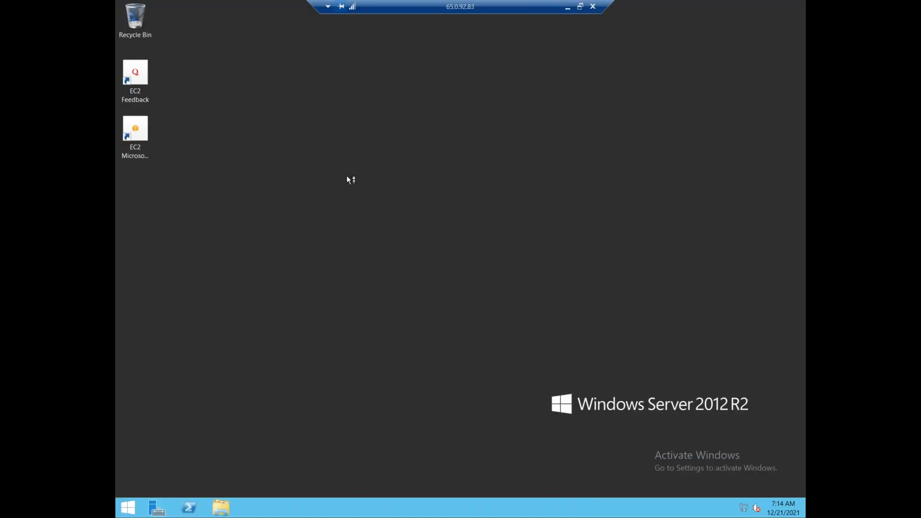
key("super")
type("remote Desktop Connection")
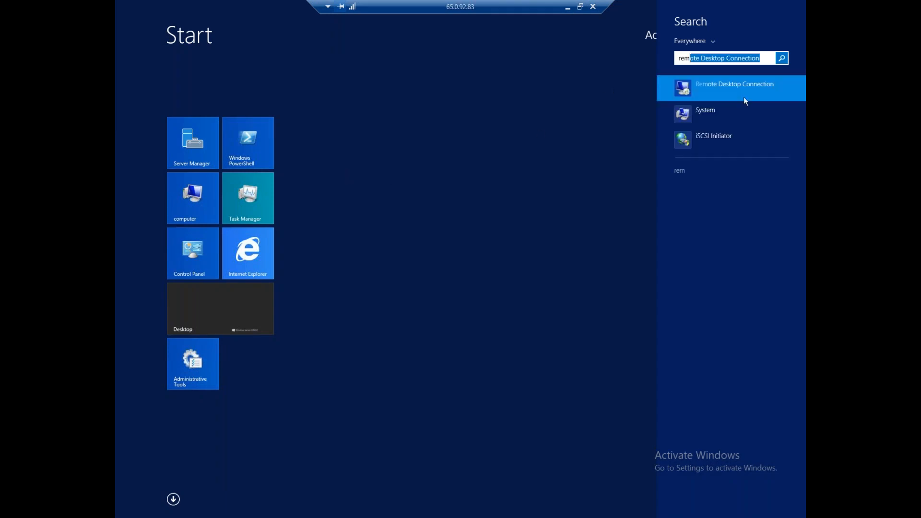
left_click(744, 97)
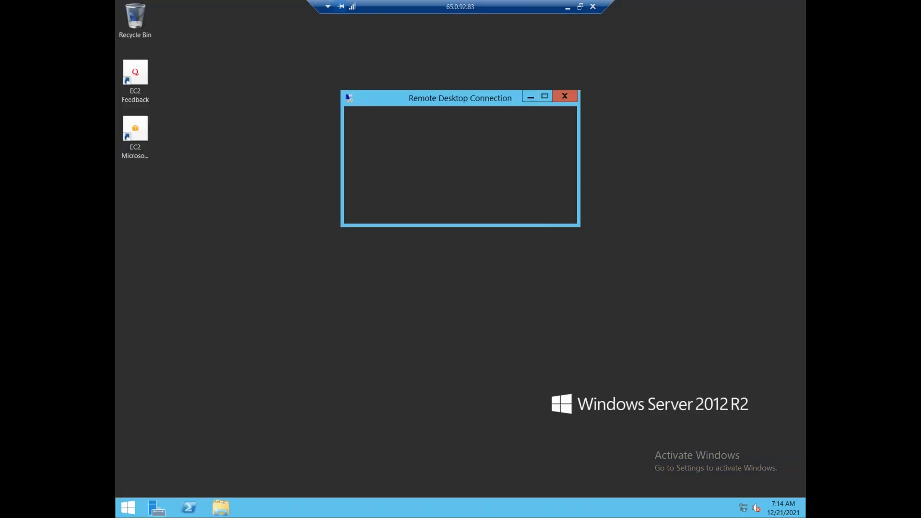
type("1")
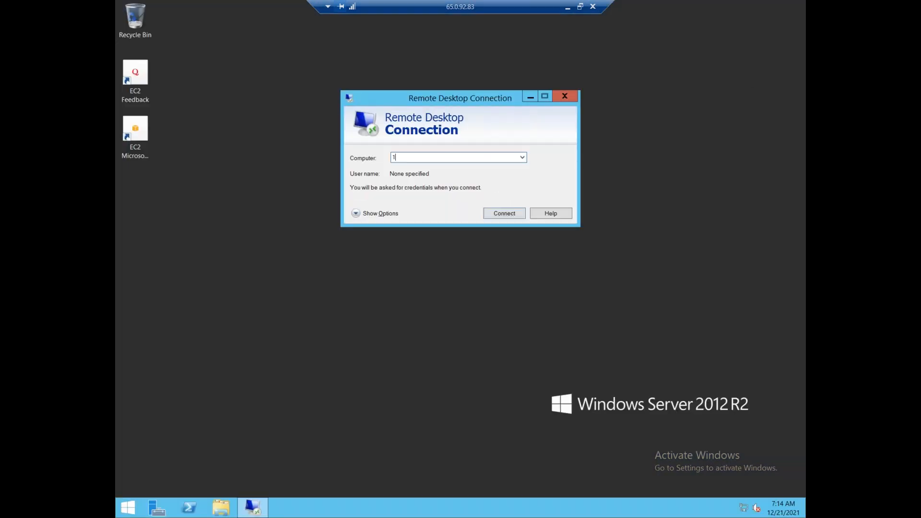
type("92.168.1.106")
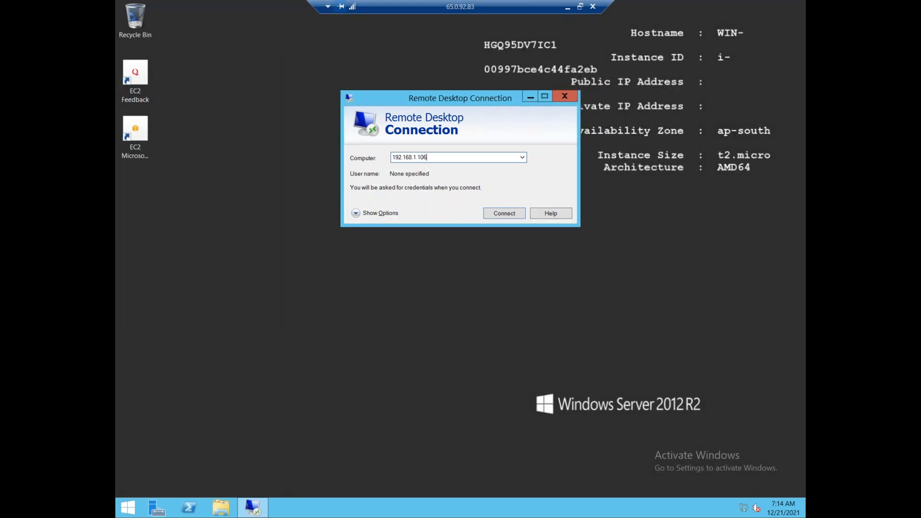
key("Return")
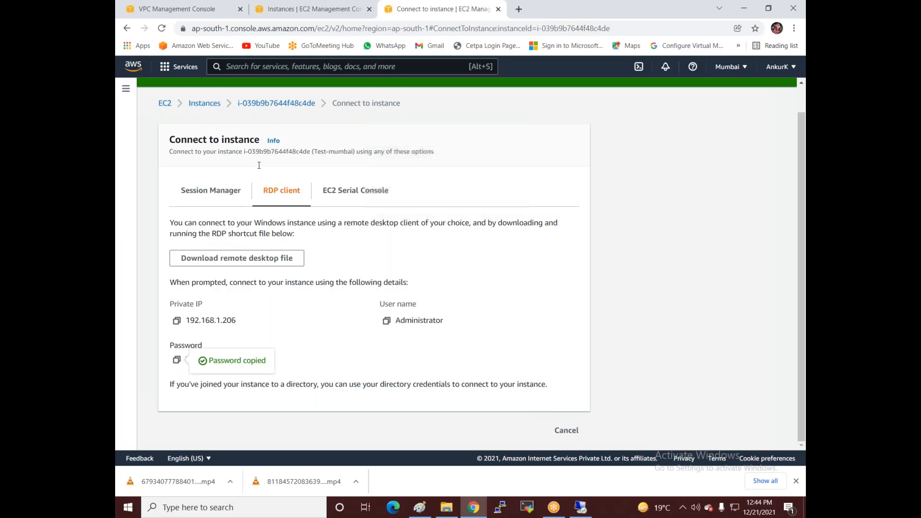
left_click(568, 6)
left_click(581, 509)
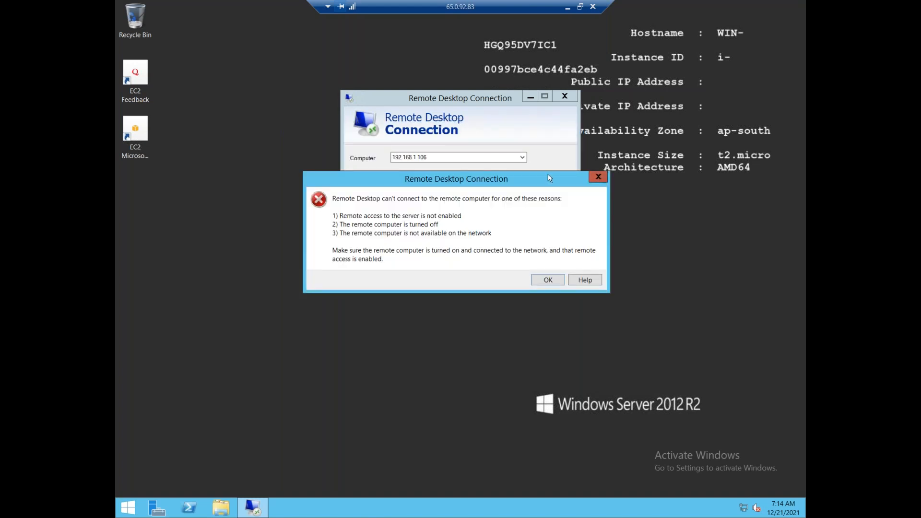
Step: Retry with 192.168.1.206, sign in as administrator, accept the certificate, and window the outer session
left_click(599, 177)
left_click(431, 158)
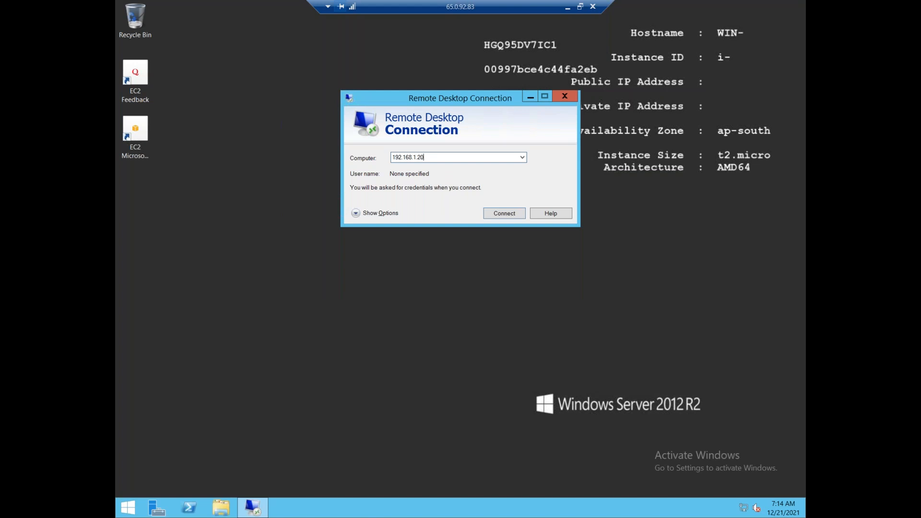
key("Return")
type("administrator")
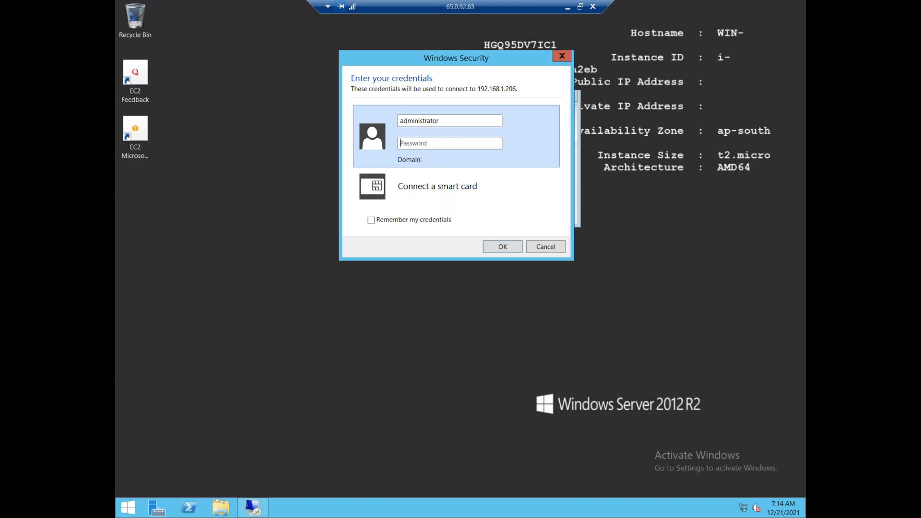
key("ctrl+v")
left_click(503, 246)
left_click(493, 251)
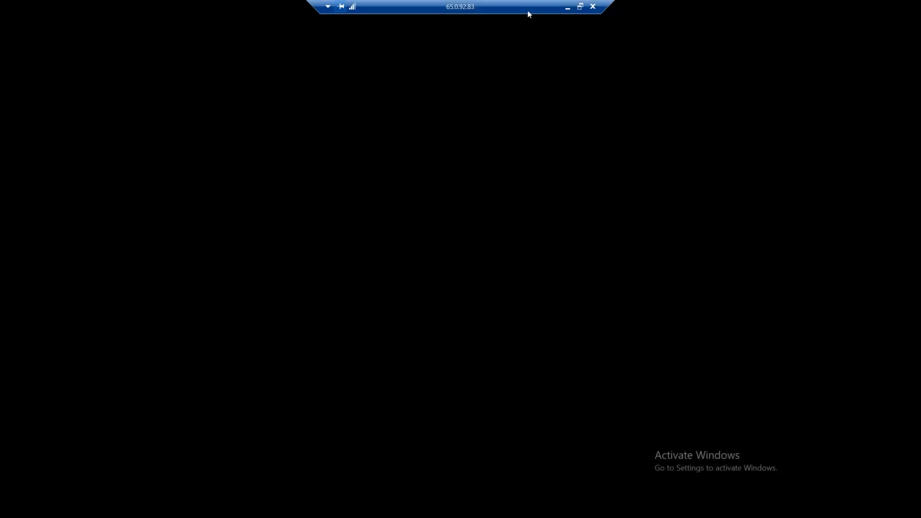
double_click(529, 7)
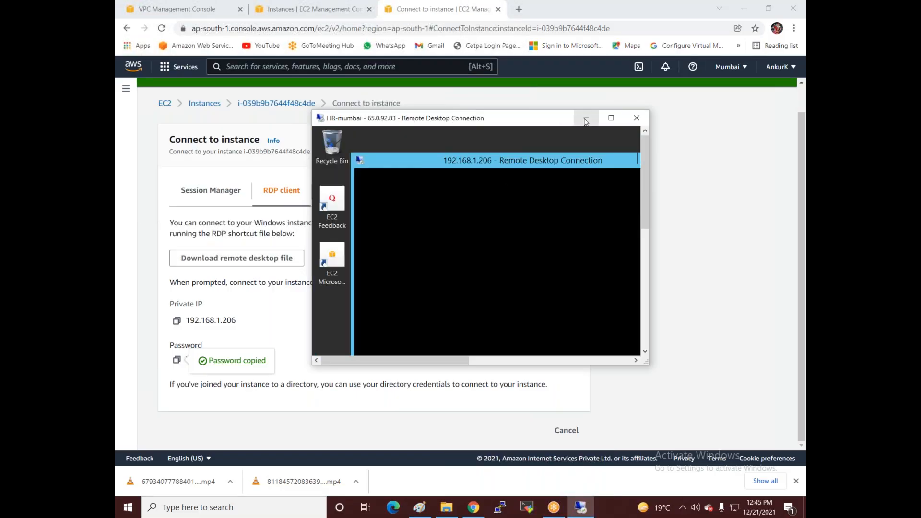
Step: Create a new folder named HR-VM on the HR-mumbai desktop
left_click(611, 119)
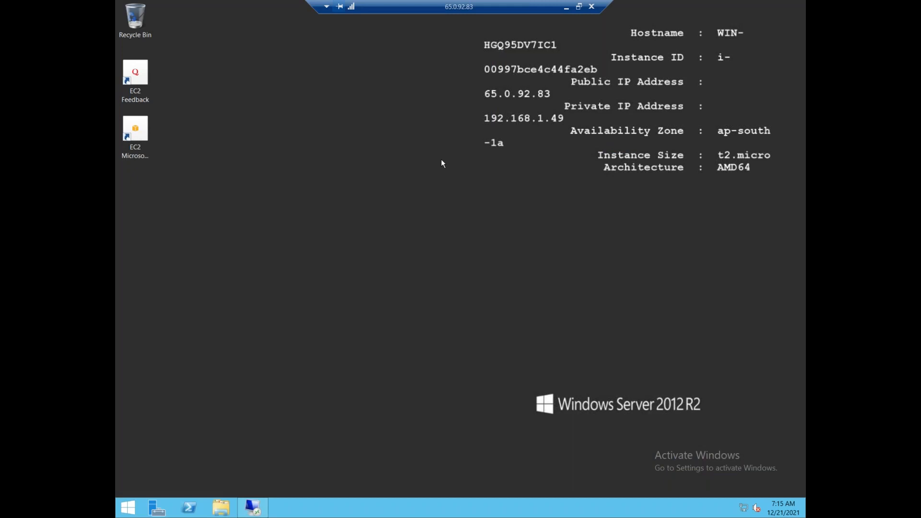
right_click(409, 171)
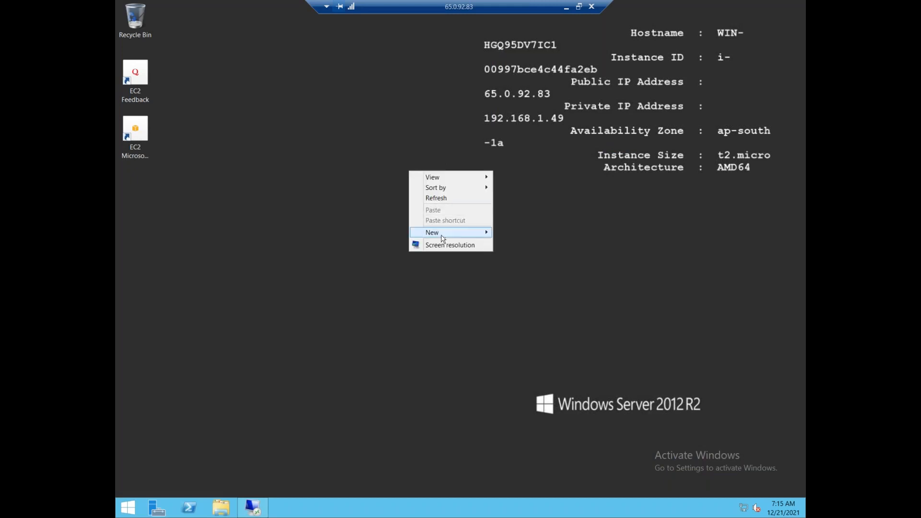
mouse_move(428, 234)
left_click(518, 233)
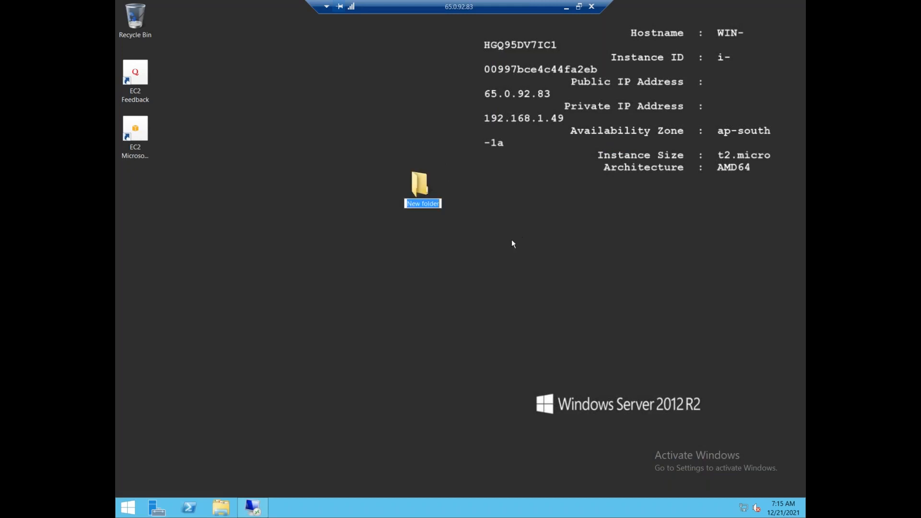
type("HR-VM")
key("Return")
Step: Drag HR-VM into the nested 192.168.1.206 window, park it upper left, and minimize the outer session
left_click(253, 507)
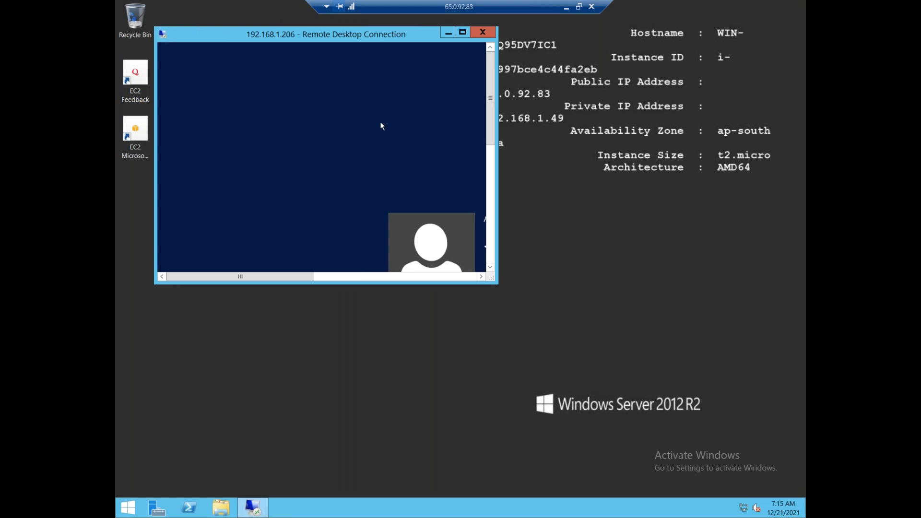
left_click_drag(226, 30, 256, 201)
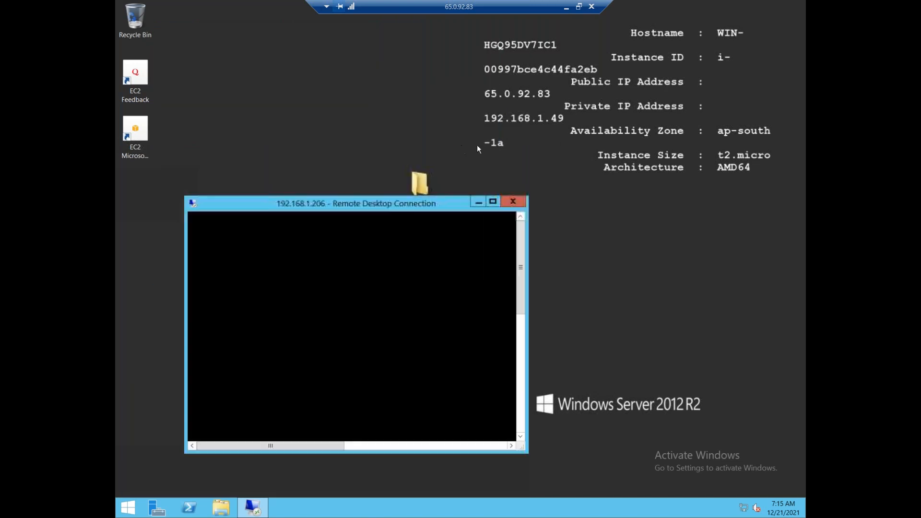
left_click_drag(420, 181, 465, 21)
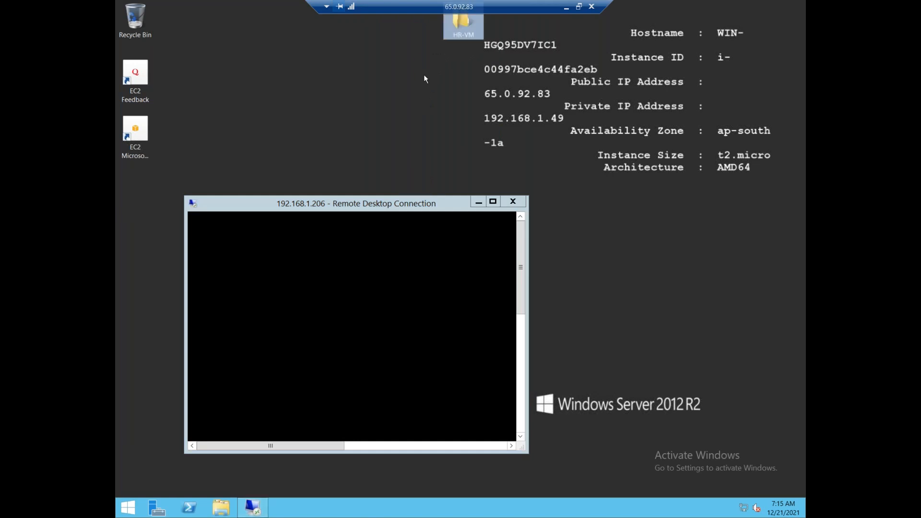
left_click_drag(258, 204, 210, 78)
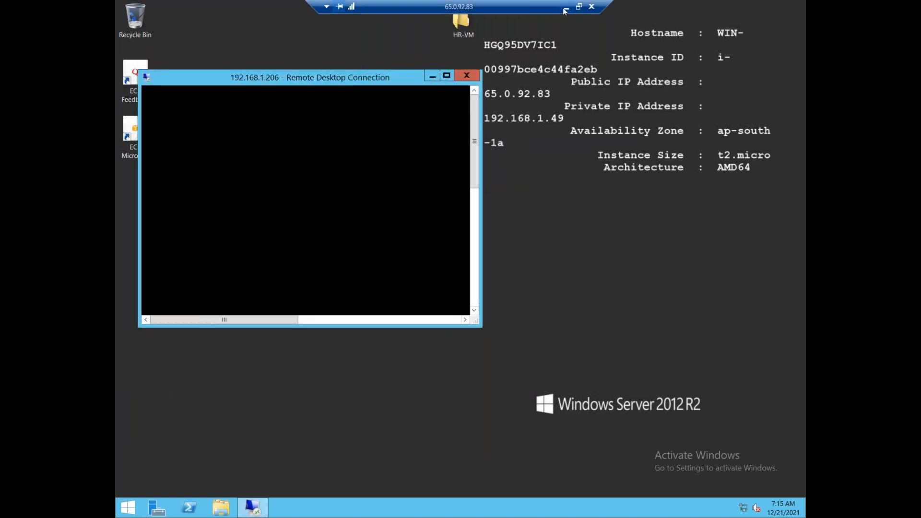
left_click(566, 7)
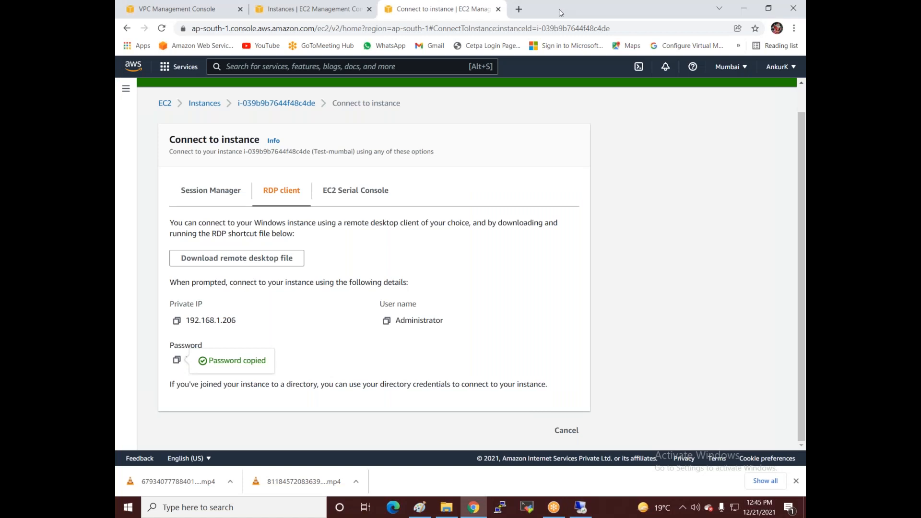
Step: Decrypt the Acco instance's Administrator password with Windows-web.pem and copy it, noting private IP 10.0.0.118
left_click(204, 107)
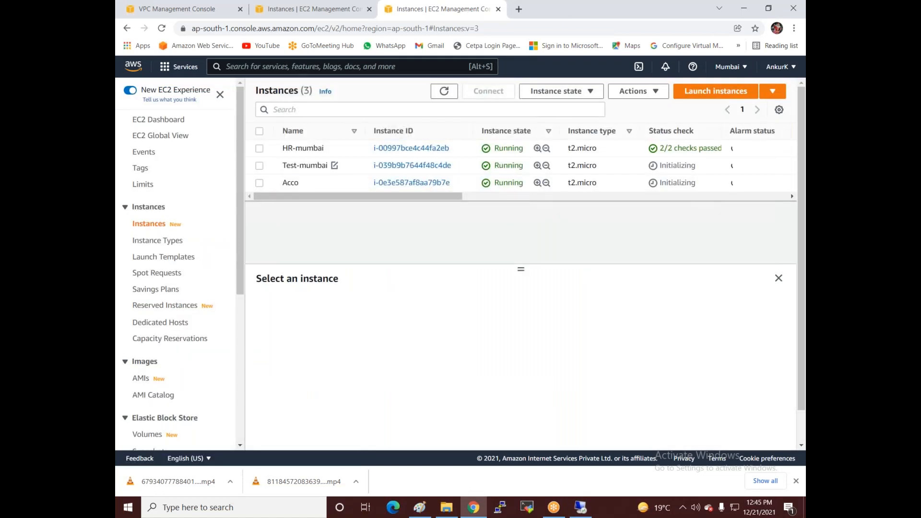
left_click(291, 184)
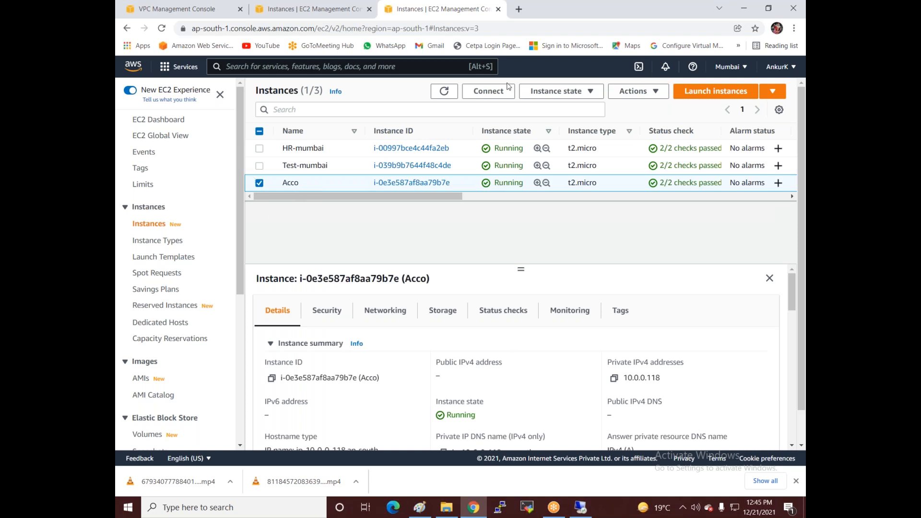
left_click(488, 90)
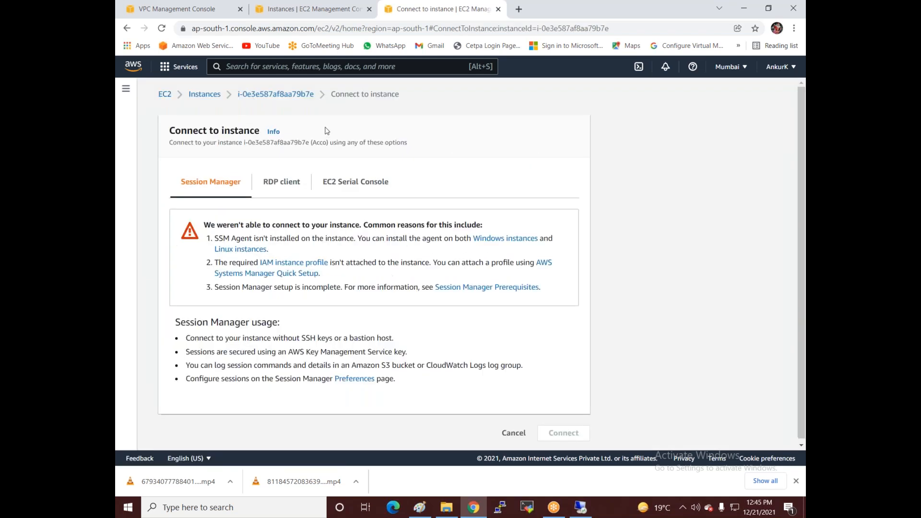
left_click(288, 181)
left_click(235, 341)
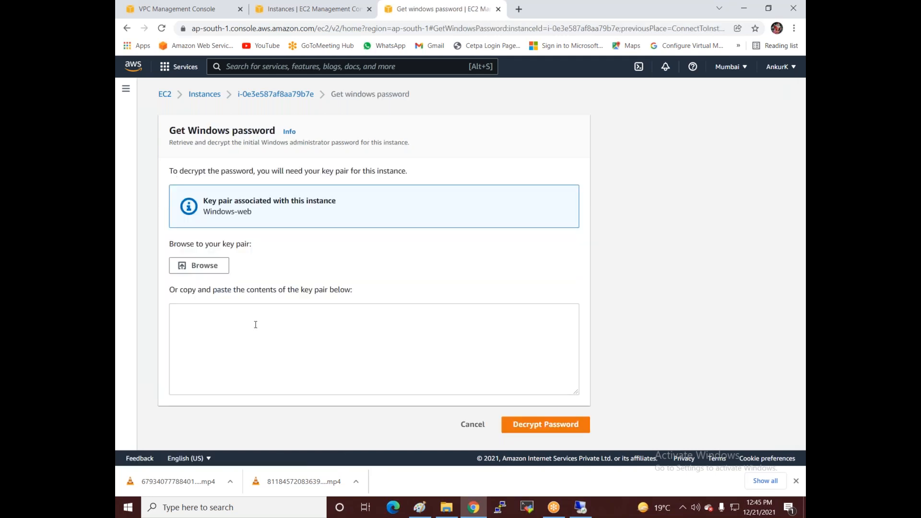
left_click(199, 265)
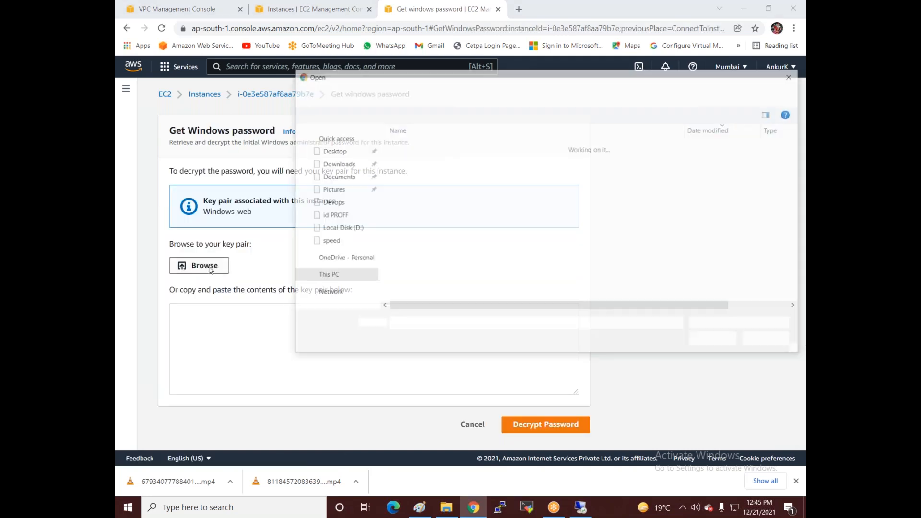
left_click(425, 237)
double_click(424, 237)
scroll(573, 366, "down", 5)
left_click(536, 431)
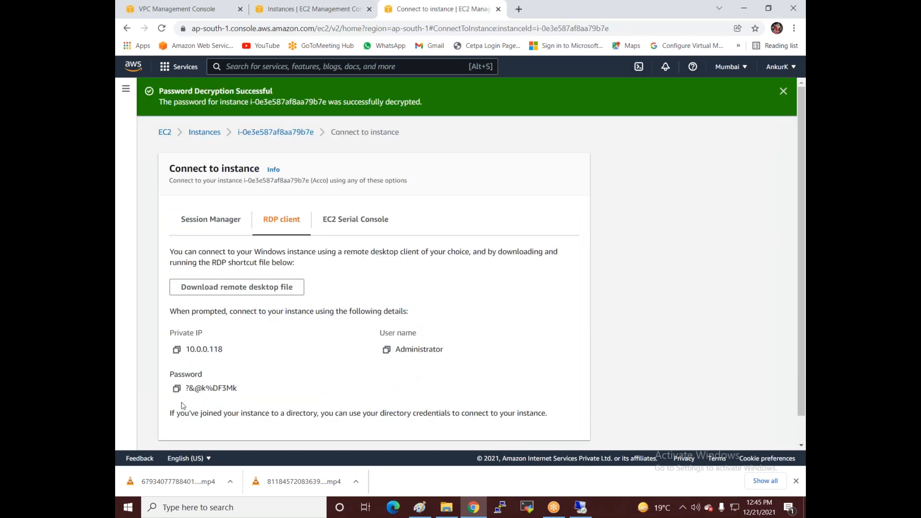
left_click(176, 389)
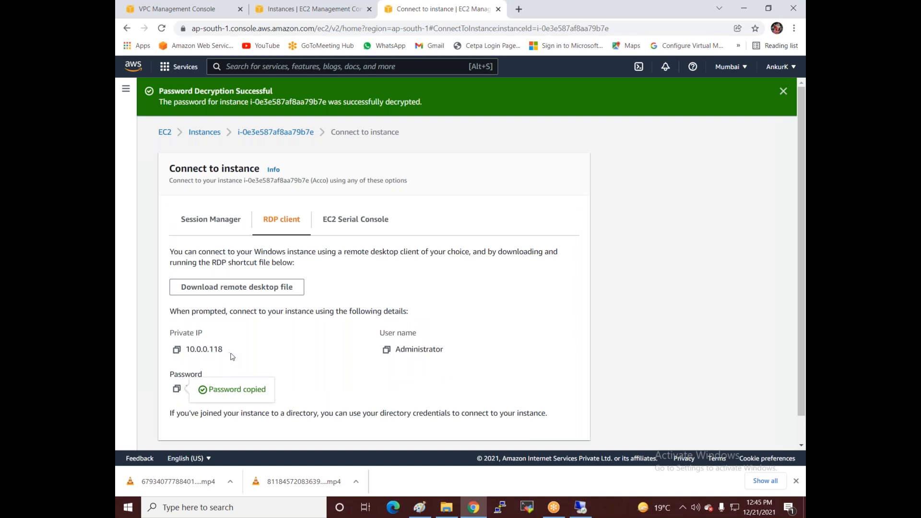
left_click(581, 507)
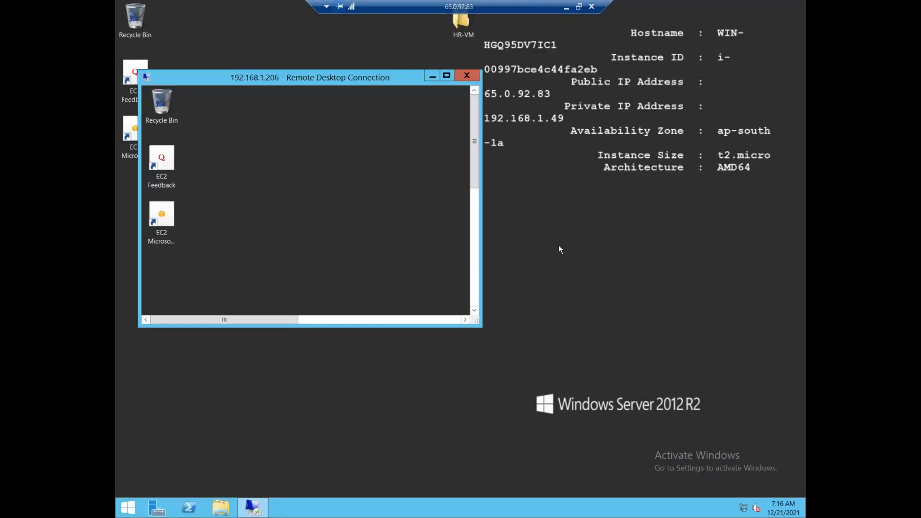
Step: Create a new folder named Test on the 192.168.1.206 desktop
right_click(292, 142)
mouse_move(332, 204)
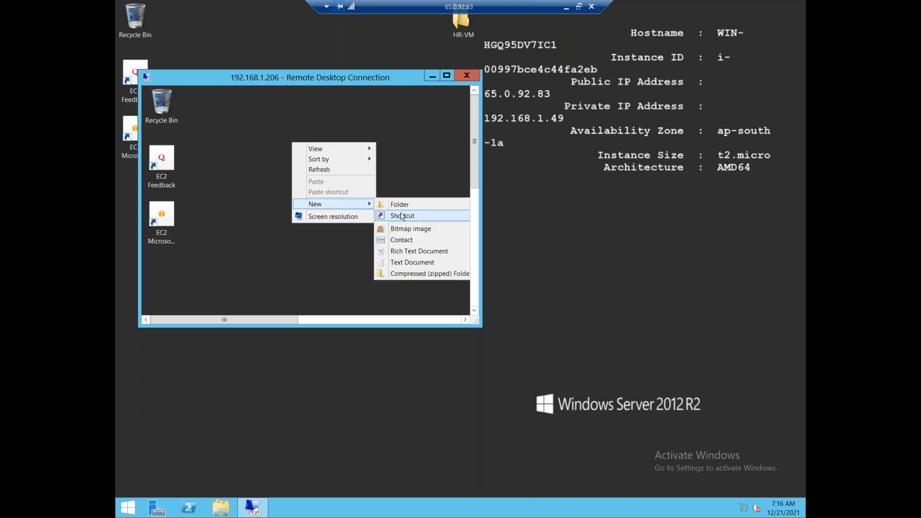
left_click(399, 205)
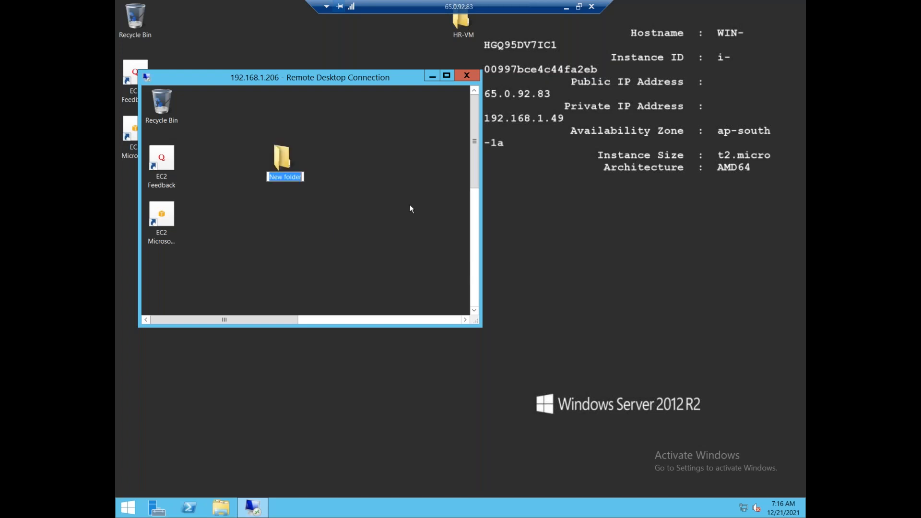
type("Test")
left_click(545, 215)
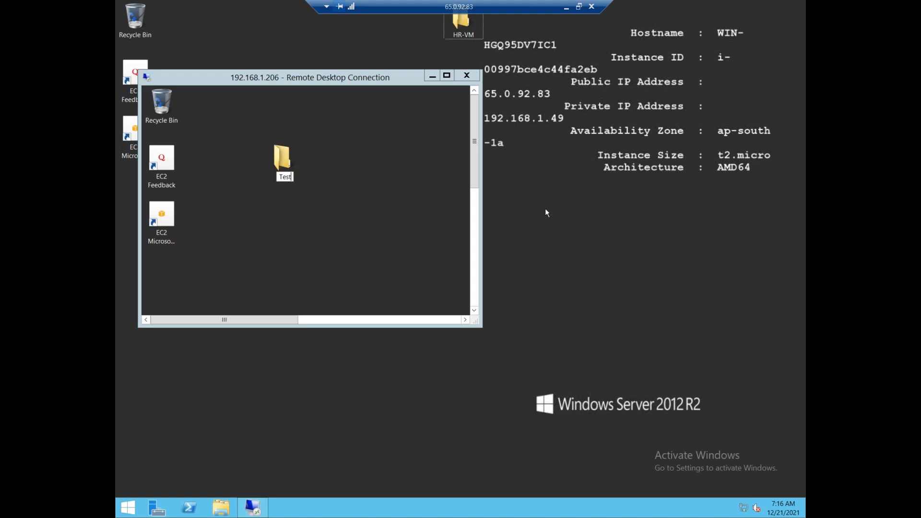
Step: Open a new Remote Desktop Connection window with computer address 10.0.0.118
key("super")
type("re")
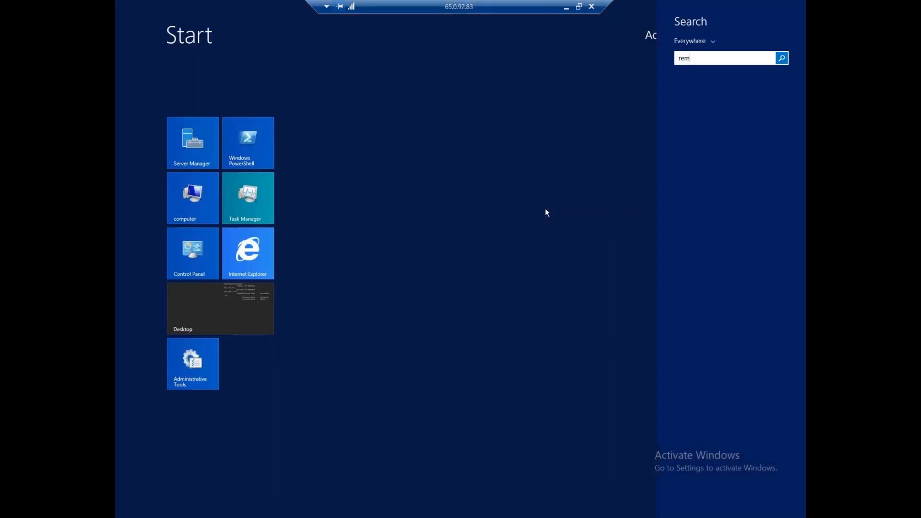
type("m")
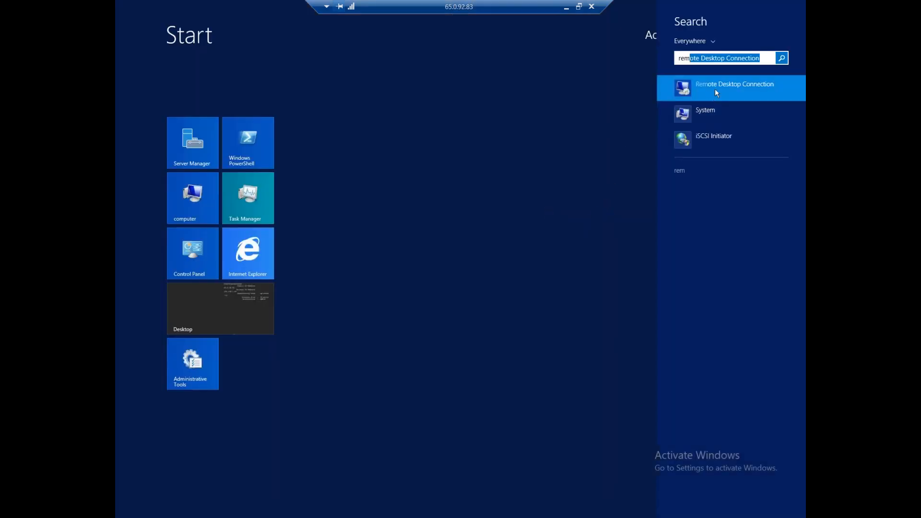
right_click(715, 88)
left_click(718, 137)
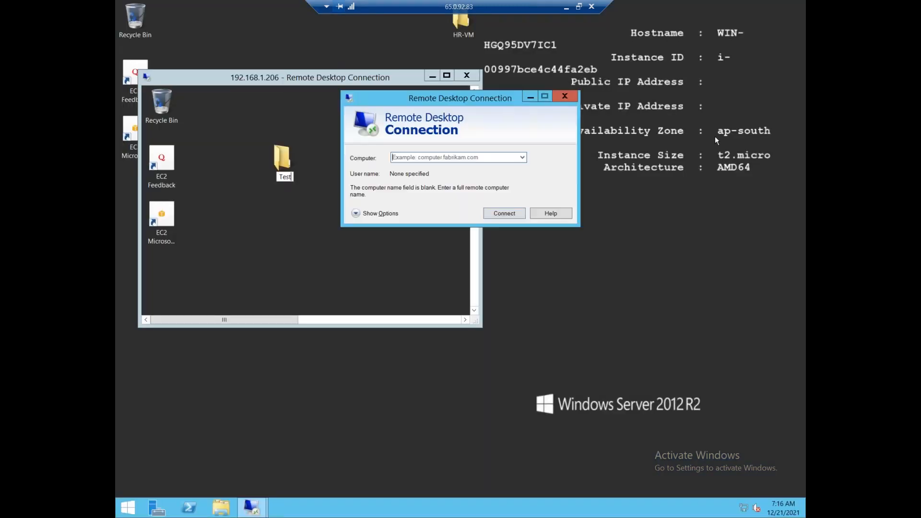
type("10.0")
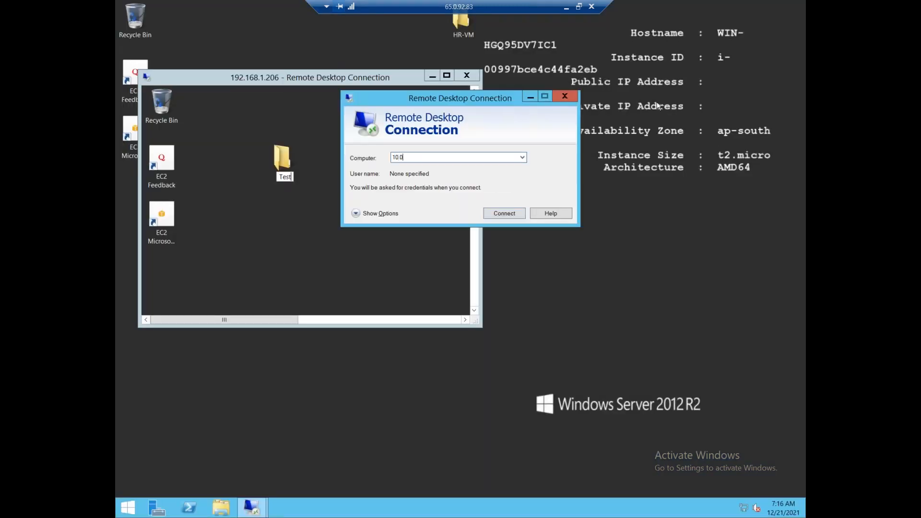
type(".0.10")
left_click(566, 8)
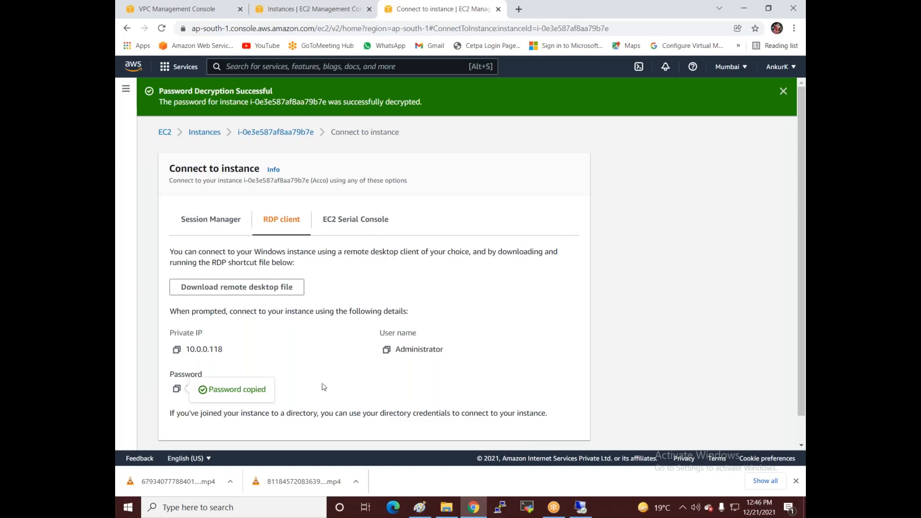
Step: Start the remote connection to 10.0.0.118, then bring the Paint VPC peering diagram forward
left_click(581, 508)
left_click(503, 213)
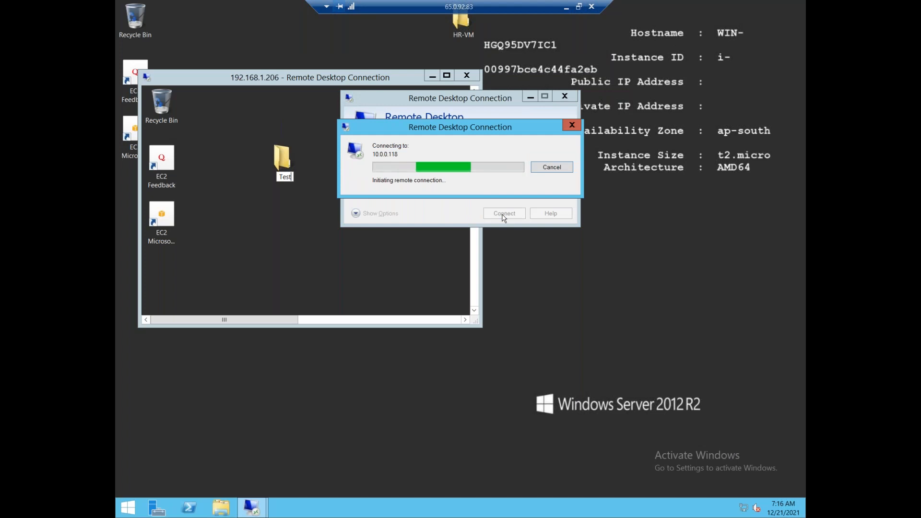
left_click(565, 8)
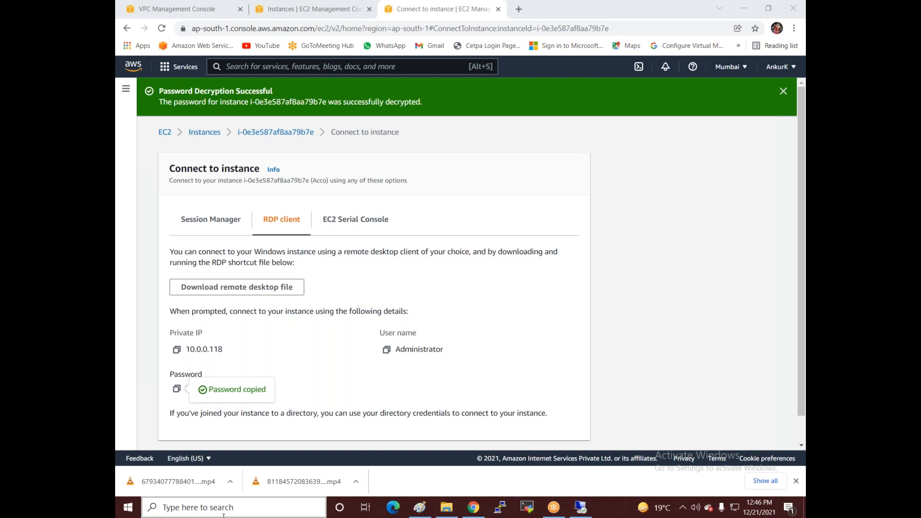
left_click(420, 508)
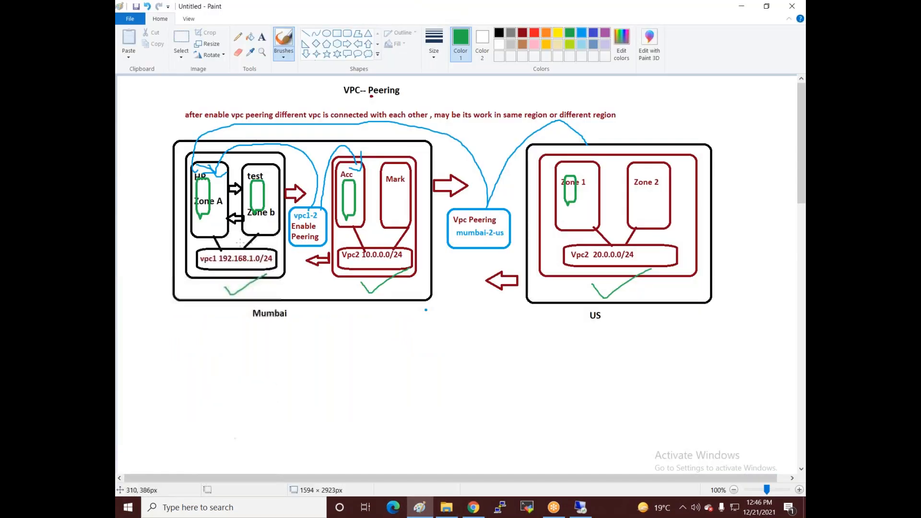
Step: Draw a dark-red left arrow between Zone A and Zone b in the Mumbai vpc1 diagram
left_click(357, 44)
left_click(523, 33)
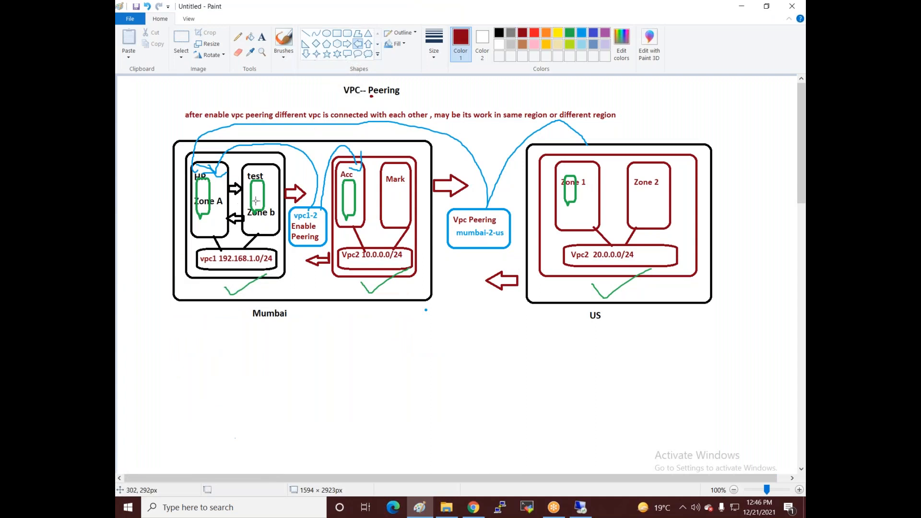
left_click_drag(250, 194, 208, 207)
left_click(184, 288)
Step: Start a new VPC peering connection named Vpc1-2-Vpc2, leaving the requester VPC unselected
left_click(474, 507)
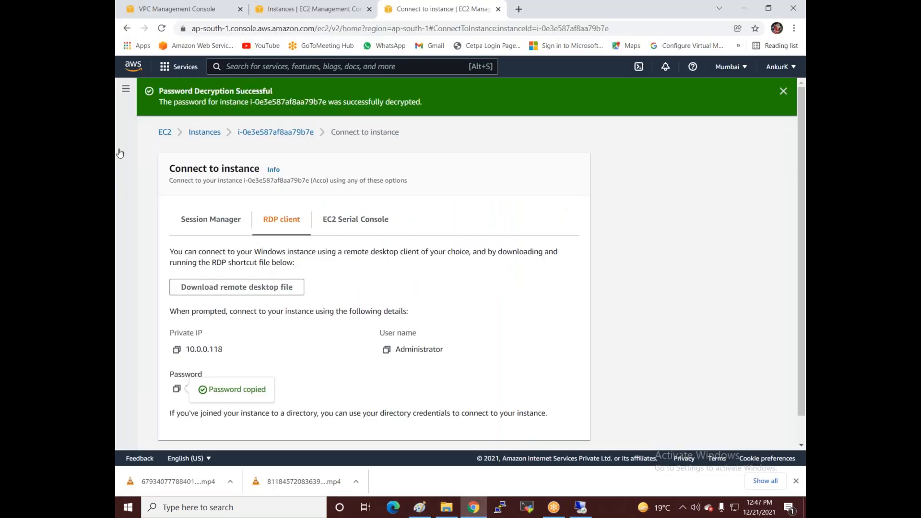
left_click(161, 9)
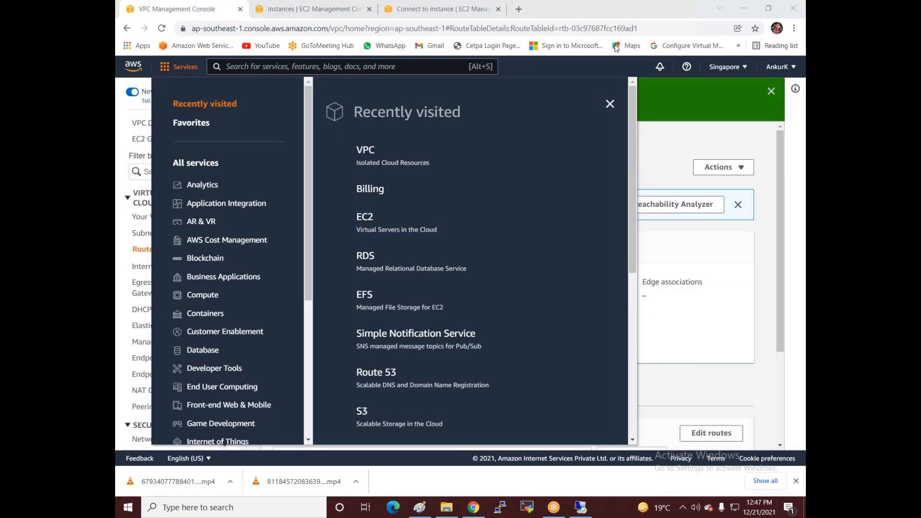
left_click(610, 106)
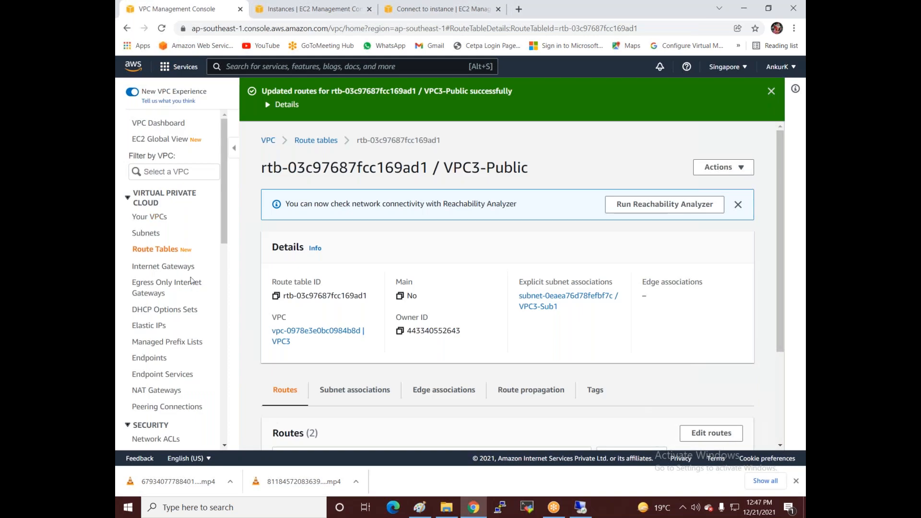
scroll(143, 312, "down", 3)
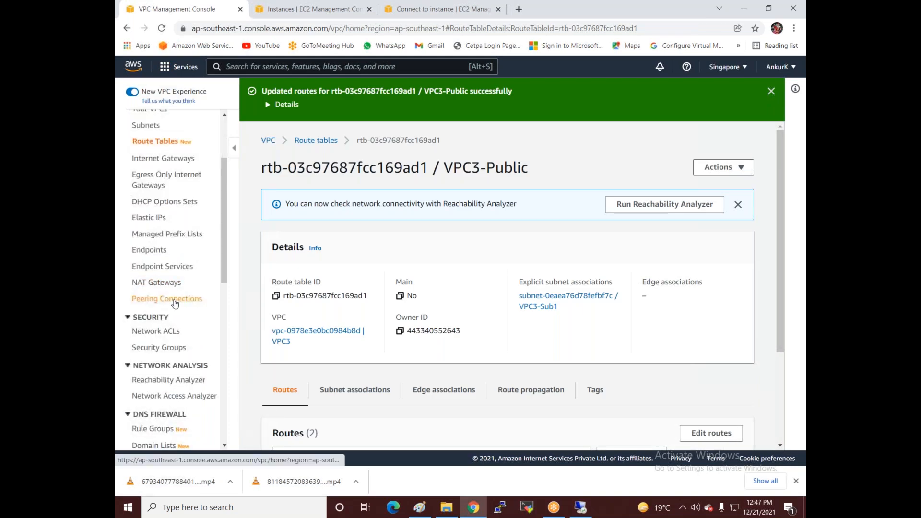
left_click(176, 304)
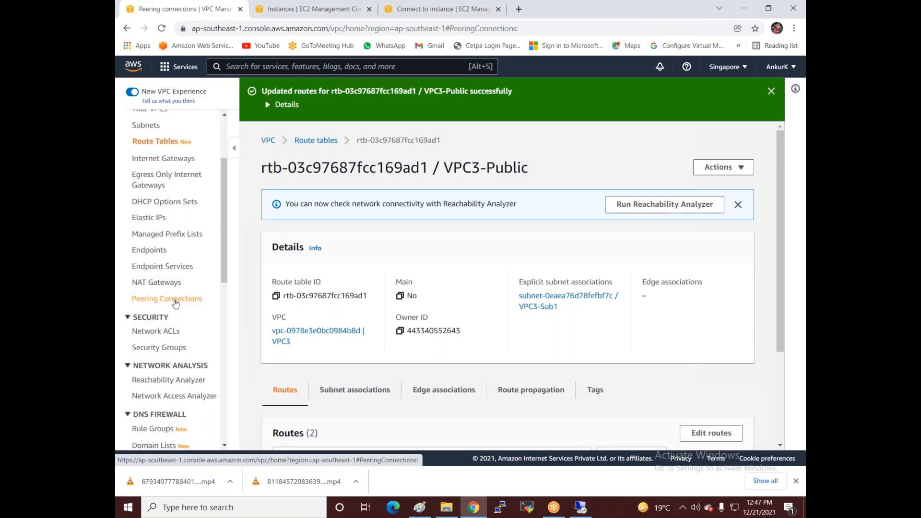
left_click(673, 99)
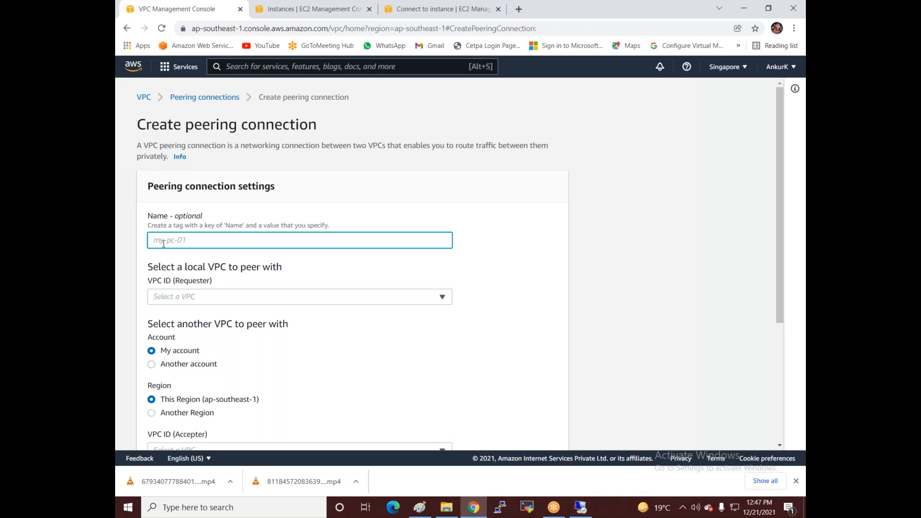
type("Vpc1-2-Vpc2")
left_click(183, 299)
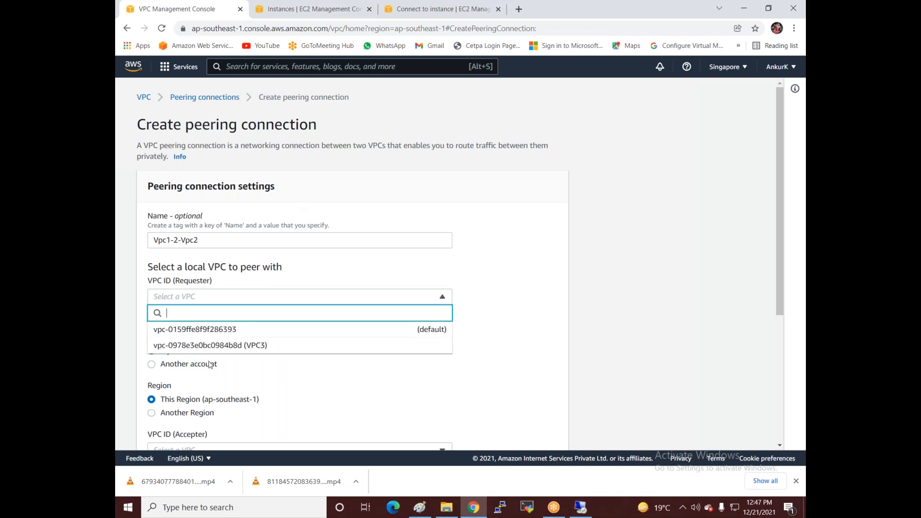
left_click(722, 187)
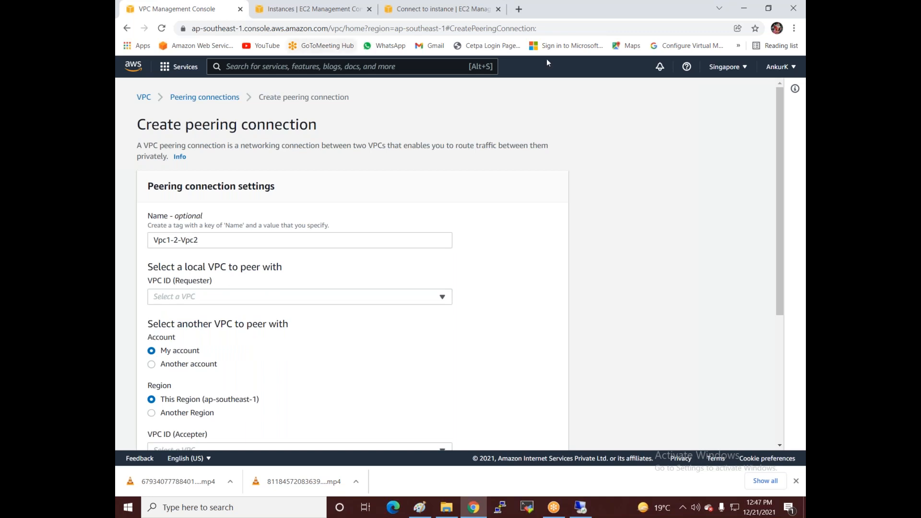
Step: Switch the console to the Mumbai region and name the peering connection VPC1-2-VPC2
left_click(747, 66)
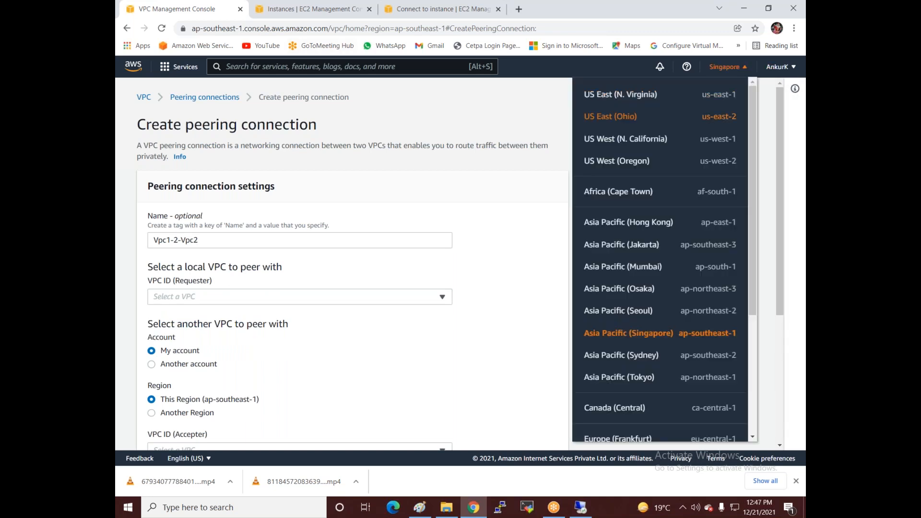
left_click(613, 268)
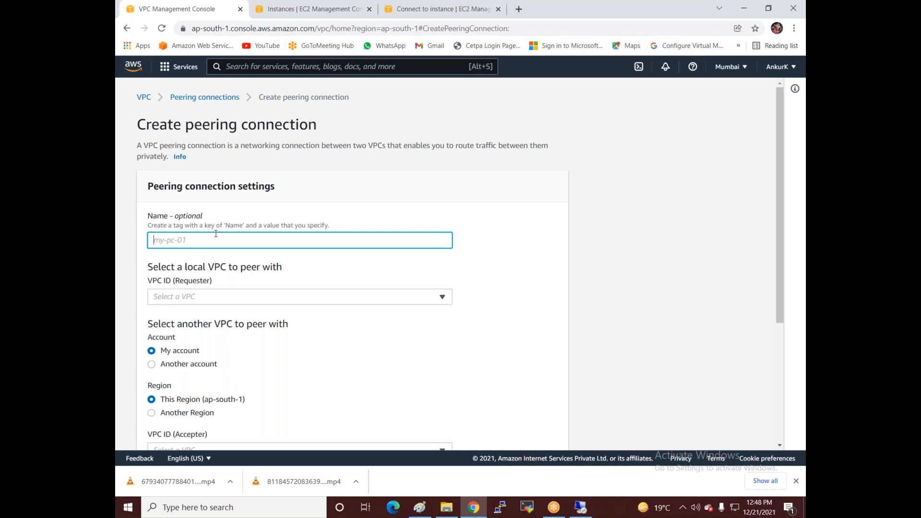
type("VPc")
type("C-")
type("1-")
type("2-C")
key("BackSpace")
type("VPC2")
Step: Choose VPC1 as requester and VPC2 as accepter, and create the peering connection
left_click(192, 299)
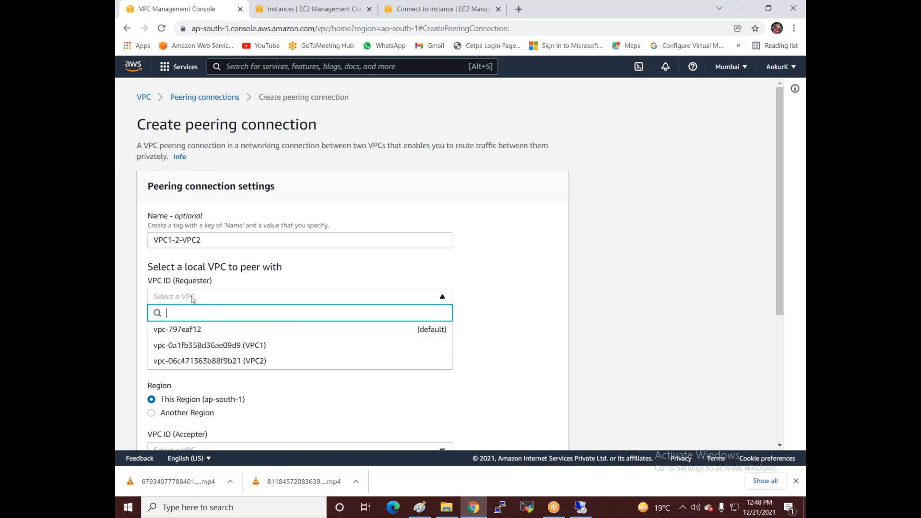
left_click(243, 346)
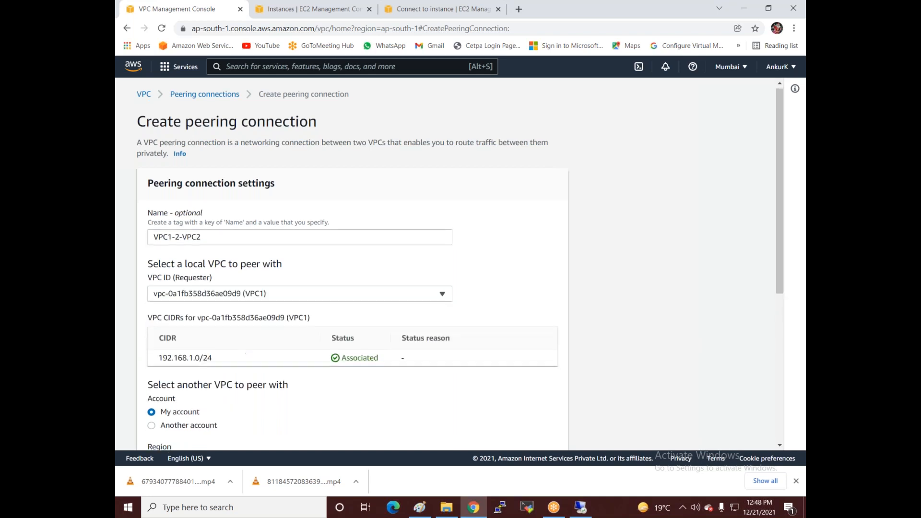
scroll(202, 319, "down", 2)
scroll(314, 289, "down", 3)
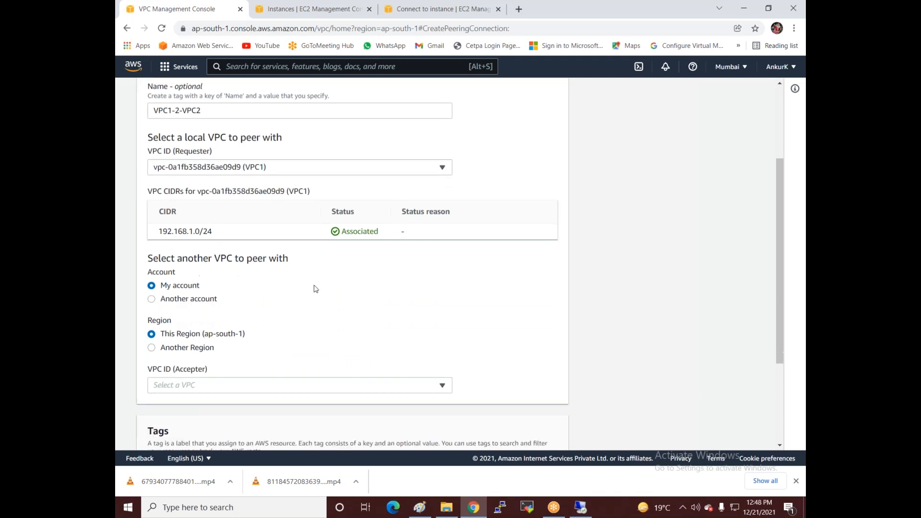
left_click(288, 251)
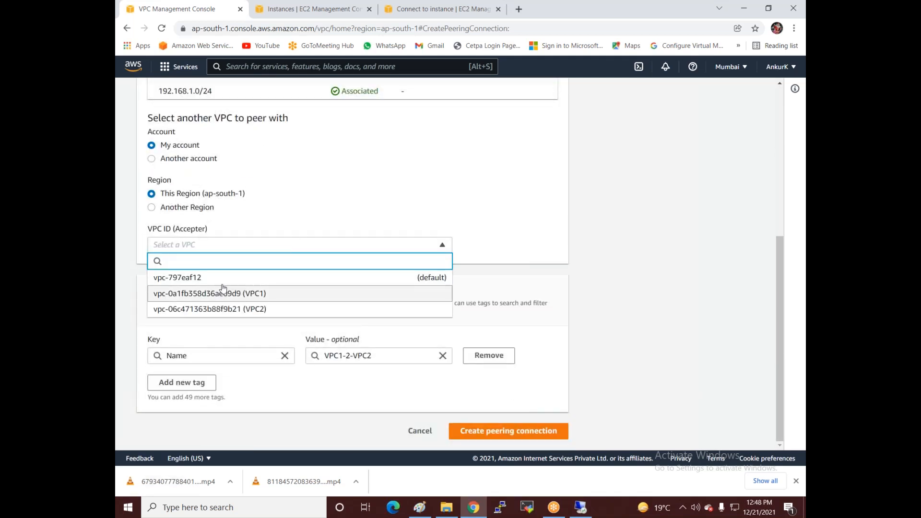
left_click(244, 310)
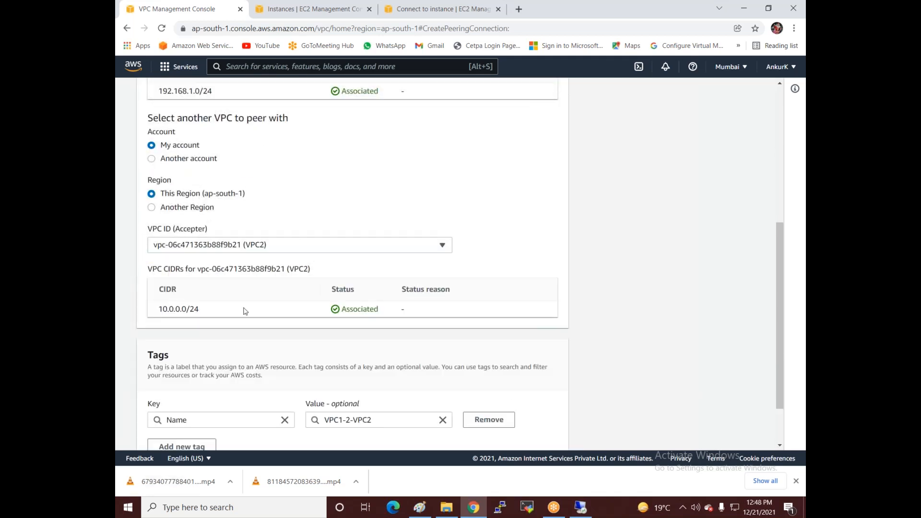
scroll(456, 312, "down", 1)
left_click(496, 432)
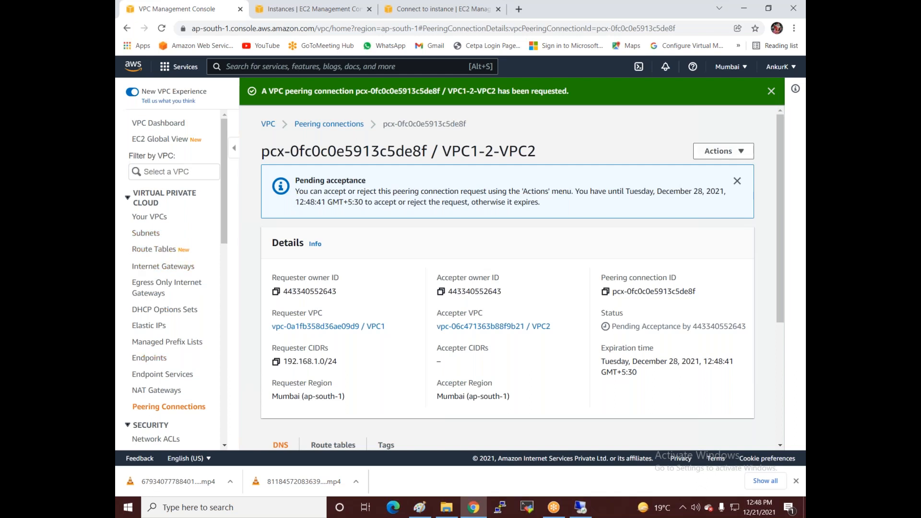
Step: Accept the VPC1-2-VPC2 peering request from the Actions menu so it becomes Active
left_click(157, 409)
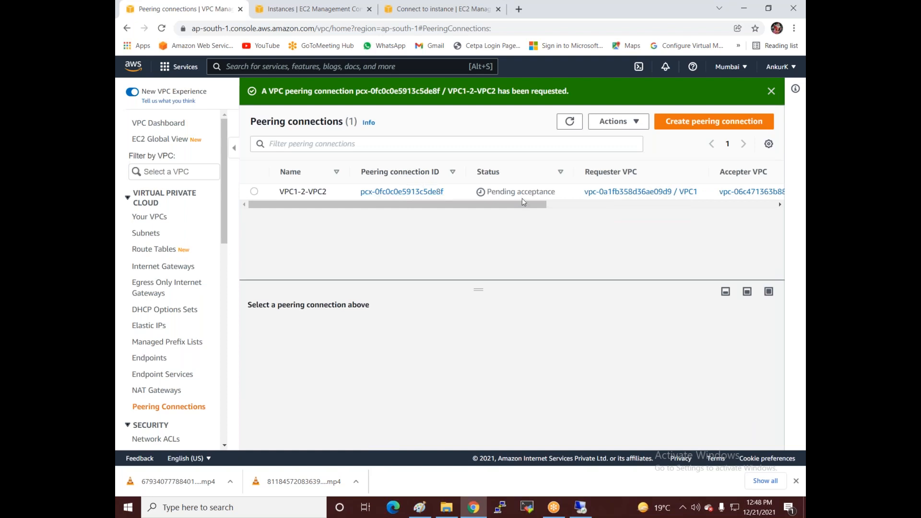
left_click(254, 192)
left_click(616, 125)
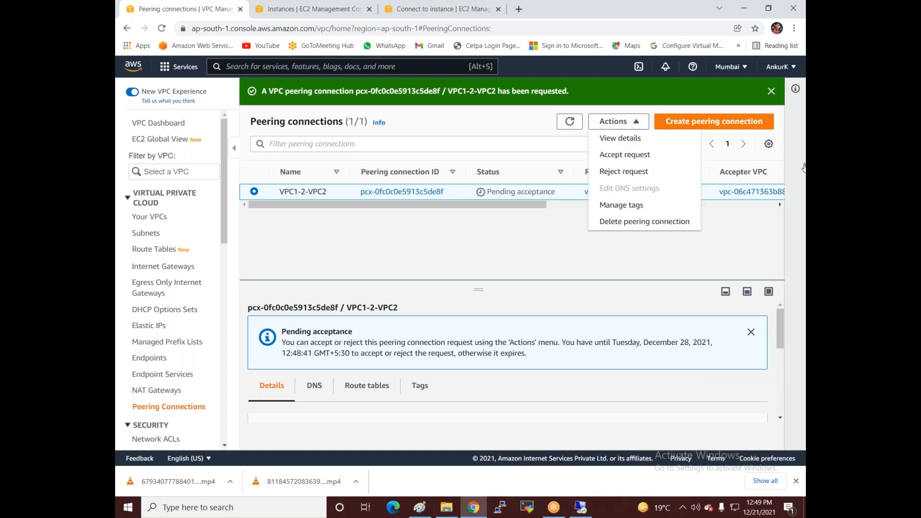
left_click(642, 155)
left_click(723, 359)
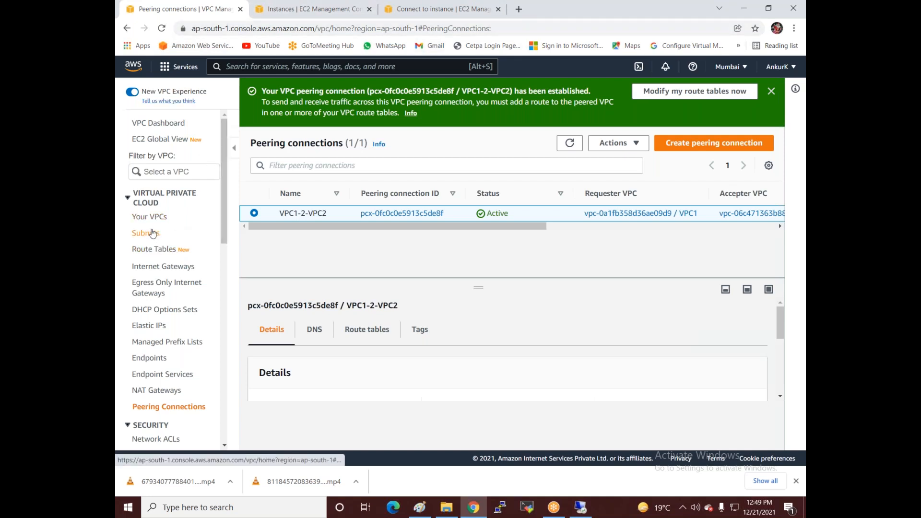
Step: Add a 10.0.0.0/24 route to VPC1-Public targeting the VPC1-2-VPC2 peering connection, and save
left_click(151, 250)
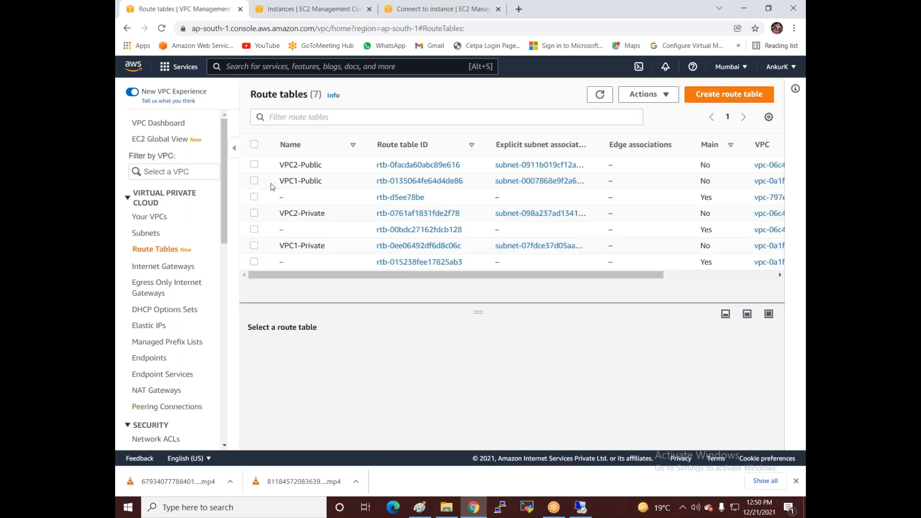
left_click(254, 181)
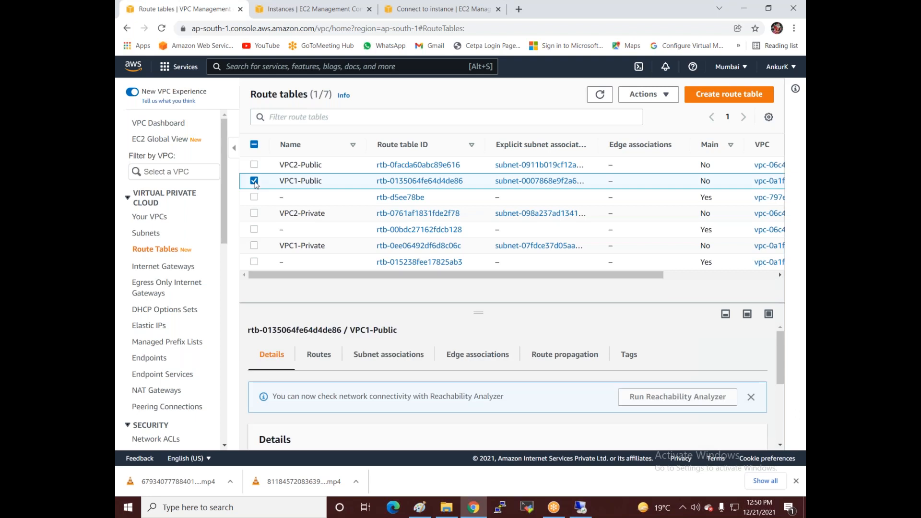
left_click(315, 358)
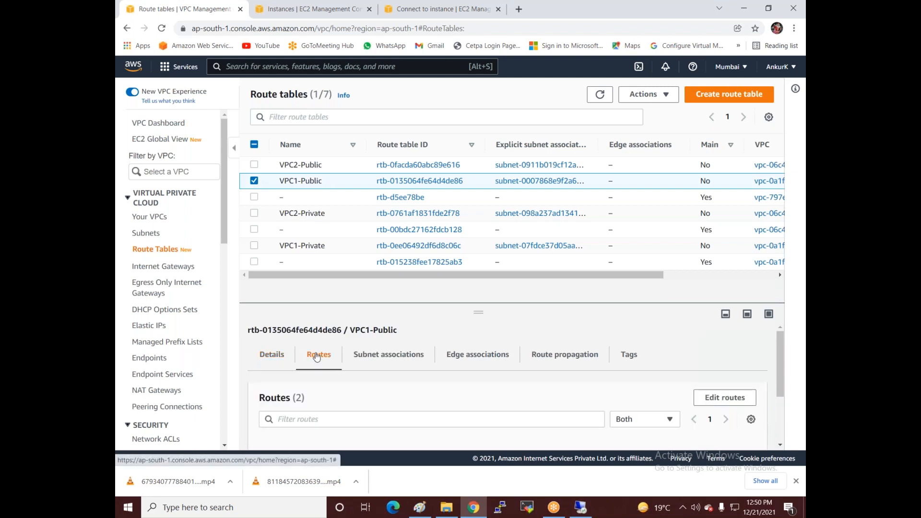
left_click(728, 405)
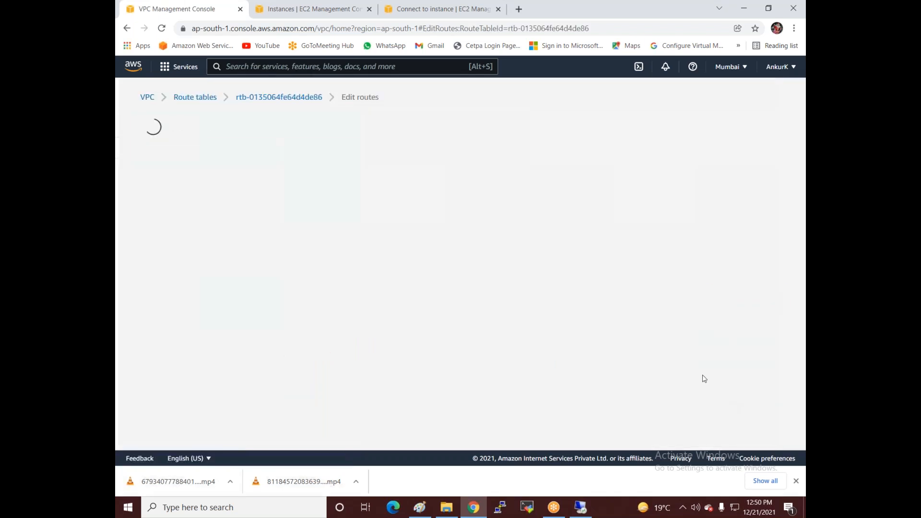
left_click(176, 258)
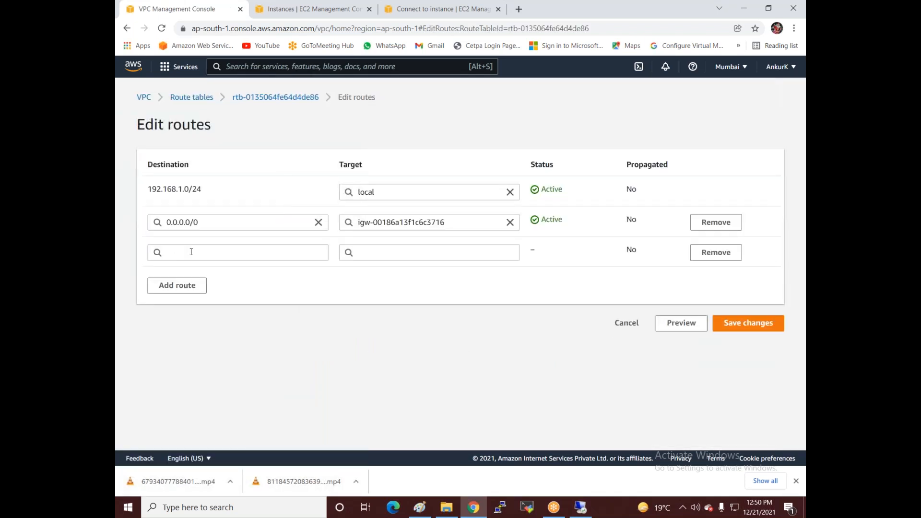
left_click(191, 252)
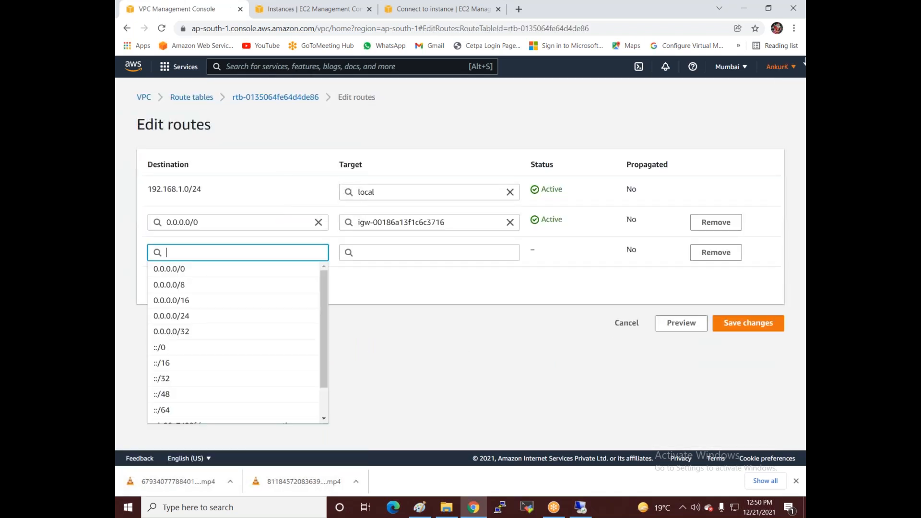
type("10.0.0.0")
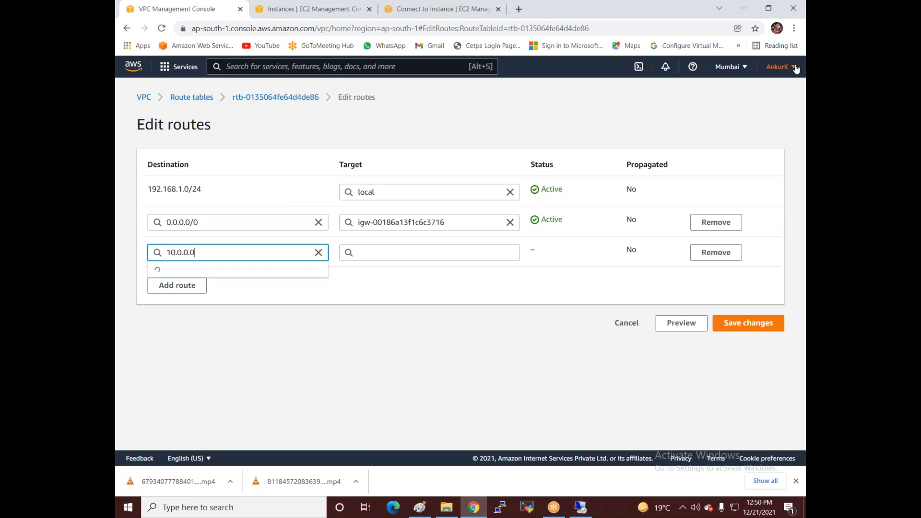
type("/24")
left_click(261, 272)
left_click(389, 253)
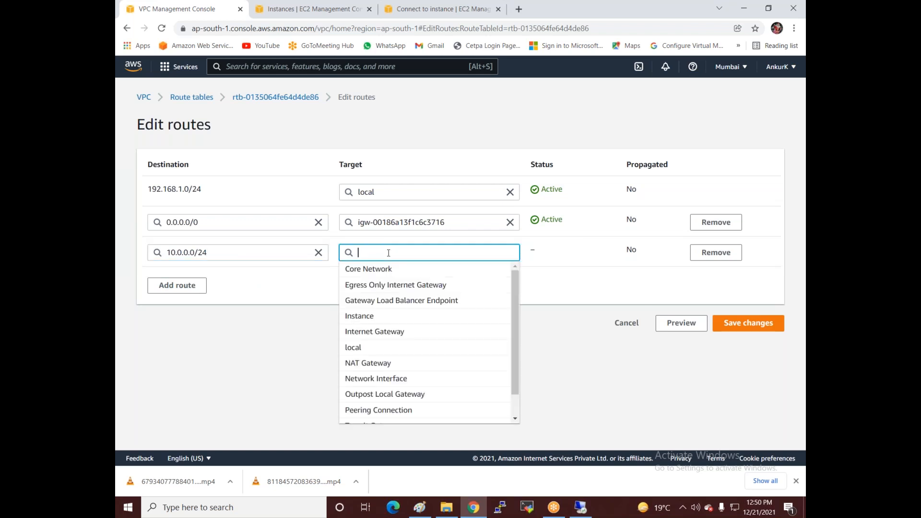
left_click(374, 412)
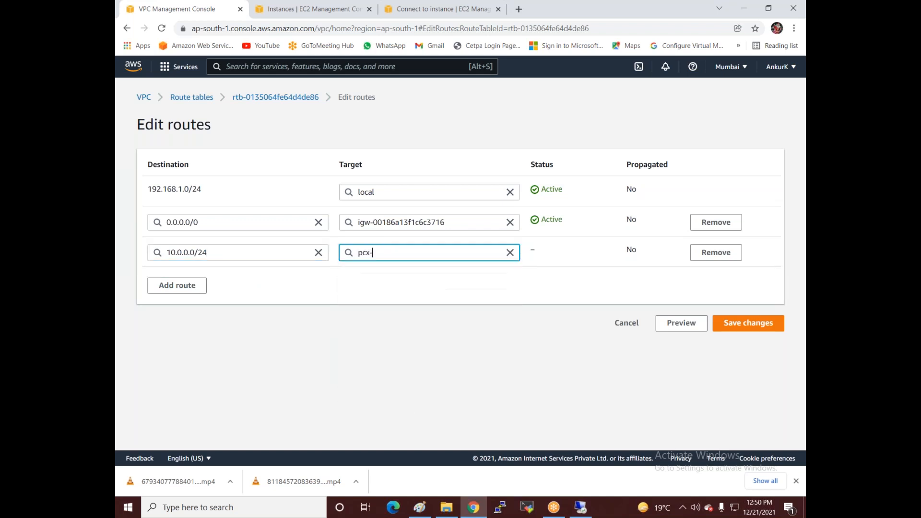
left_click(416, 269)
left_click(753, 326)
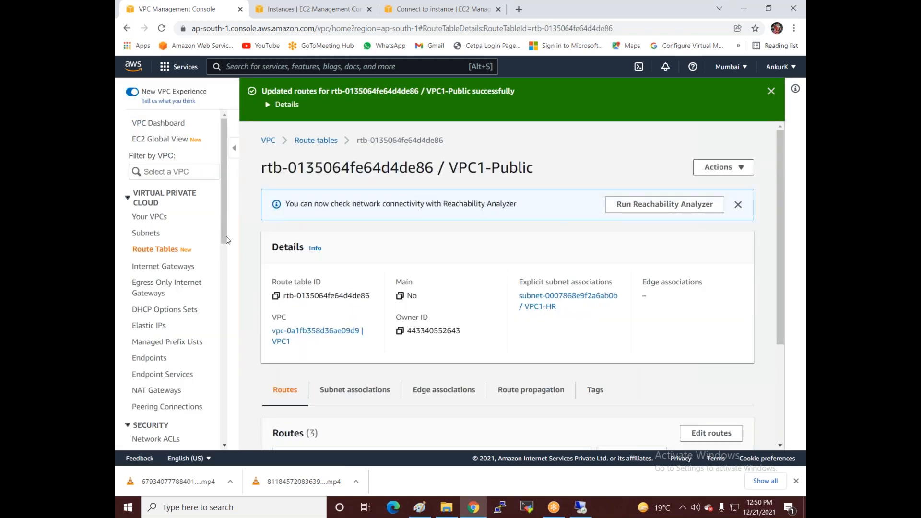
Step: Select the VPC2-Public route table and start editing its routes
left_click(158, 252)
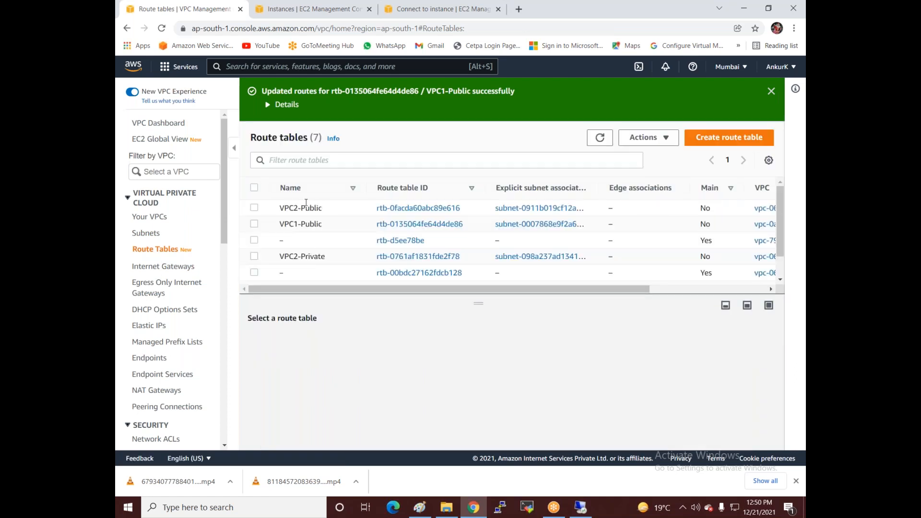
scroll(307, 247, "down", 2)
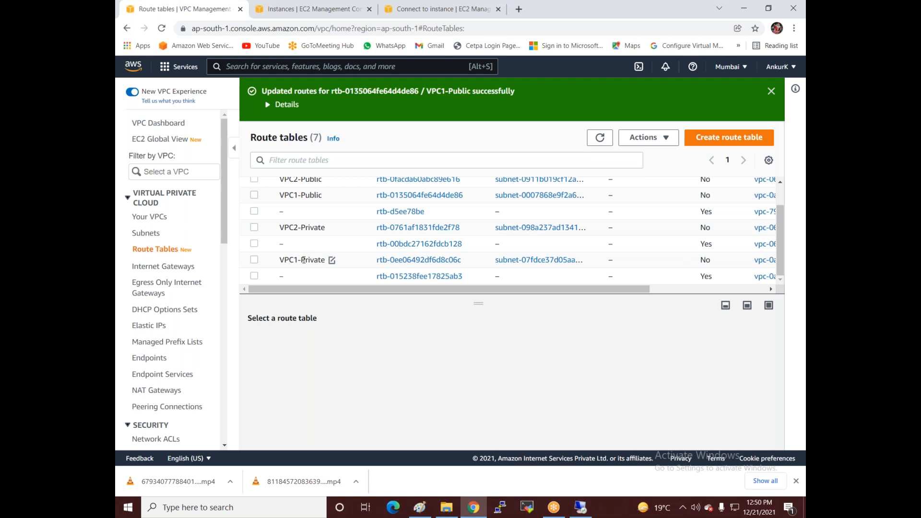
scroll(307, 216, "up", 2)
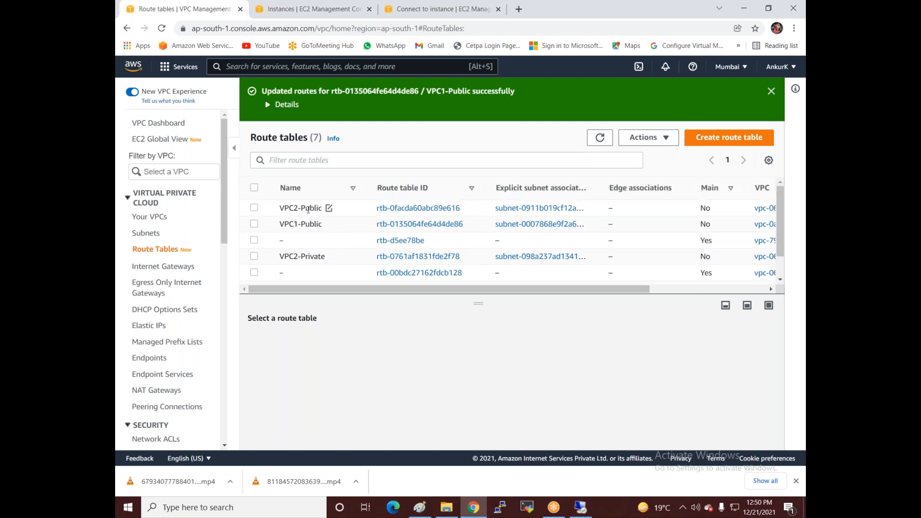
left_click(308, 209)
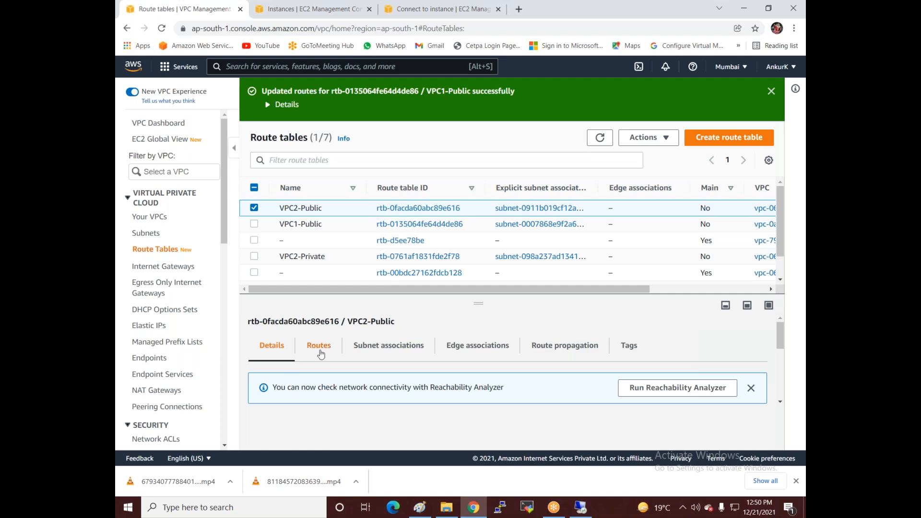
left_click(320, 353)
left_click(738, 391)
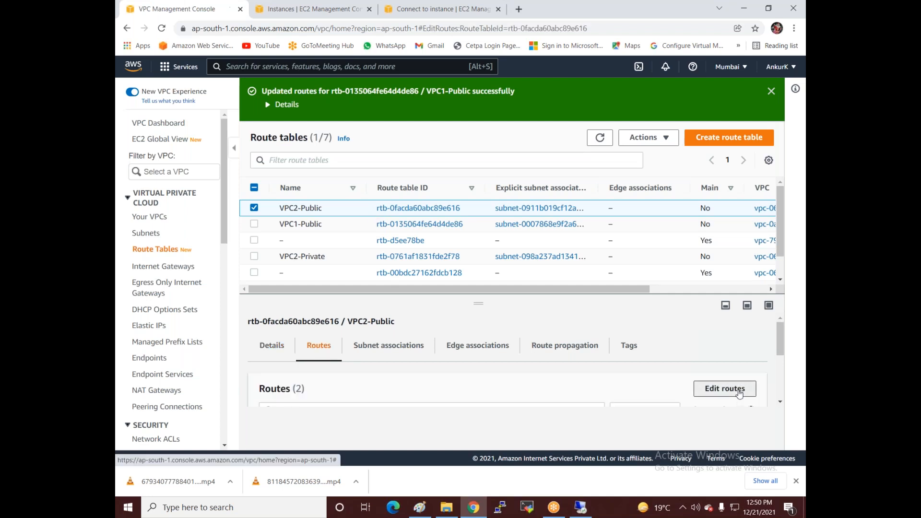
Step: Add a 192.168.1.0/24 route targeting peering connection pcx-0fc0c0e5913c5de8f and save it
left_click(168, 256)
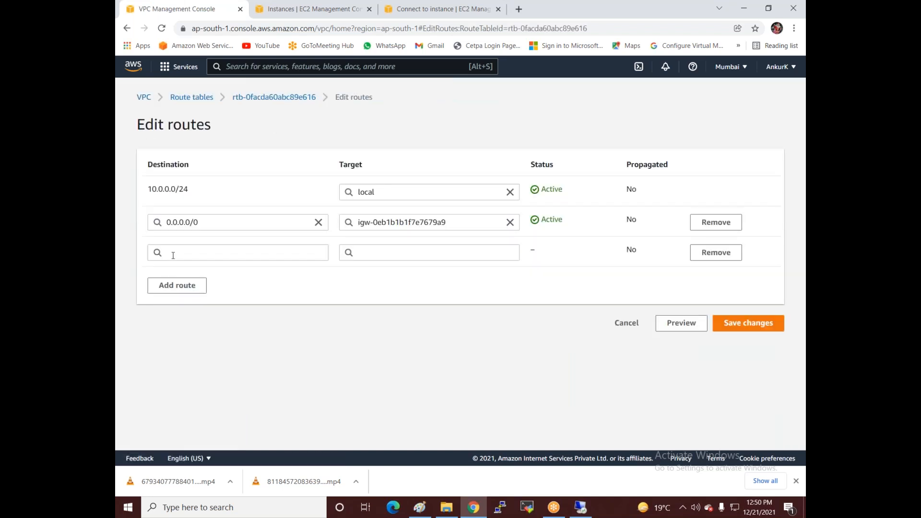
left_click(173, 253)
type("192")
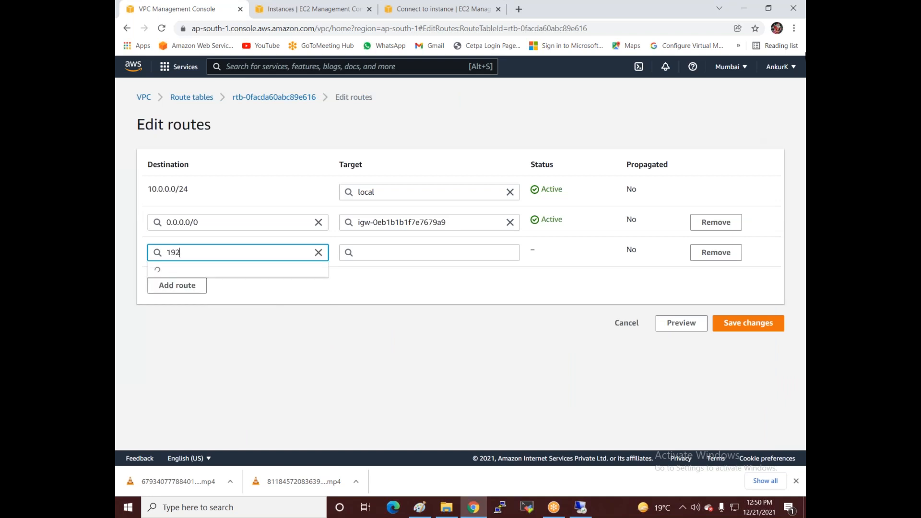
type(".168.1.0/24")
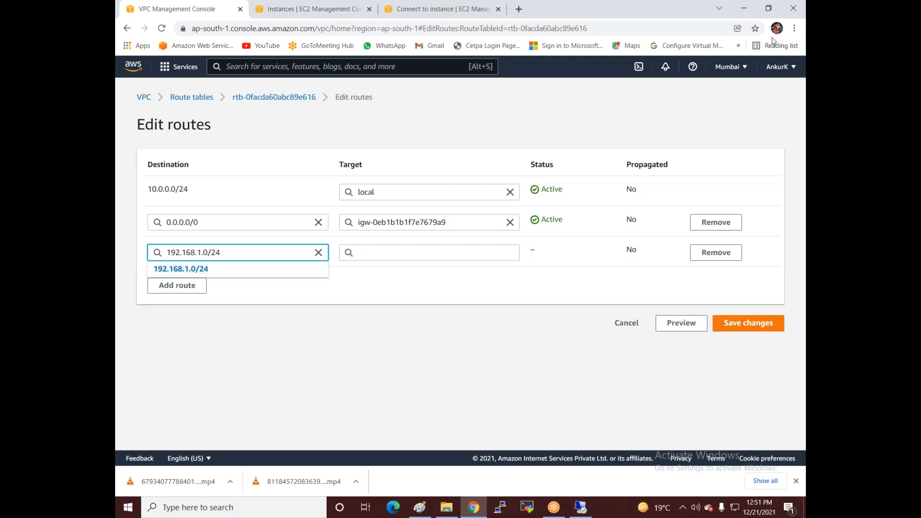
left_click(274, 277)
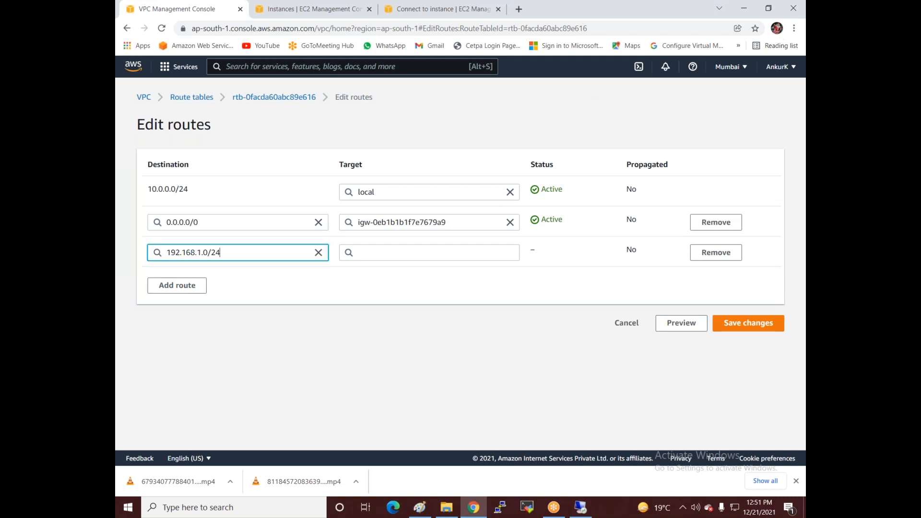
left_click(448, 252)
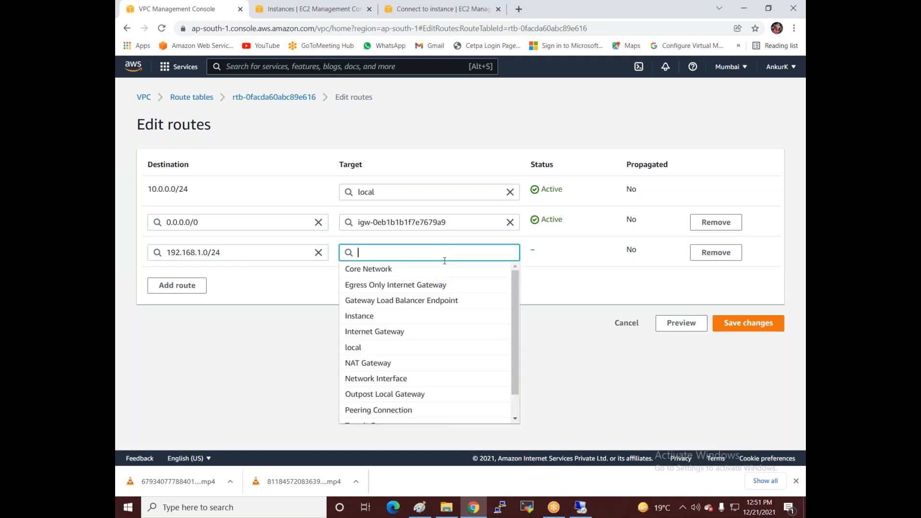
left_click(381, 412)
left_click(420, 270)
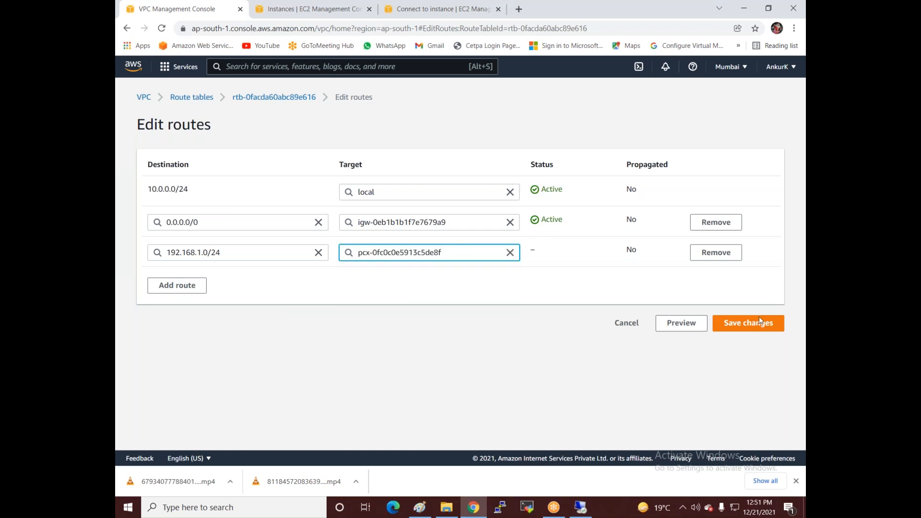
left_click(749, 328)
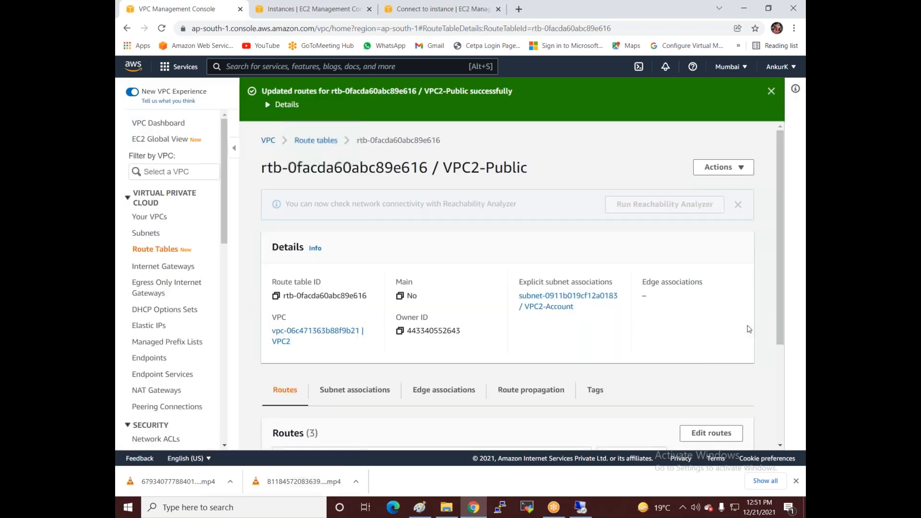
Step: Sign in to 10.0.0.118 as administrator, accept the certificate, and restore the session window
left_click(581, 508)
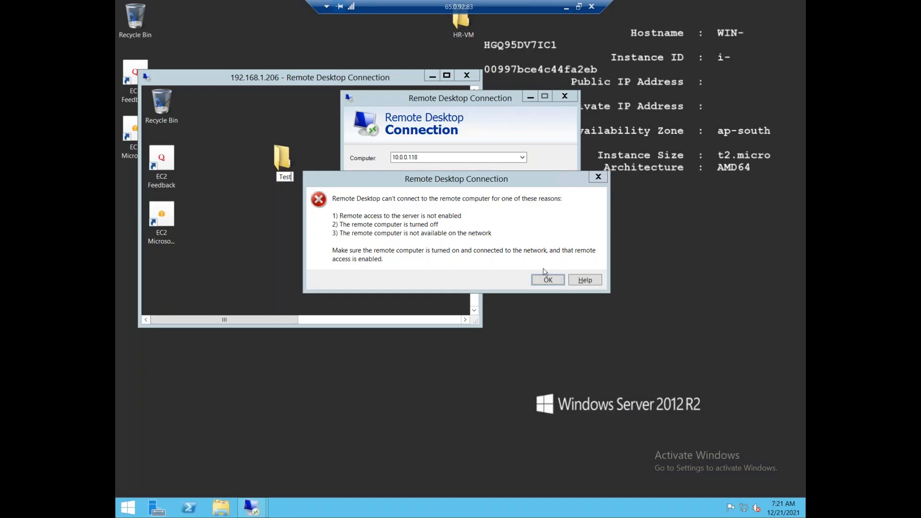
left_click(505, 214)
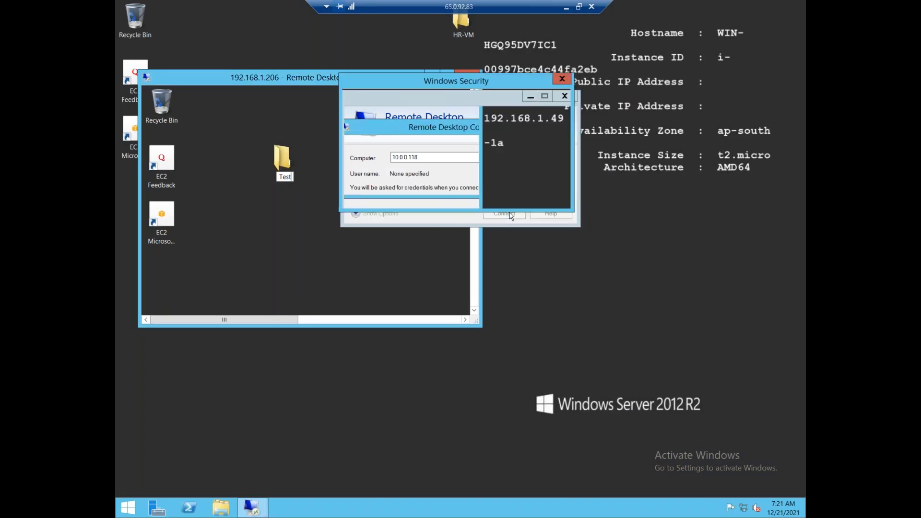
type("ad")
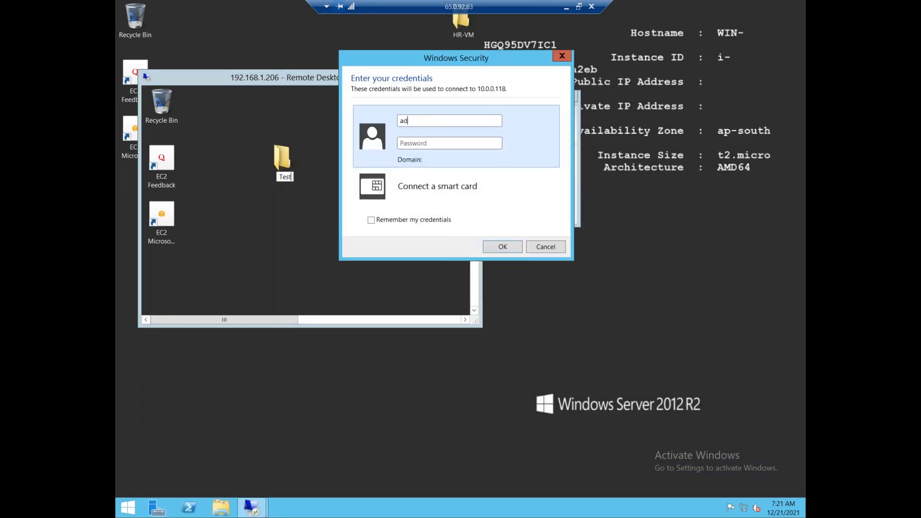
type("ministrator")
left_click(472, 144)
key("ctrl+v")
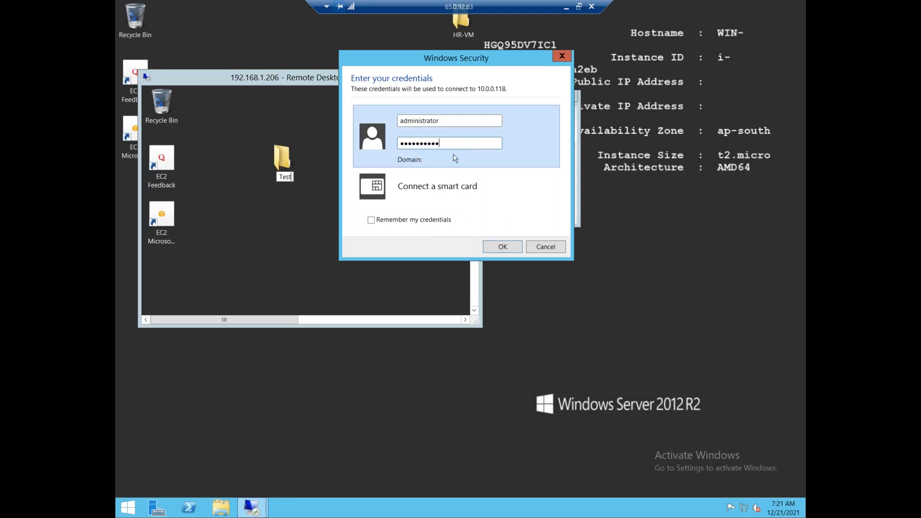
left_click(503, 246)
left_click(491, 247)
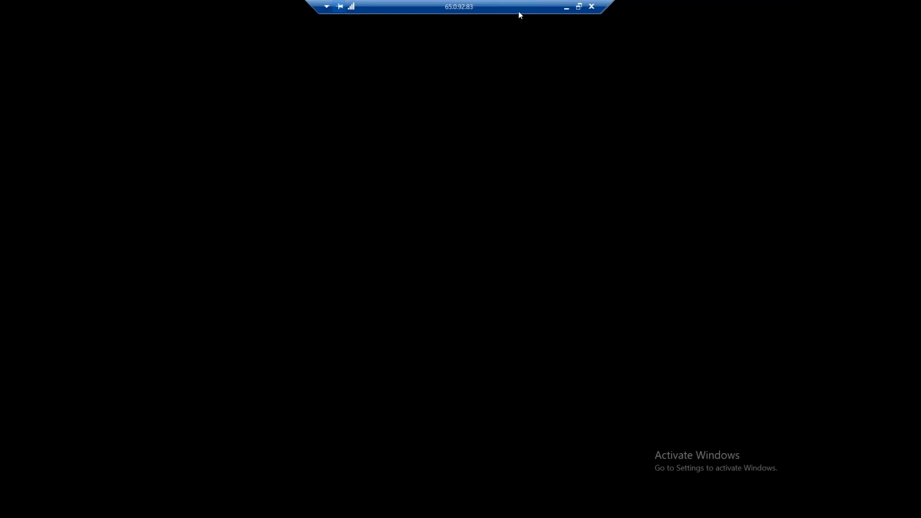
left_click(580, 7)
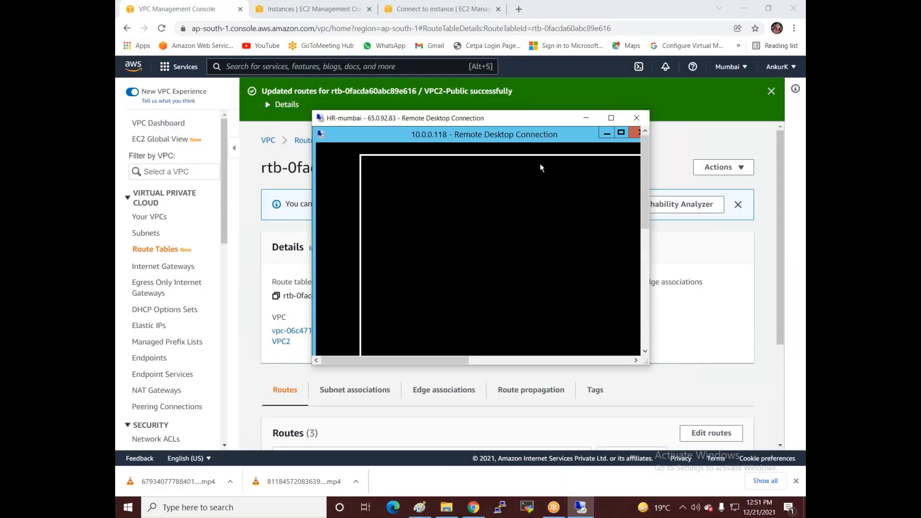
Step: Maximize the HR-mumbai session and place the 10.0.0.118 window beside the 192.168.1.206 session
left_click(611, 118)
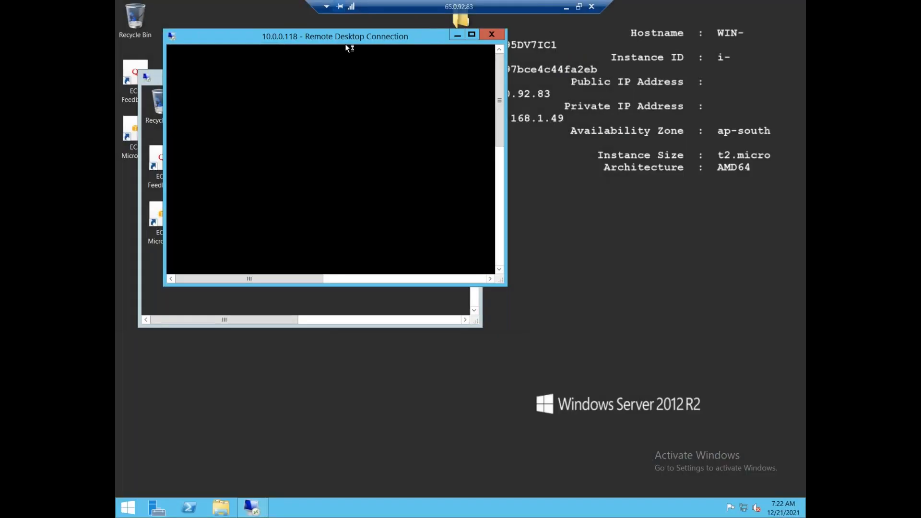
left_click_drag(223, 42, 517, 81)
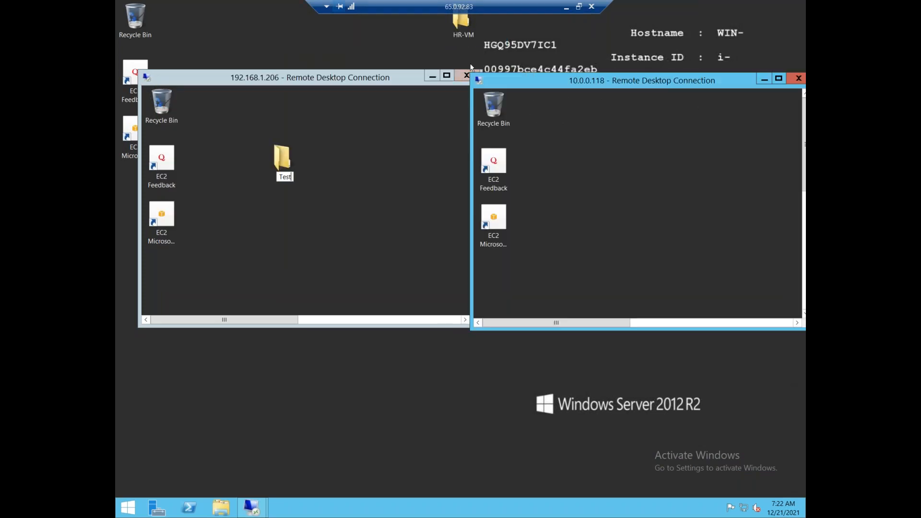
left_click_drag(533, 79, 527, 60)
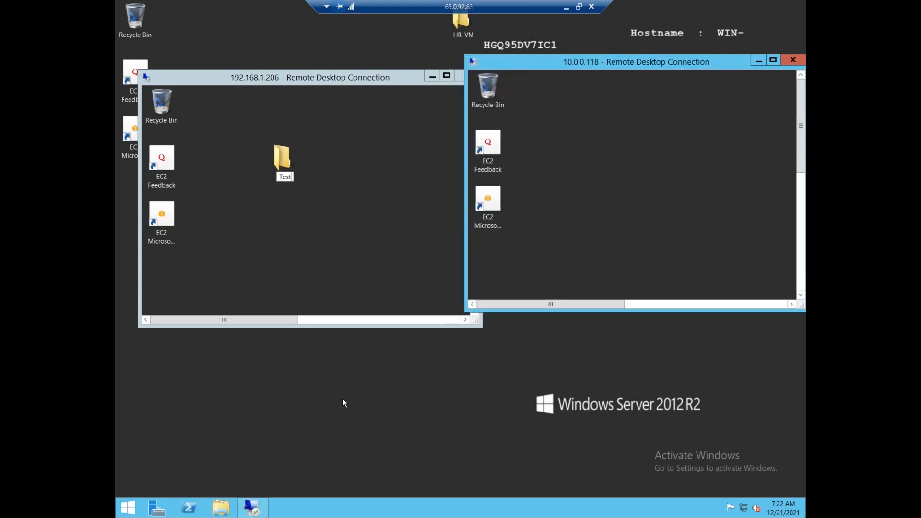
Step: Create a new folder named Vpc2 on the 10.0.0.118 desktop
right_click(593, 164)
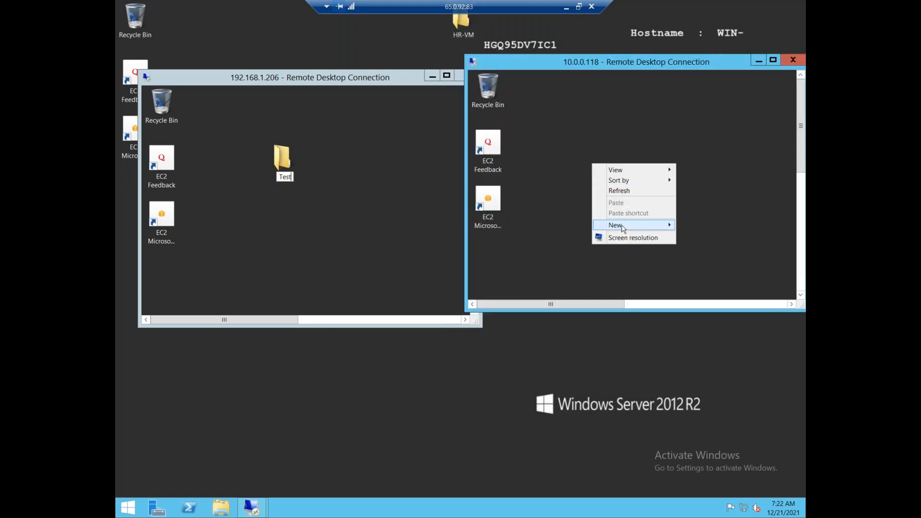
mouse_move(623, 230)
left_click(715, 226)
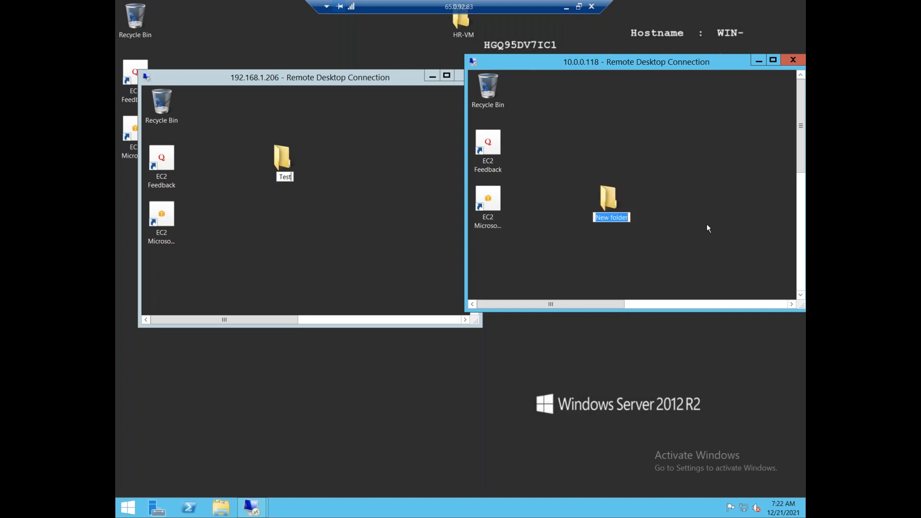
type("Vpc2")
left_click(639, 344)
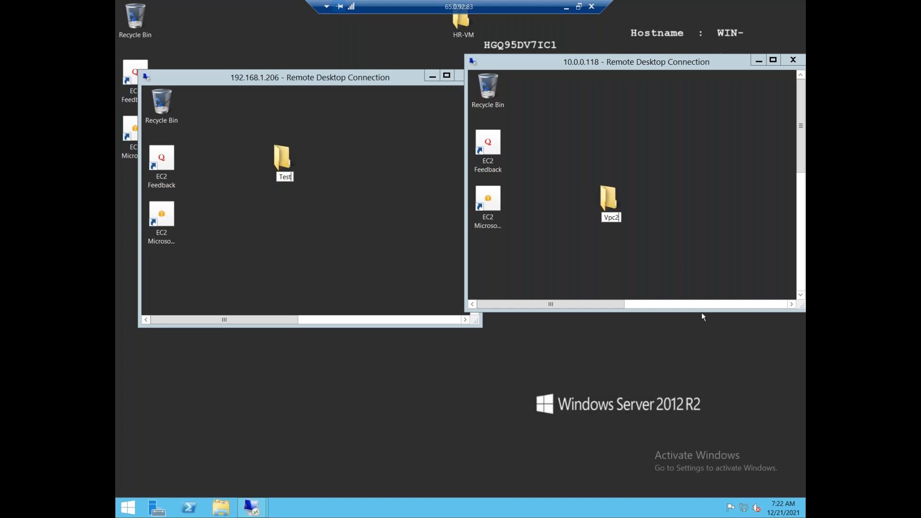
Step: Read the Singapore instance's private IPv4 address 20.0.0.7 in EC2, then return to the remote session
left_click(567, 7)
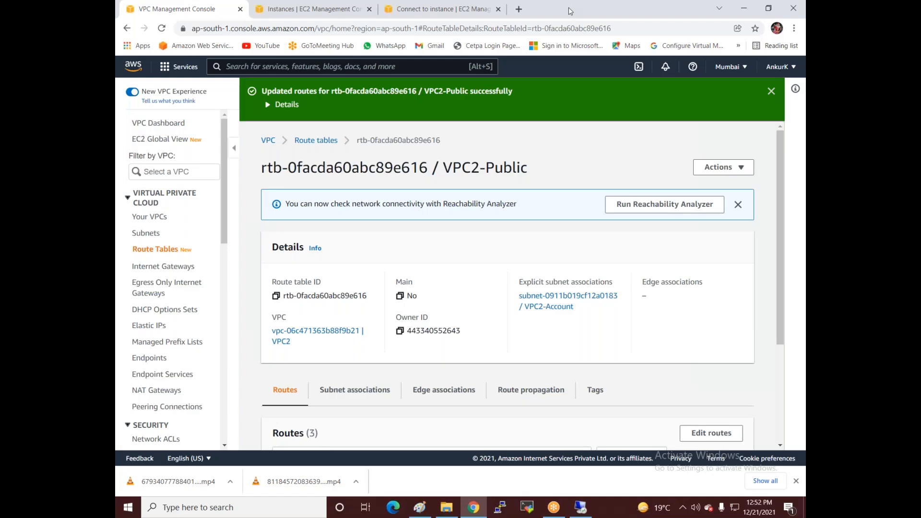
left_click(451, 10)
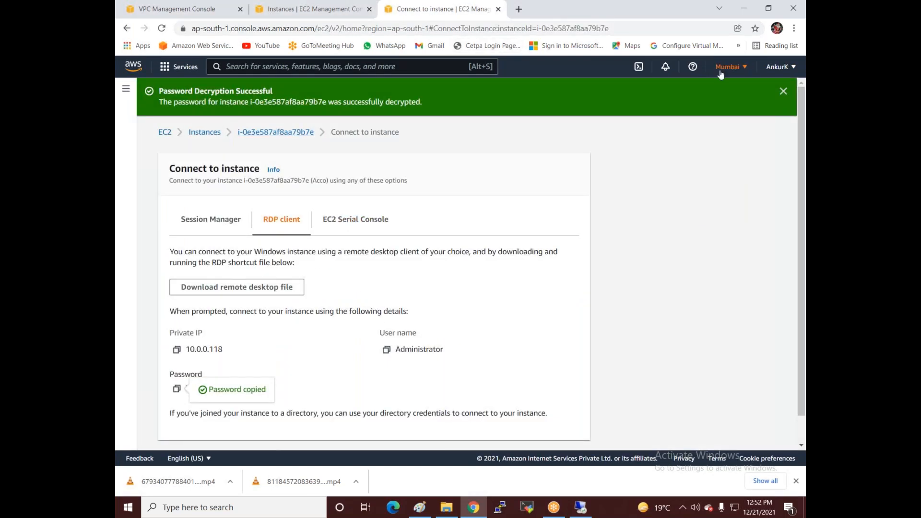
left_click(312, 9)
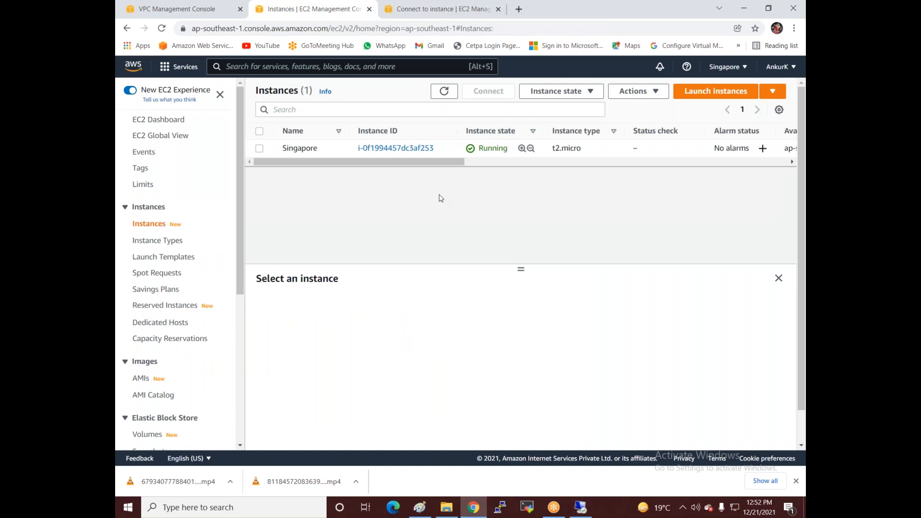
left_click(259, 149)
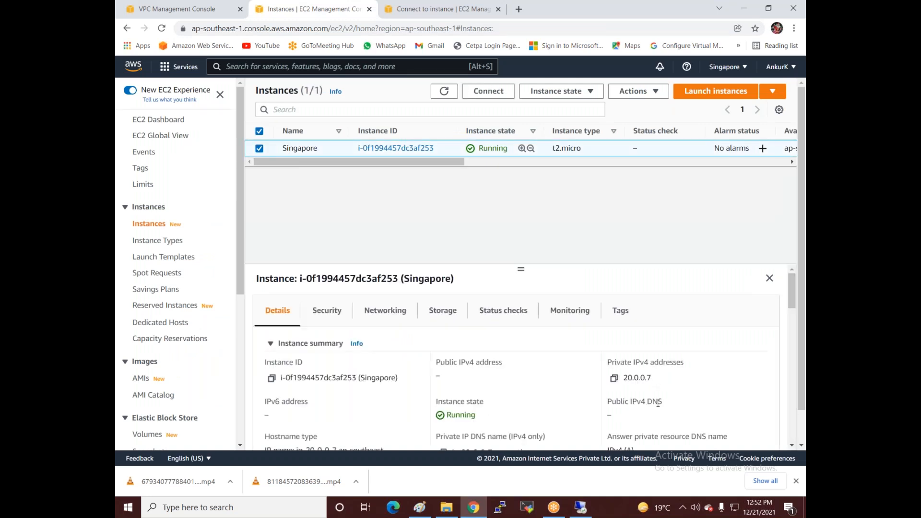
left_click(581, 507)
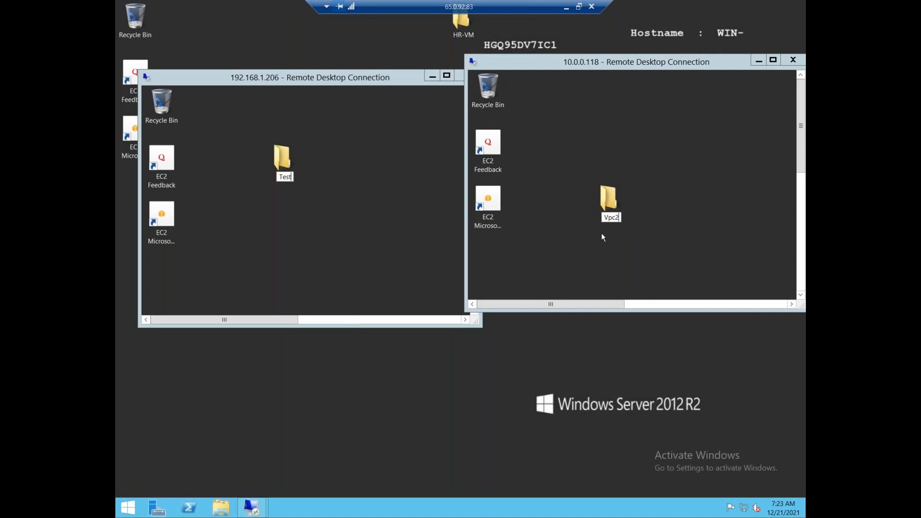
Step: From the Mumbai server, start a new Remote Desktop Connection to 20.0.0.7, then minimize the session
key("super")
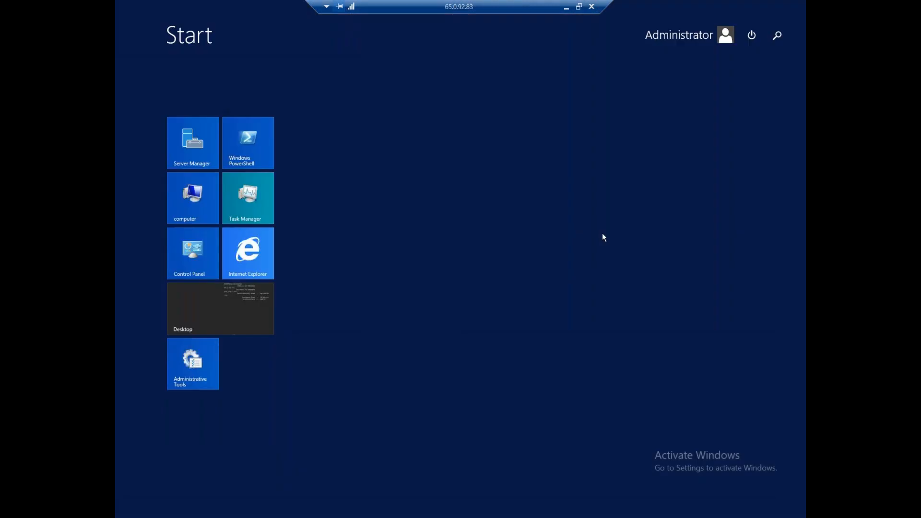
type("remote Desktop Connection")
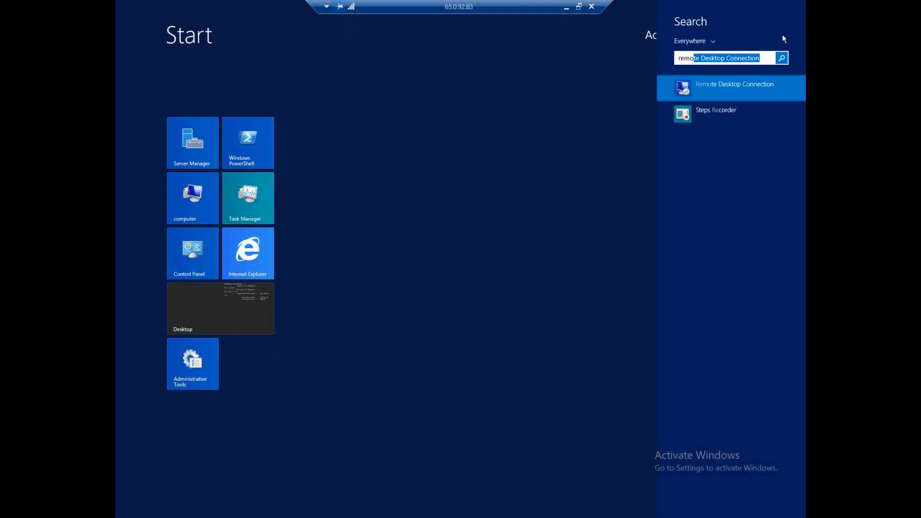
right_click(733, 85)
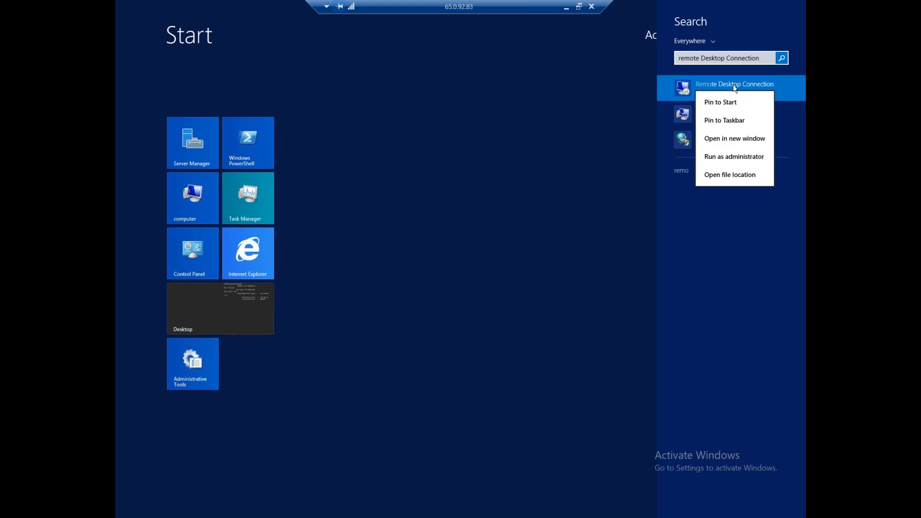
left_click(747, 139)
type("20.0.0.7")
key("Return")
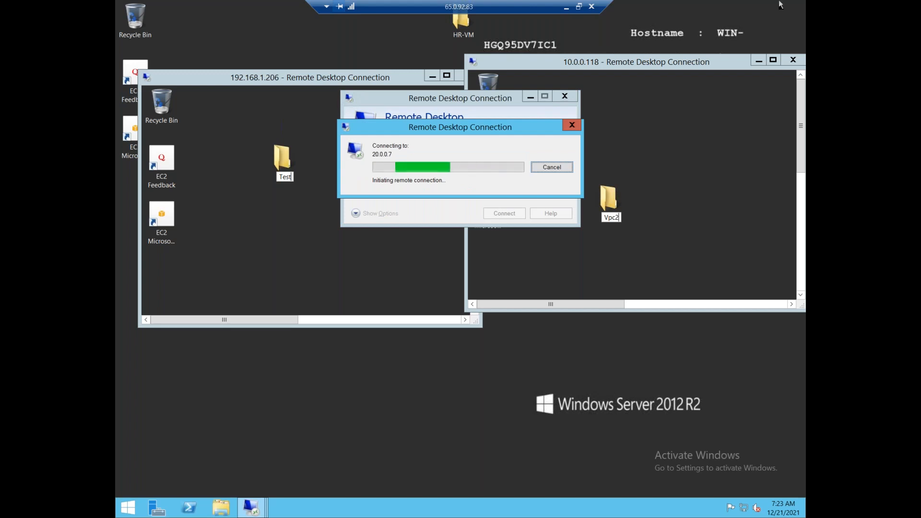
left_click(566, 8)
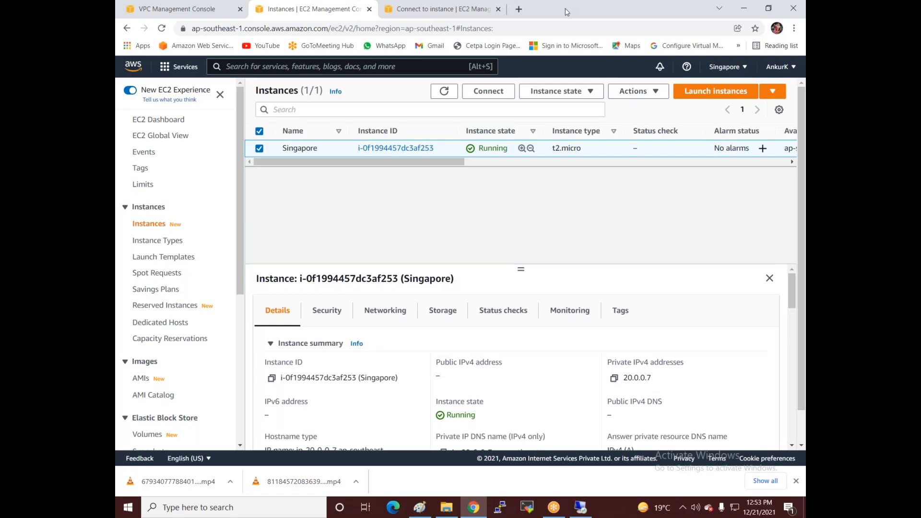
Step: Label the US box's 'Vpc2 20.0.0.0/24' entry with Vpc-1d in Paint, then begin another label
left_click(743, 8)
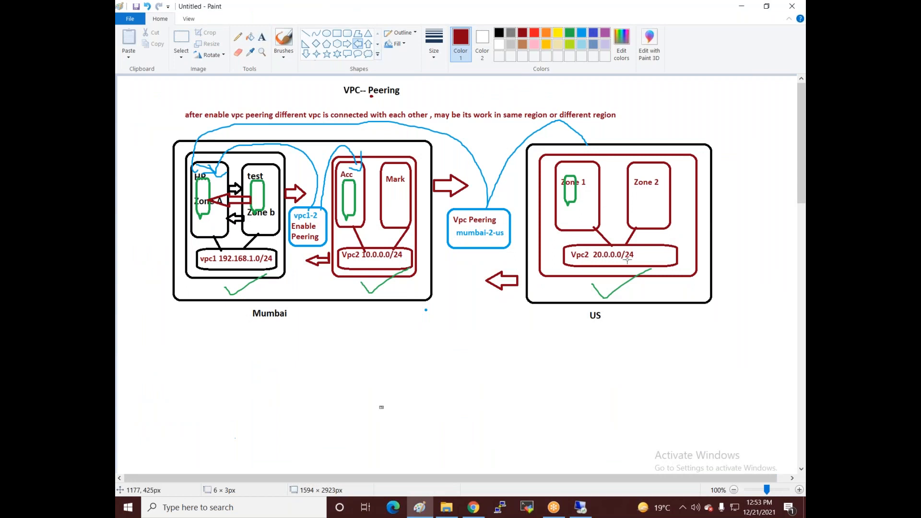
left_click(262, 37)
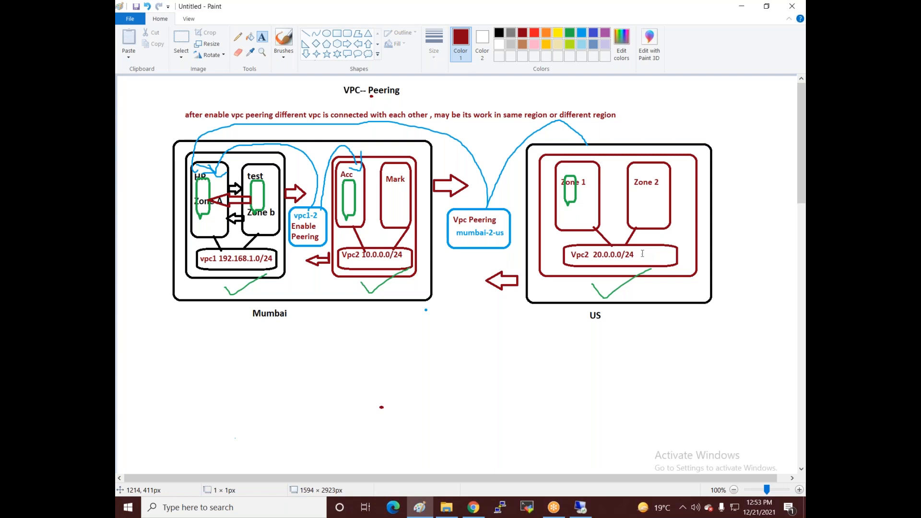
left_click(642, 248)
type("Vpc")
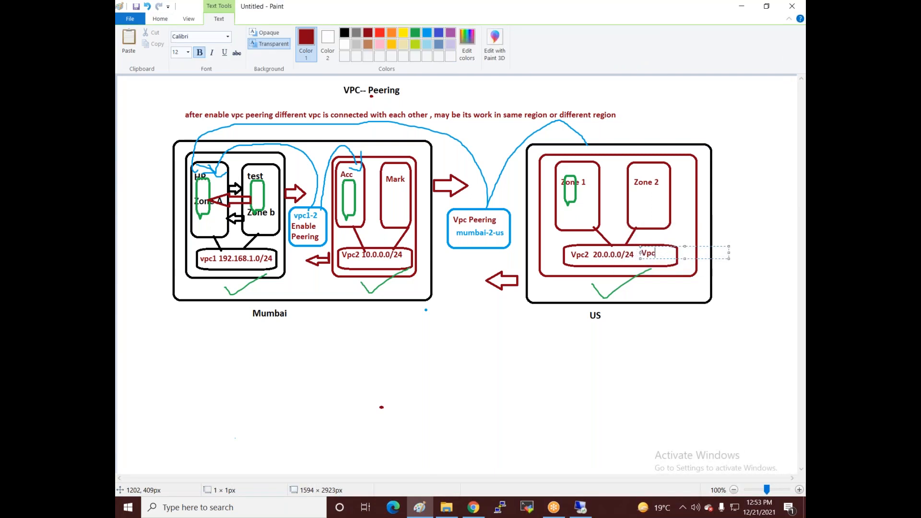
type("-1d")
left_click(634, 253)
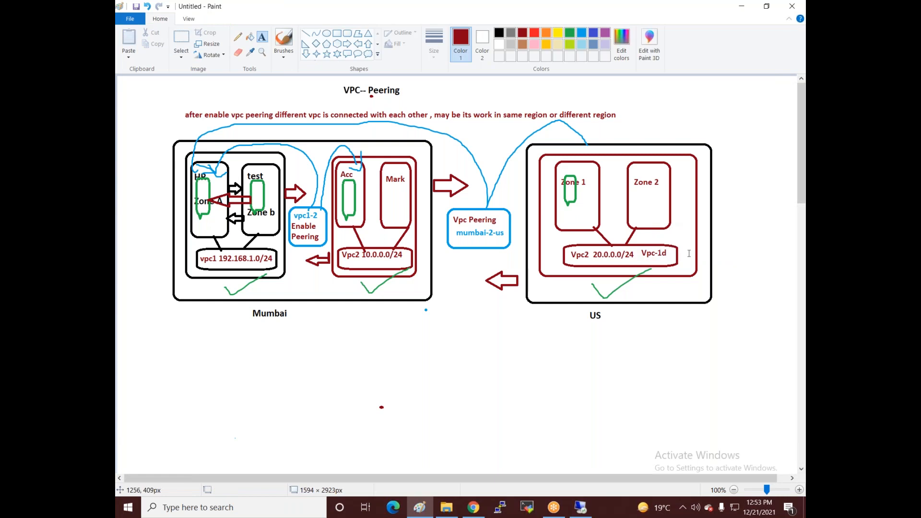
left_click(648, 256)
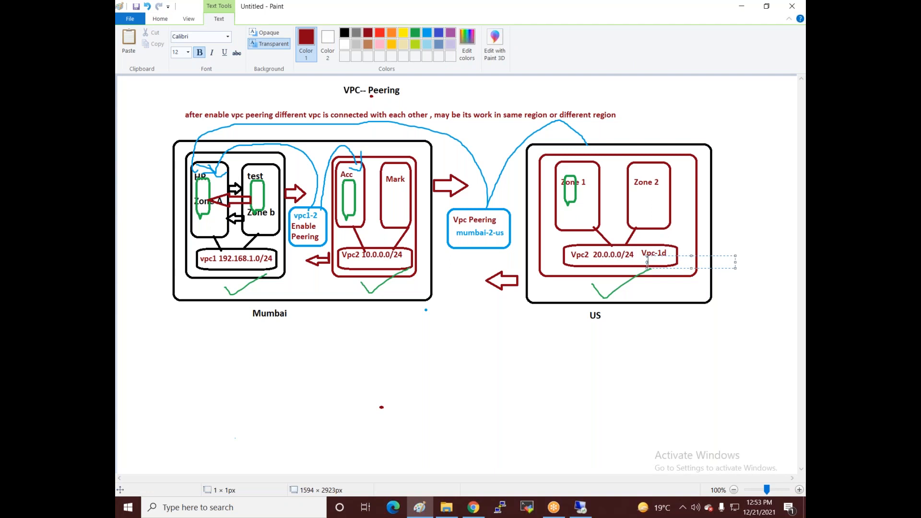
left_click(792, 308)
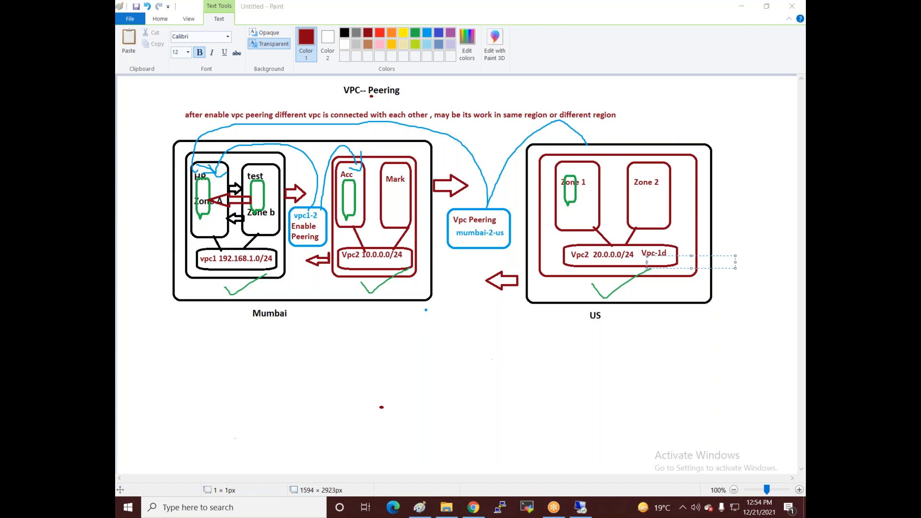
mouse_move(579, 510)
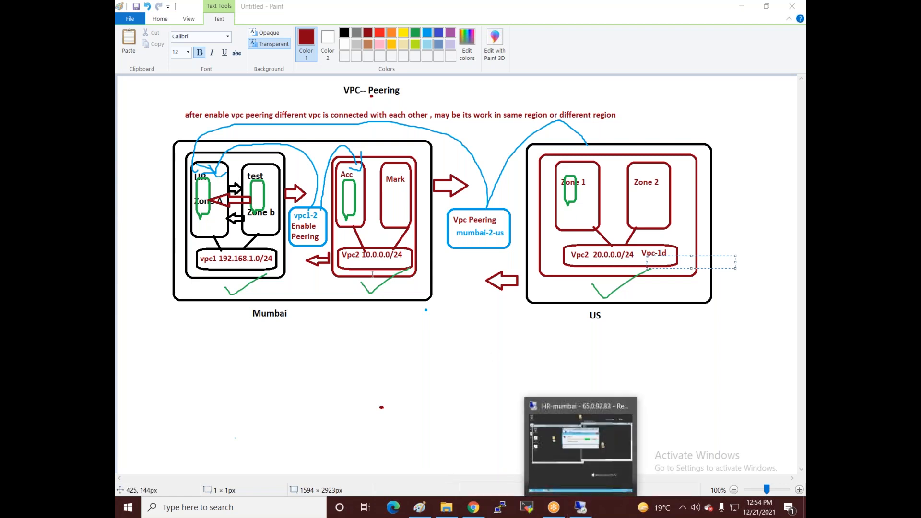
Step: Open the Your VPCs list in the Mumbai VPC console
left_click(473, 508)
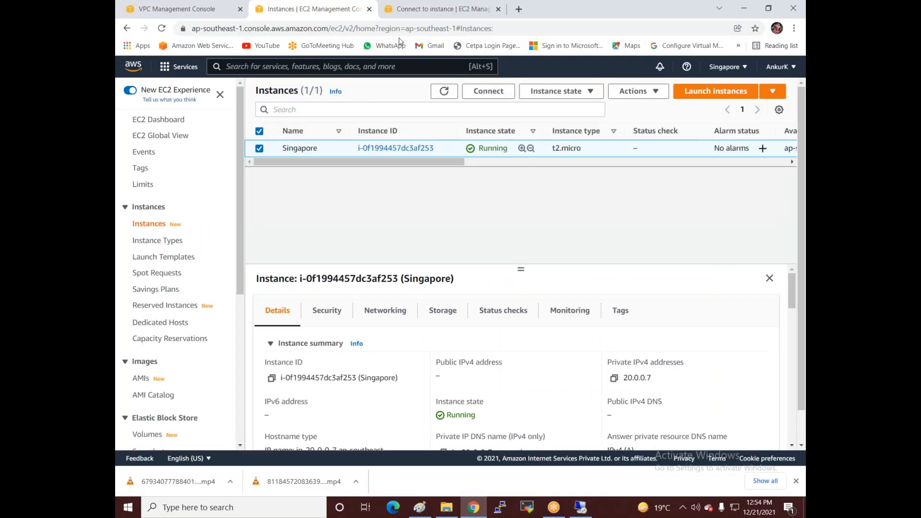
left_click(447, 10)
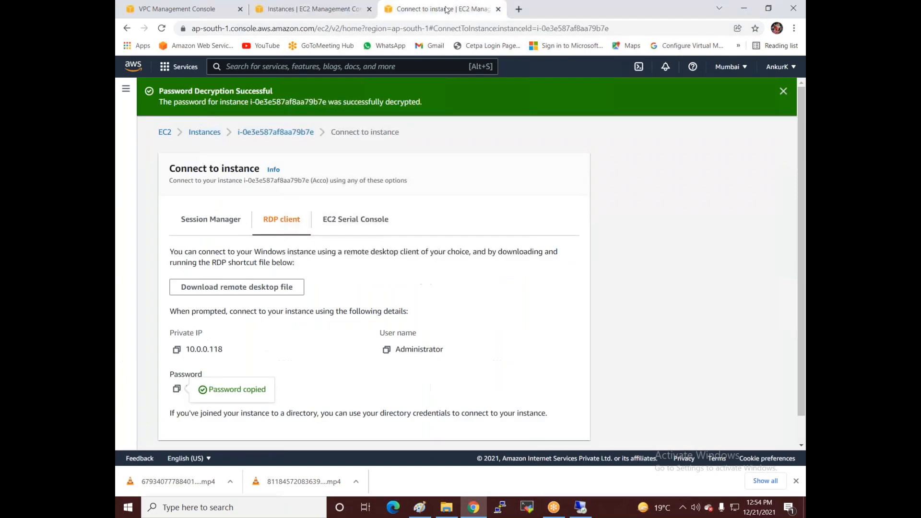
left_click(185, 68)
left_click(361, 190)
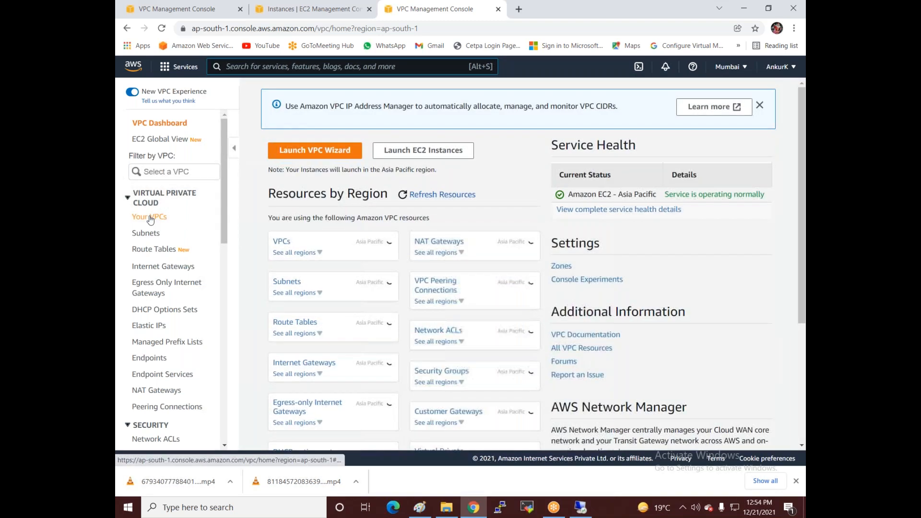
left_click(150, 218)
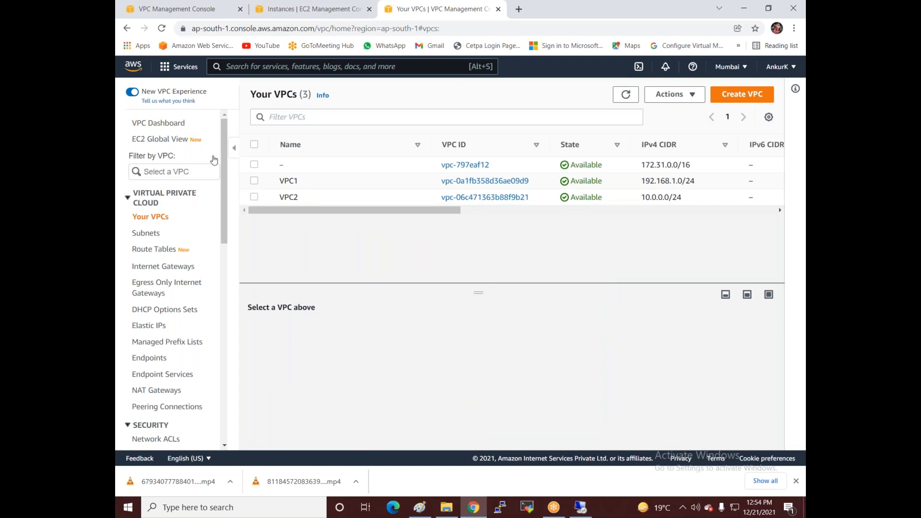
Step: Switch to Singapore, select VPC3 (20.0.0.0/24) and copy its VPC ID
left_click(733, 67)
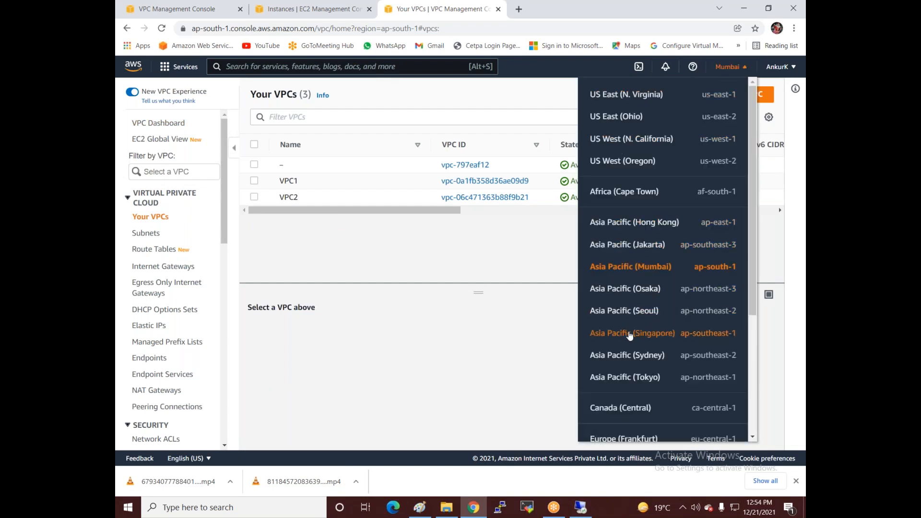
left_click(630, 334)
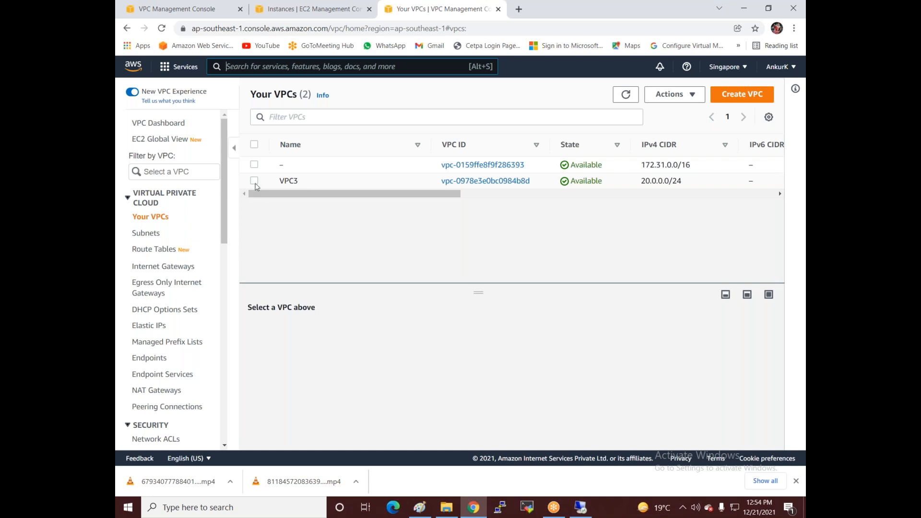
left_click(254, 181)
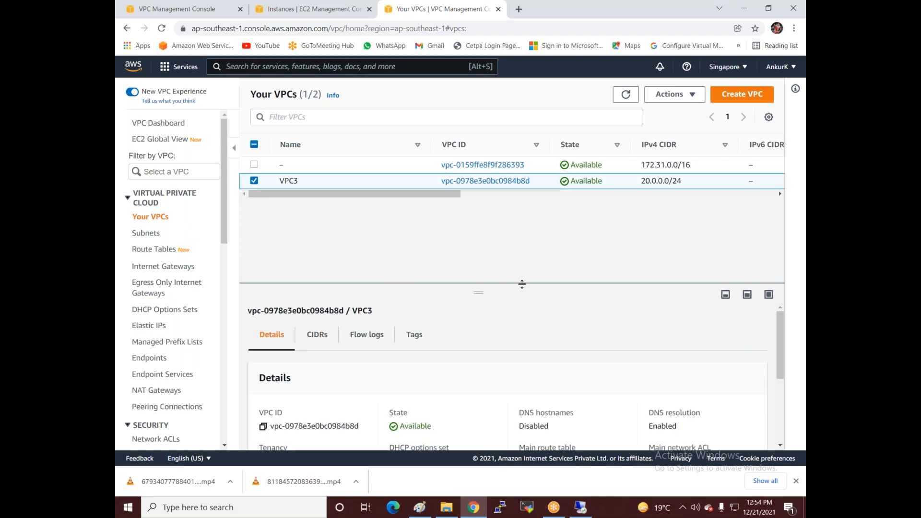
left_click_drag(474, 293, 476, 208)
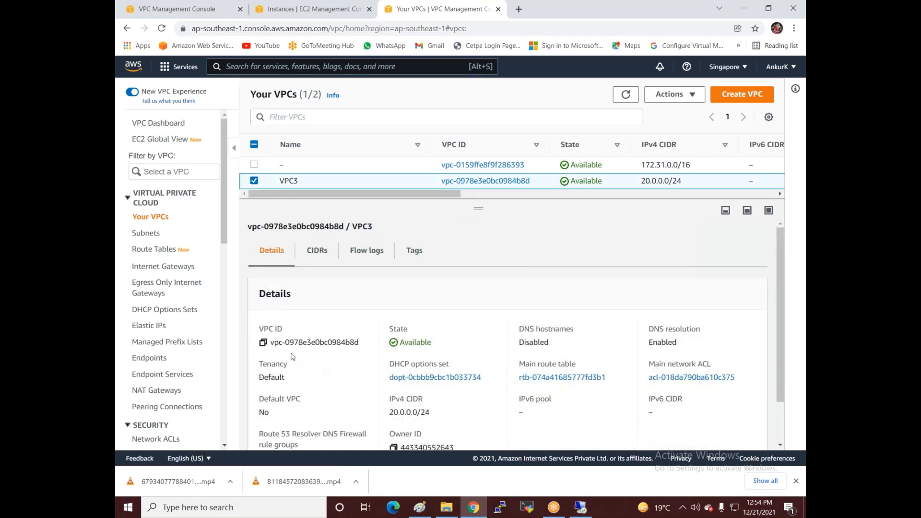
left_click(263, 343)
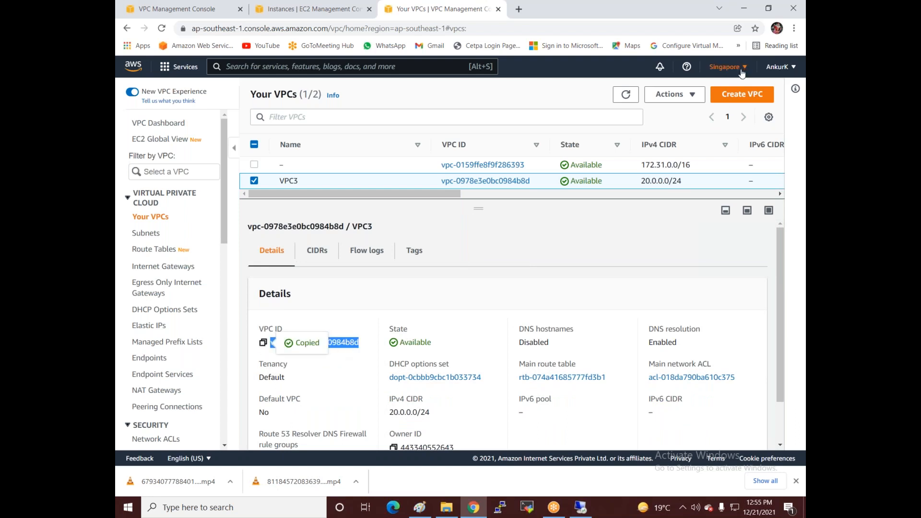
left_click(166, 11)
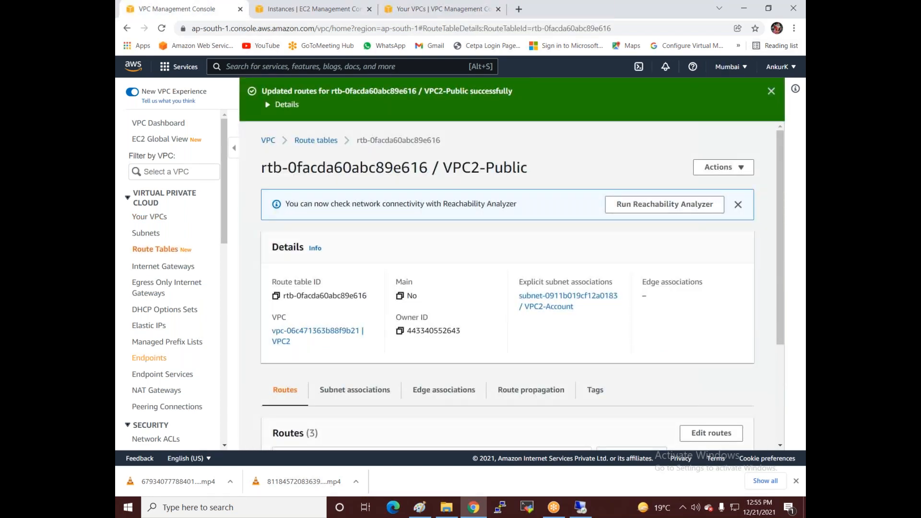
Step: Start a peering connection named mumbai-2-singapore with VPC1 (192.168.1.0/24) as requester
scroll(173, 288, "down", 2)
left_click(173, 303)
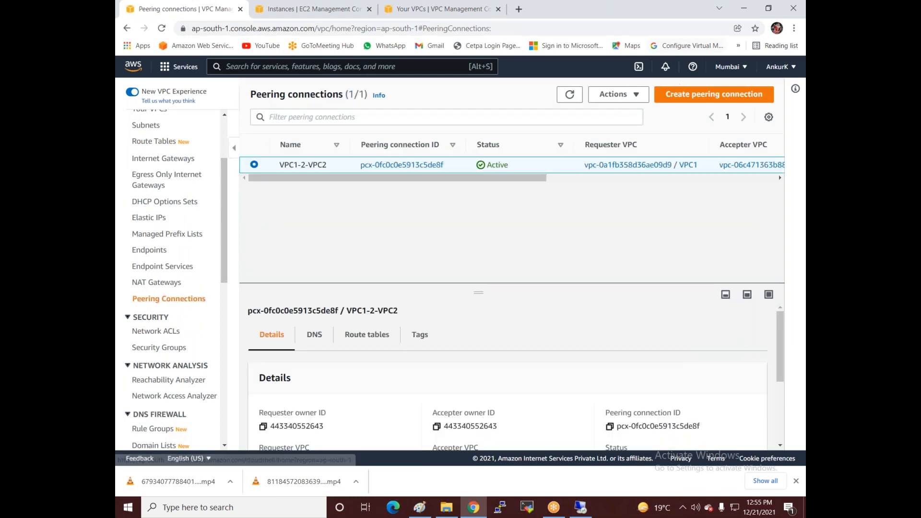
left_click(681, 94)
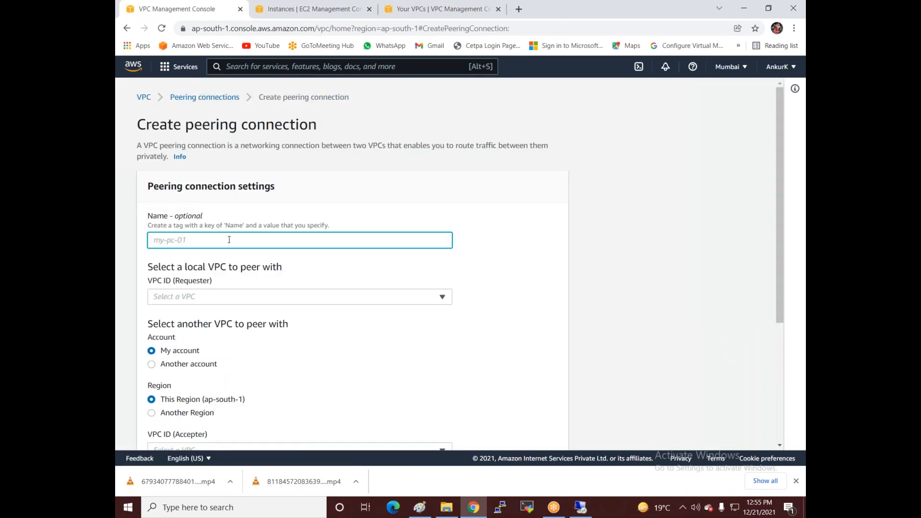
type("mumbai-2-singapore")
scroll(232, 244, "down", 1)
left_click(236, 246)
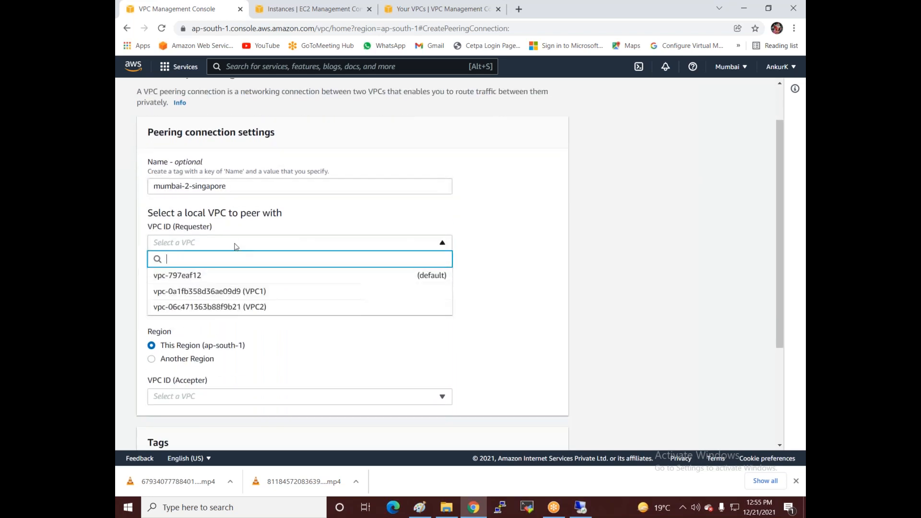
left_click(248, 292)
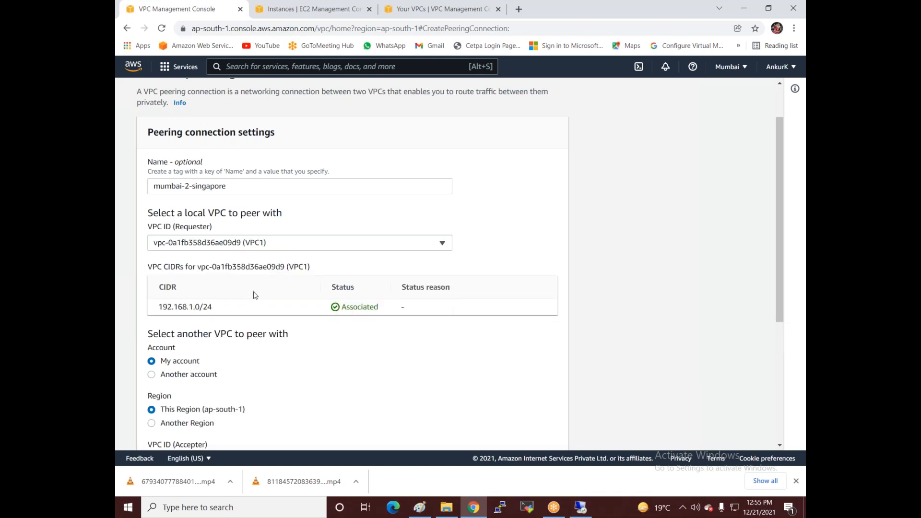
scroll(256, 295, "down", 2)
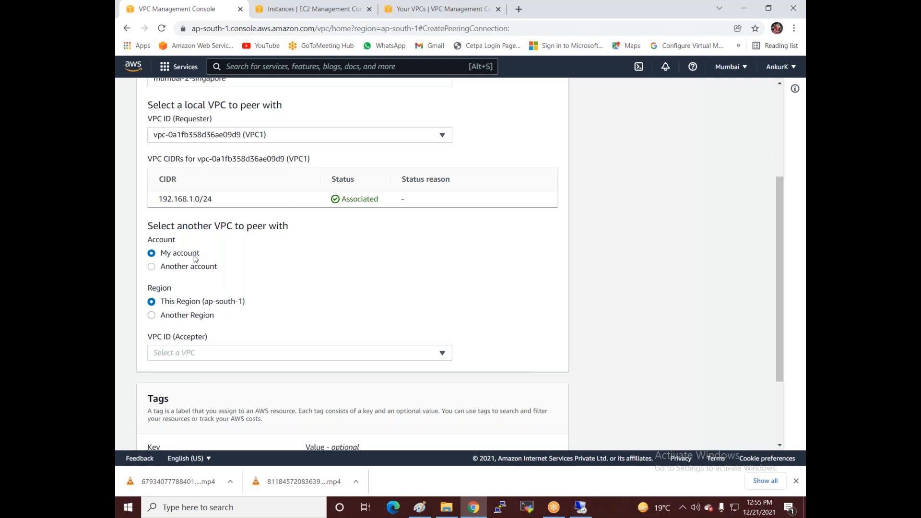
left_click(586, 20)
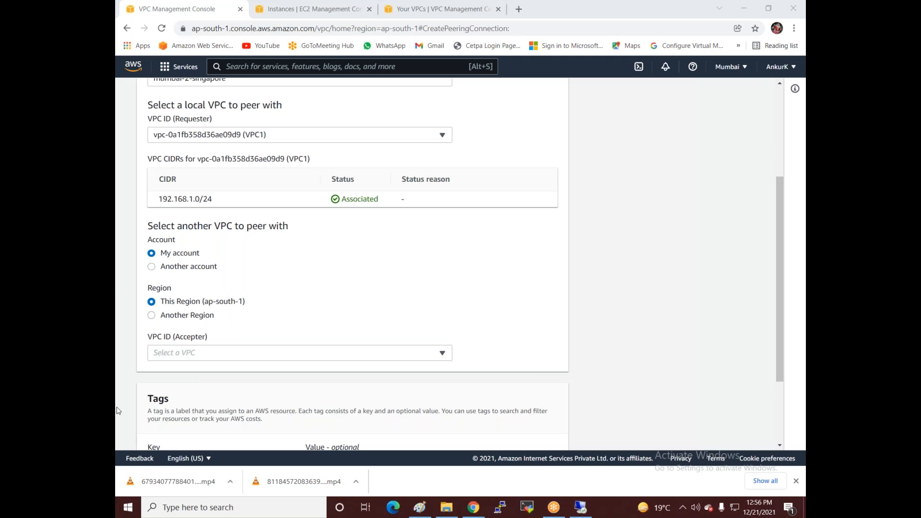
Step: Request peering with my own account's Singapore VPC vpc-0978e3e0bc0984b8d as accepter
left_click(184, 268)
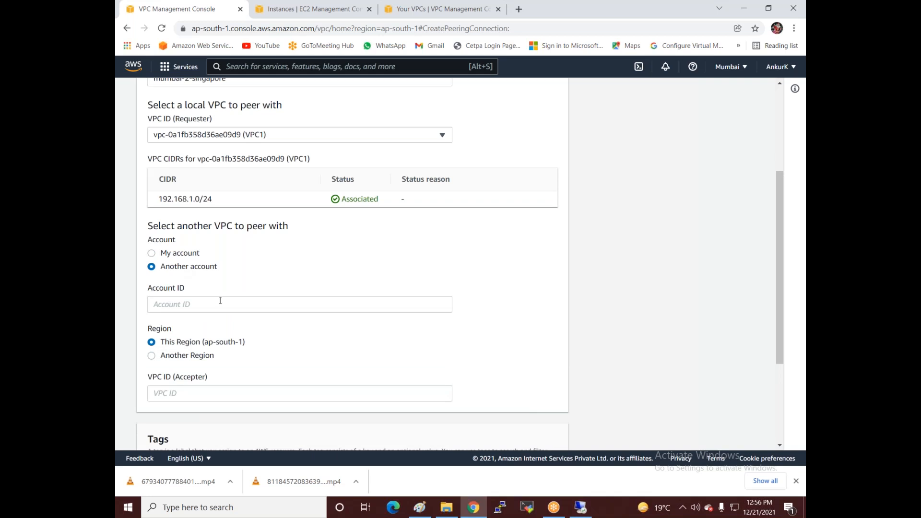
left_click(182, 254)
scroll(180, 208, "down", 3)
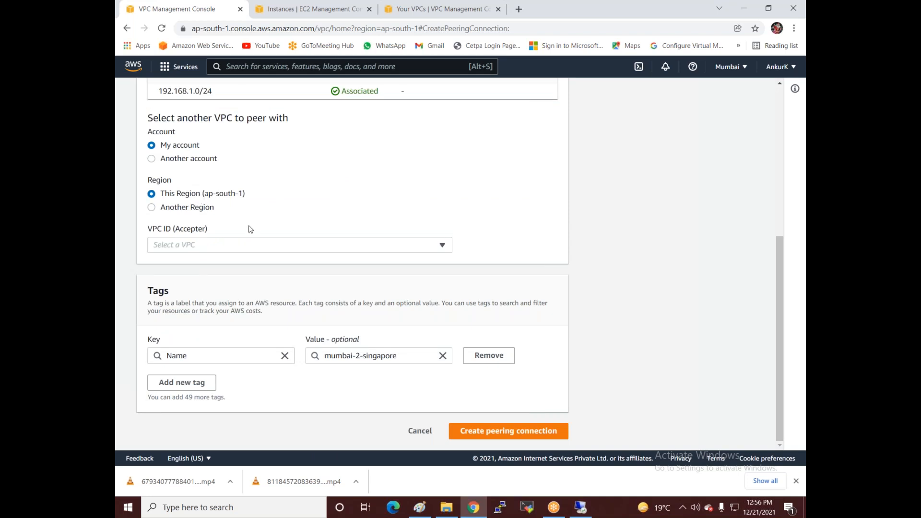
left_click(197, 207)
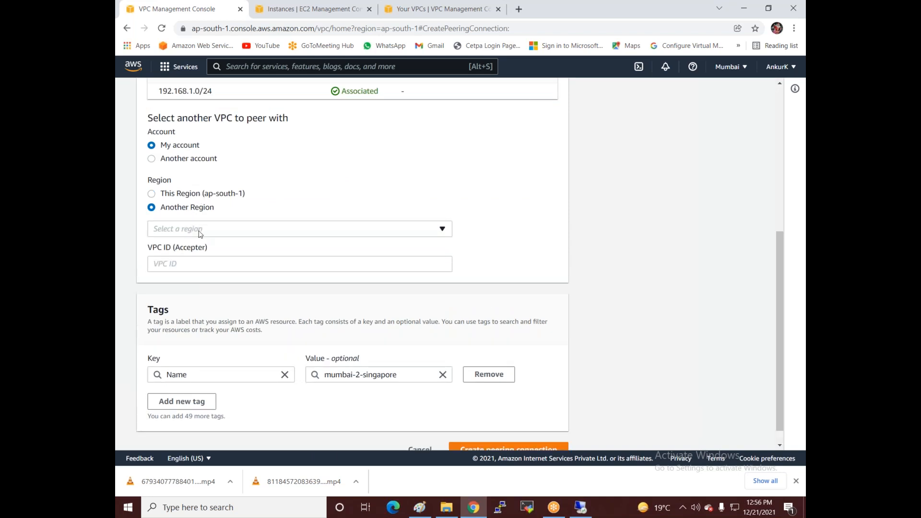
left_click(200, 230)
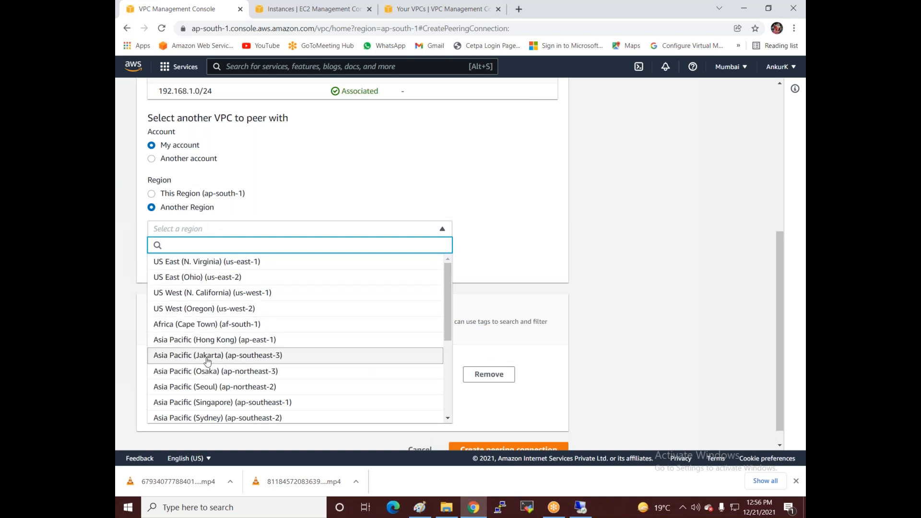
left_click(199, 403)
left_click(190, 265)
type("vpc-0978e3e0bc0984b8d")
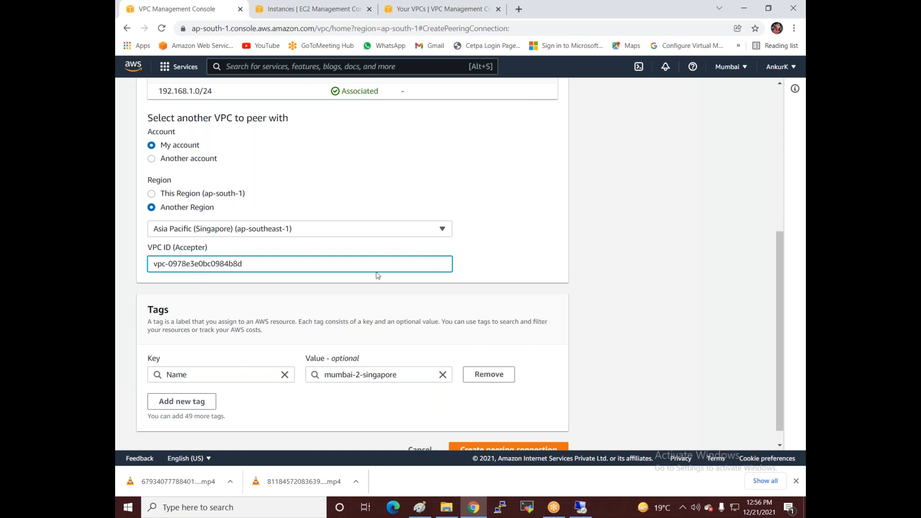
scroll(503, 266, "up", 1)
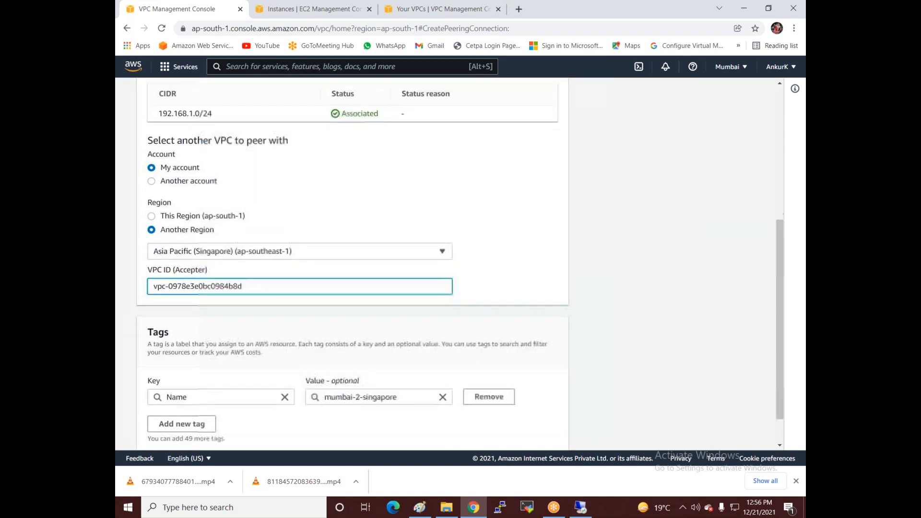
scroll(503, 266, "down", 1)
left_click(530, 430)
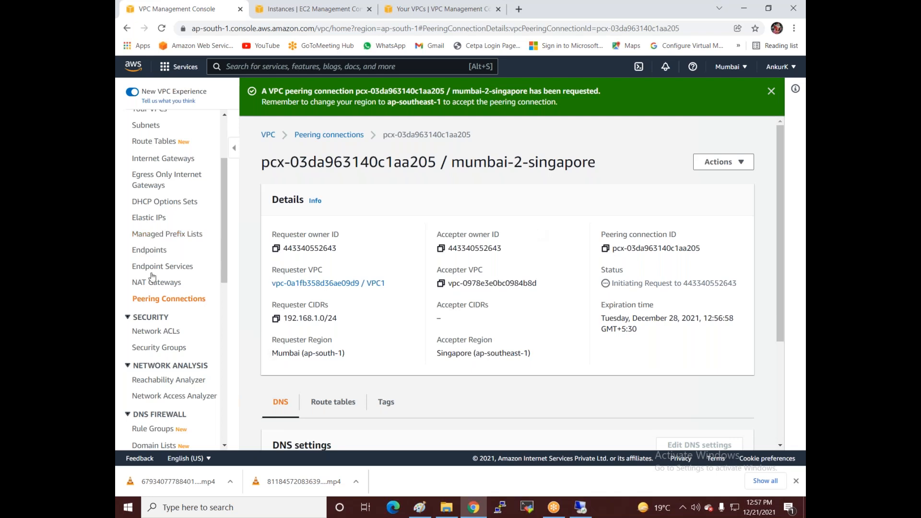
Step: Check the pending mumbai-2-singapore connection's actions, then move to the Singapore VPC console
left_click(153, 303)
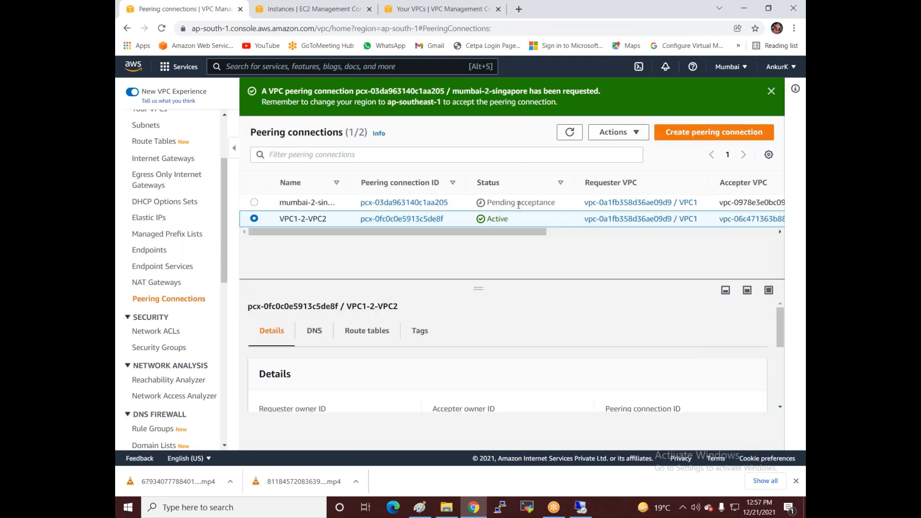
left_click(254, 202)
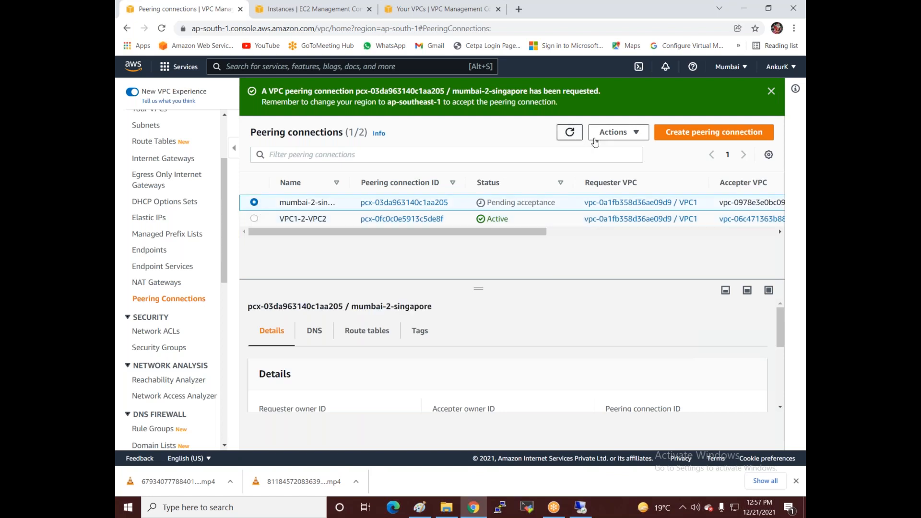
left_click(619, 132)
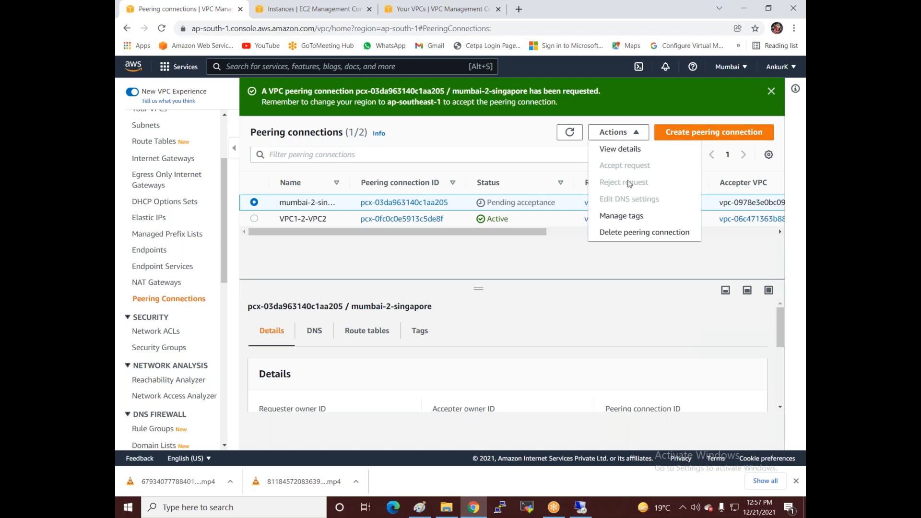
left_click(452, 9)
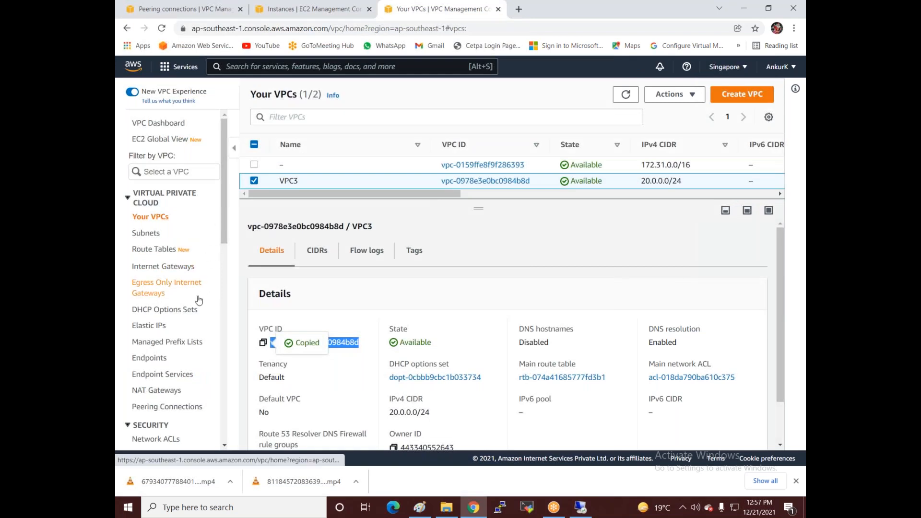
scroll(196, 307, "down", 2)
Step: Accept peering request pcx-03da963140c1aa205 on the Singapore side
left_click(174, 300)
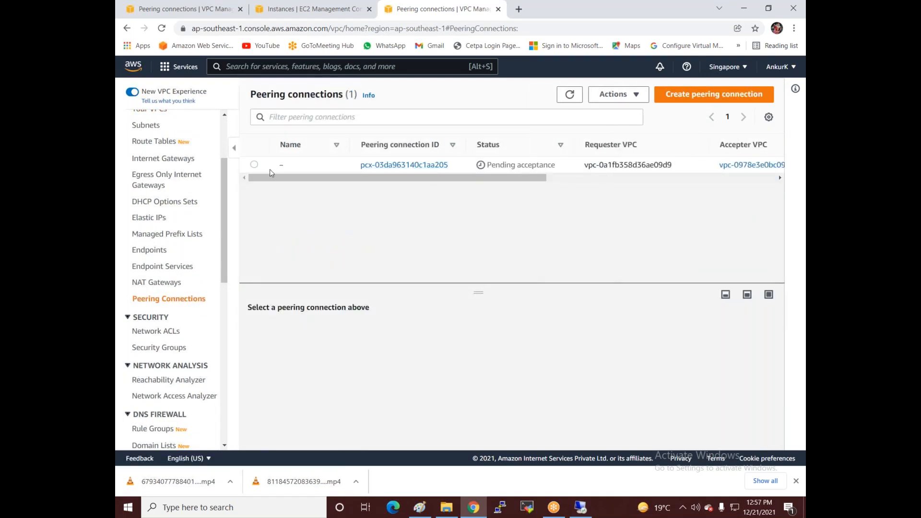
left_click(254, 165)
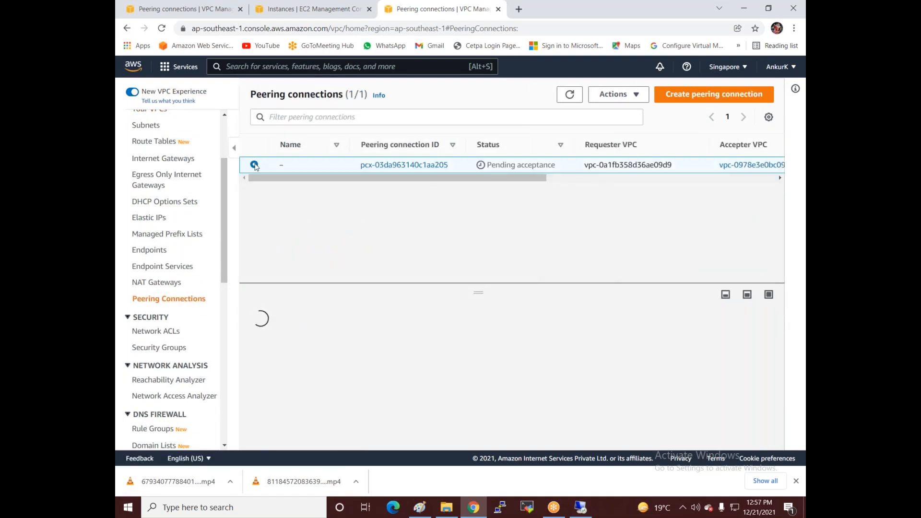
left_click(618, 94)
left_click(628, 128)
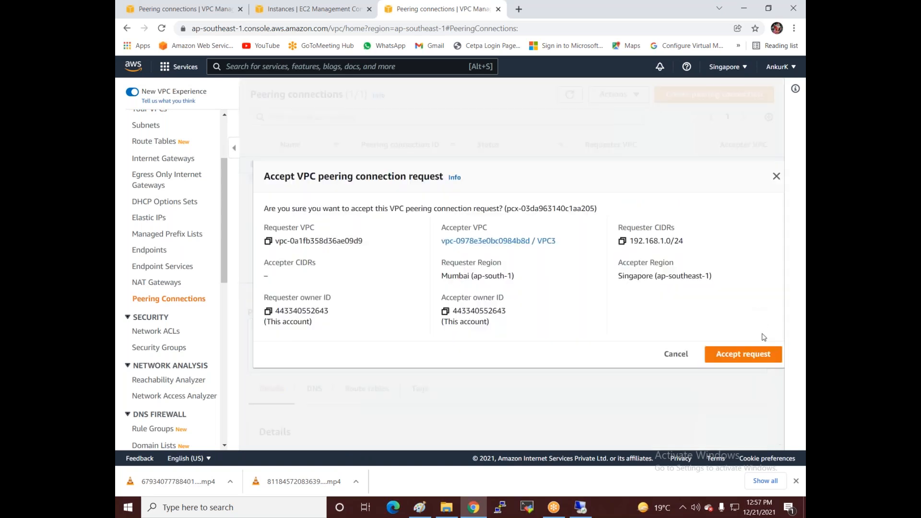
left_click(757, 359)
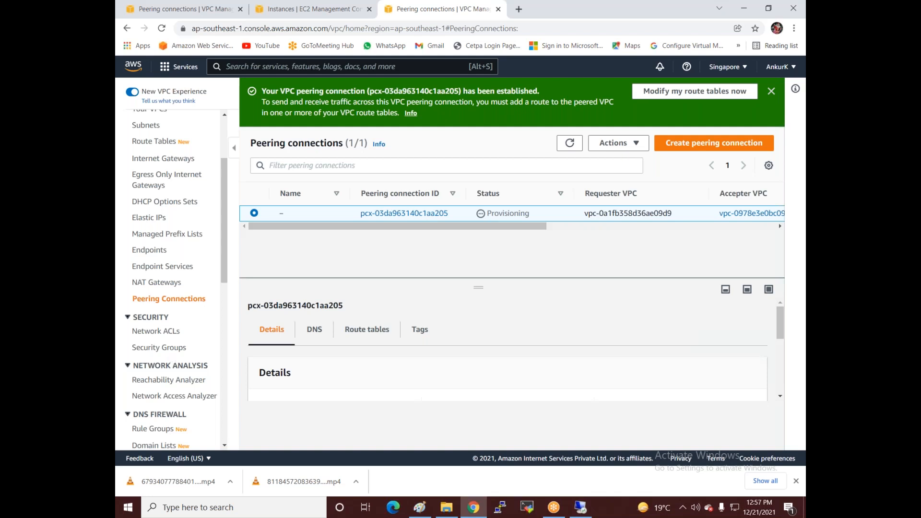
scroll(168, 383, "down", 1)
scroll(168, 384, "up", 3)
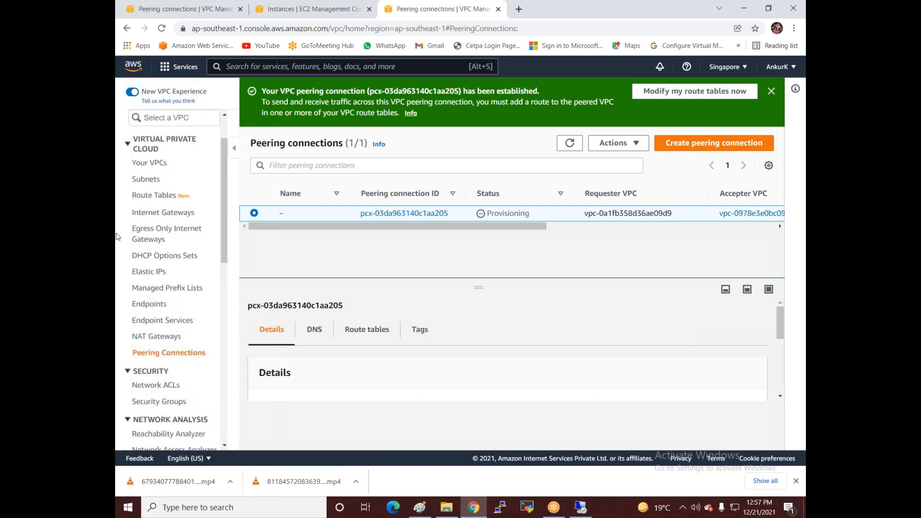
scroll(171, 242, "up", 1)
Step: Add a 192.168.1.0/24 route via peering connection pcx-03da963140c1aa205 to VPC3-Public
left_click(158, 250)
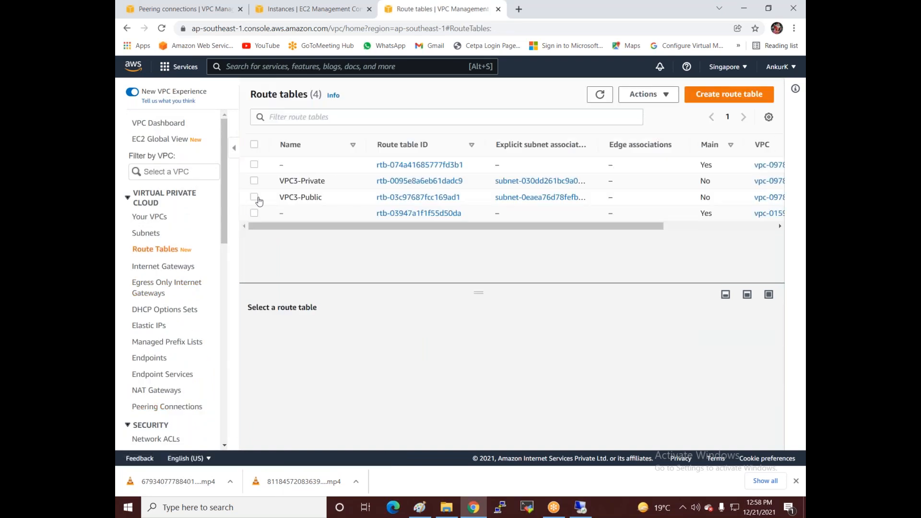
left_click(313, 197)
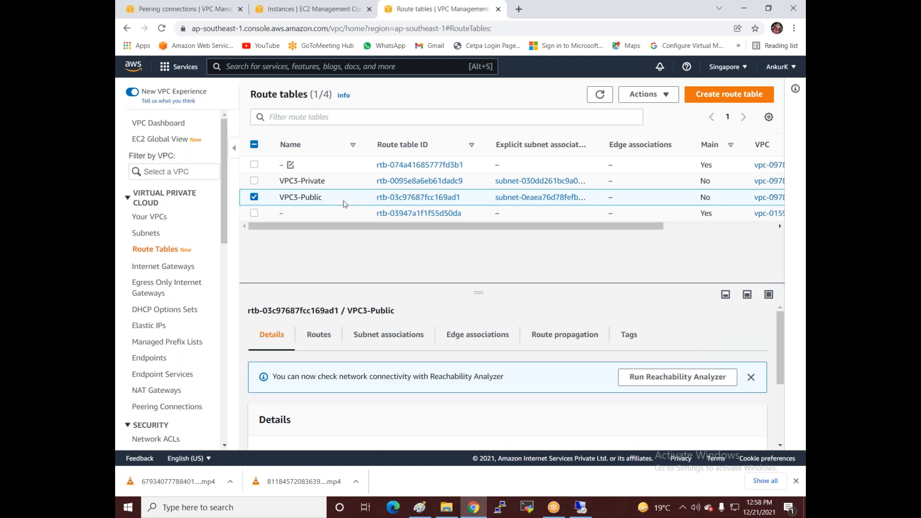
left_click(327, 341)
left_click(701, 383)
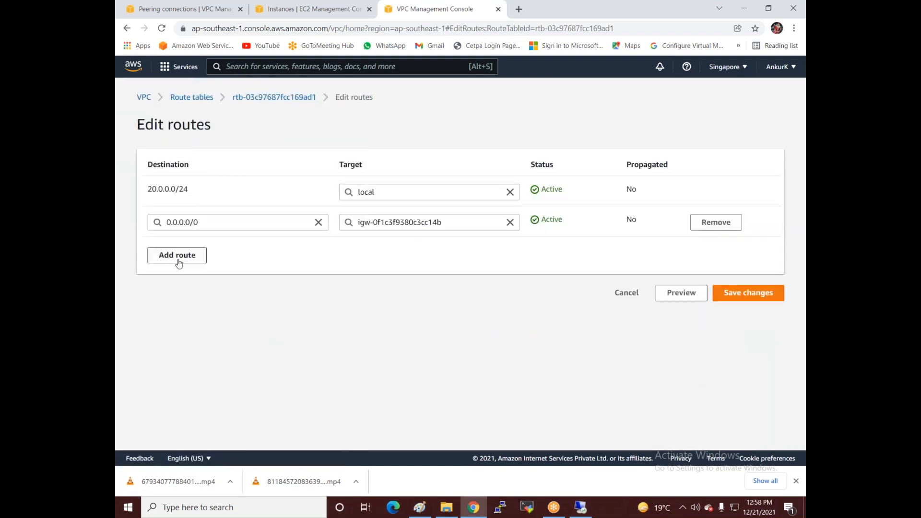
left_click(179, 255)
left_click(179, 255)
type("1")
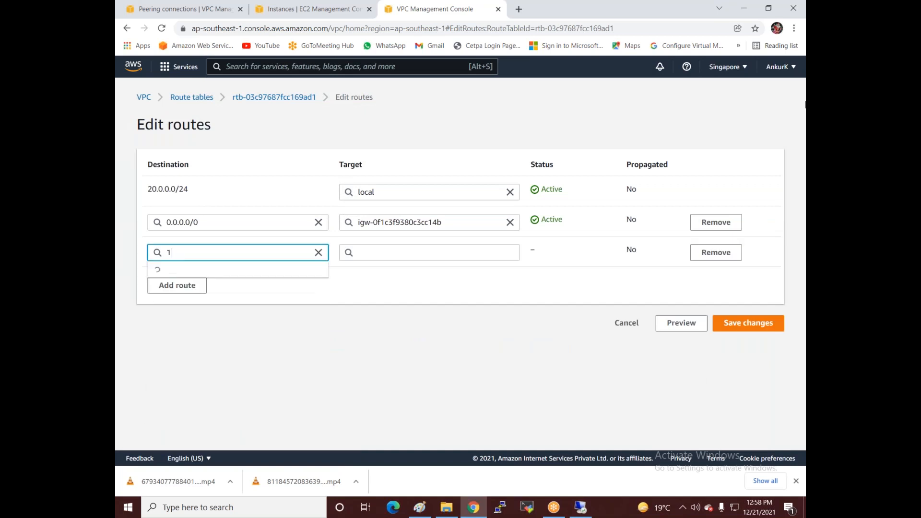
type("92.168.1.0")
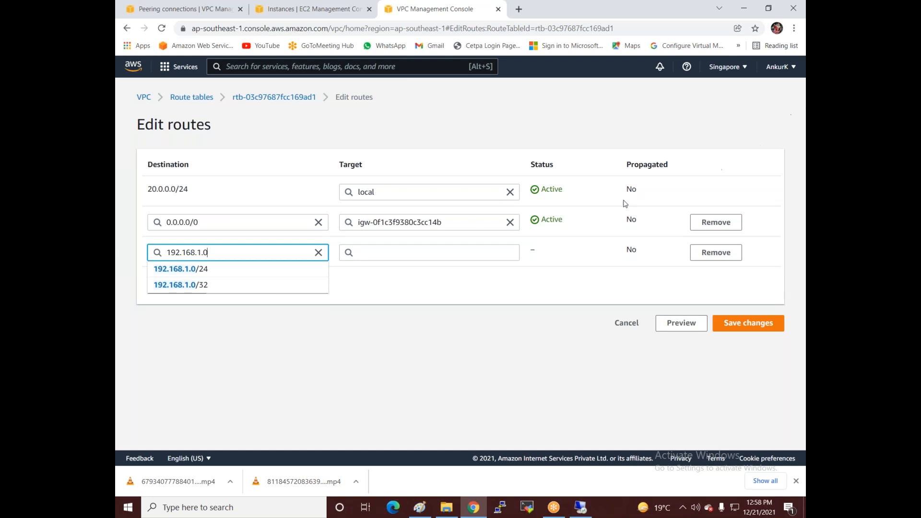
left_click(198, 269)
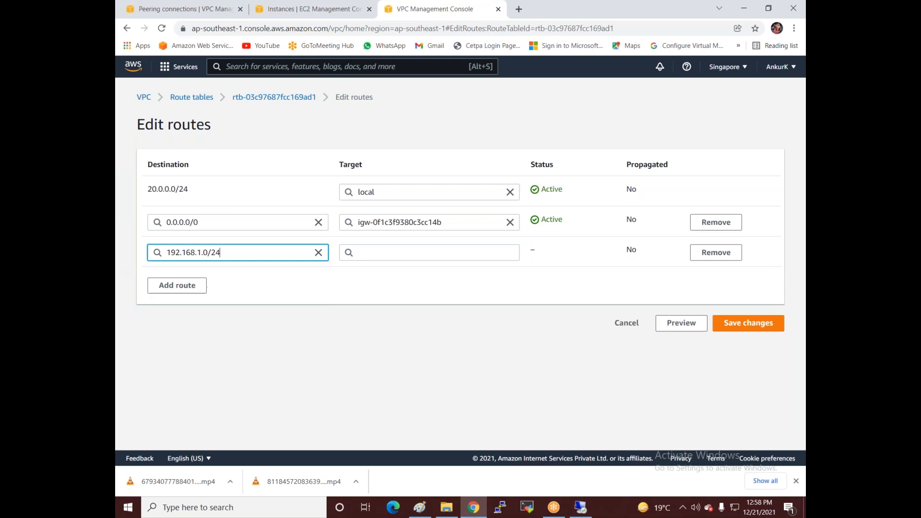
left_click(389, 252)
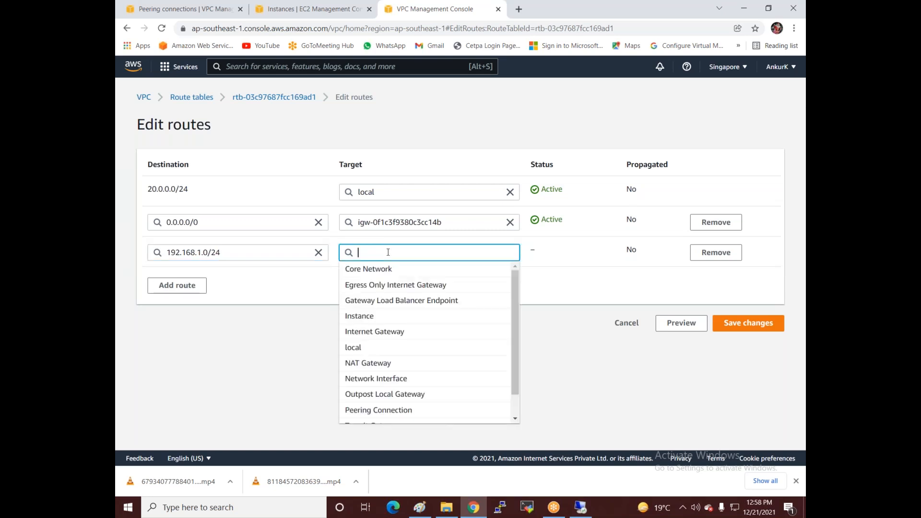
left_click(382, 412)
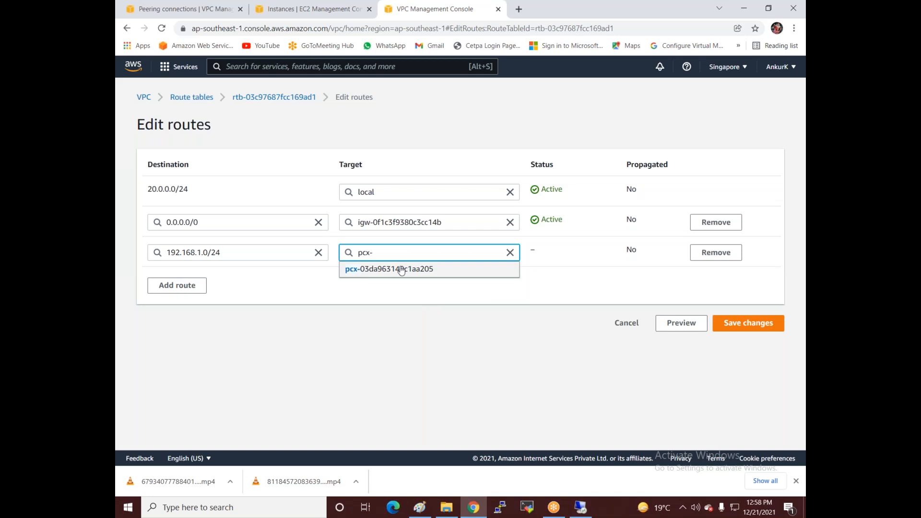
left_click(401, 270)
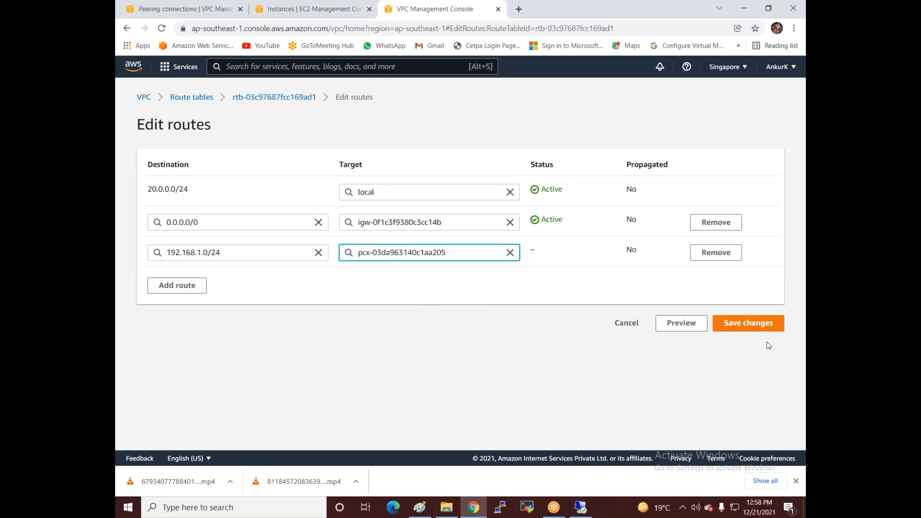
left_click(755, 325)
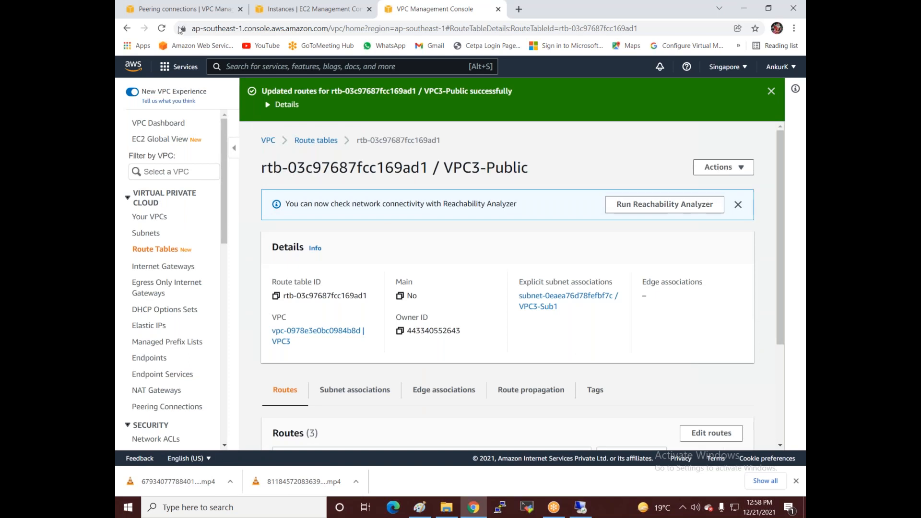
Step: Confirm mumbai-2-singapore is Active in Mumbai, then select the VPC1-Public route table
left_click(176, 10)
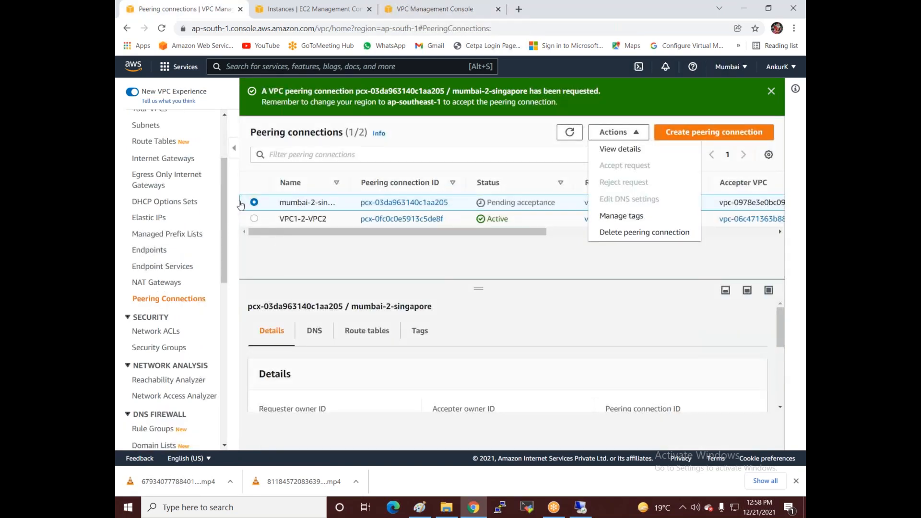
left_click(570, 134)
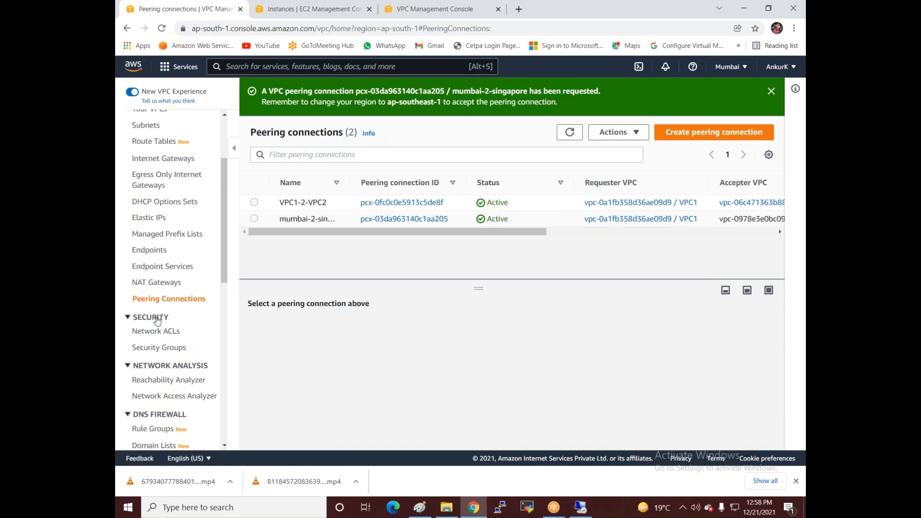
scroll(157, 259, "up", 3)
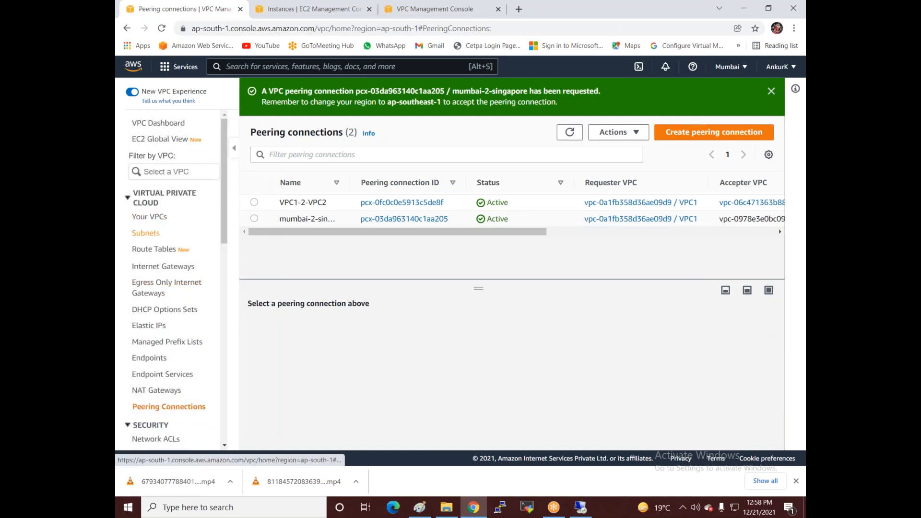
left_click(154, 251)
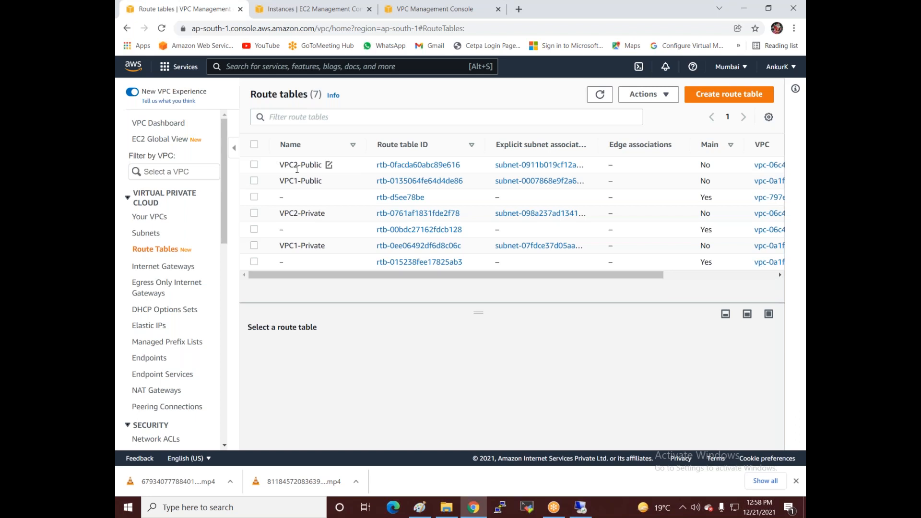
left_click(255, 181)
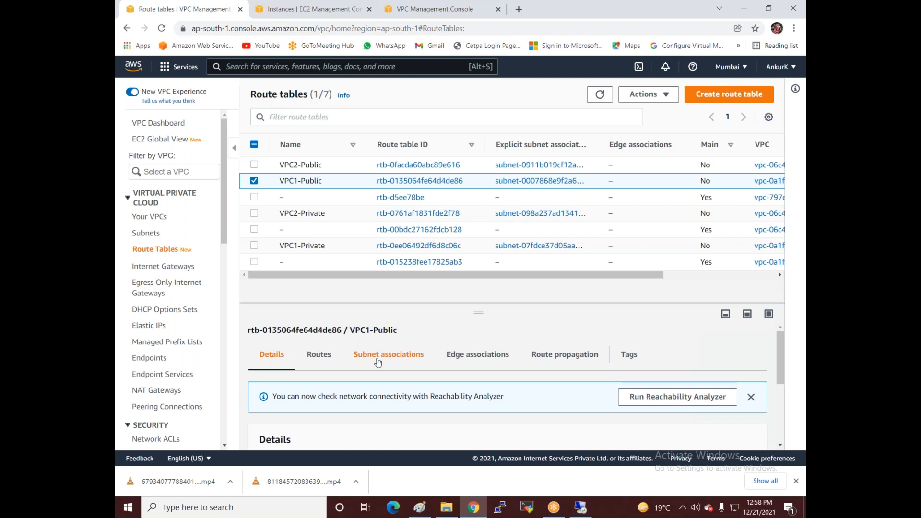
Step: Add a 20.0.0.0/24 route via pcx-03da963140c1aa205 to VPC1-Public and save
left_click(321, 355)
left_click(719, 400)
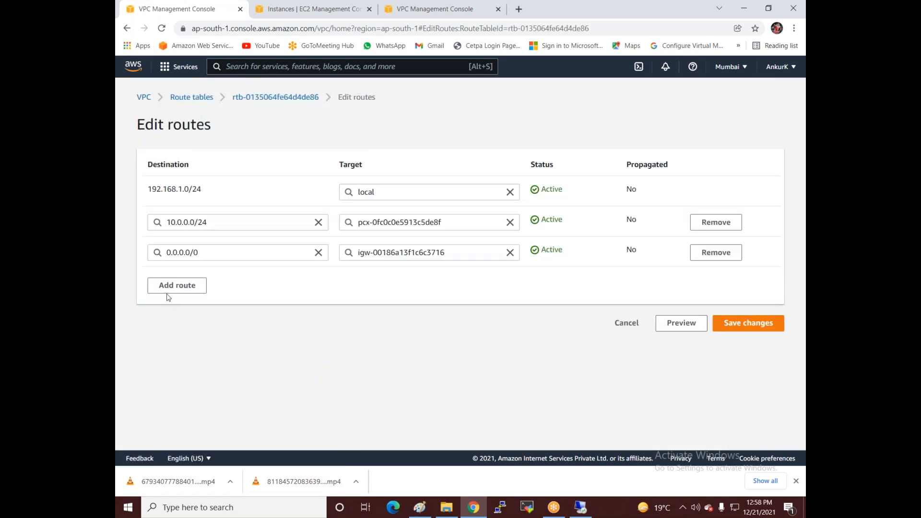
left_click(168, 287)
left_click(181, 283)
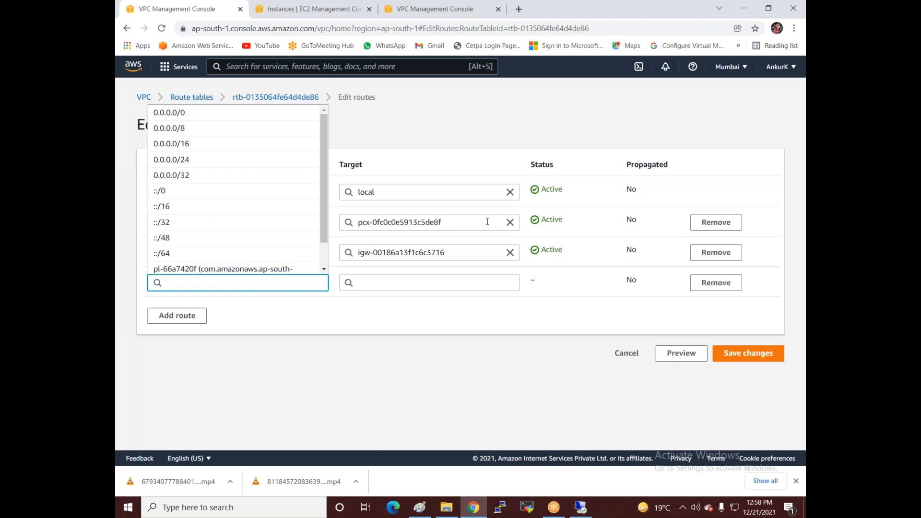
type("20.0.0.0")
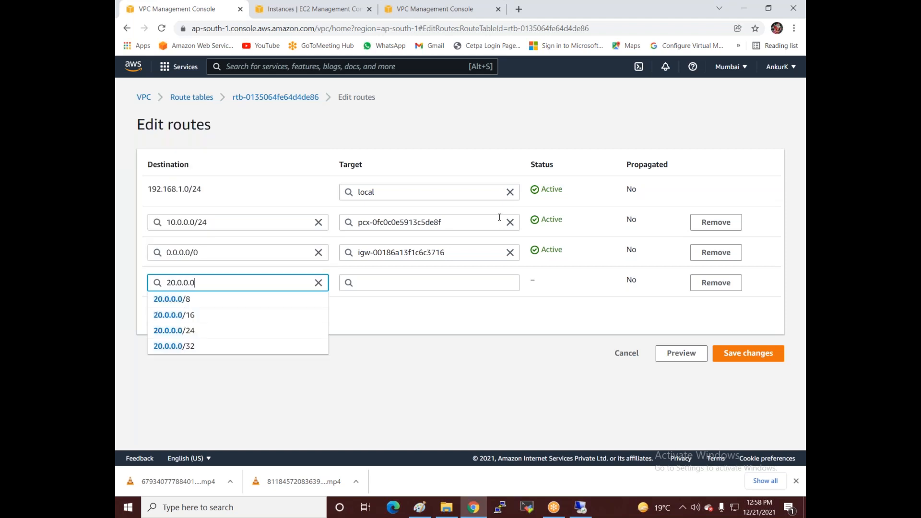
left_click(218, 330)
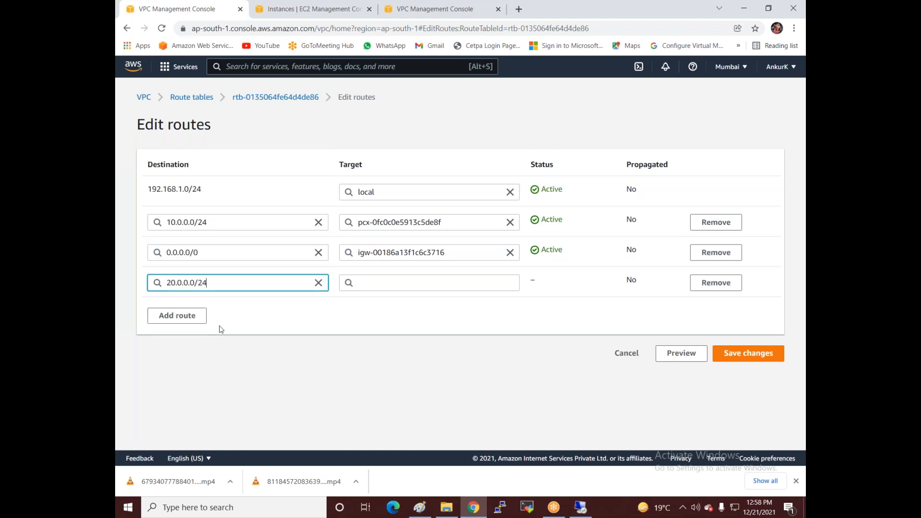
left_click(391, 284)
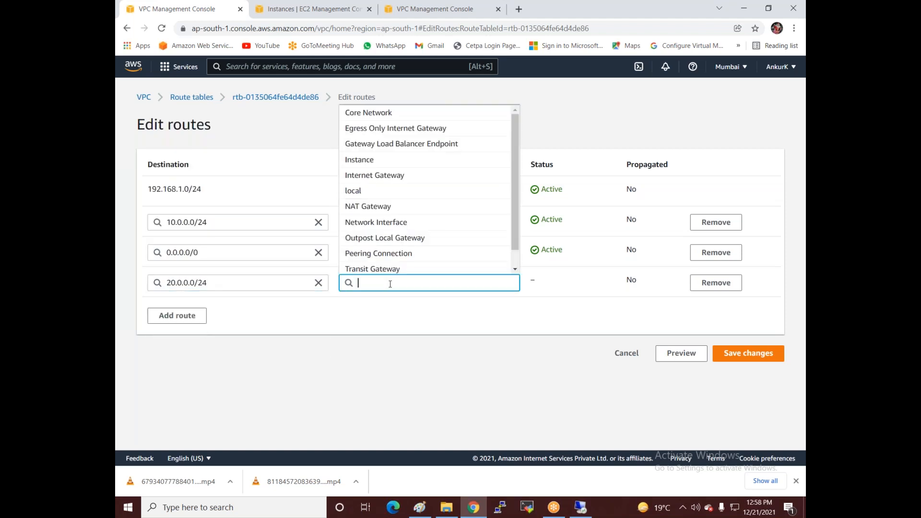
left_click(386, 250)
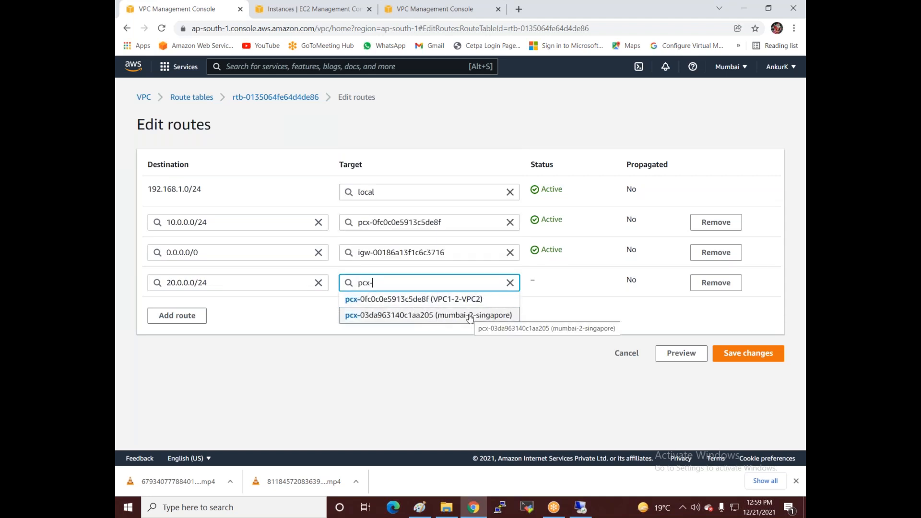
left_click(469, 315)
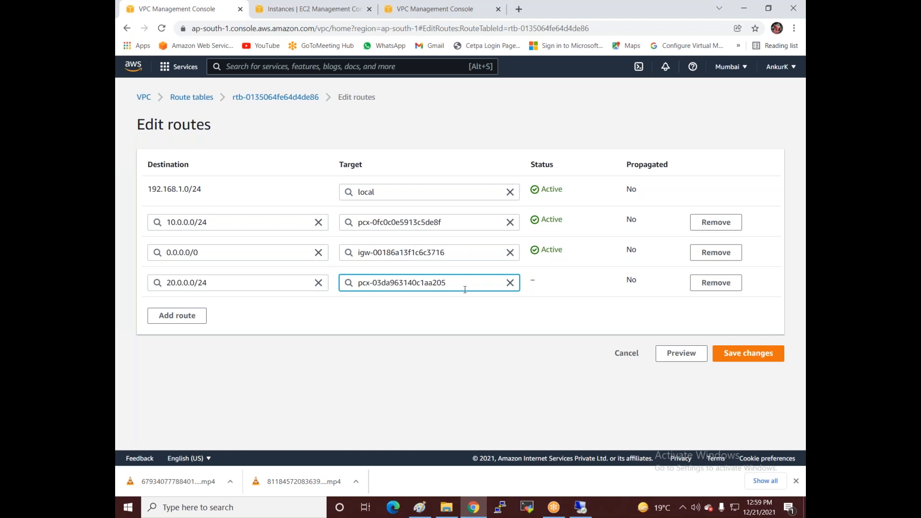
left_click(744, 356)
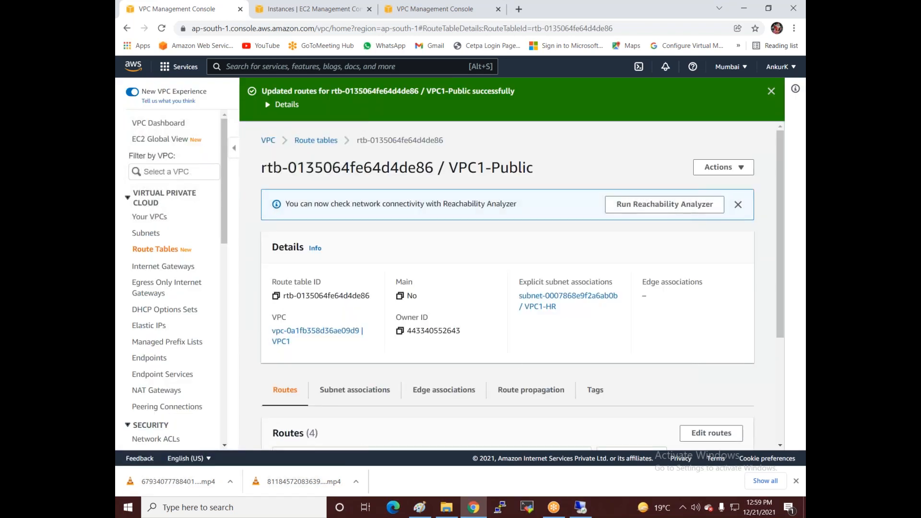
Step: Retry the RDP connection to 20.0.0.7 as administrator, leaving the password prompt waiting
left_click(581, 507)
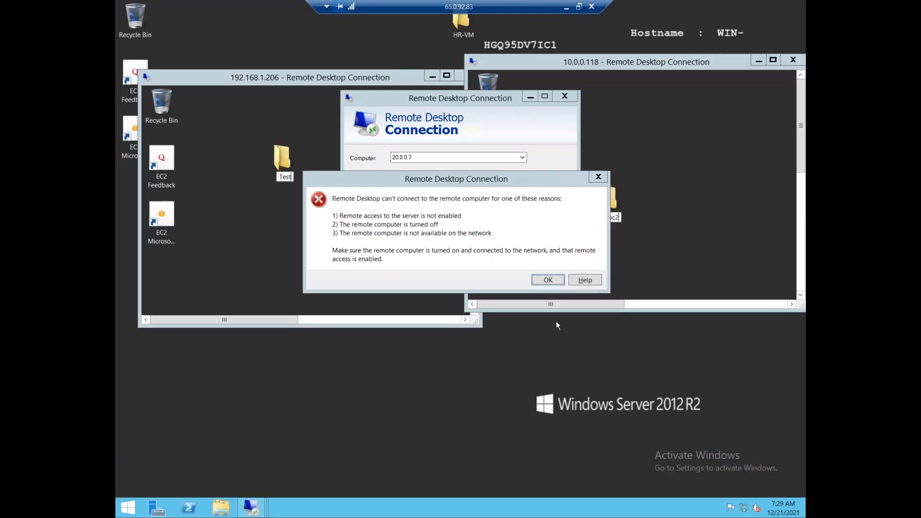
left_click(549, 280)
left_click(499, 215)
type("administrator")
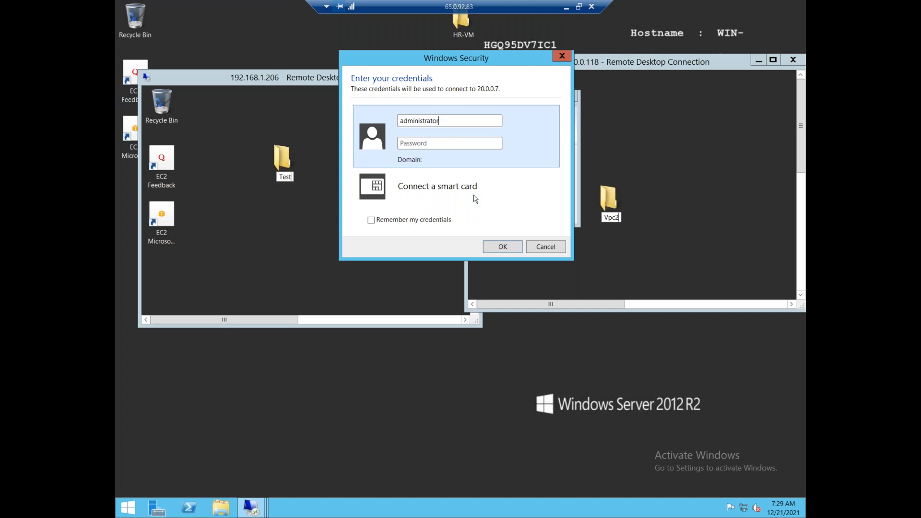
key("Tab")
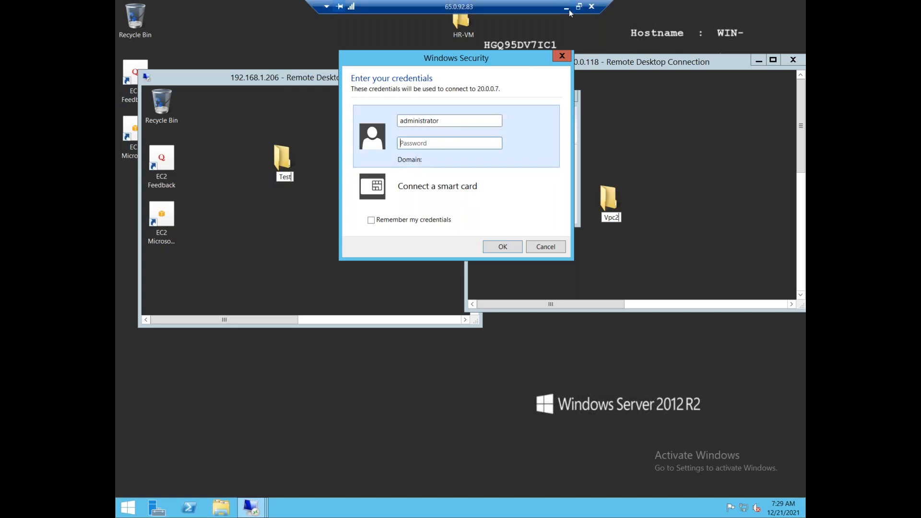
left_click(566, 8)
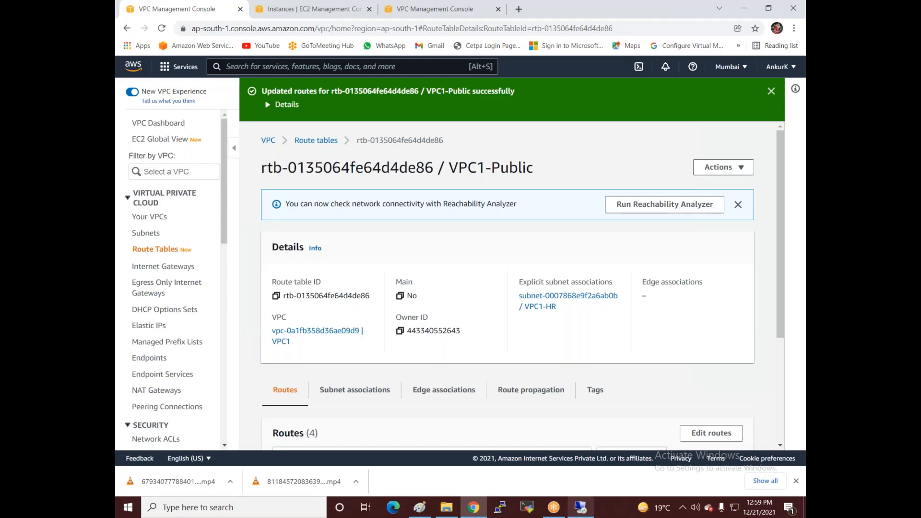
Step: Decrypt the Singapore instance's Windows password with windows-sing.pem and copy it
left_click(427, 9)
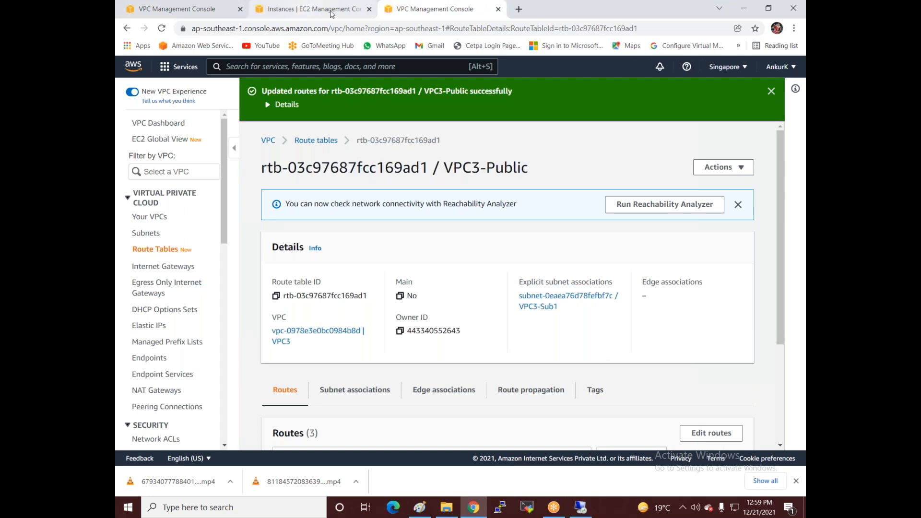
left_click(332, 10)
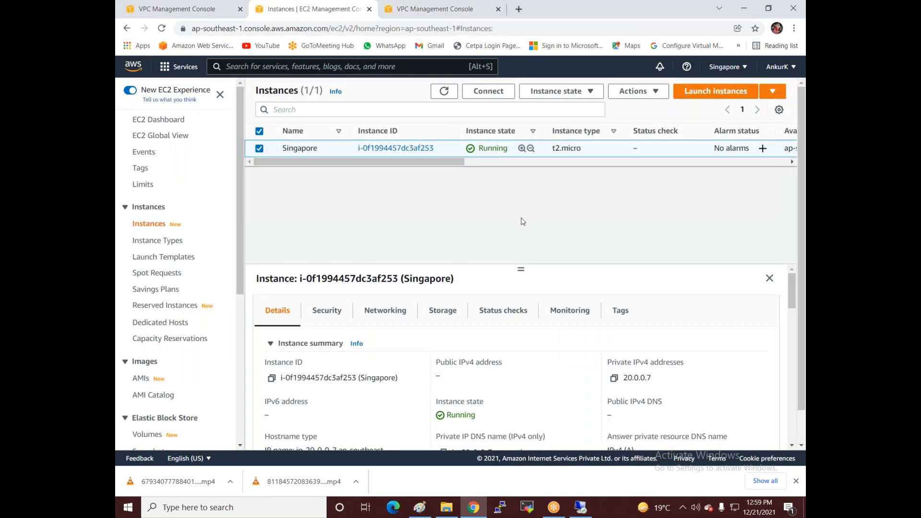
left_click(488, 91)
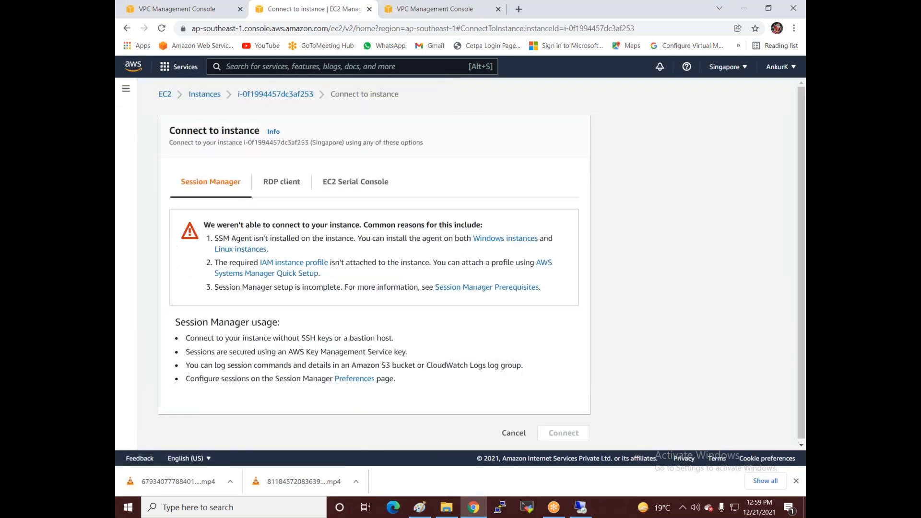
left_click(269, 184)
left_click(235, 341)
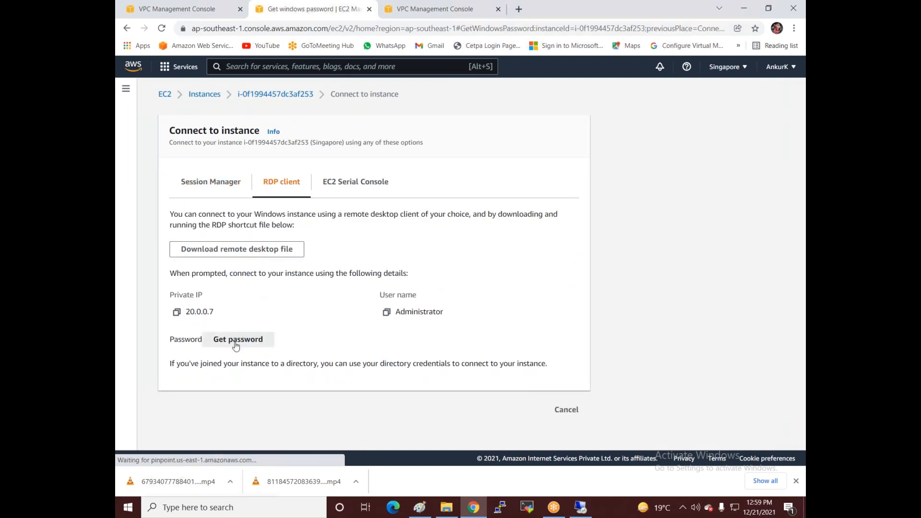
left_click(212, 266)
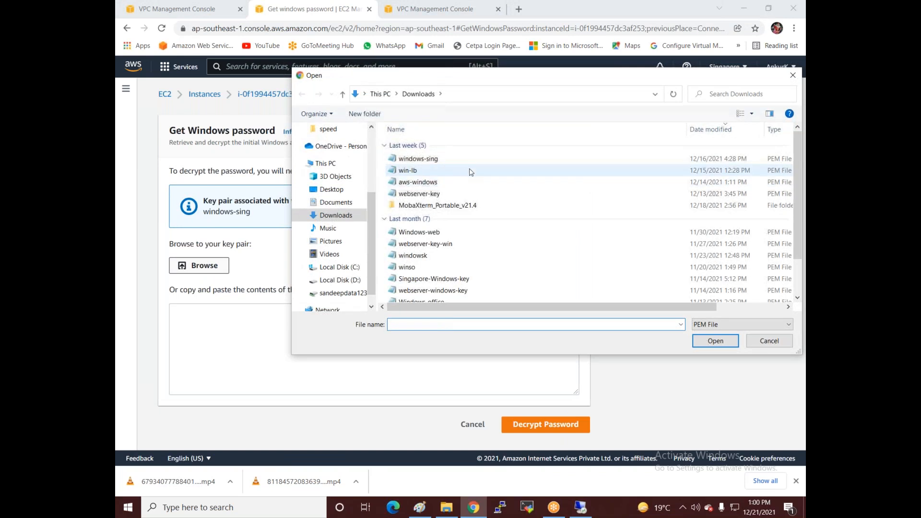
double_click(434, 161)
scroll(556, 410, "down", 5)
scroll(556, 409, "down", 1)
left_click(547, 427)
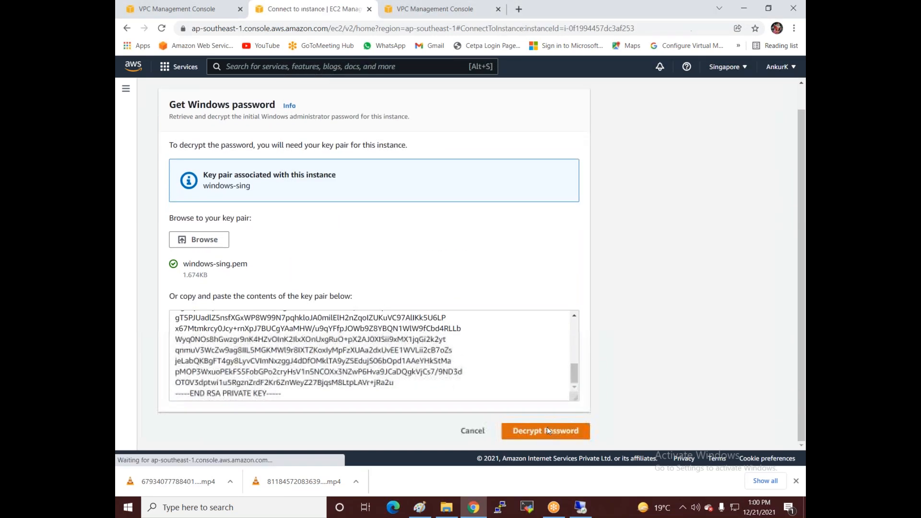
left_click(177, 388)
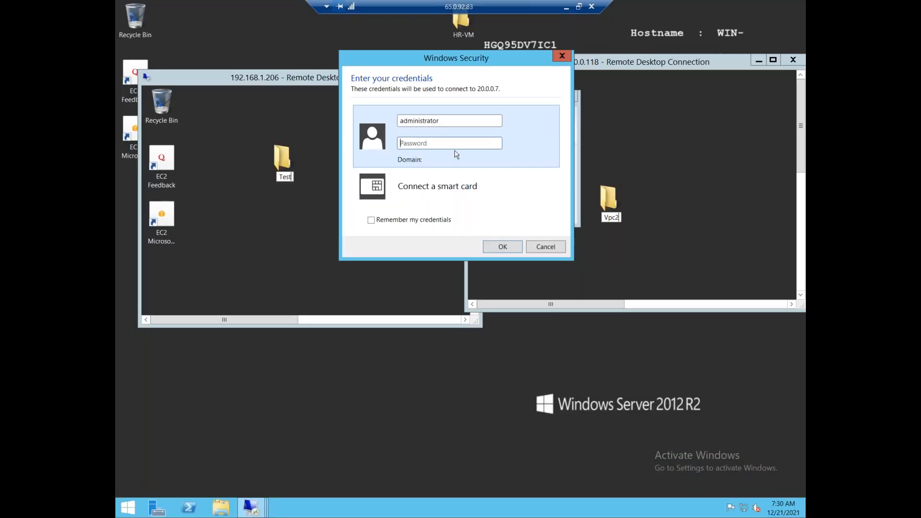
Step: Sign in to 20.0.0.7 with the pasted password, accepting the certificate warning
key("ctrl+v")
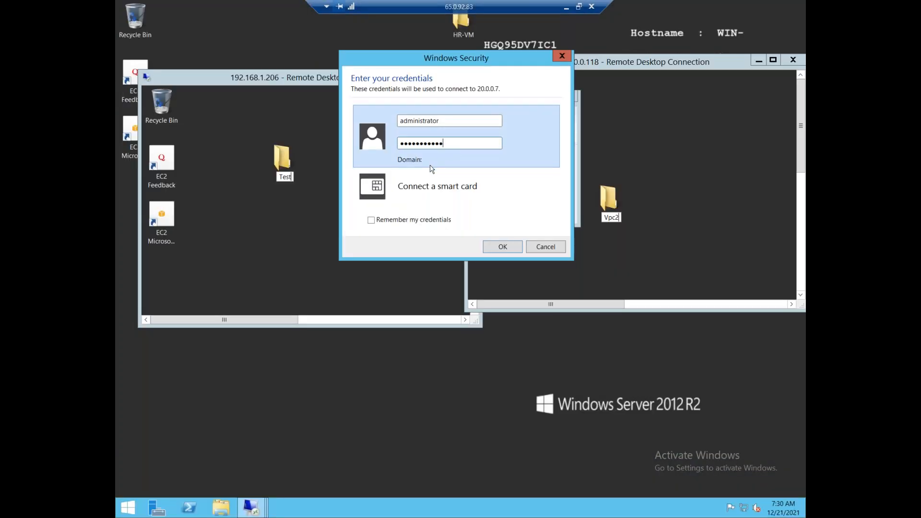
left_click(502, 246)
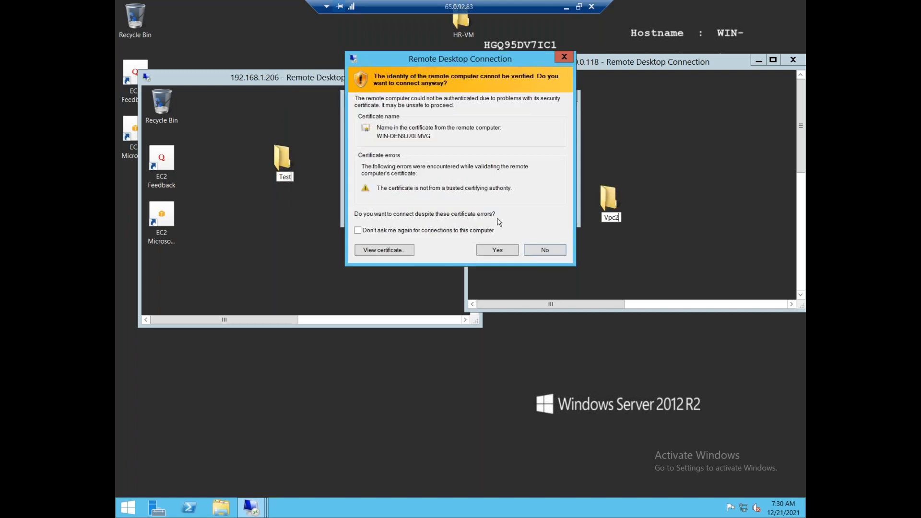
left_click(497, 250)
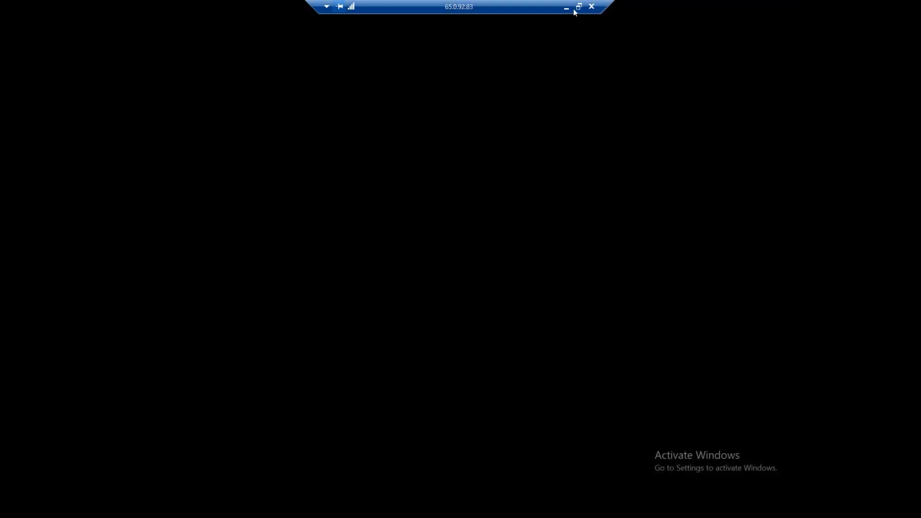
Step: Resize and arrange the 20.0.0.7, 192.168.1.206 and 10.0.0.118 remote windows side by side
left_click(580, 7)
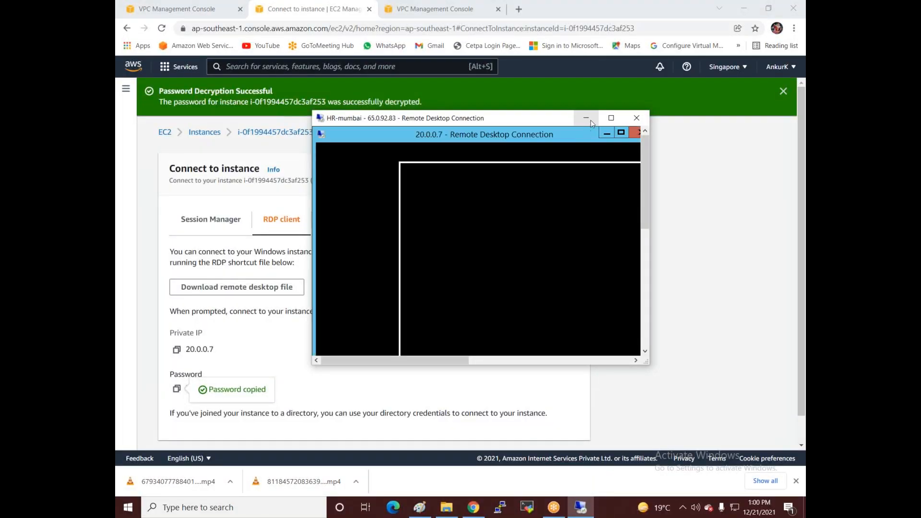
left_click(611, 118)
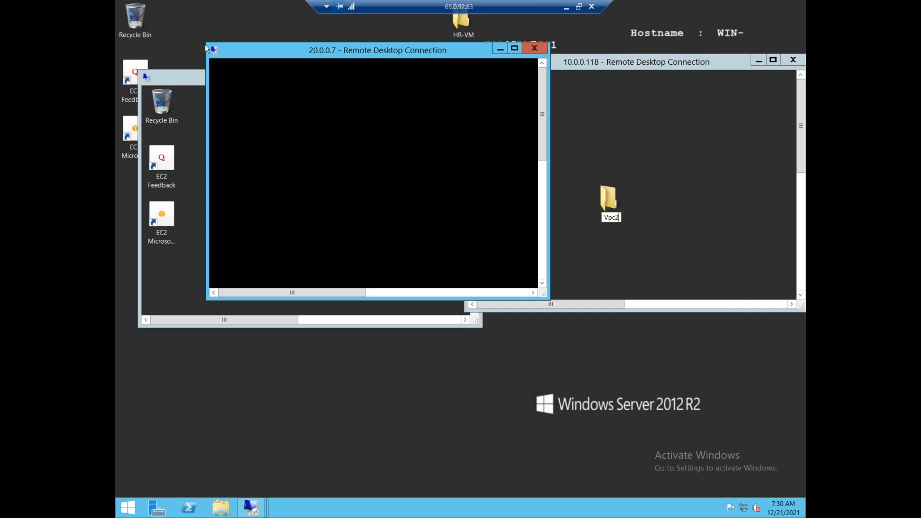
left_click_drag(228, 51, 333, 102)
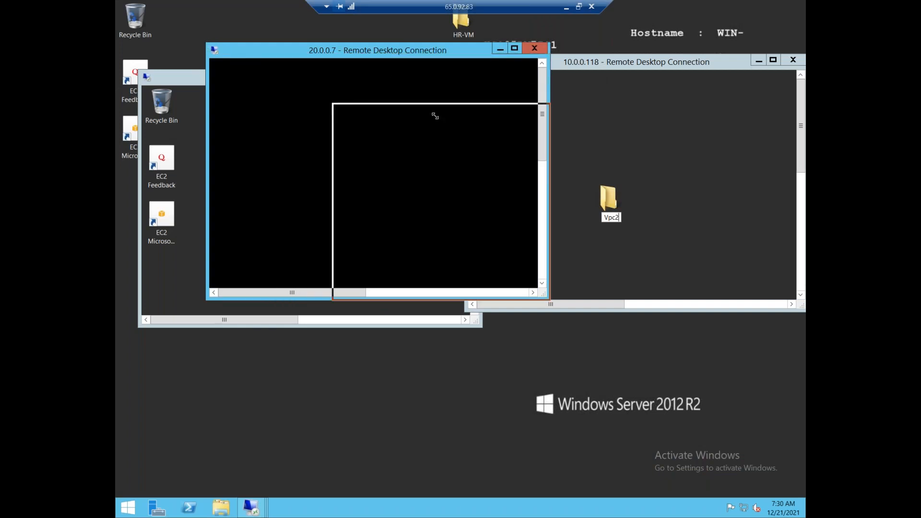
left_click_drag(425, 109, 330, 311)
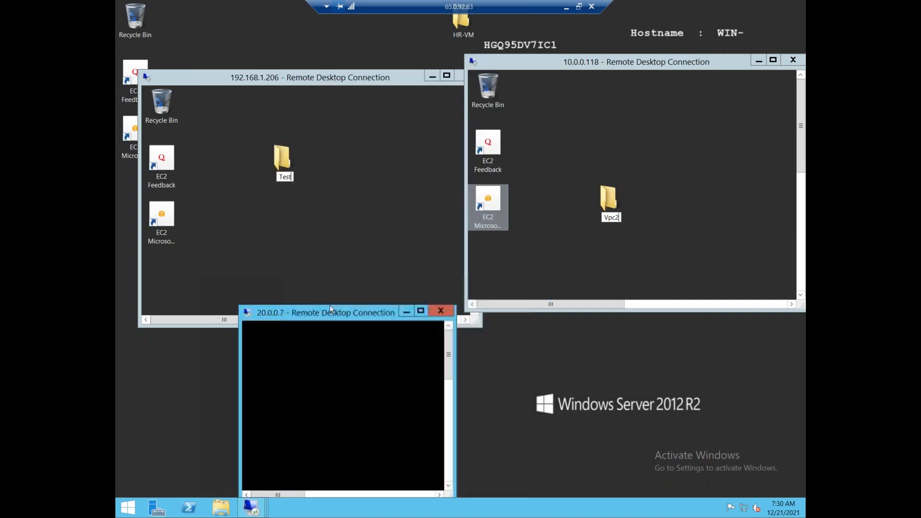
left_click_drag(144, 71, 267, 56)
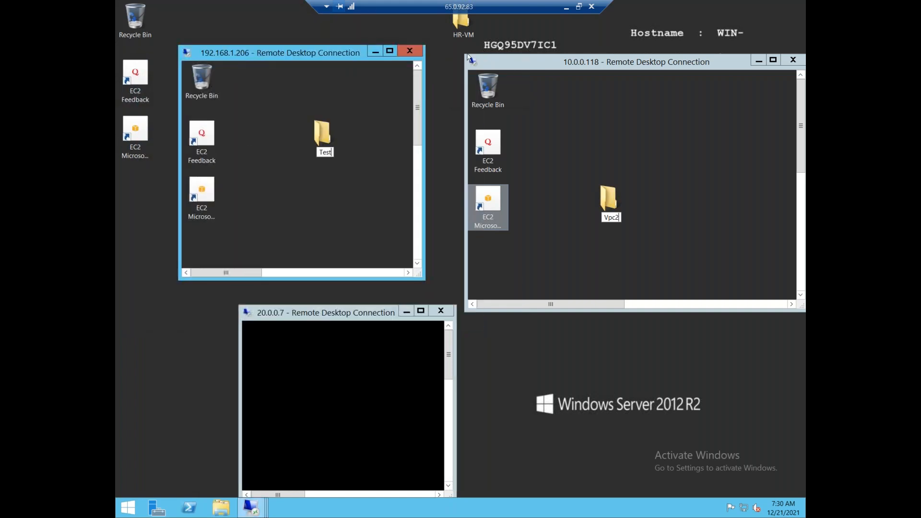
left_click_drag(468, 56, 568, 116)
left_click_drag(637, 124, 583, 85)
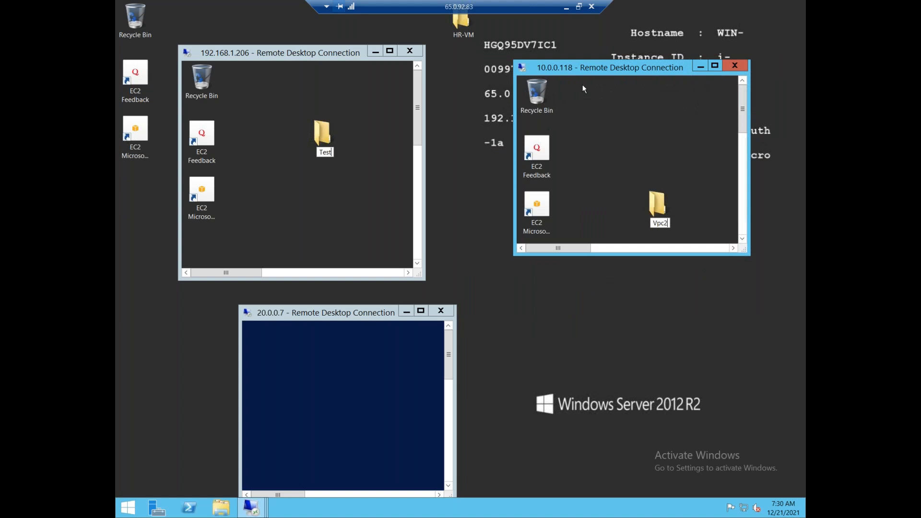
left_click_drag(322, 312, 426, 298)
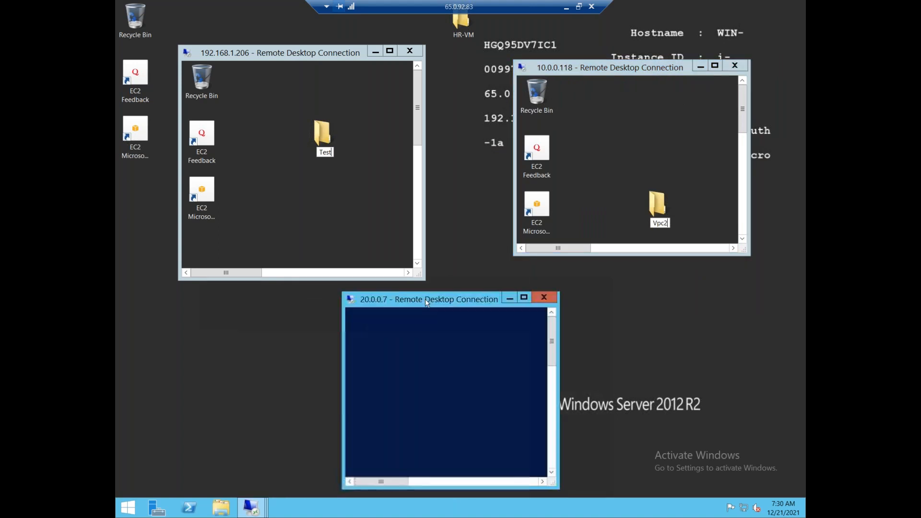